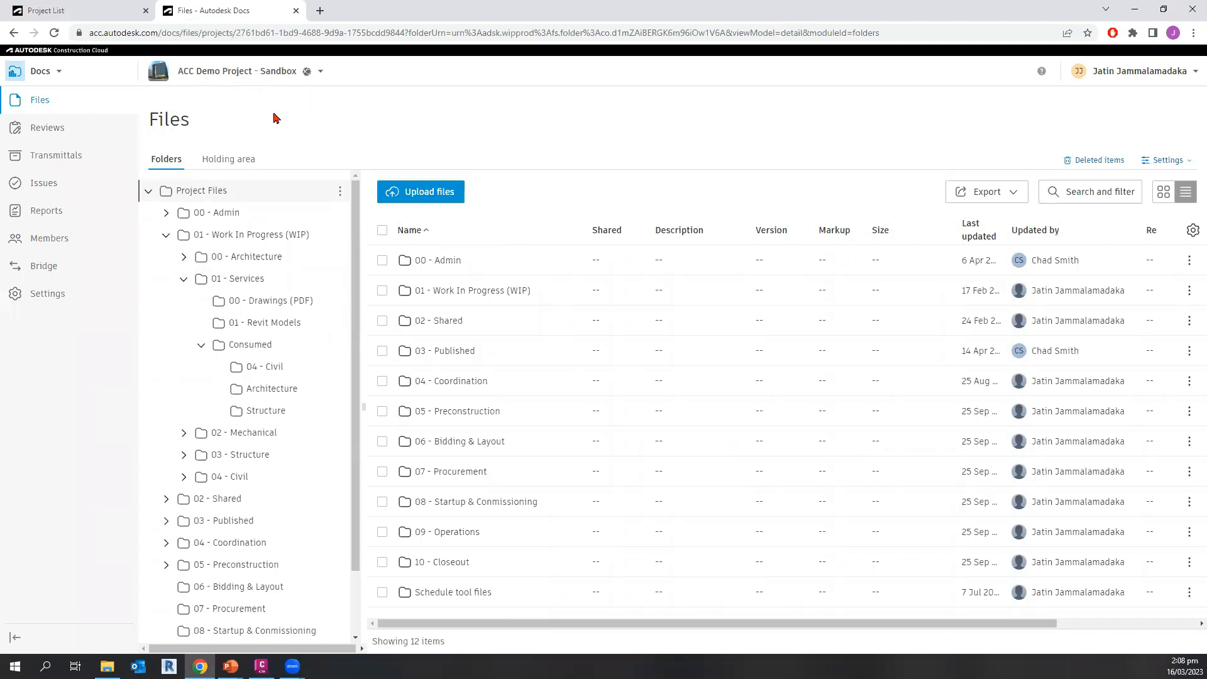
# - Collapse the 01 - Services folder inside 01 - Work In Progress (WIP) in the project folder tree
pyautogui.click(184, 279)
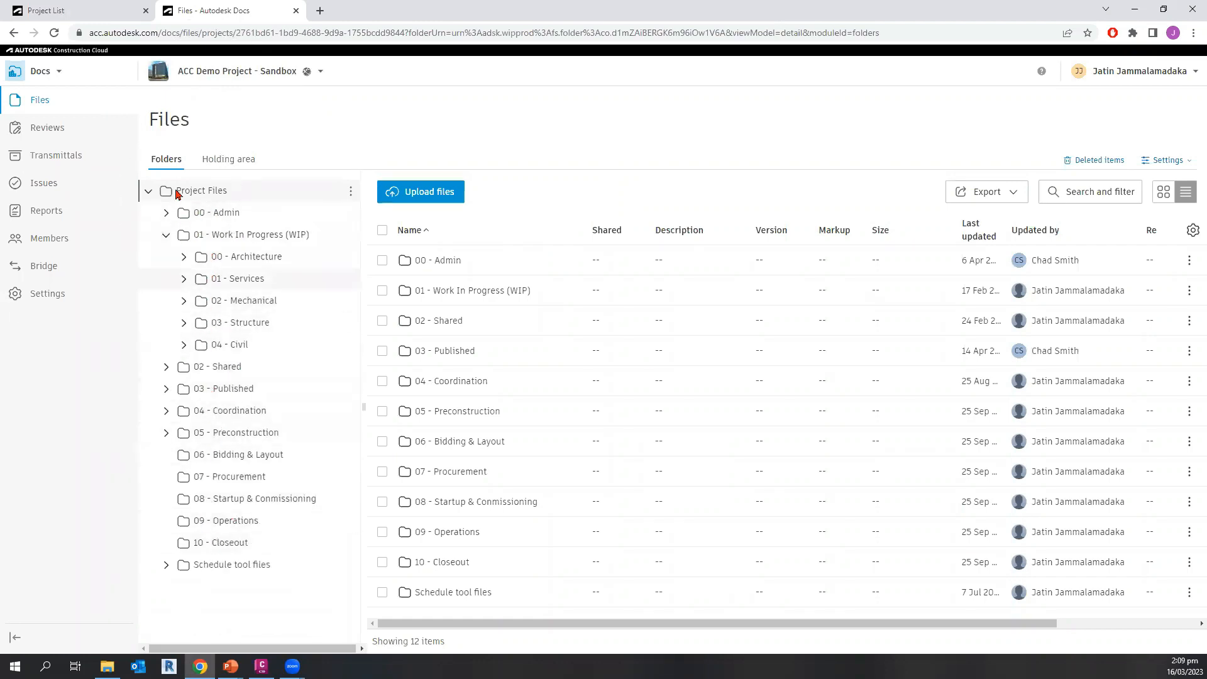
pyautogui.press('ctrl')
pyautogui.press('ctrl')
pyautogui.press('ctrl')
pyautogui.press('ctrl')
pyautogui.press('ctrl')
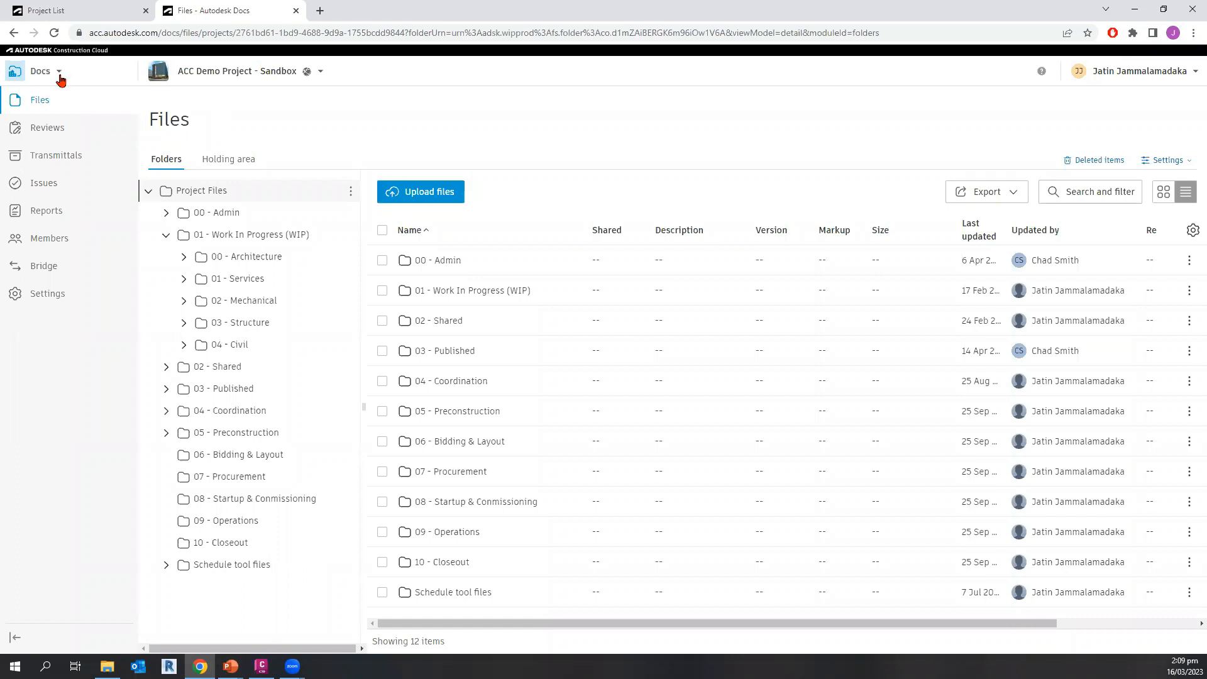
# - Review the list of modules available in ACC Demo Project - Sandbox, including Design Collaboration, and close it
pyautogui.press('ctrl')
pyautogui.press('ctrl')
pyautogui.press('ctrl')
pyautogui.click(59, 72)
pyautogui.press('ctrl')
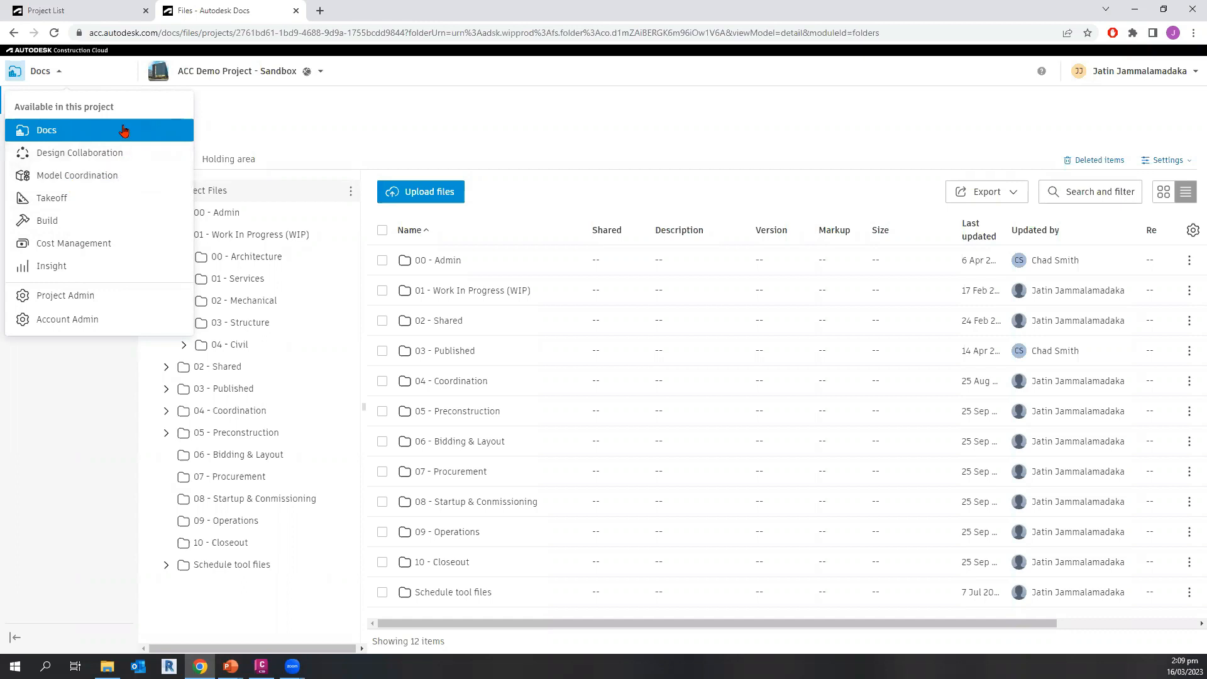
pyautogui.click(138, 152)
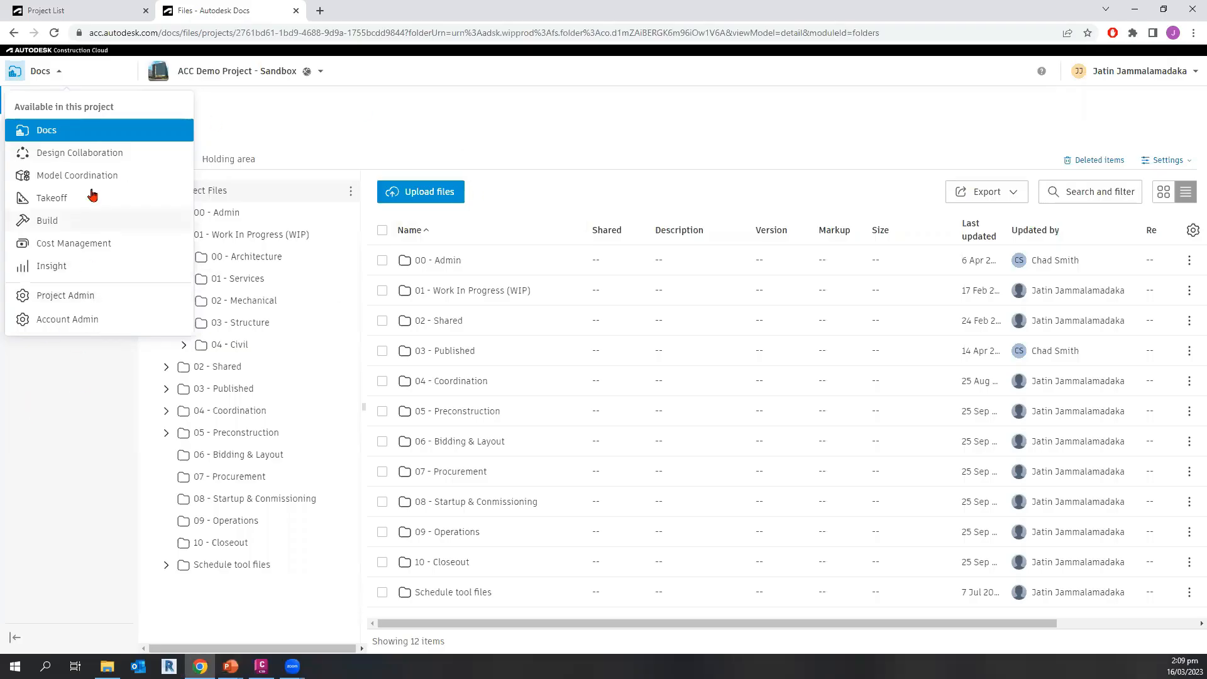
pyautogui.click(72, 479)
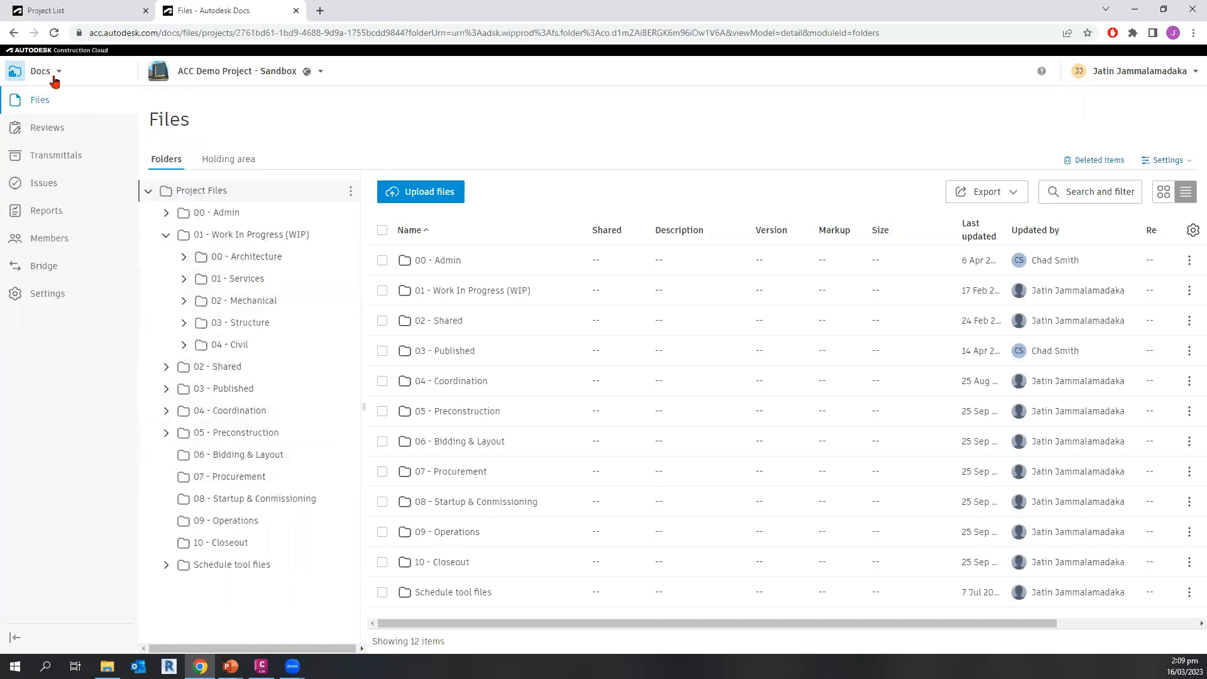
pyautogui.press('ctrl')
pyautogui.press('ctrl')
pyautogui.press('ctrl')
pyautogui.press('ctrl')
pyautogui.press('ctrl')
pyautogui.press('ctrl')
pyautogui.press('ctrl')
pyautogui.press('ctrl')
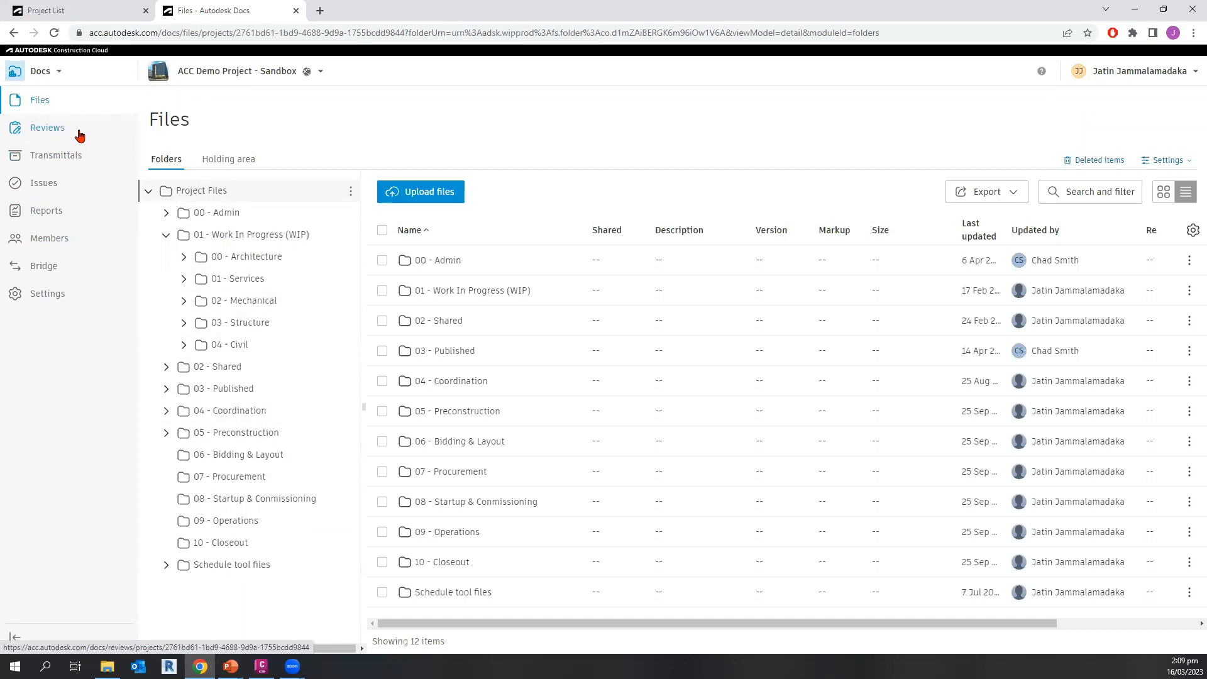
pyautogui.press('ctrl')
pyautogui.press('ctrl')
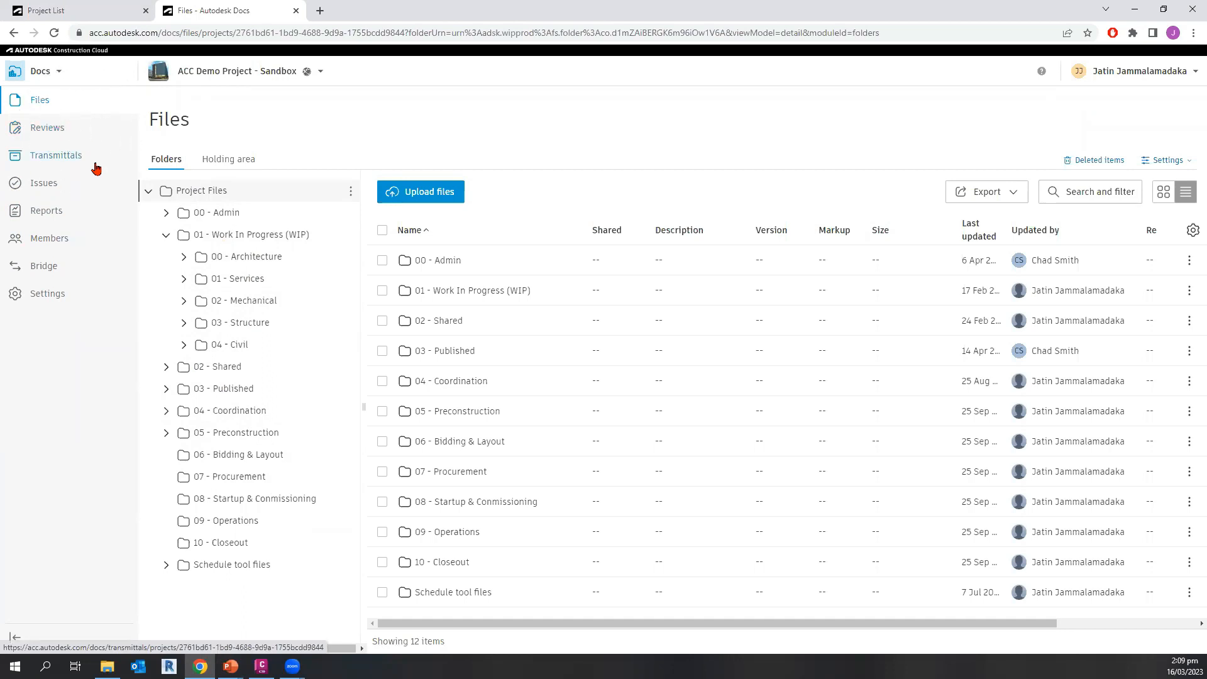
pyautogui.press('ctrl')
pyautogui.press('ctrl')
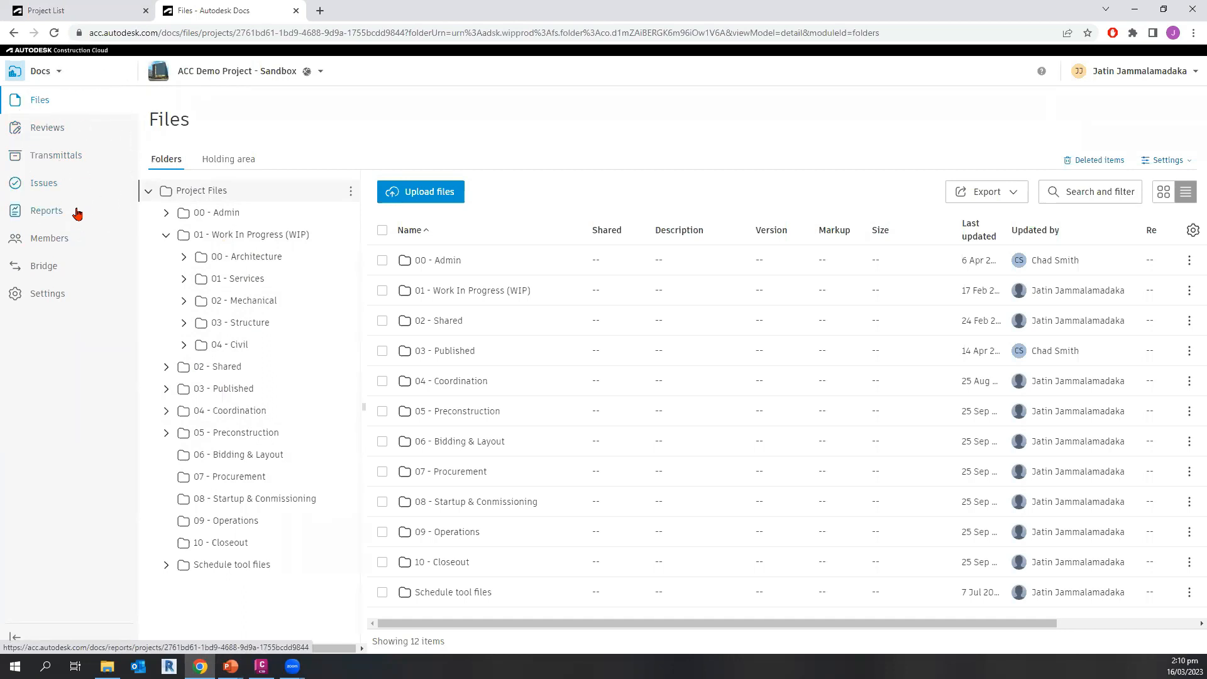
pyautogui.press('ctrl')
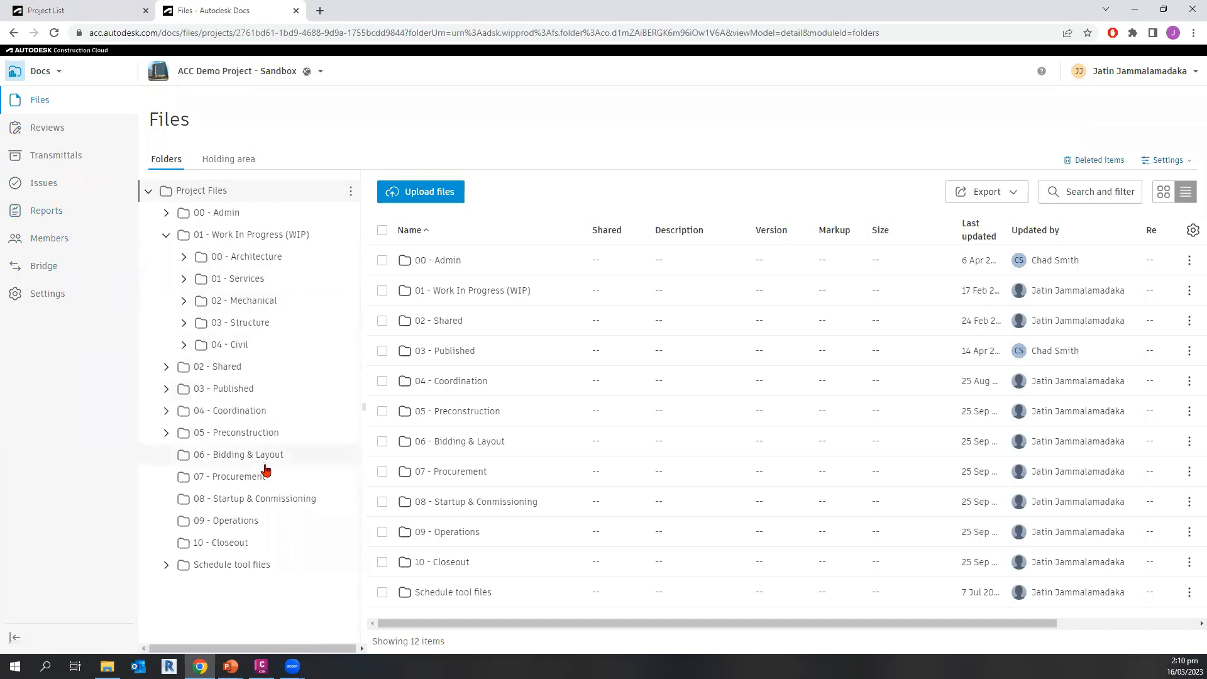
# - Collapse the 01 - Work In Progress (WIP) folder and display the modules available in the project
pyautogui.click(166, 235)
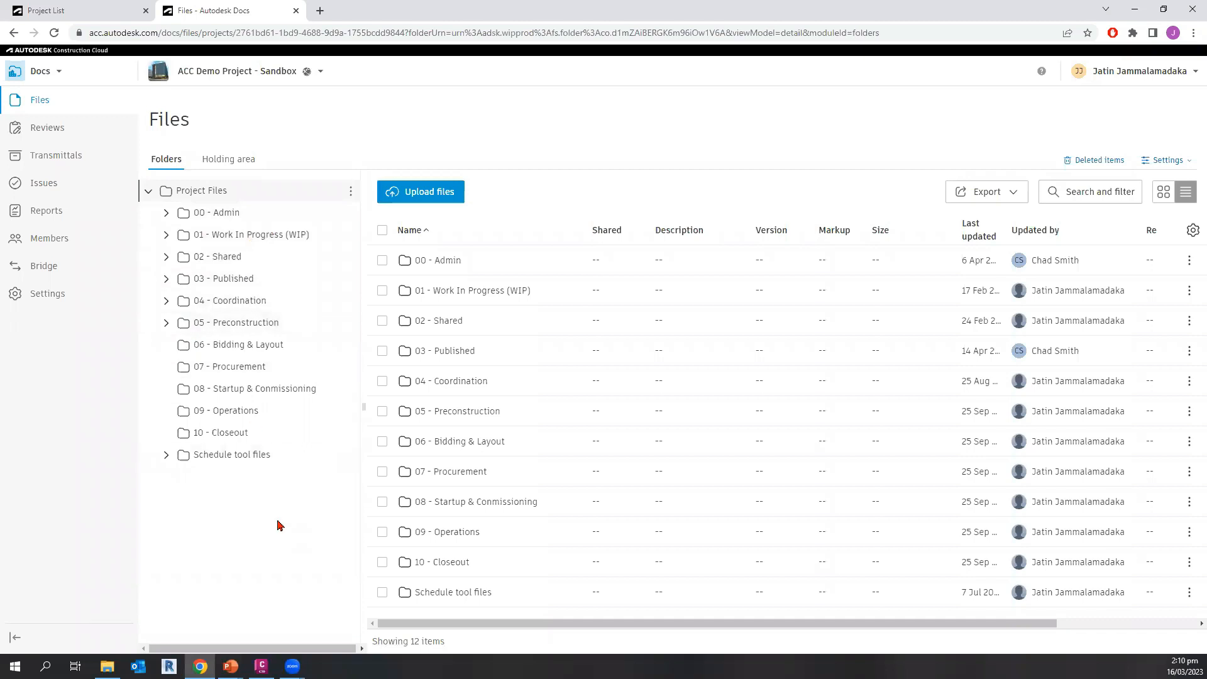
pyautogui.click(59, 72)
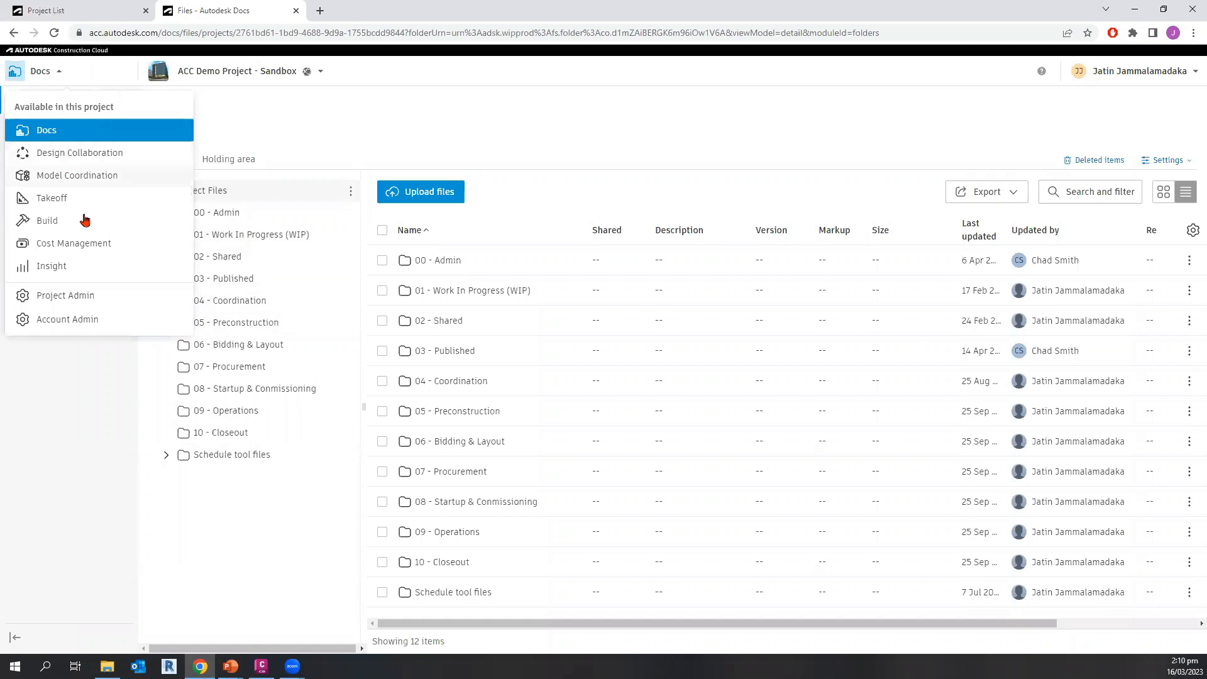
pyautogui.click(68, 323)
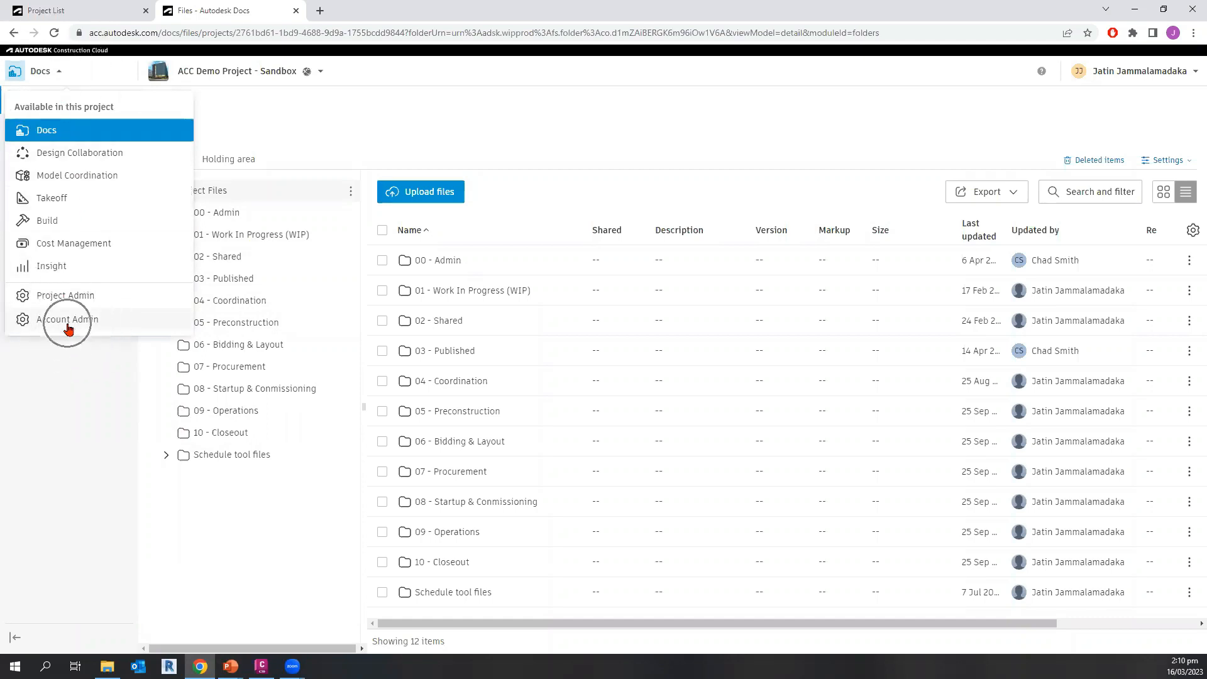
# - View the Project List page with its project creation option and return to the demo project's Docs page
pyautogui.click(71, 9)
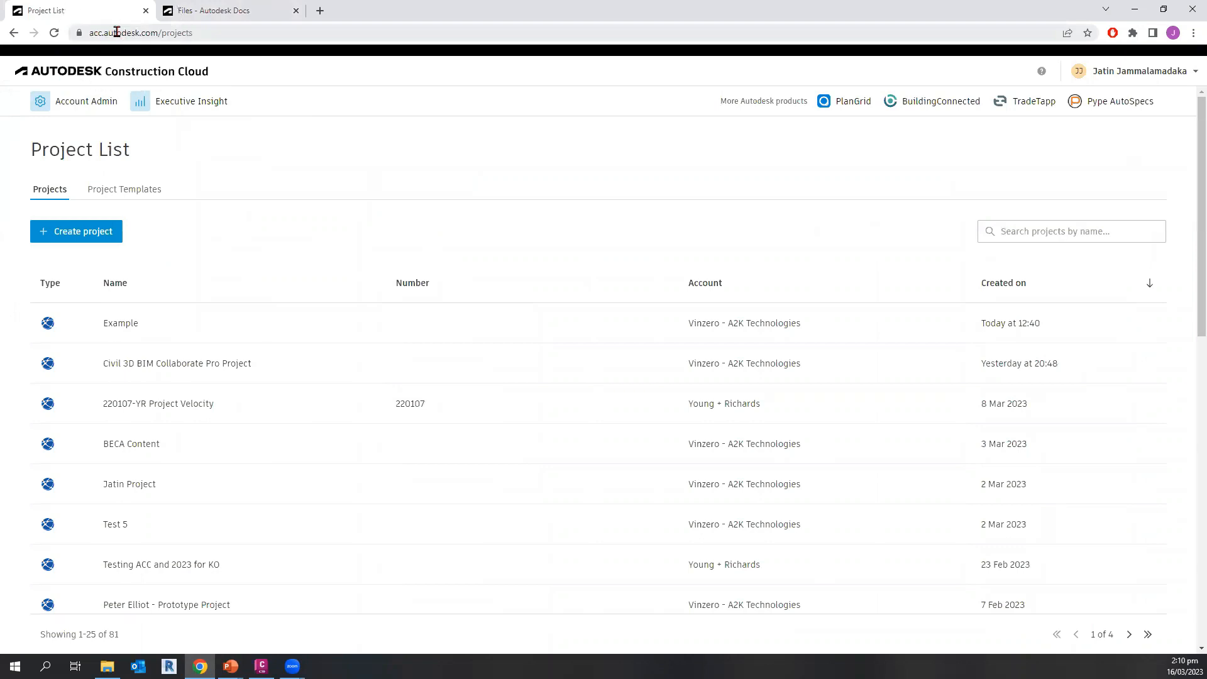
pyautogui.click(96, 233)
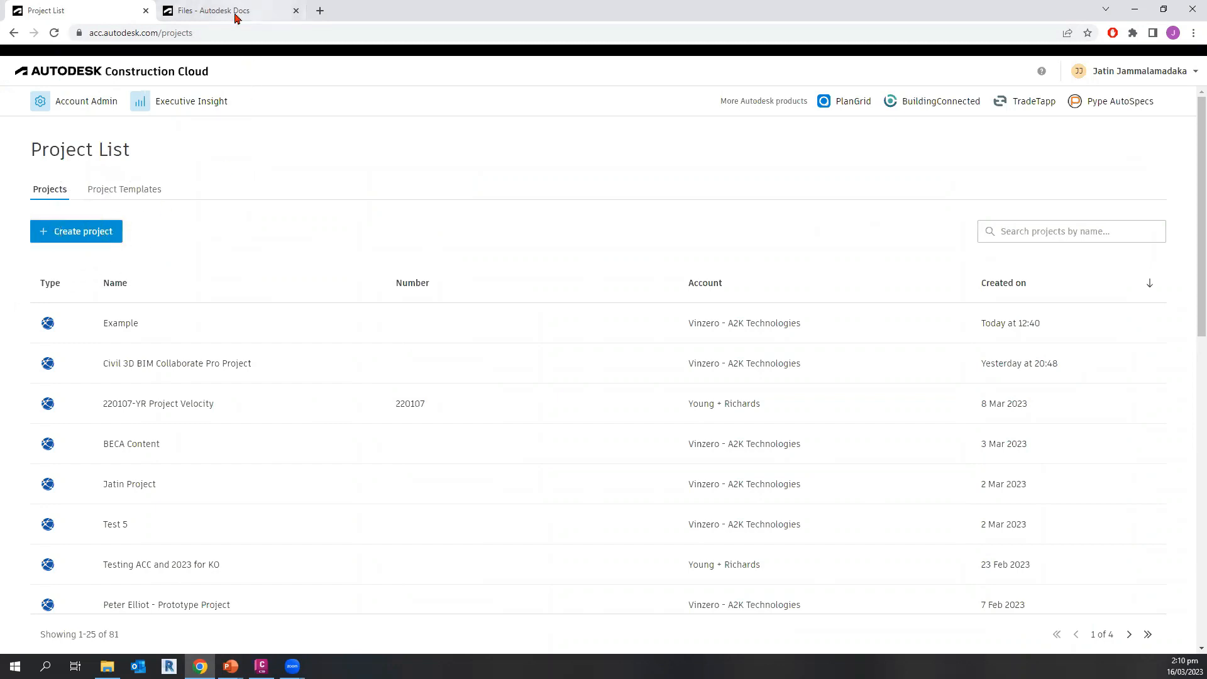
pyautogui.click(196, 11)
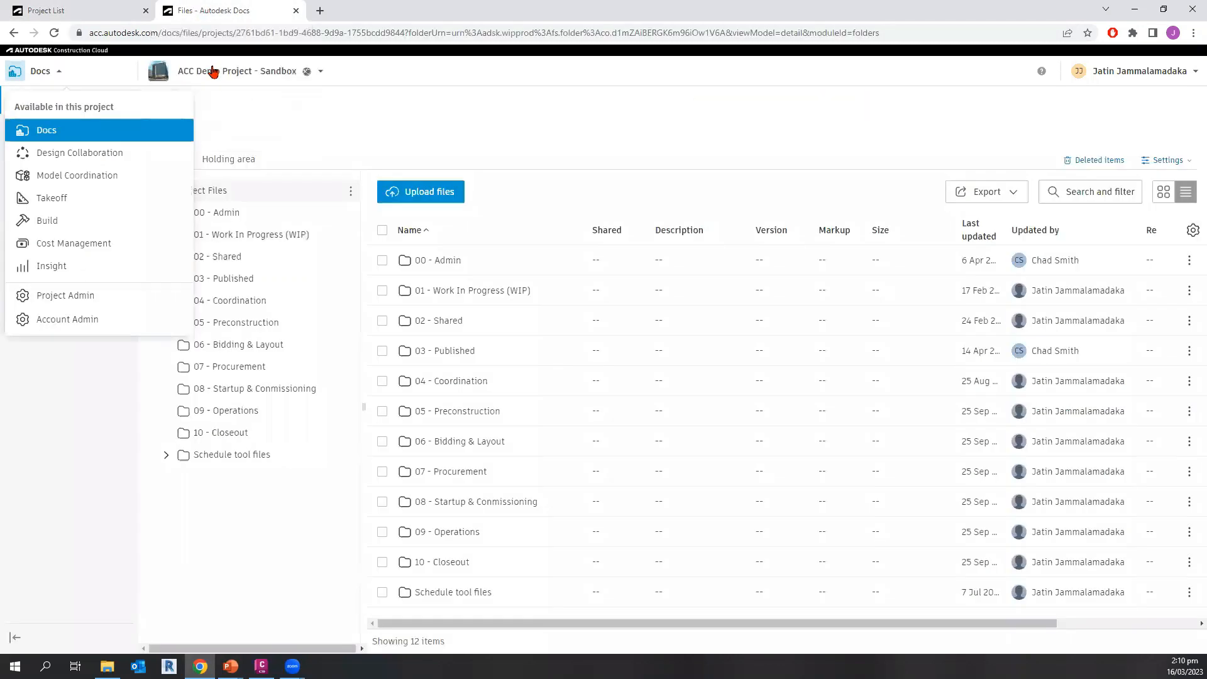
pyautogui.click(94, 323)
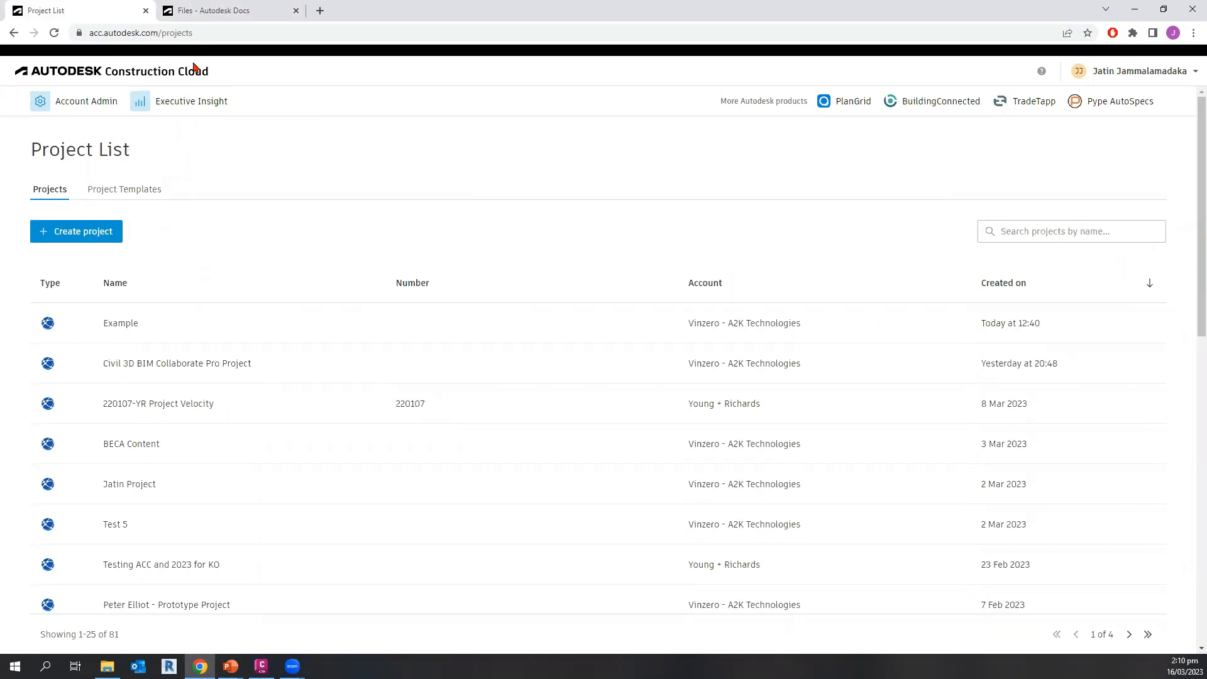
pyautogui.click(217, 13)
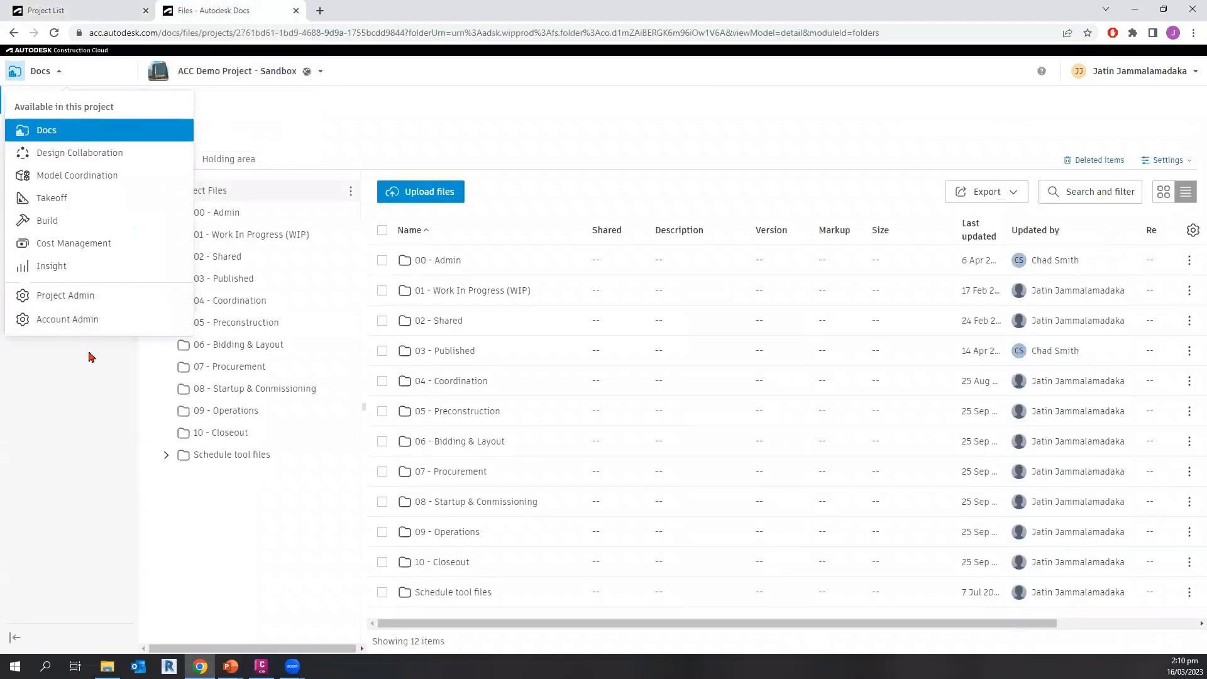
# - Switch from Docs to Account Admin to reach the account's projects
pyautogui.click(122, 329)
pyautogui.click(105, 321)
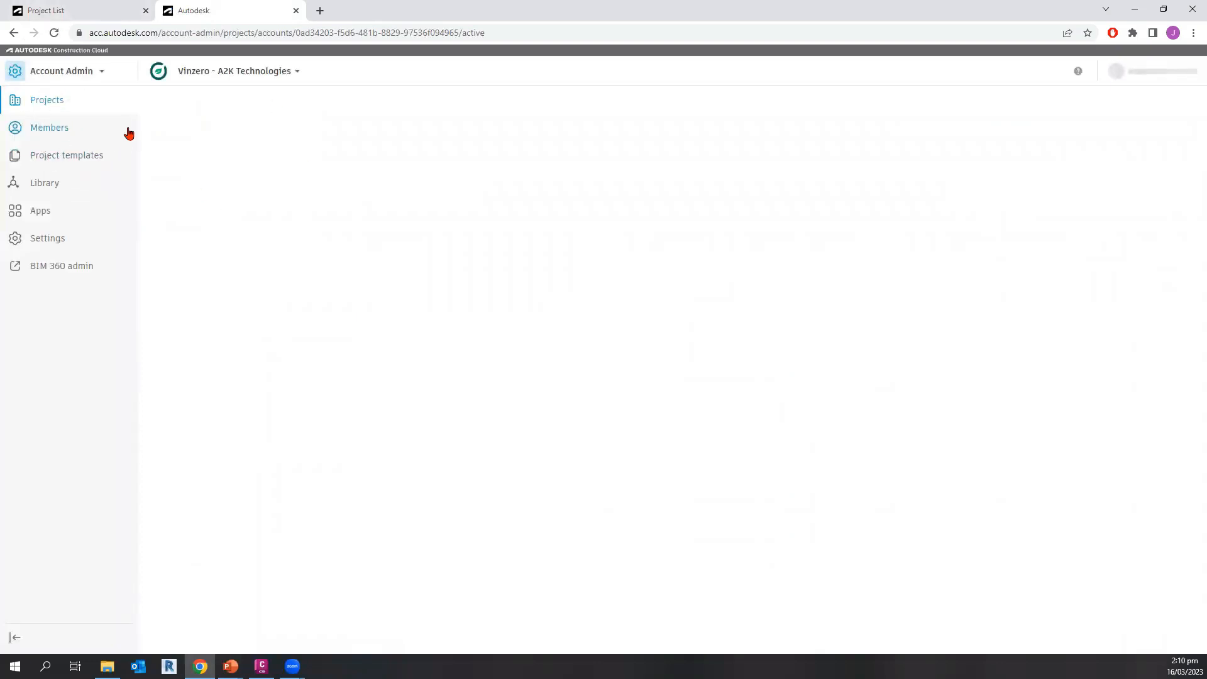
pyautogui.click(60, 127)
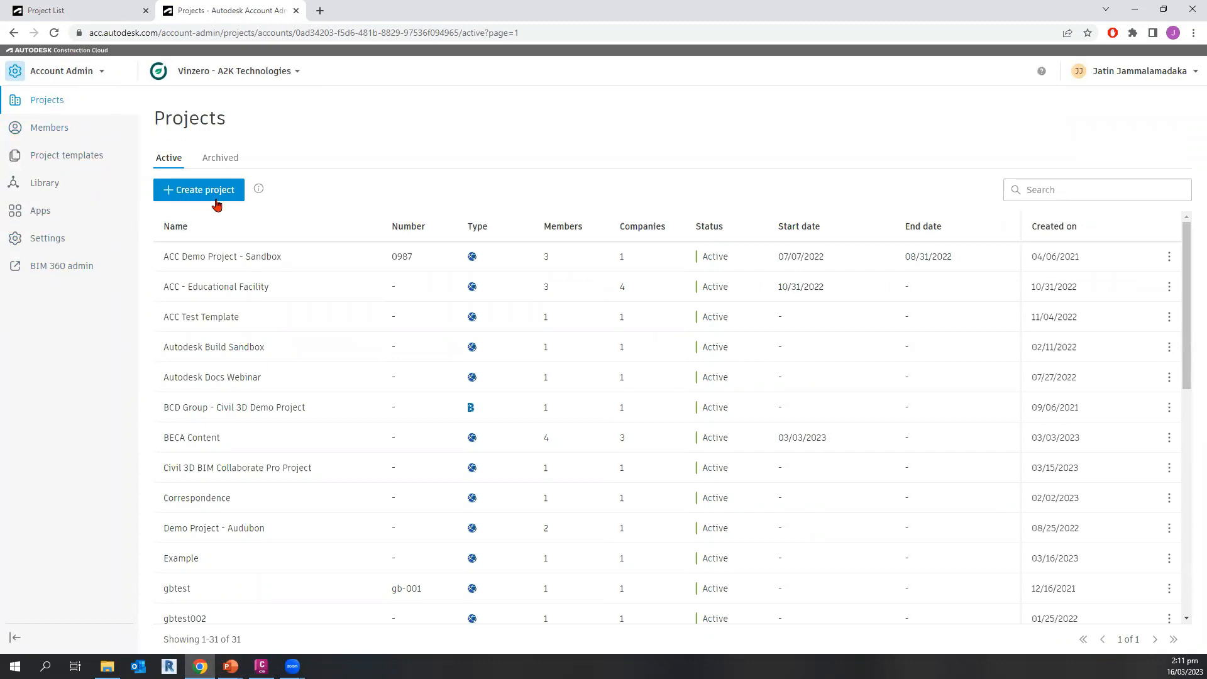
# - Start creating a new project in the account and name it Example Project 1
pyautogui.press('ctrl')
pyautogui.press('ctrl')
pyautogui.press('ctrl')
pyautogui.press('ctrl')
pyautogui.click(217, 192)
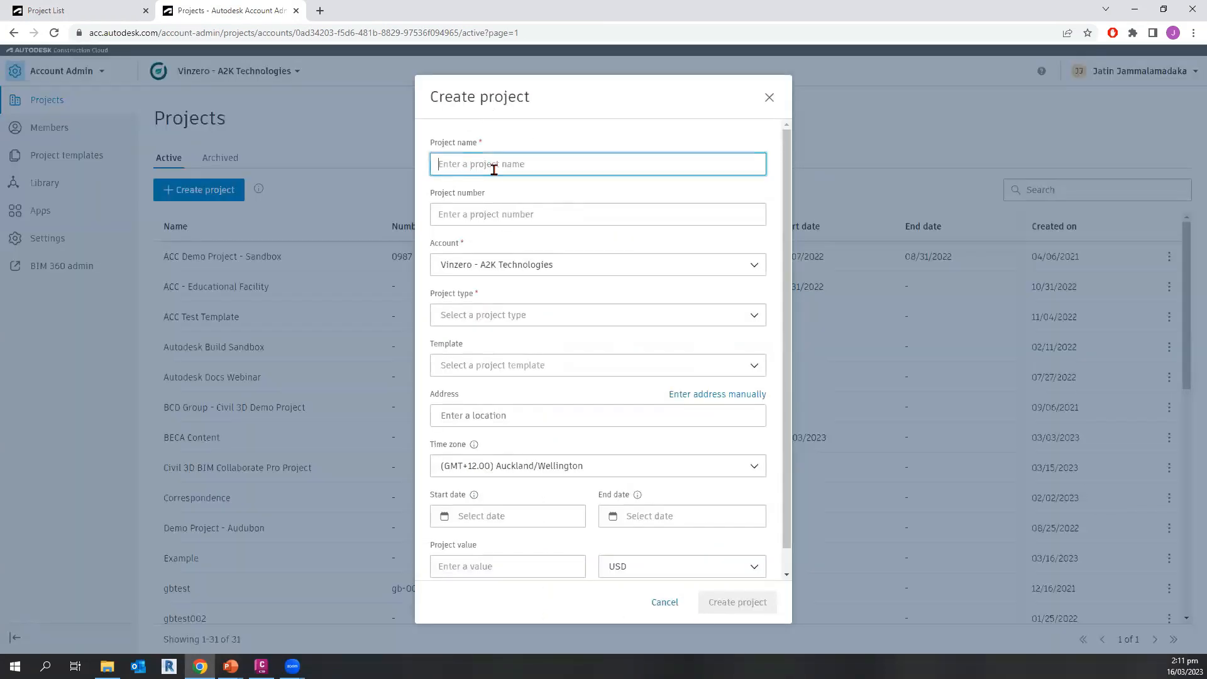
pyautogui.write('Example Project 1')
# - Set the new project's type to Bridge from the Infrastructure category
pyautogui.click(493, 282)
pyautogui.click(466, 292)
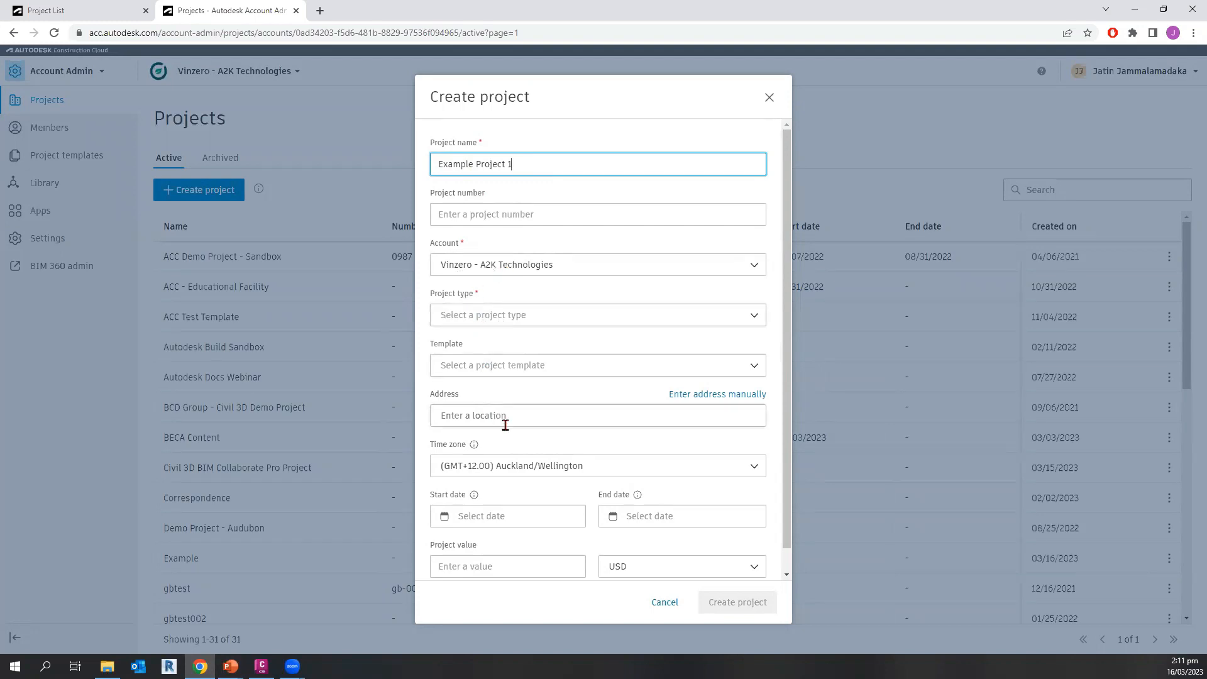
pyautogui.click(476, 295)
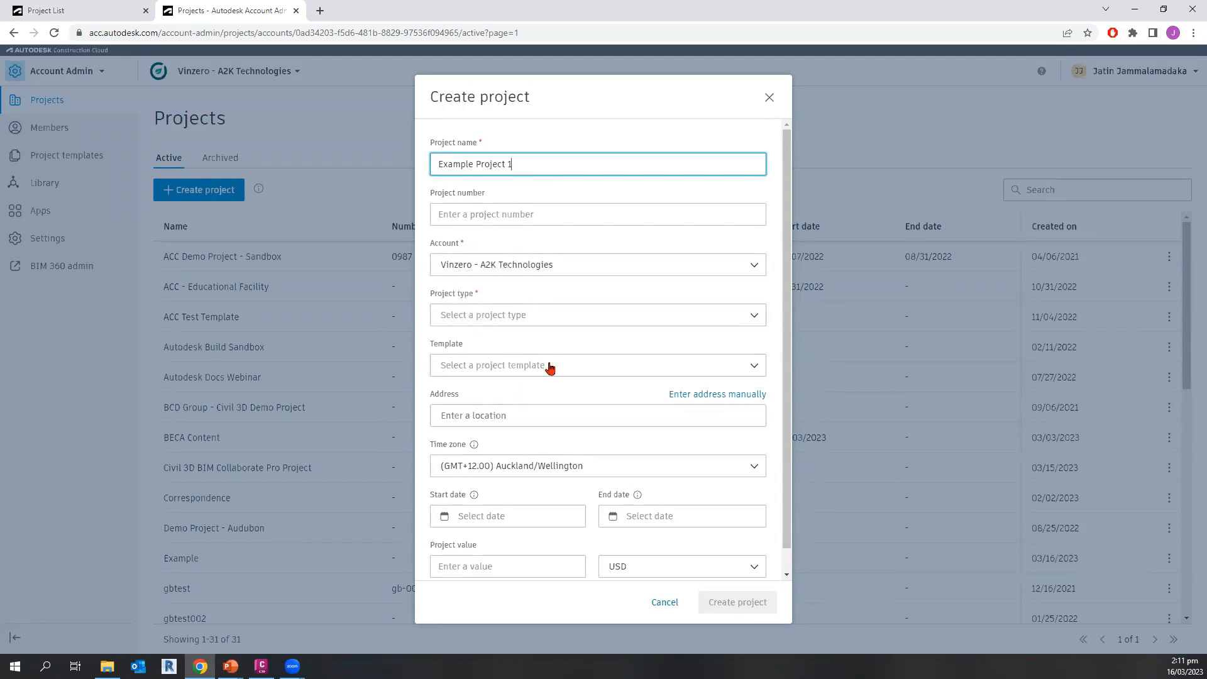
pyautogui.click(512, 320)
pyautogui.scroll(-5, 604, 404)
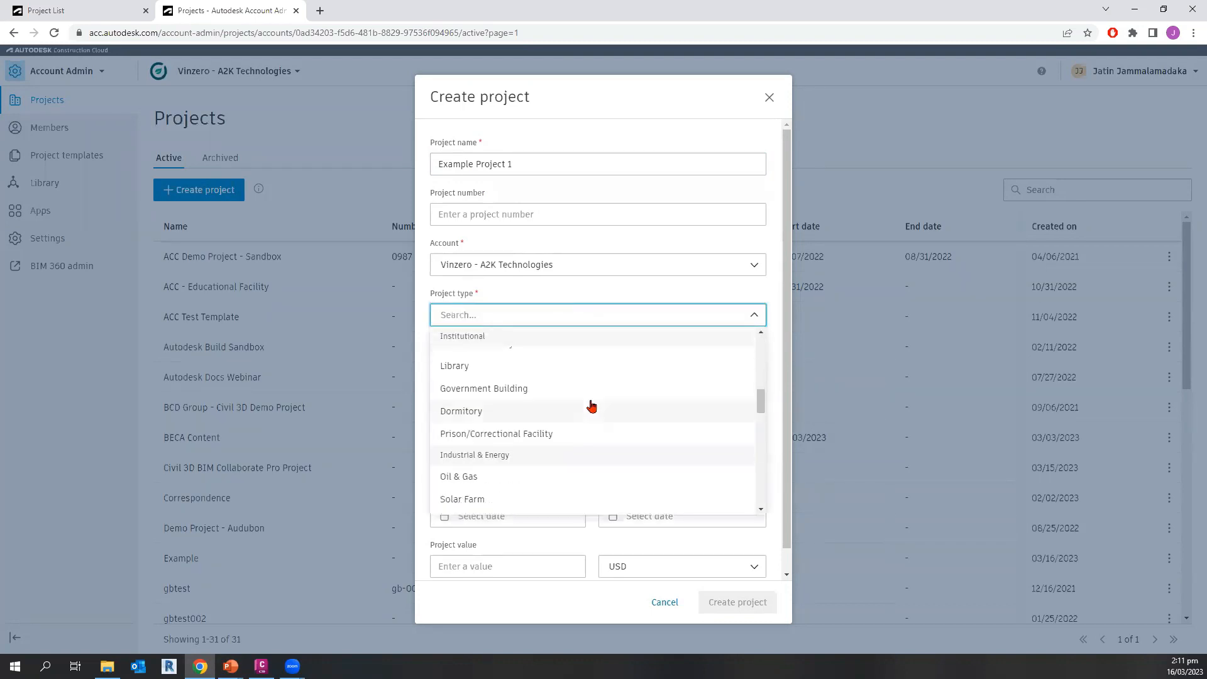
pyautogui.scroll(-6, 591, 405)
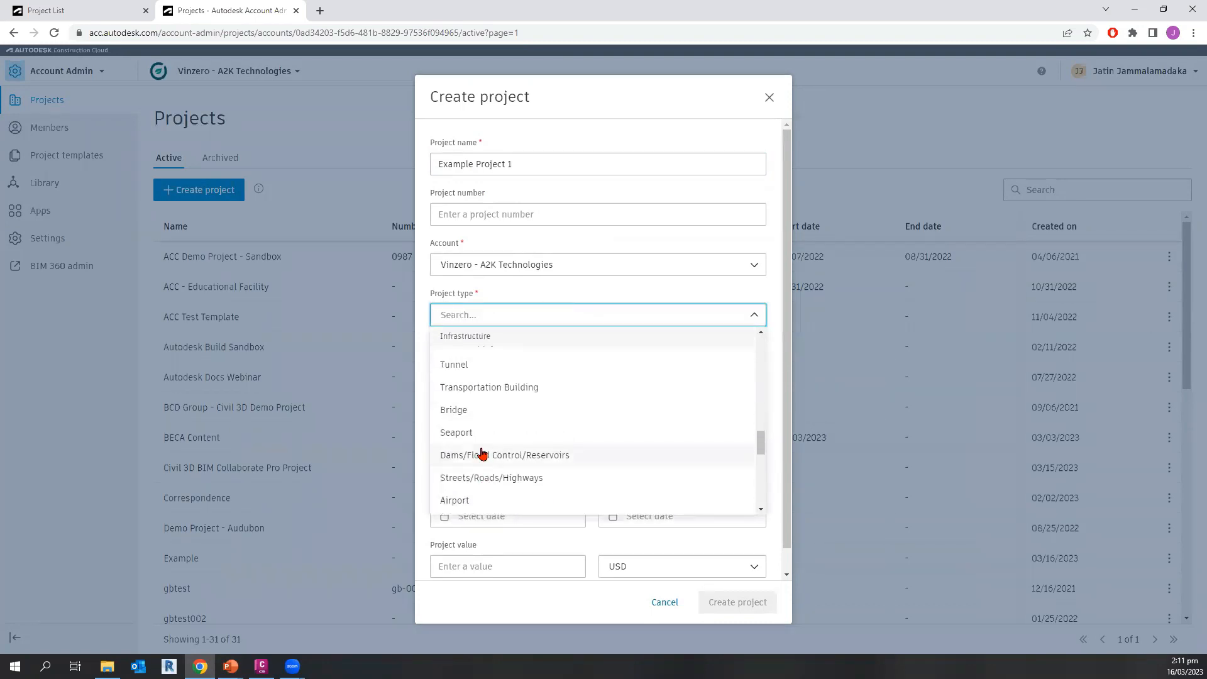
pyautogui.click(504, 412)
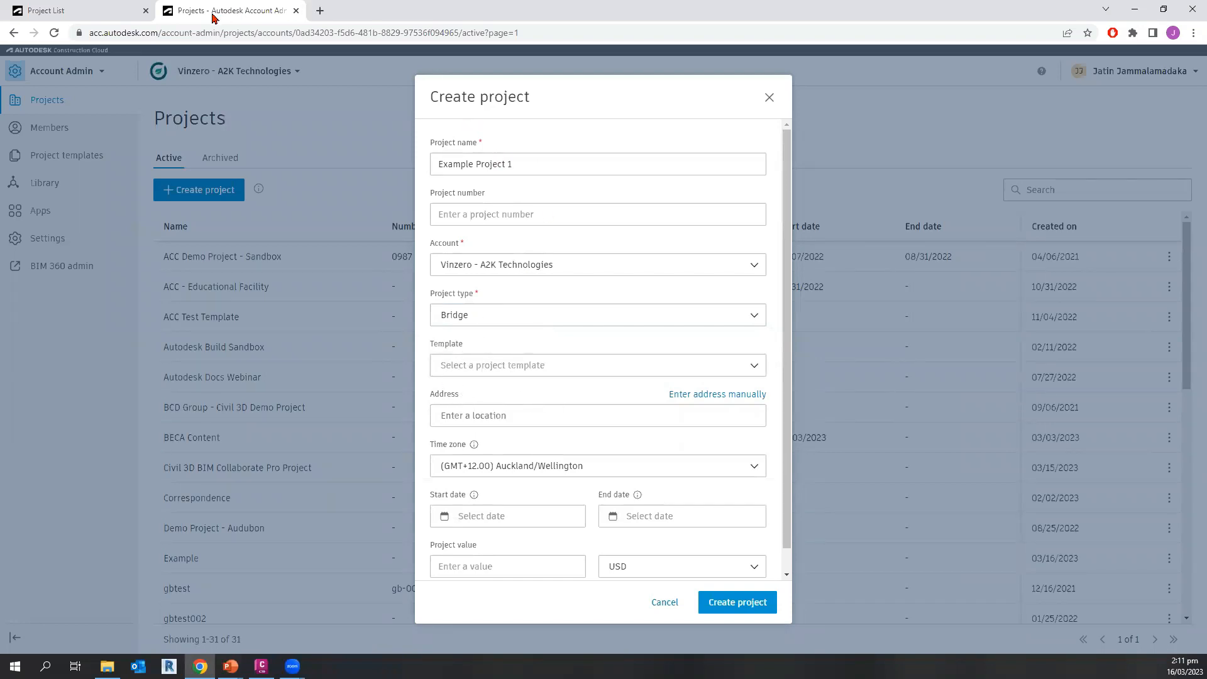
# - Search the Project List for "ACC Dem" and open ACC Demo Project - Sandbox in Docs
pyautogui.click(113, 17)
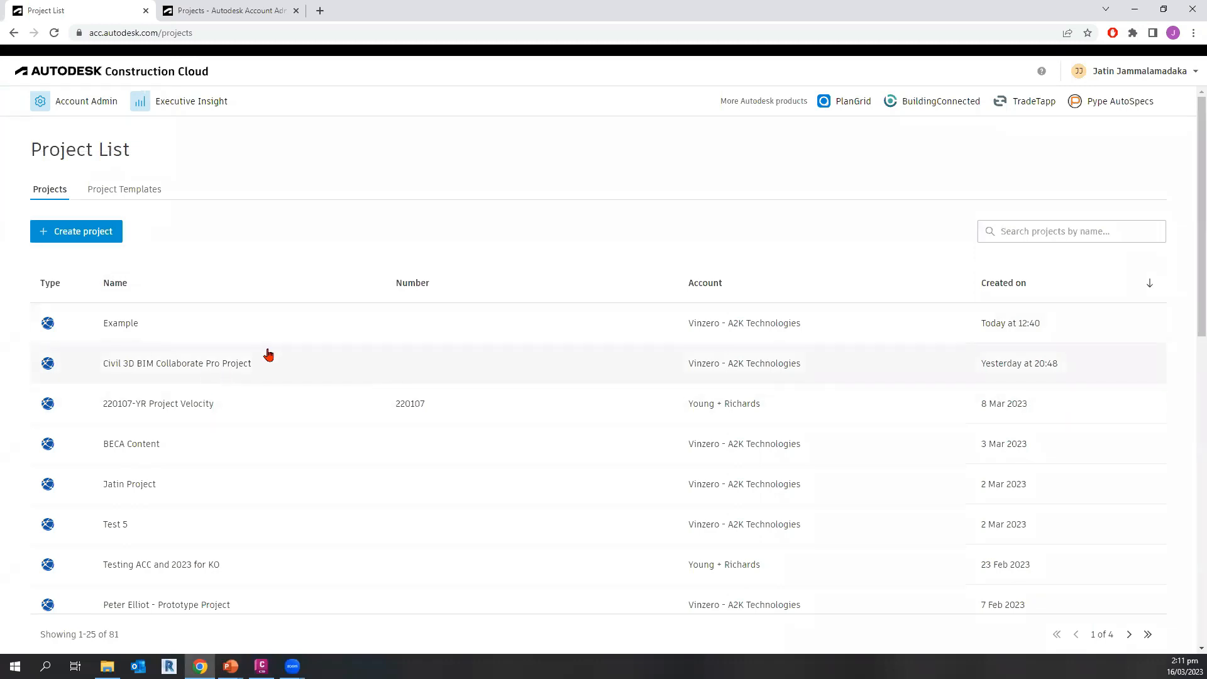
pyautogui.click(1028, 230)
pyautogui.write('A')
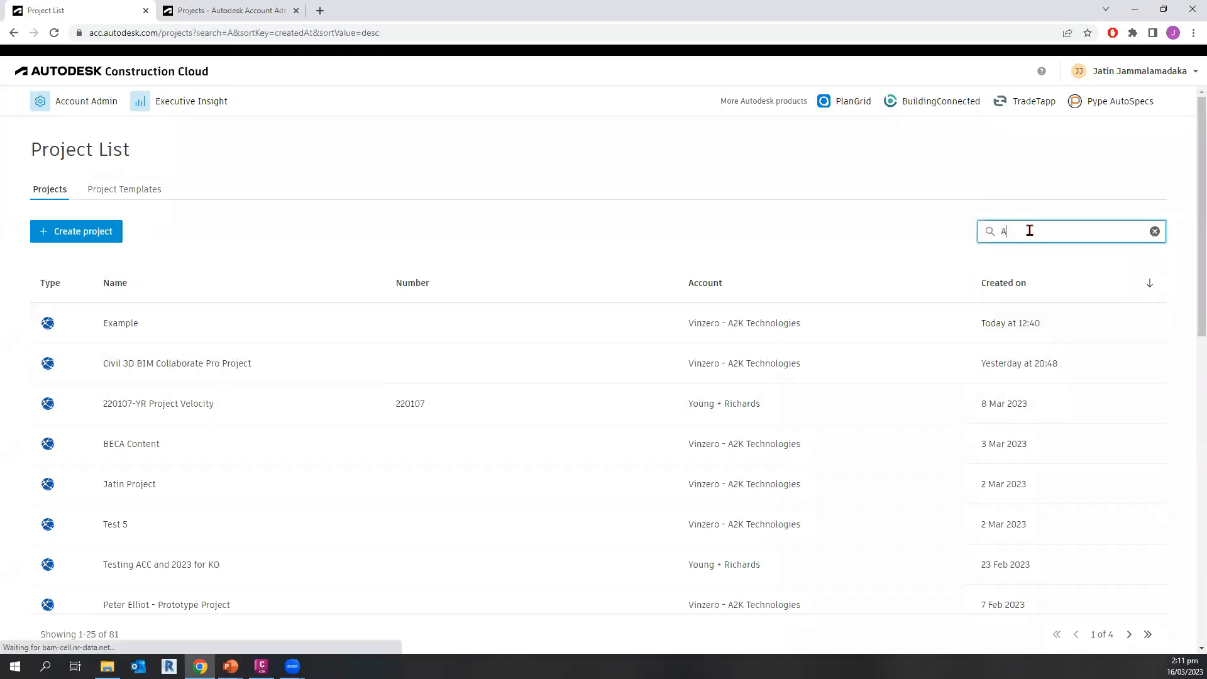
pyautogui.write('CC Dem')
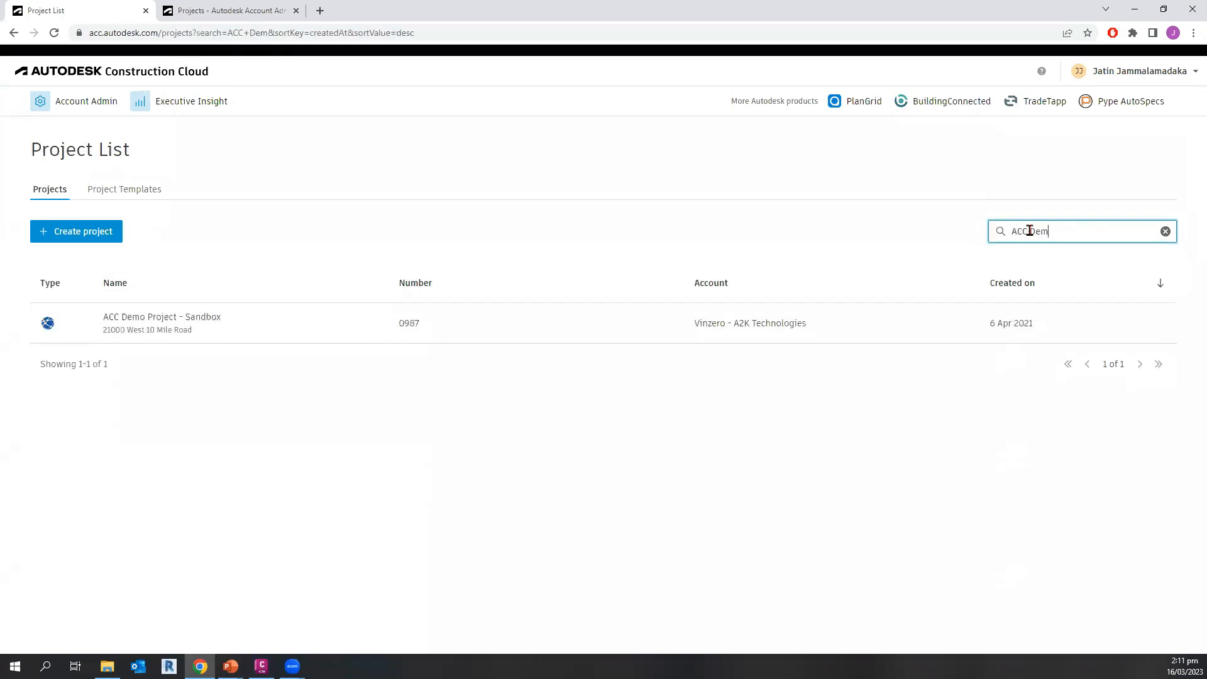
pyautogui.click(167, 325)
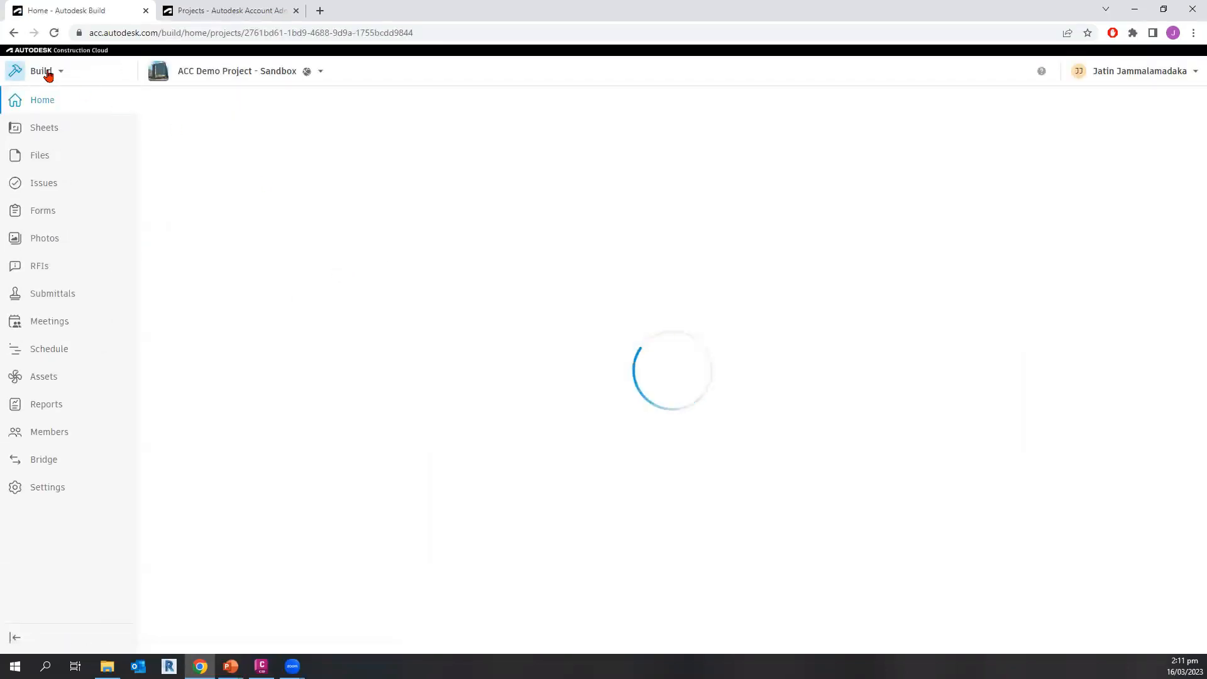
pyautogui.click(48, 73)
pyautogui.click(56, 127)
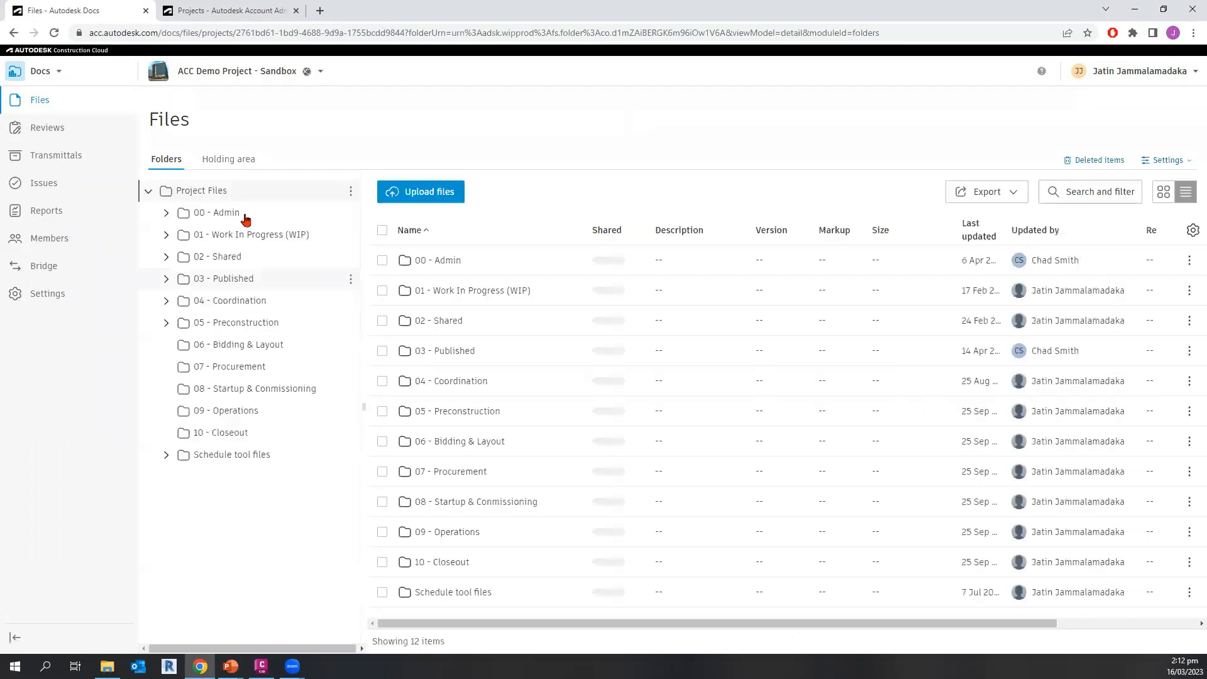
# - Expand the 00 - Admin and 01 - Work In Progress (WIP) folders and open the 04 - Civil subfolder
pyautogui.click(167, 214)
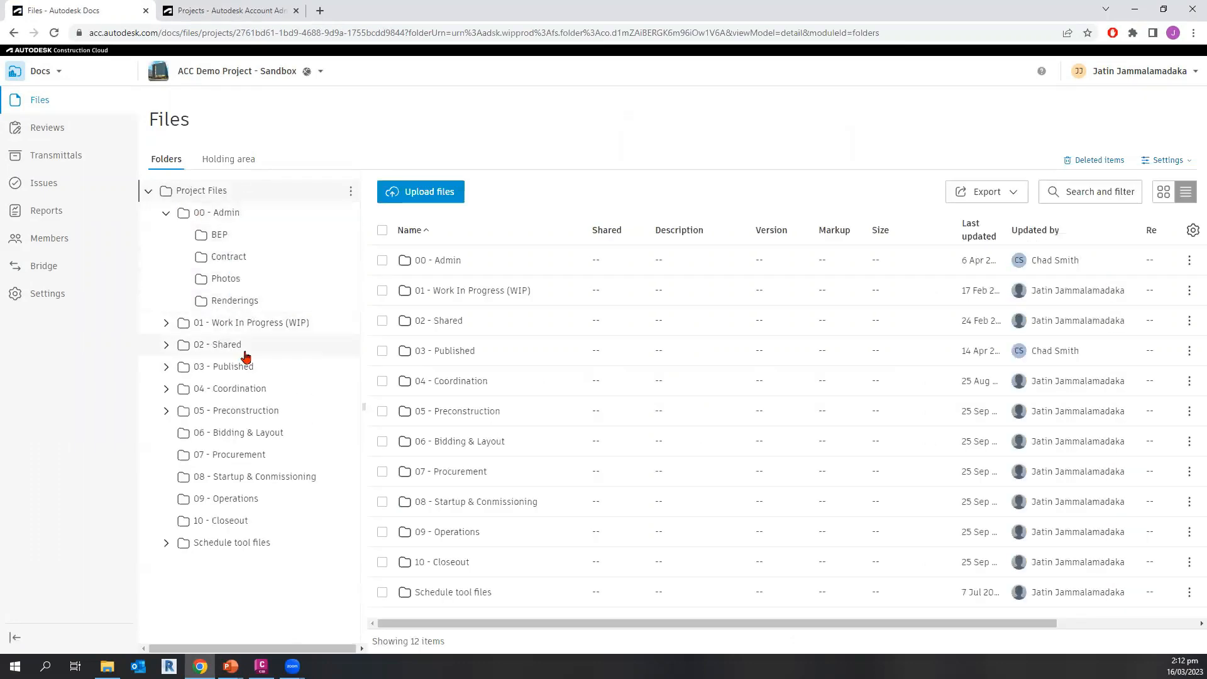
pyautogui.click(286, 322)
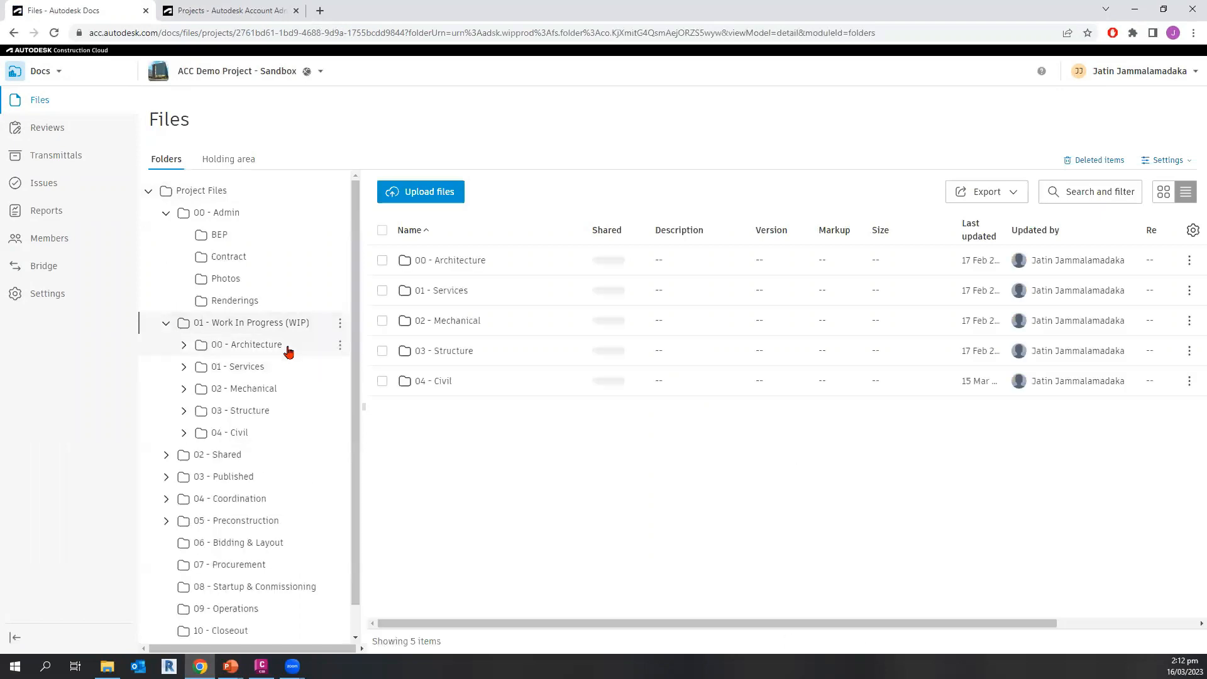
pyautogui.click(289, 347)
pyautogui.click(275, 431)
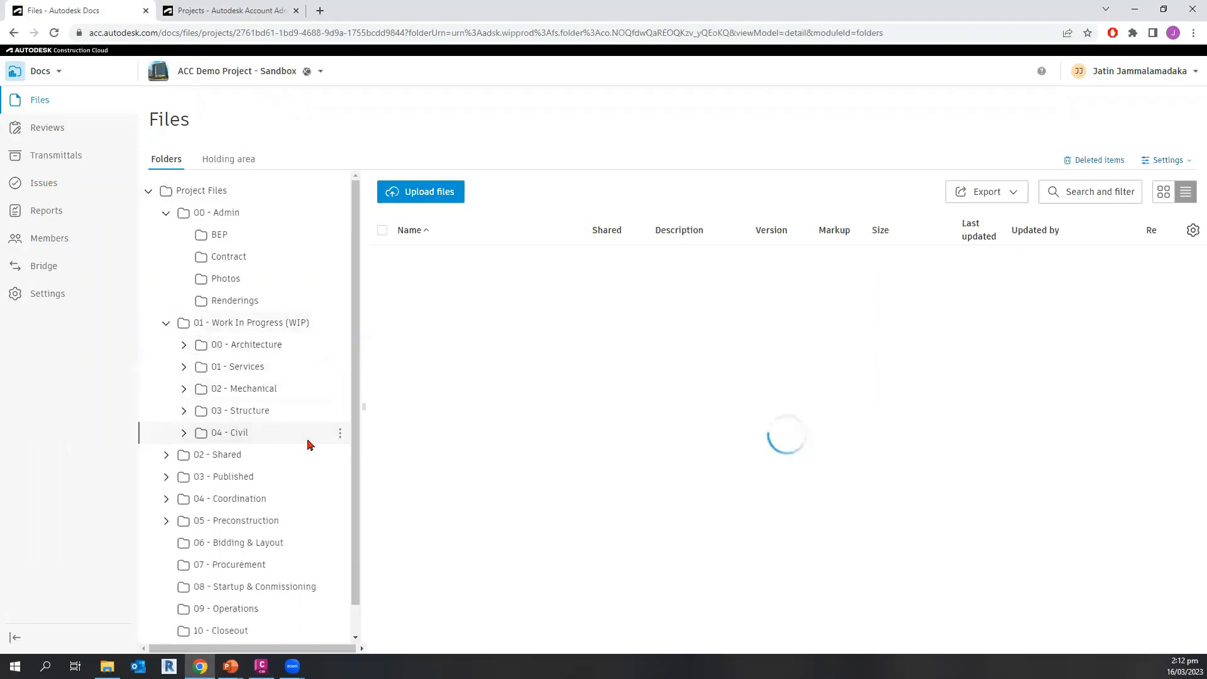
# - Inspect the permission settings of the 04 - Civil folder and return to the unfinished Create project form
pyautogui.click(340, 433)
pyautogui.click(338, 391)
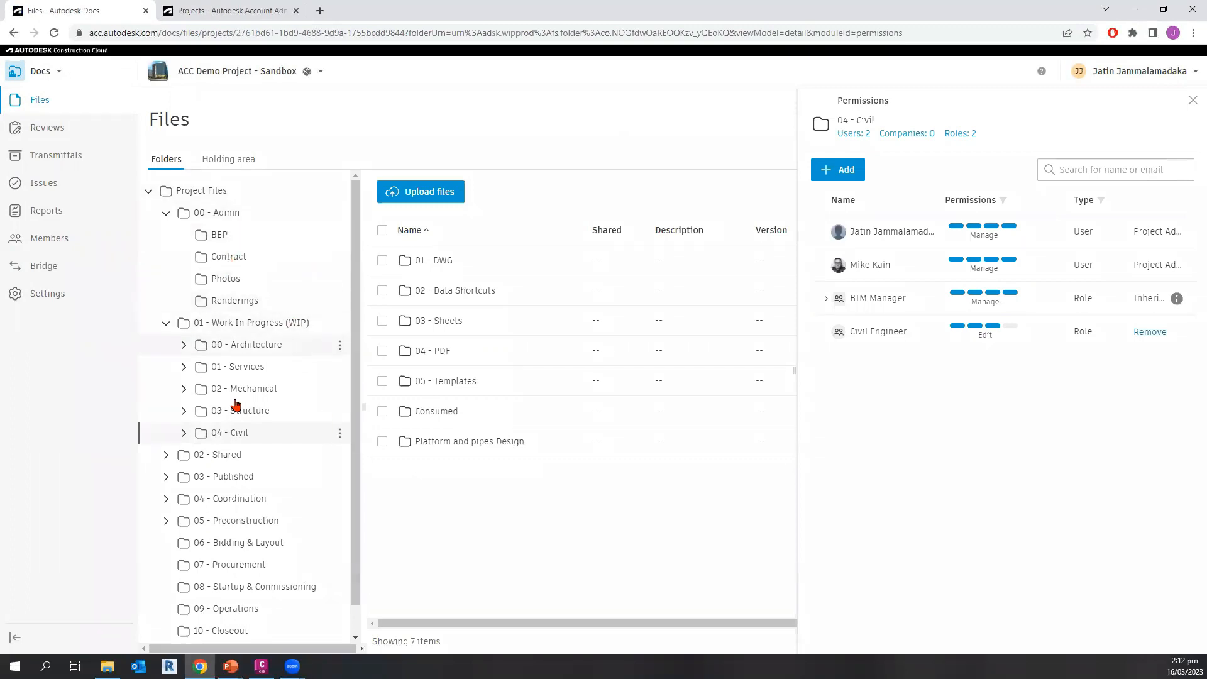
pyautogui.click(227, 11)
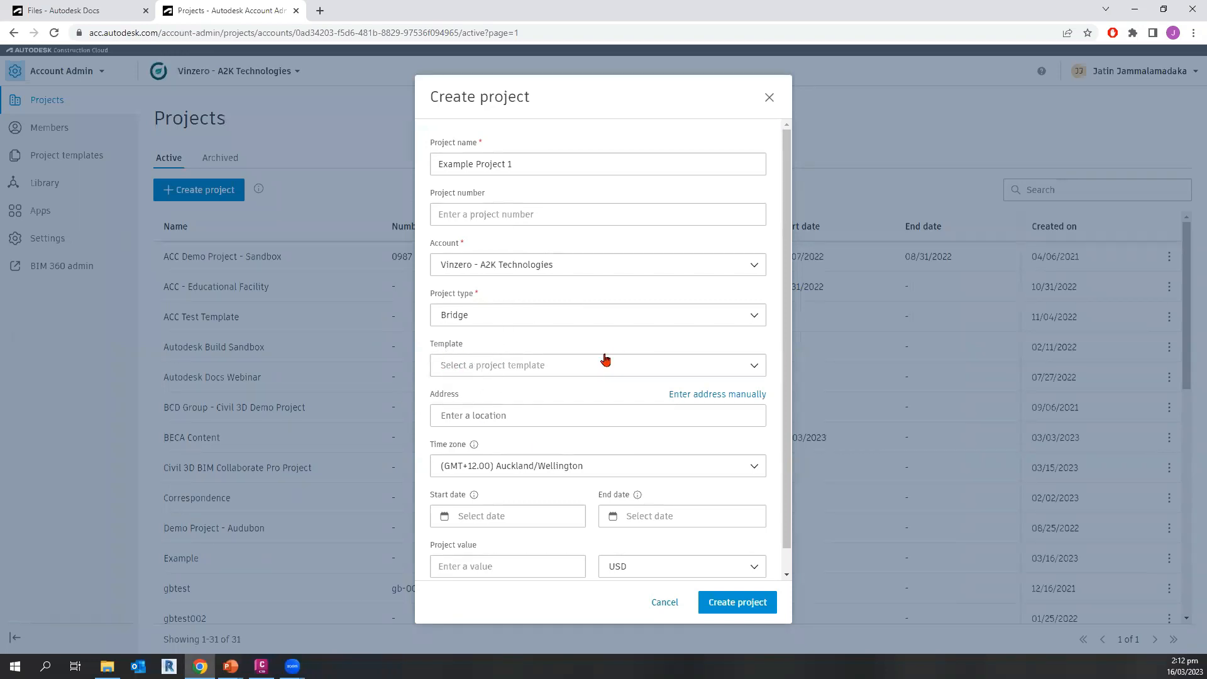
# - Create Example Project 1 with the template, address, dates and project value left empty
pyautogui.click(496, 369)
pyautogui.scroll(-1, 591, 396)
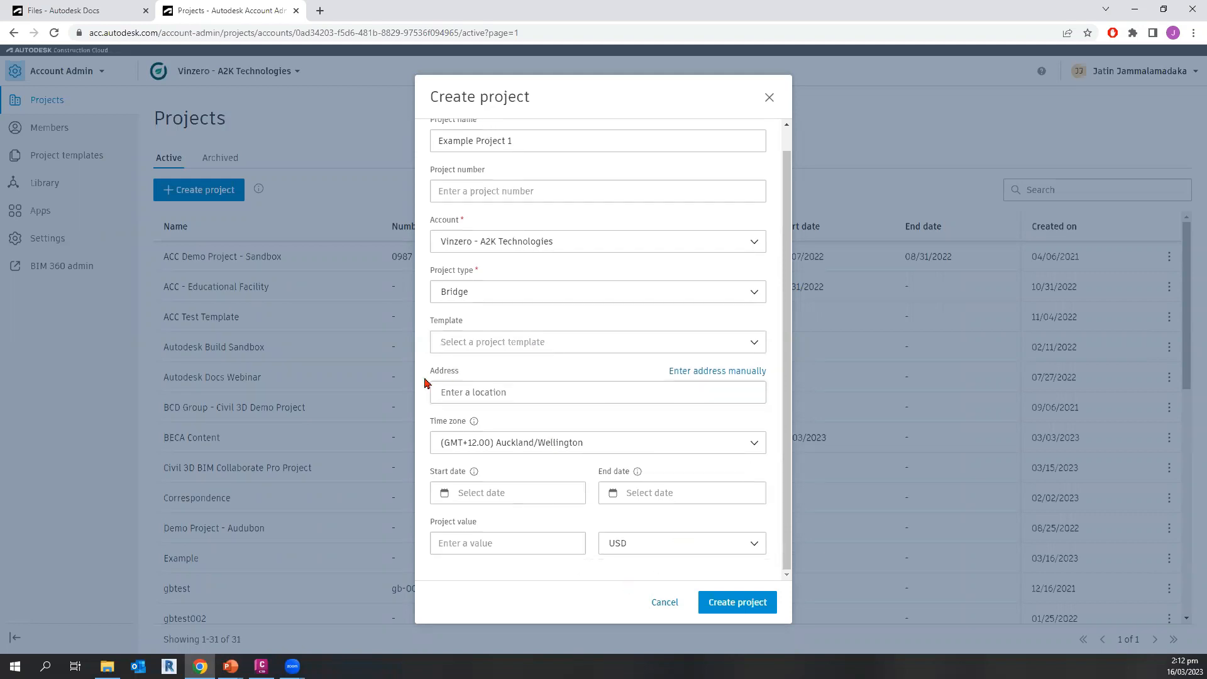
pyautogui.click(496, 385)
pyautogui.scroll(1, 709, 506)
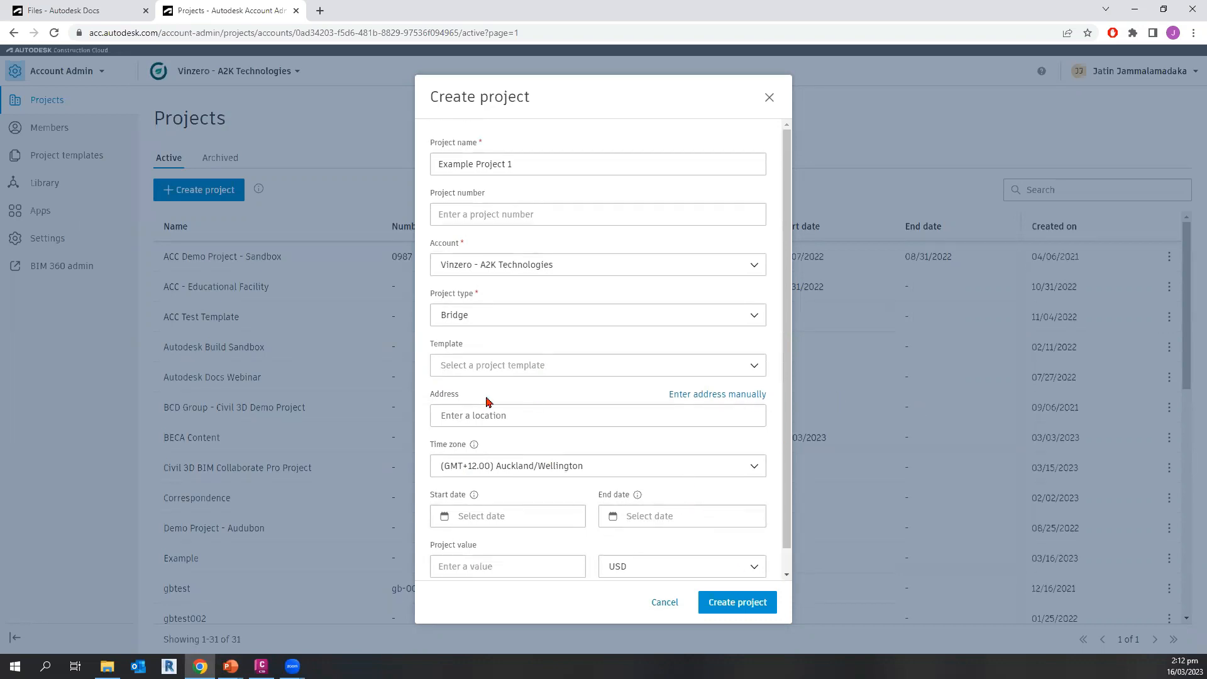
pyautogui.click(752, 604)
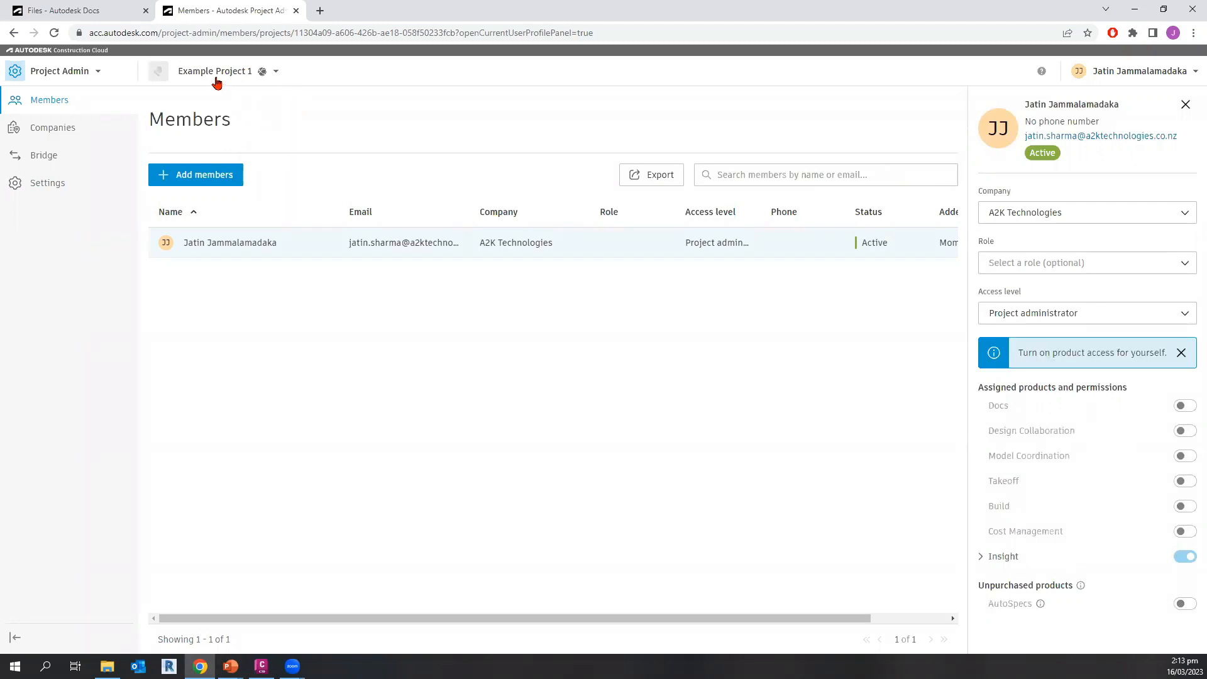
# - Examine the new project's Members page and the list of modules available in Example Project 1
pyautogui.press('ctrl')
pyautogui.press('ctrl')
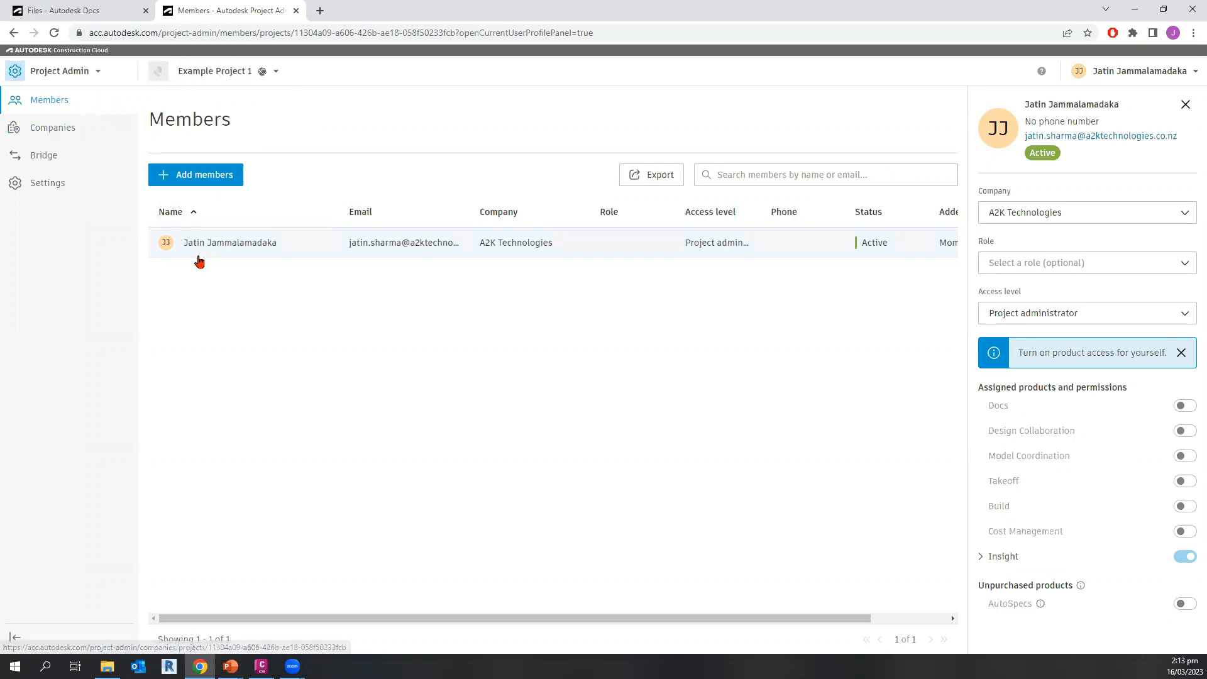
pyautogui.press('ctrl')
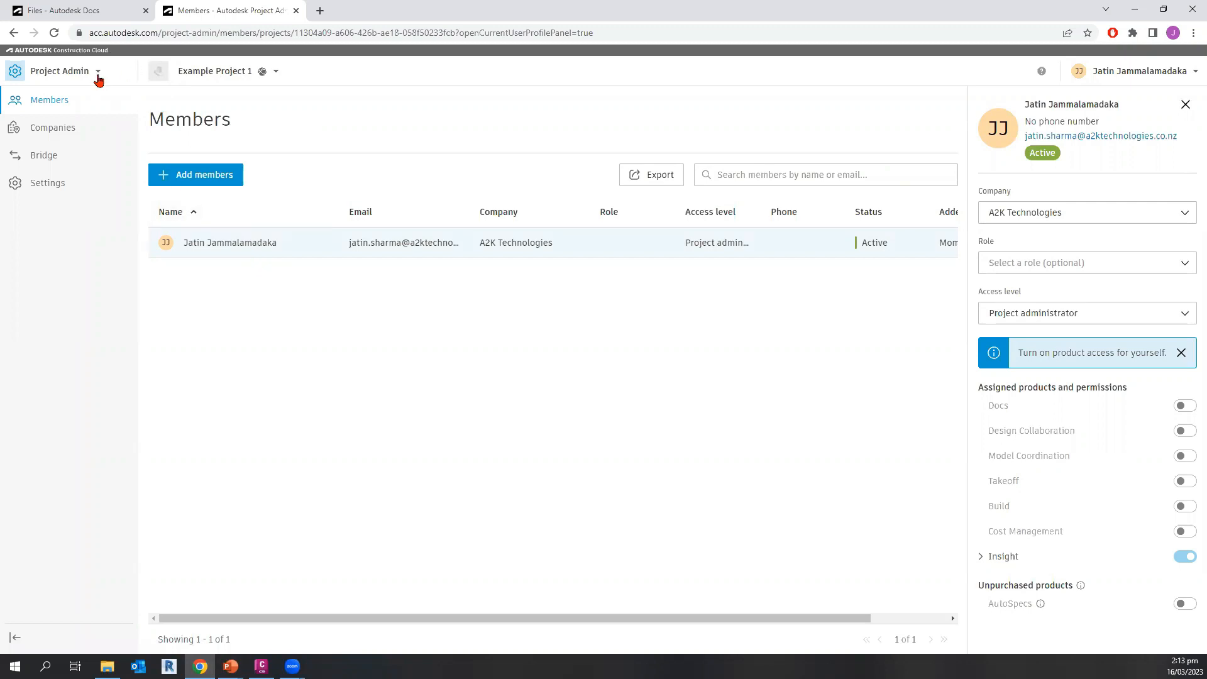
pyautogui.press('ctrl')
pyautogui.press('ctrl')
pyautogui.press('ctrl')
pyautogui.press('ctrl')
pyautogui.press('ctrl')
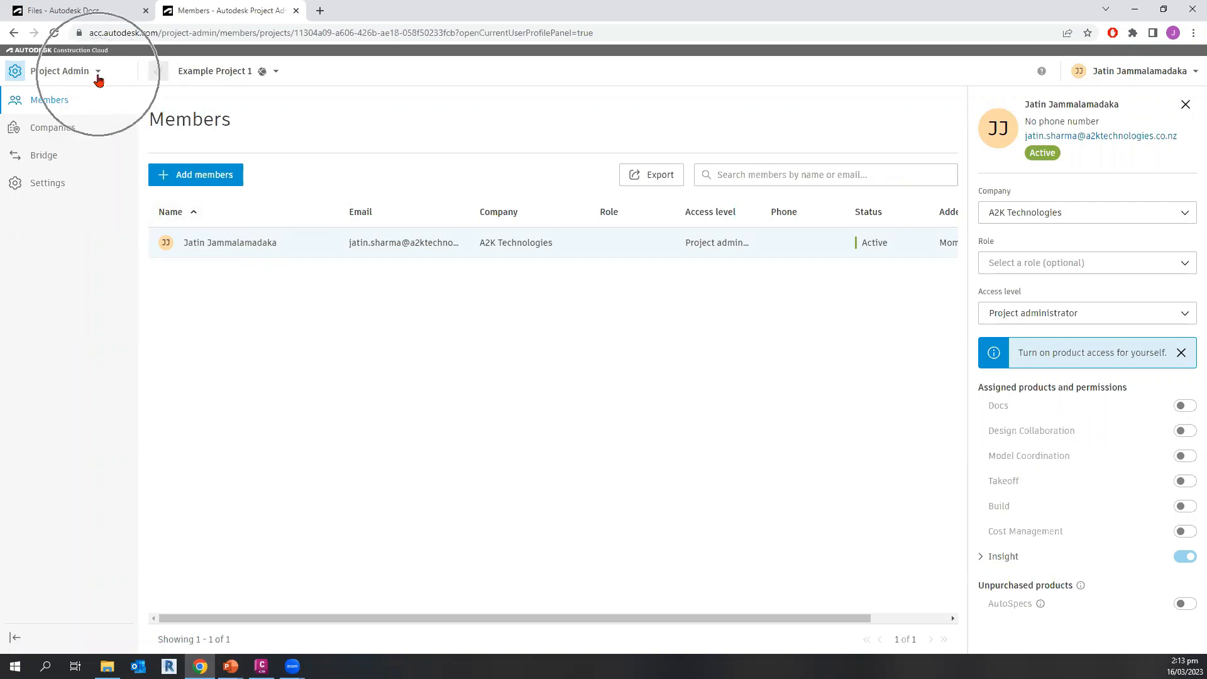
pyautogui.click(98, 74)
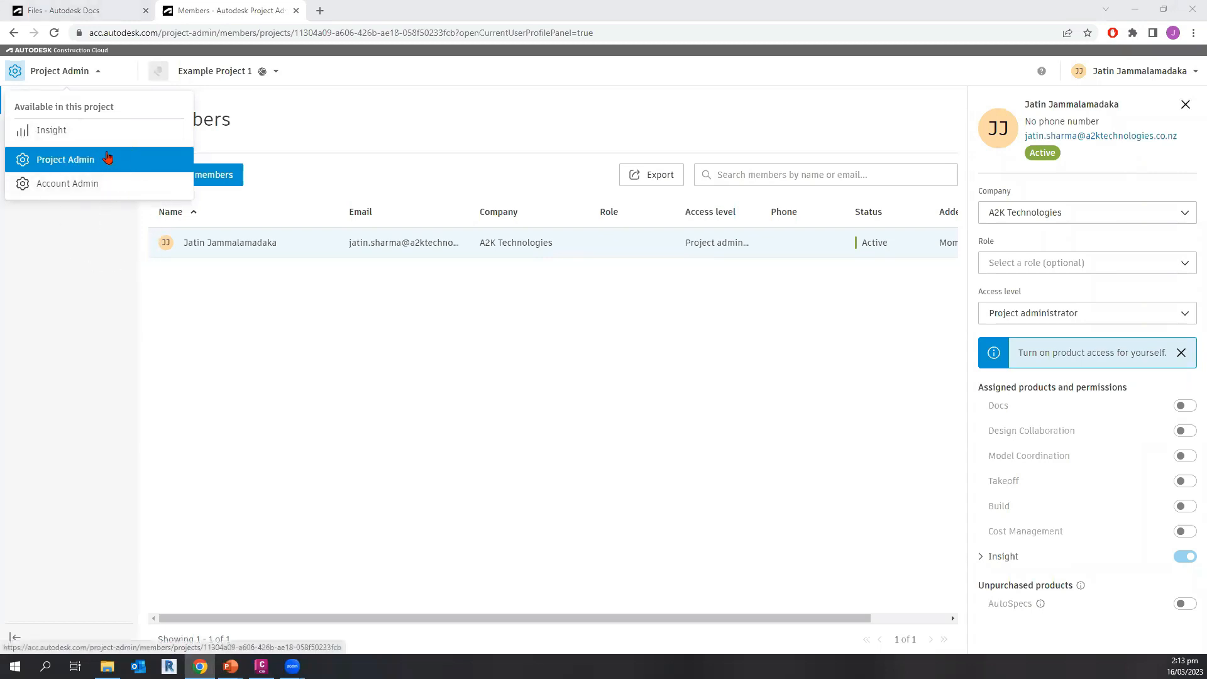
pyautogui.click(699, 354)
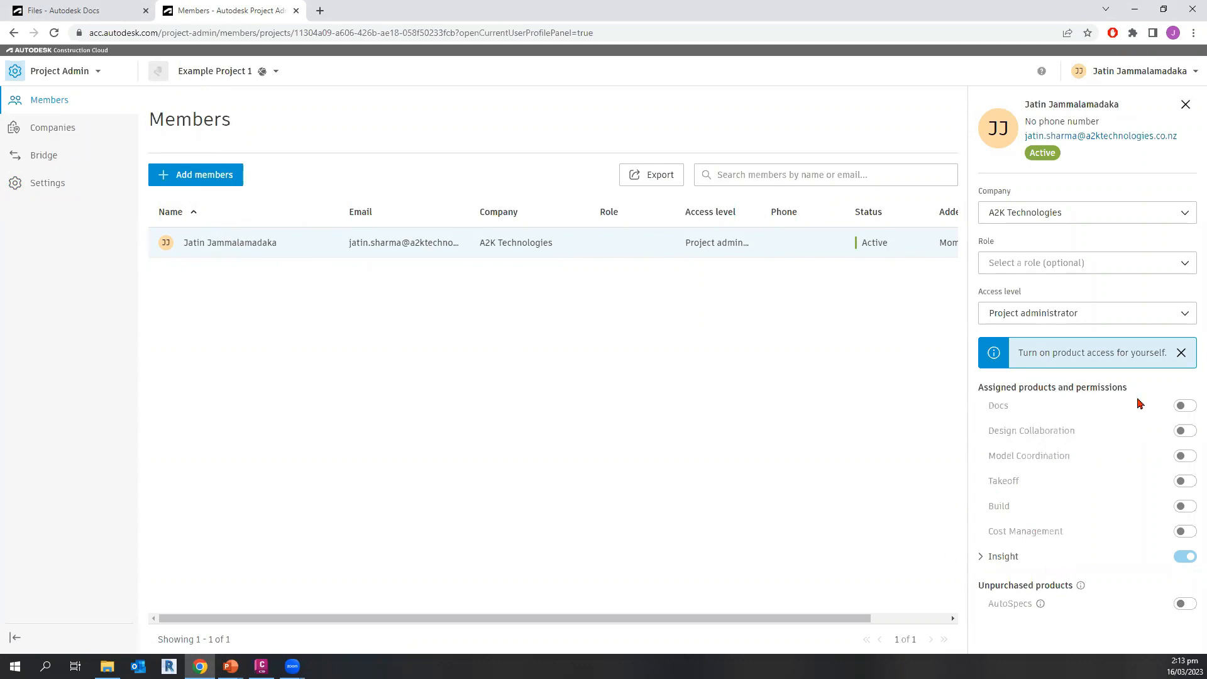
# - Turn on Docs and Design Collaboration access for the project administrator in Example Project 1
pyautogui.click(1180, 407)
pyautogui.click(1183, 407)
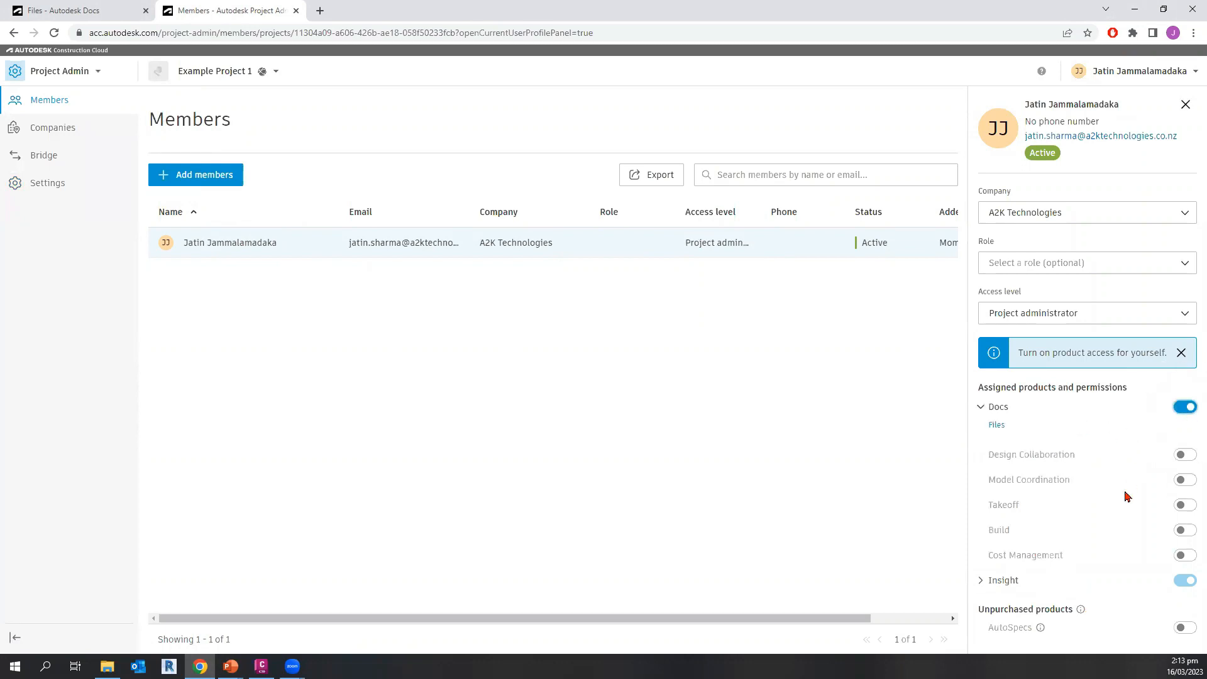
pyautogui.click(1184, 456)
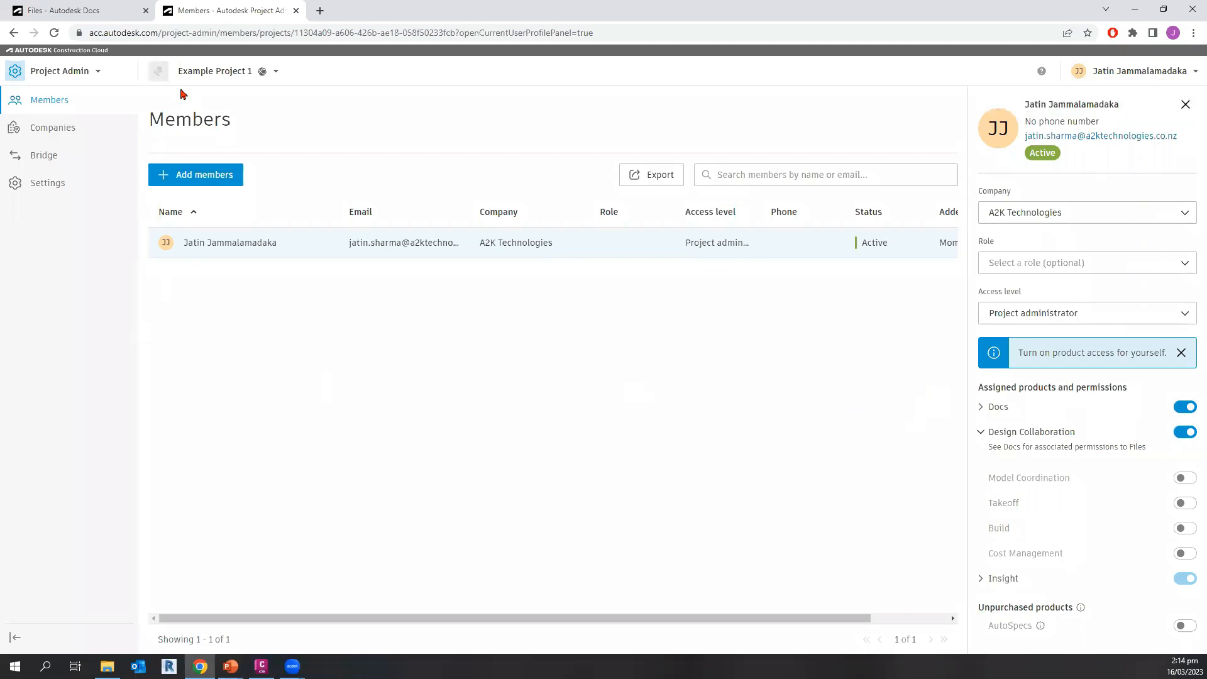
# - Check the Docs and Design Collaboration entries among the modules available in Example Project 1
pyautogui.click(106, 75)
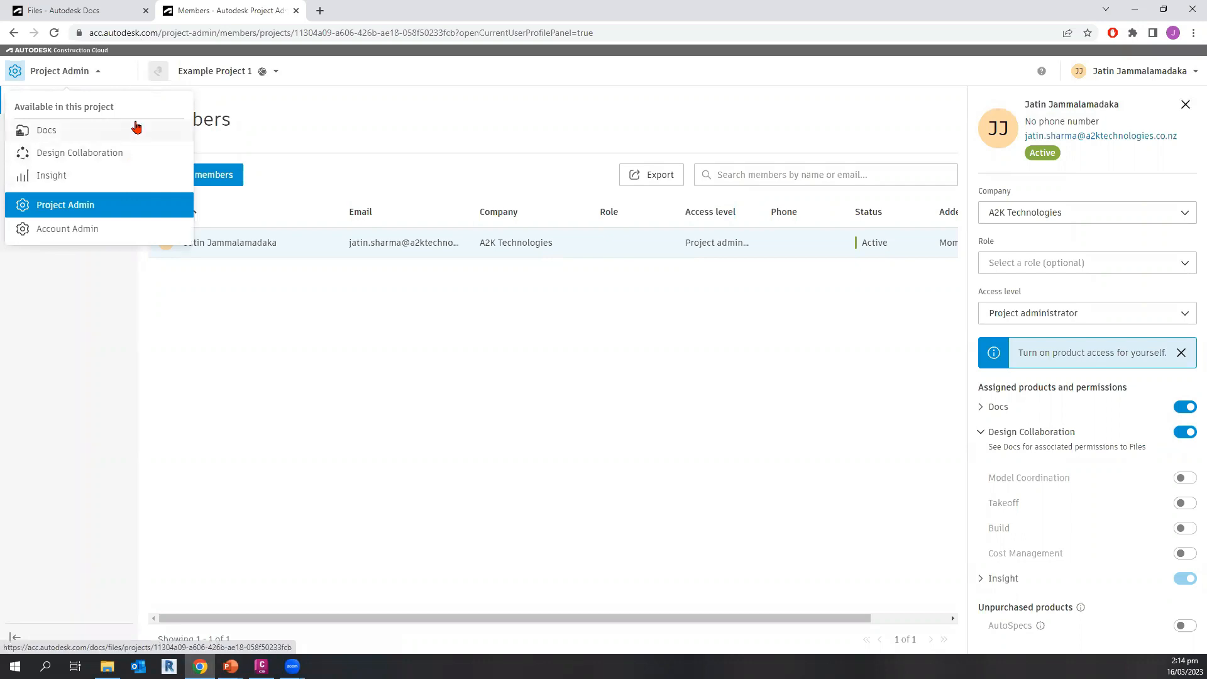
pyautogui.click(78, 139)
pyautogui.click(86, 155)
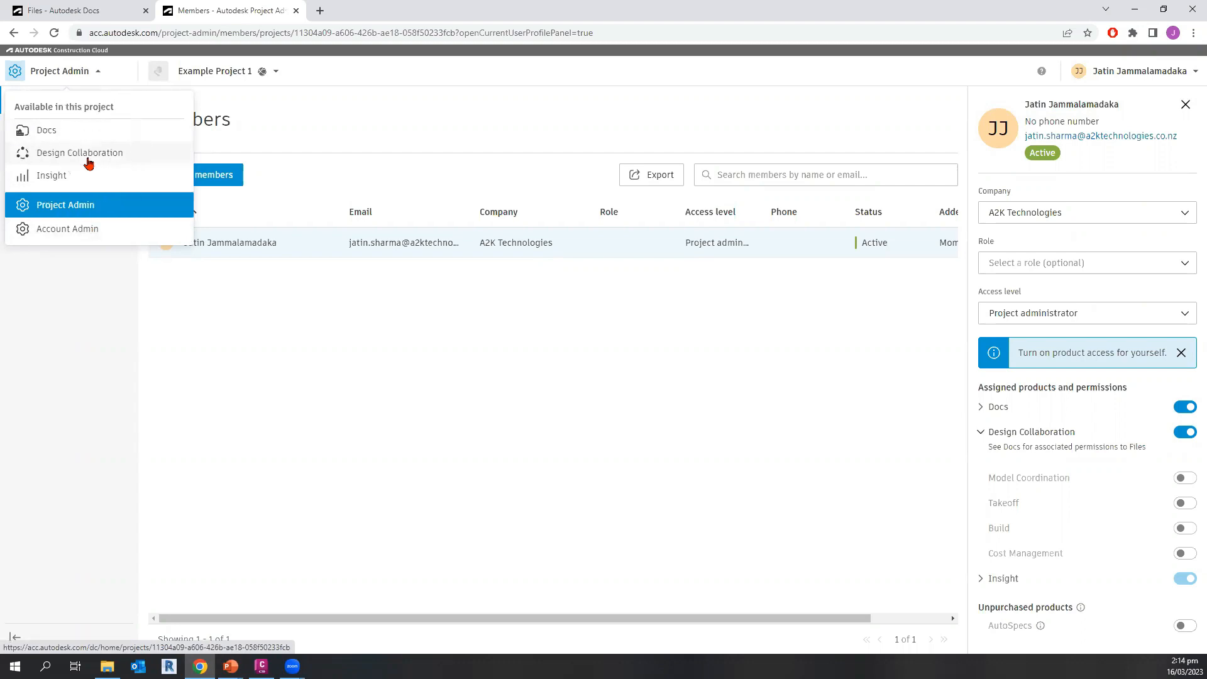
pyautogui.click(306, 405)
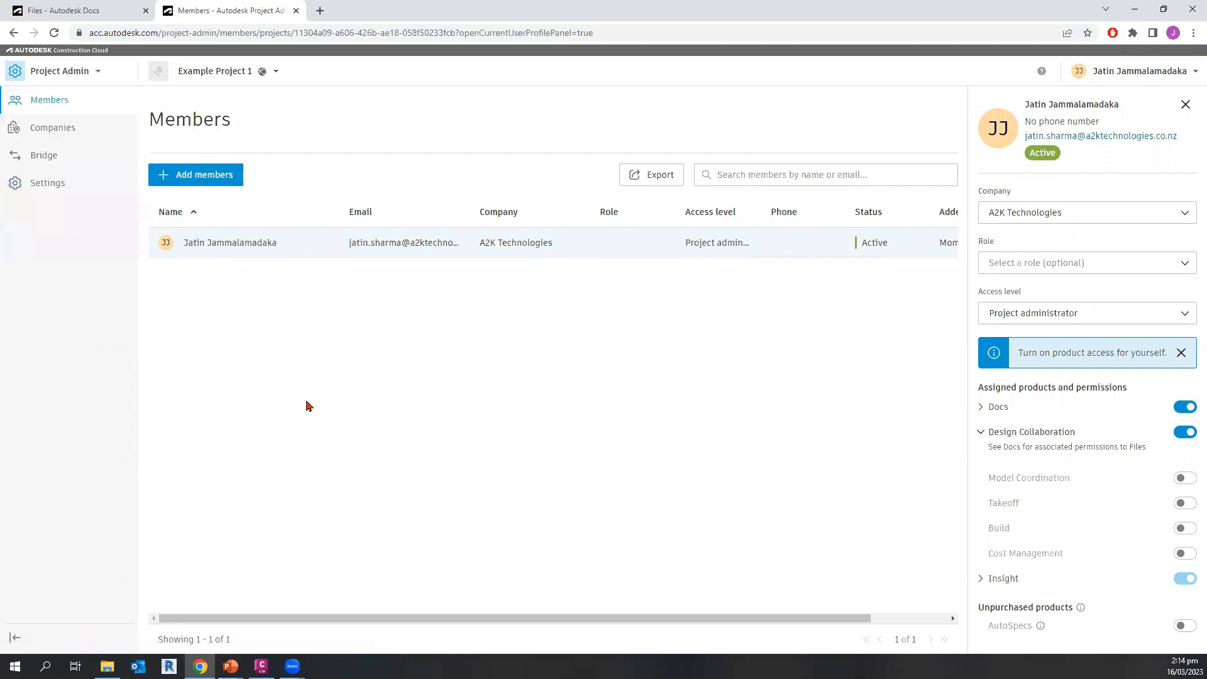
# - Return to the ACC Demo Project - Sandbox files, collapse the 00 - Admin folder and view its options and permissions
pyautogui.click(218, 173)
pyautogui.click(91, 10)
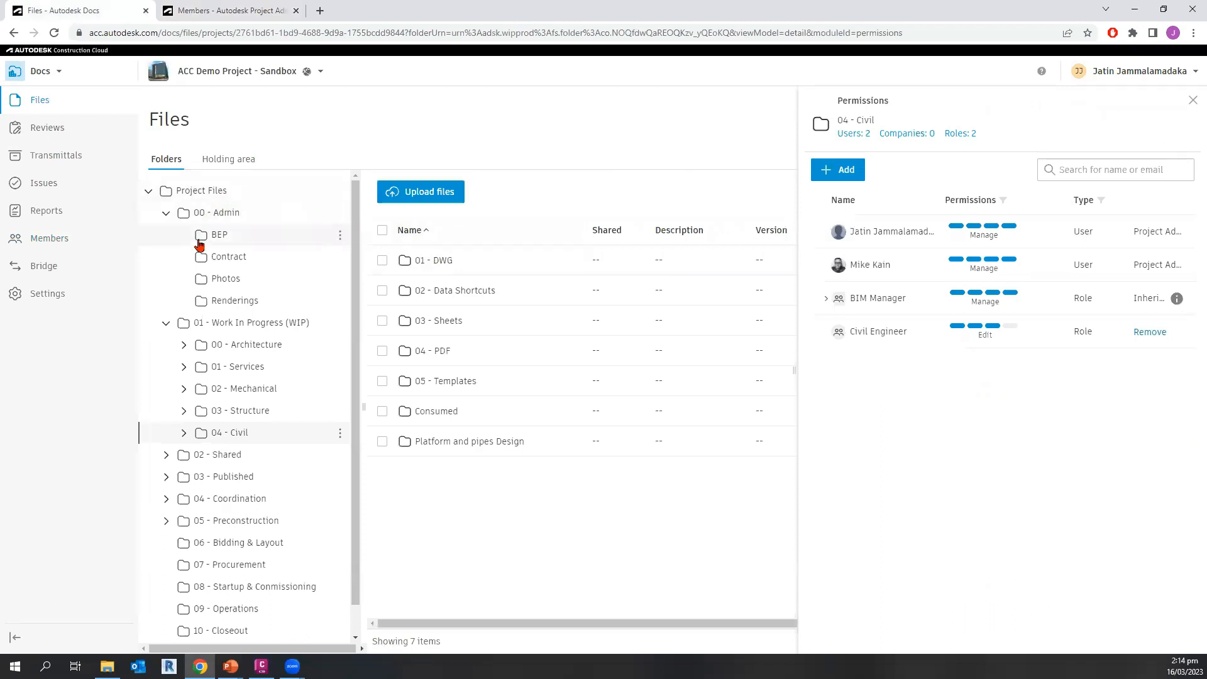
pyautogui.click(165, 215)
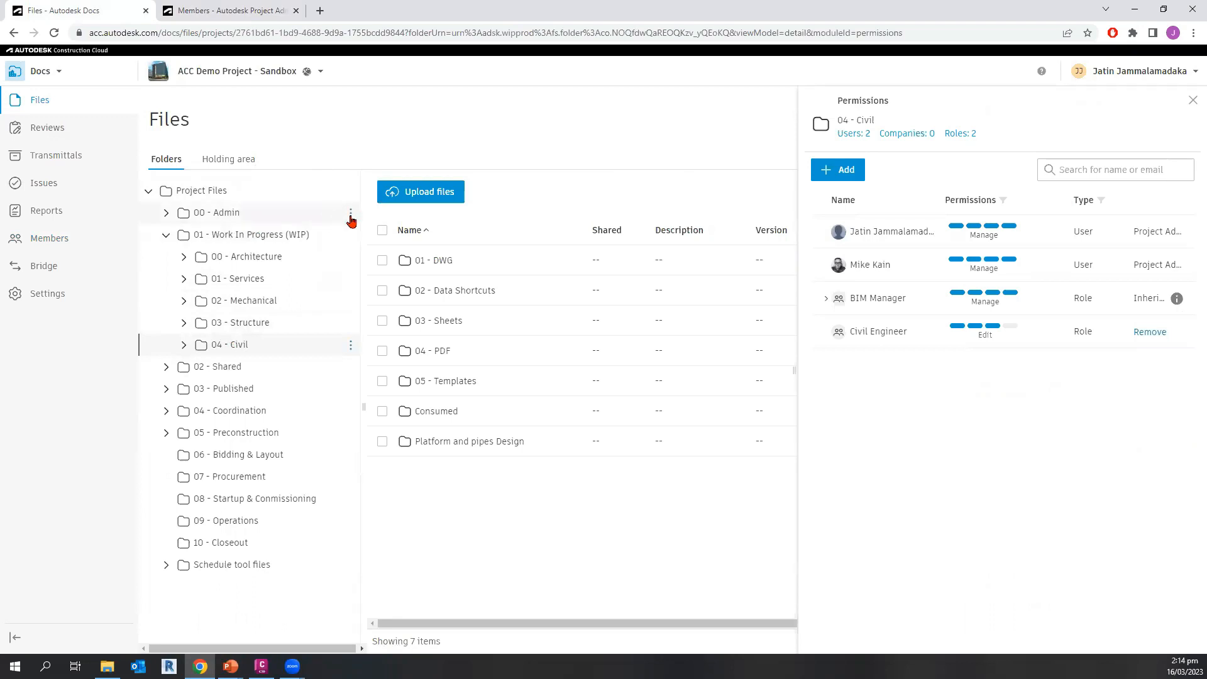
pyautogui.press('ctrl')
pyautogui.press('ctrl')
pyautogui.press('ctrl')
pyautogui.press('ctrl')
pyautogui.press('ctrl')
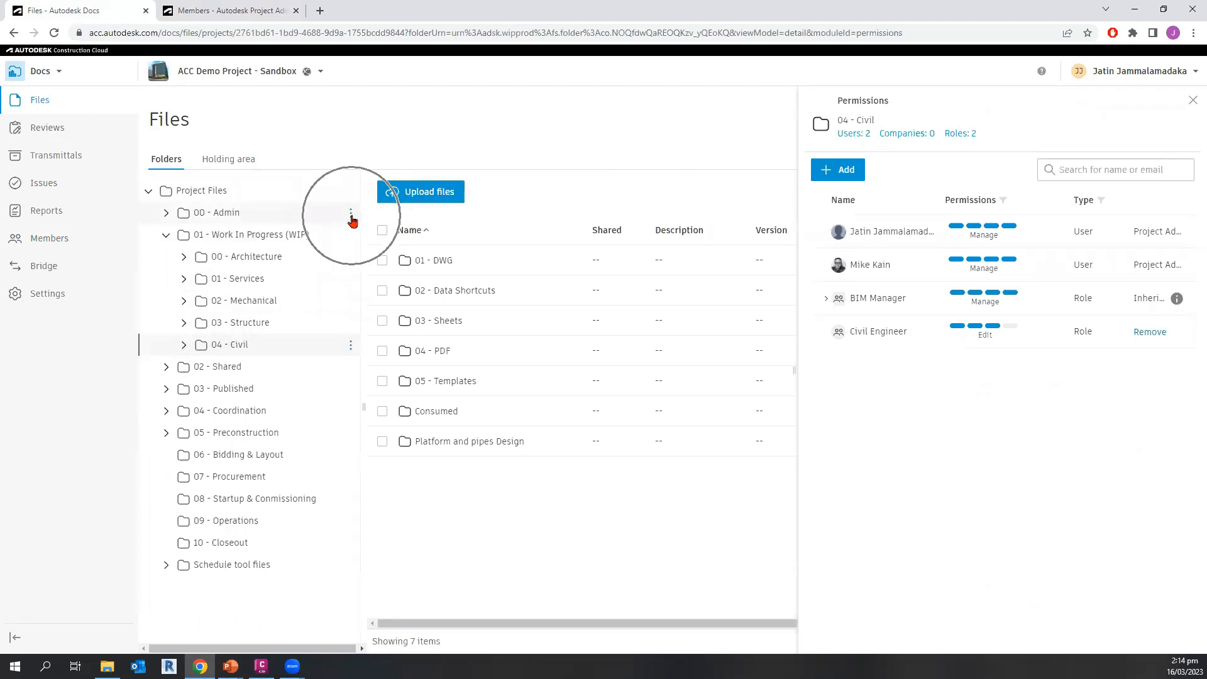
pyautogui.click(354, 217)
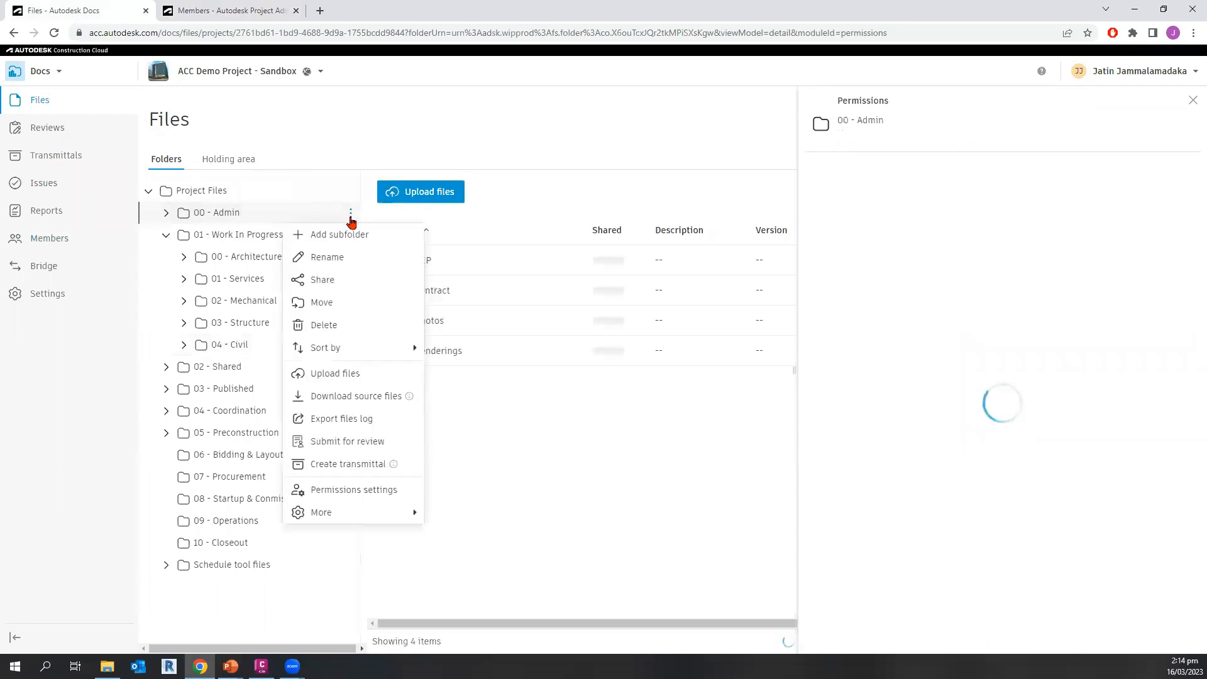
pyautogui.press('ctrl')
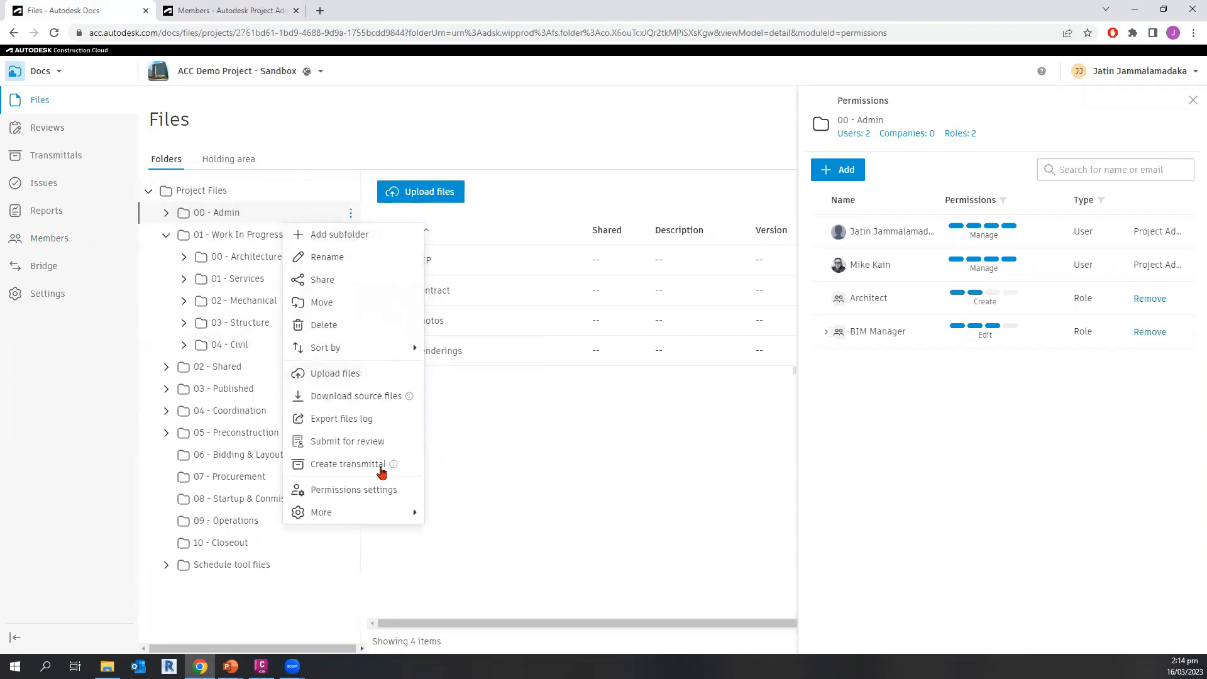
pyautogui.click(99, 444)
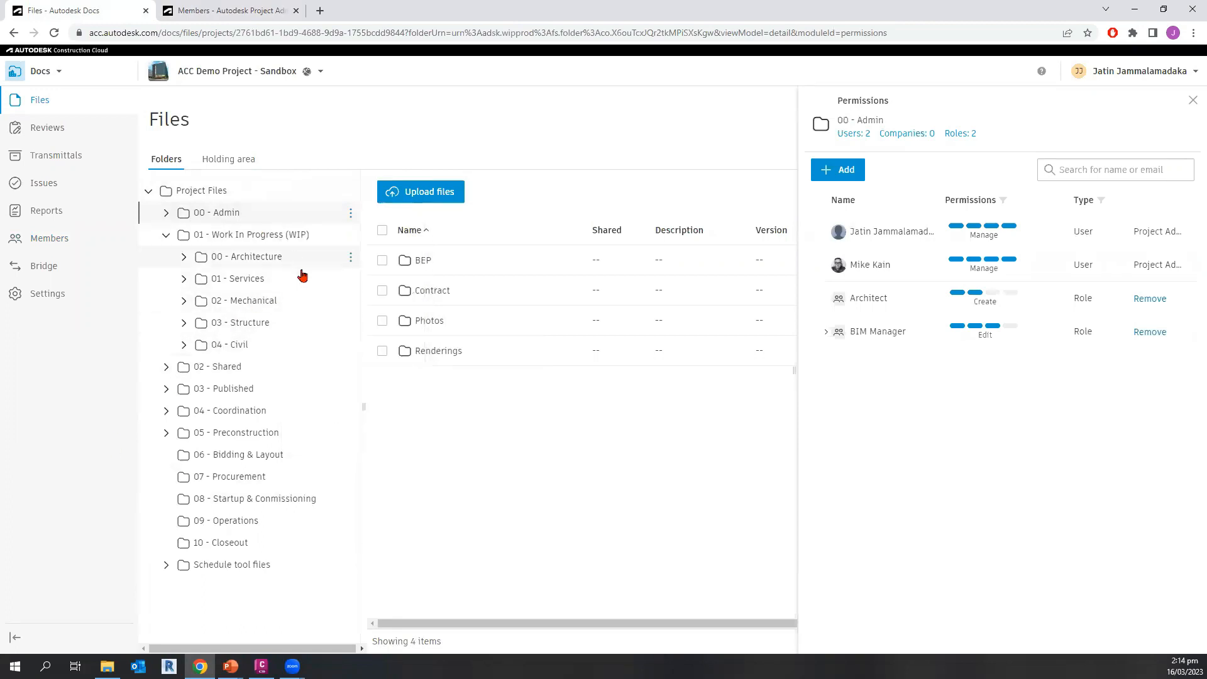
# - Open the permission settings of the 04 - Civil folder and review the permission levels offered for new entries, without adding anyone
pyautogui.click(261, 345)
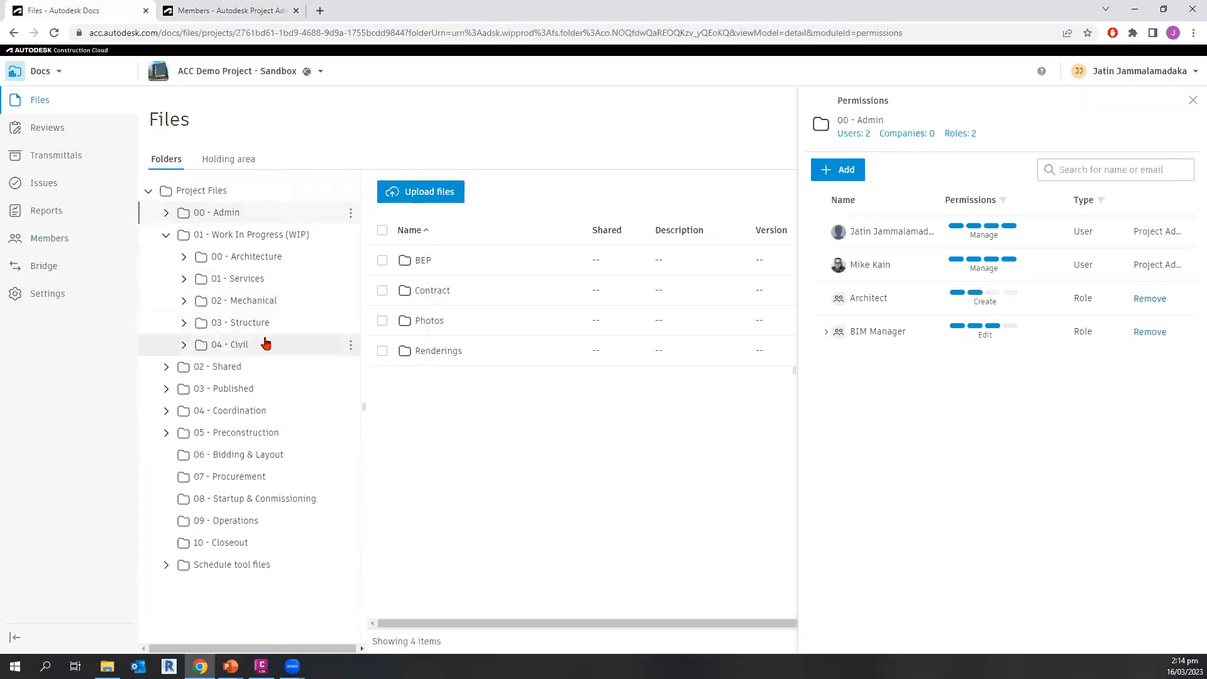
pyautogui.click(350, 346)
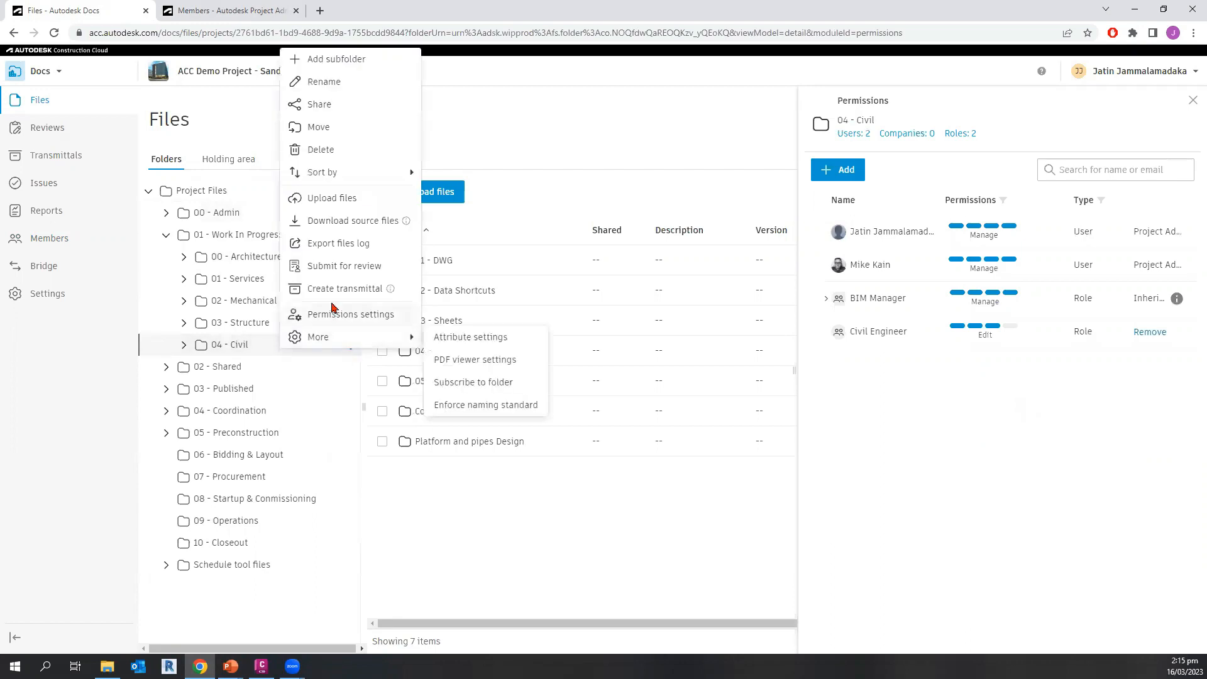
pyautogui.click(332, 316)
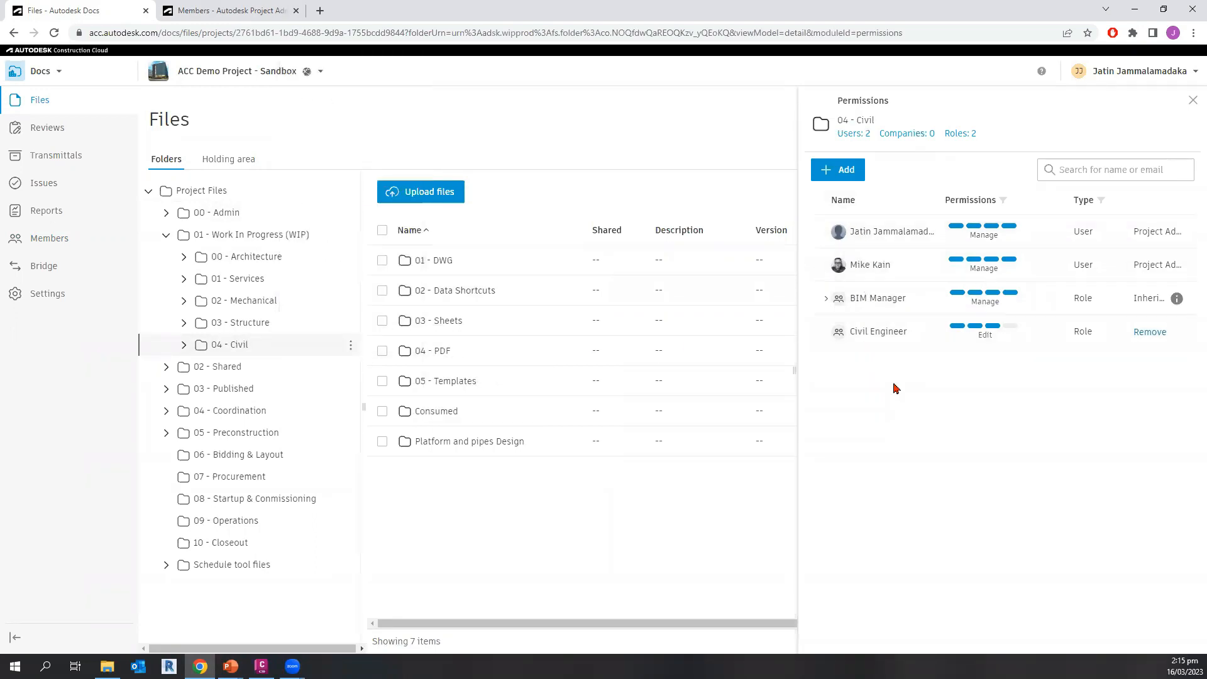
pyautogui.click(849, 173)
pyautogui.click(851, 172)
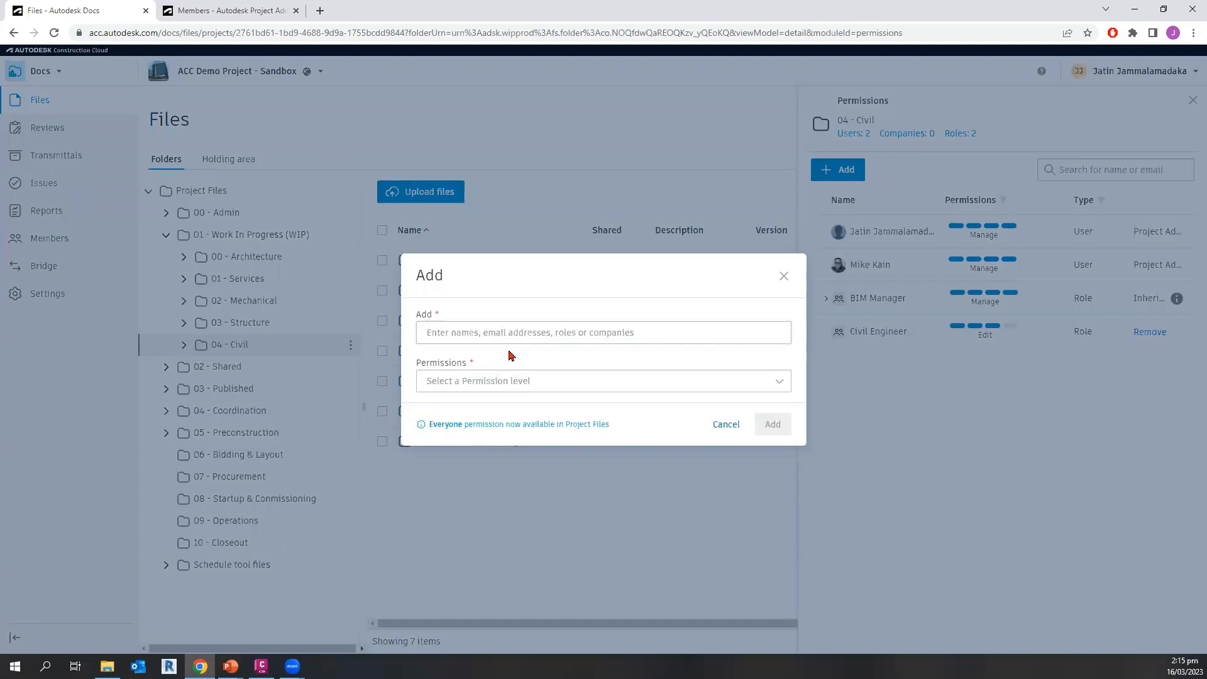
pyautogui.click(597, 380)
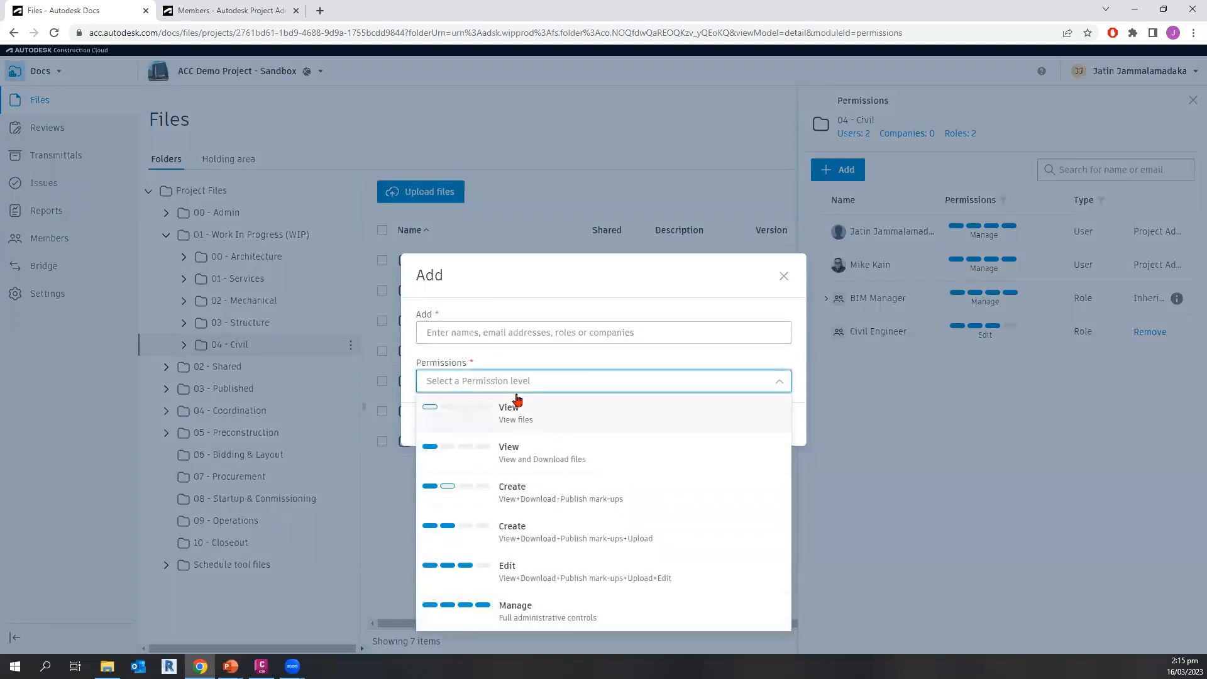
pyautogui.click(543, 418)
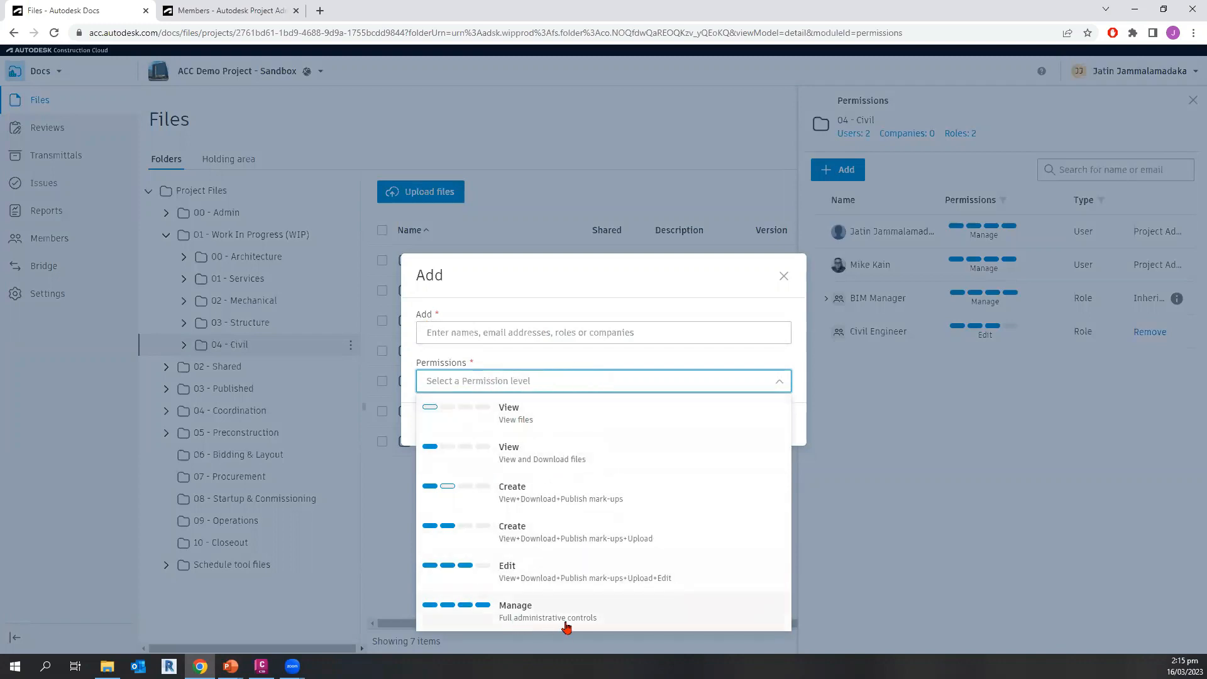
pyautogui.click(528, 625)
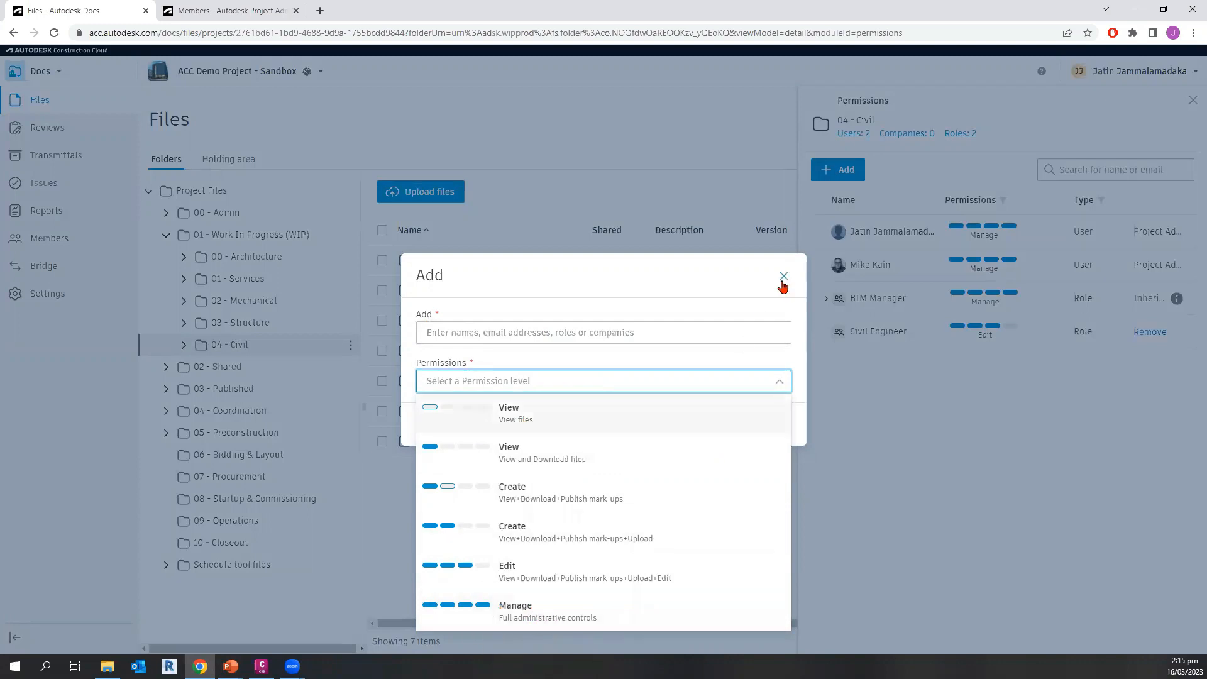
pyautogui.click(354, 252)
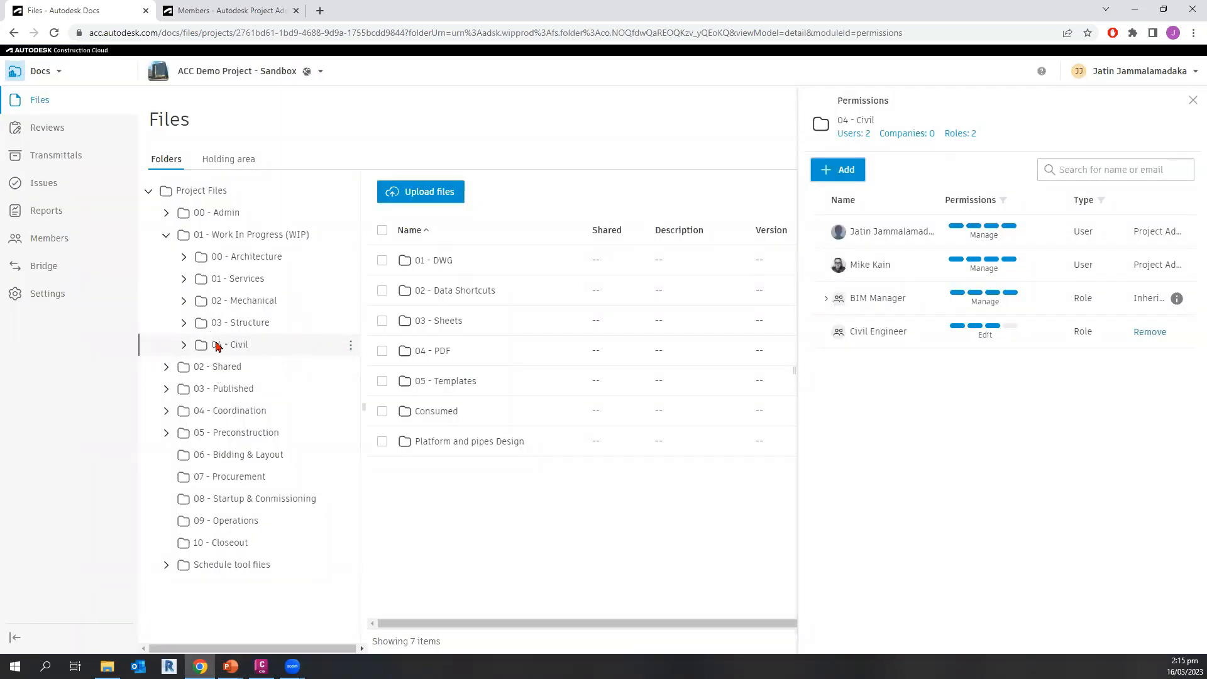
# - View the 04 - Civil subfolders, collapse them, and compare the permissions of 00 - Architecture with those of 04 - Civil
pyautogui.click(183, 345)
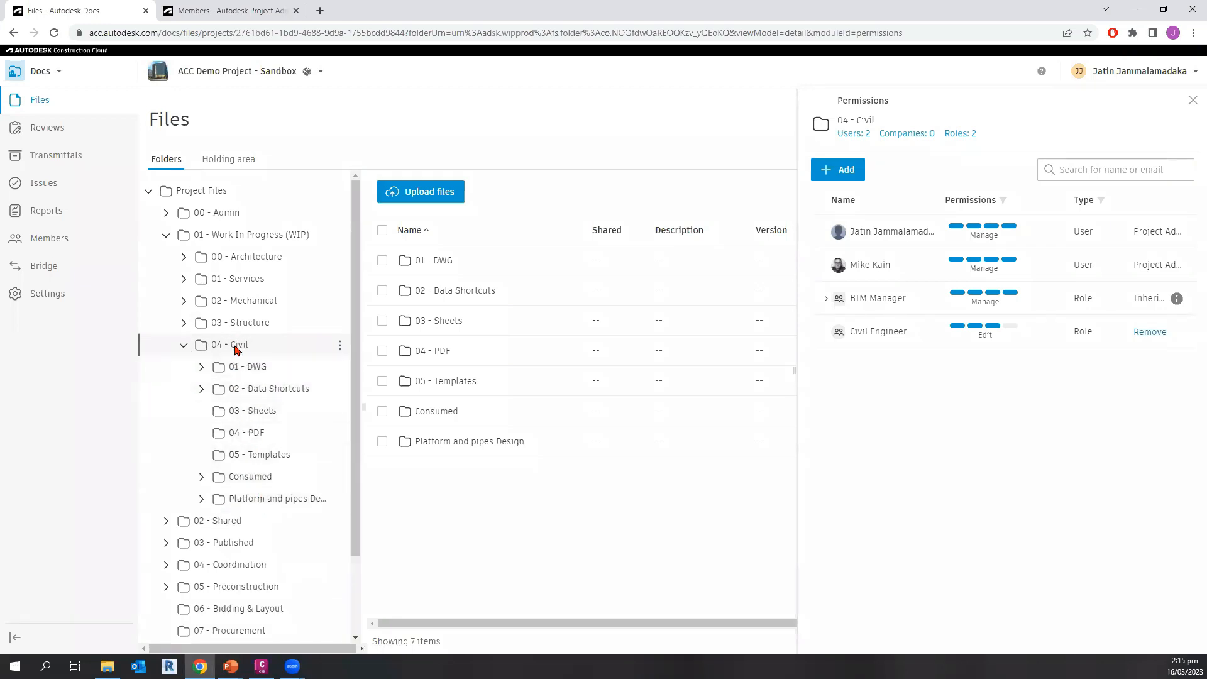
pyautogui.click(236, 349)
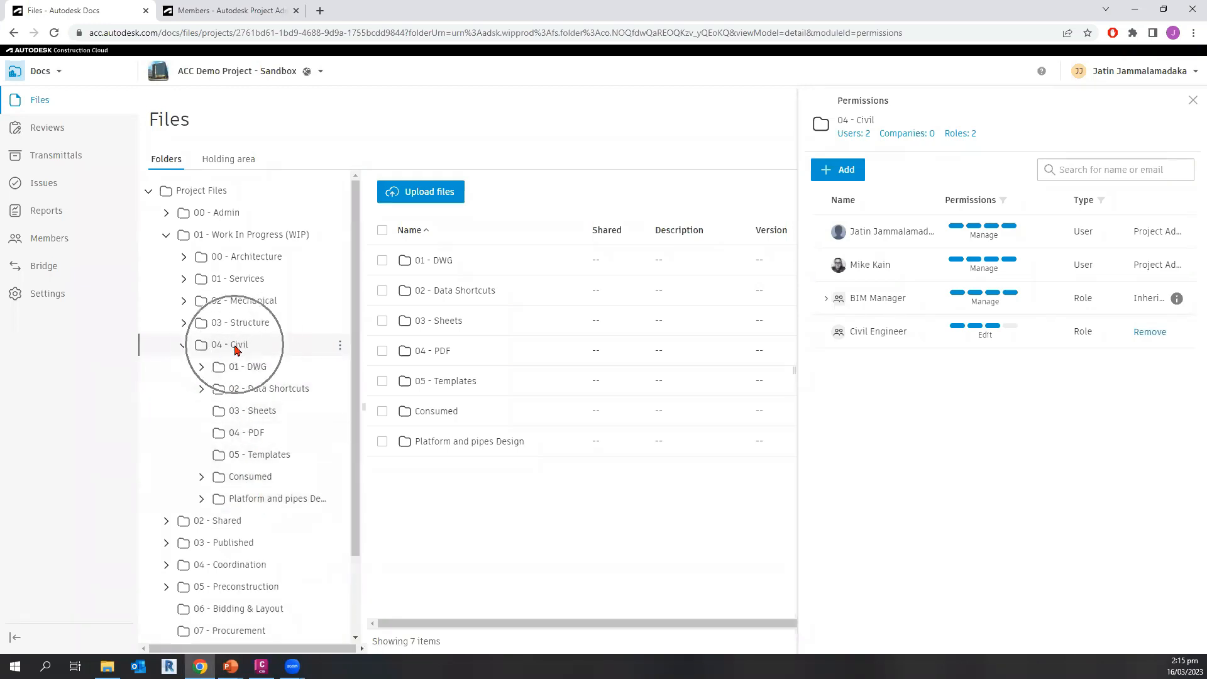
pyautogui.click(184, 346)
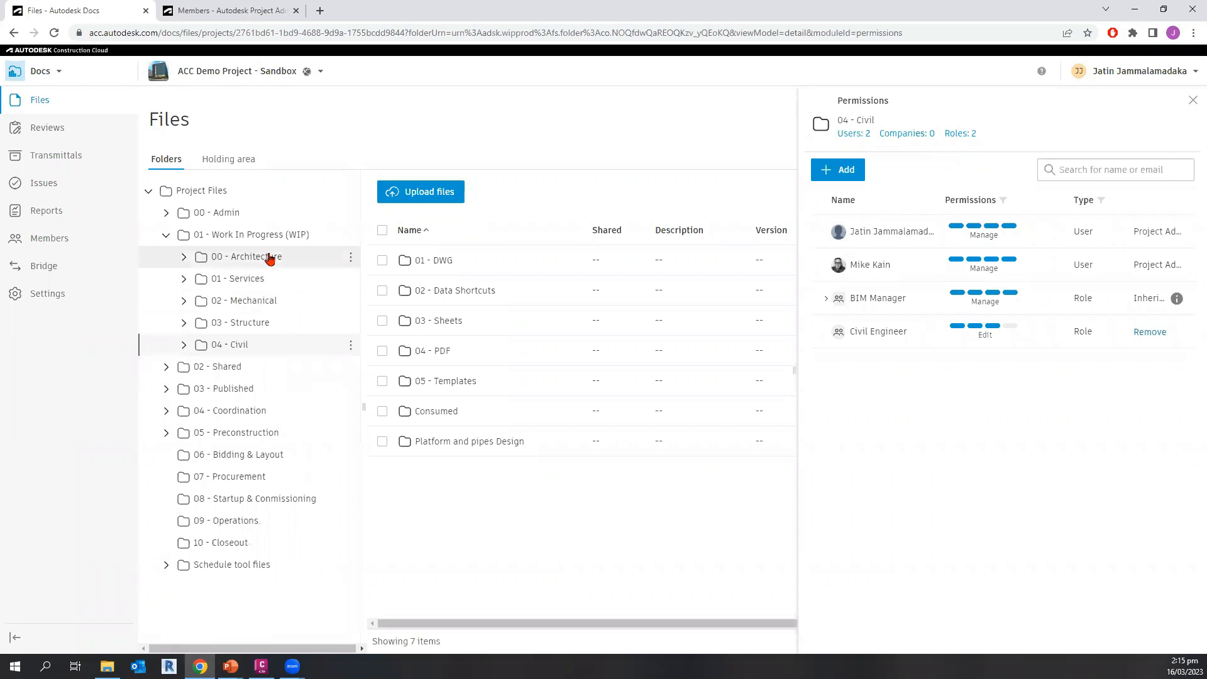
pyautogui.click(270, 258)
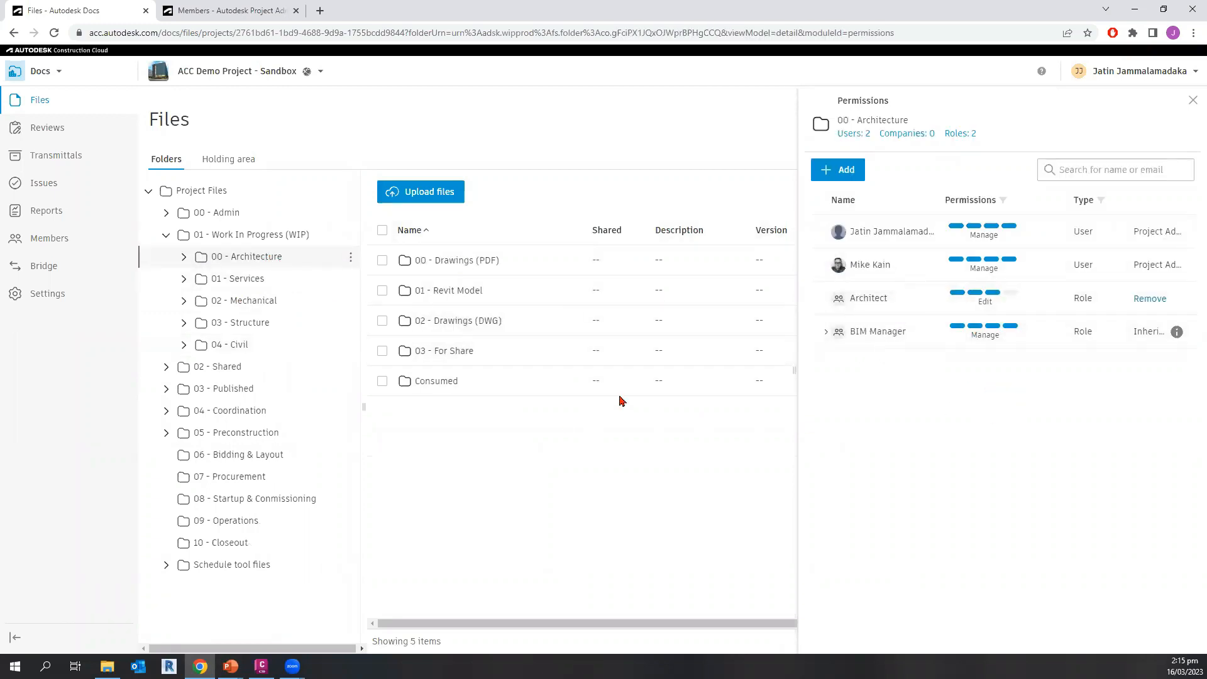
pyautogui.click(259, 348)
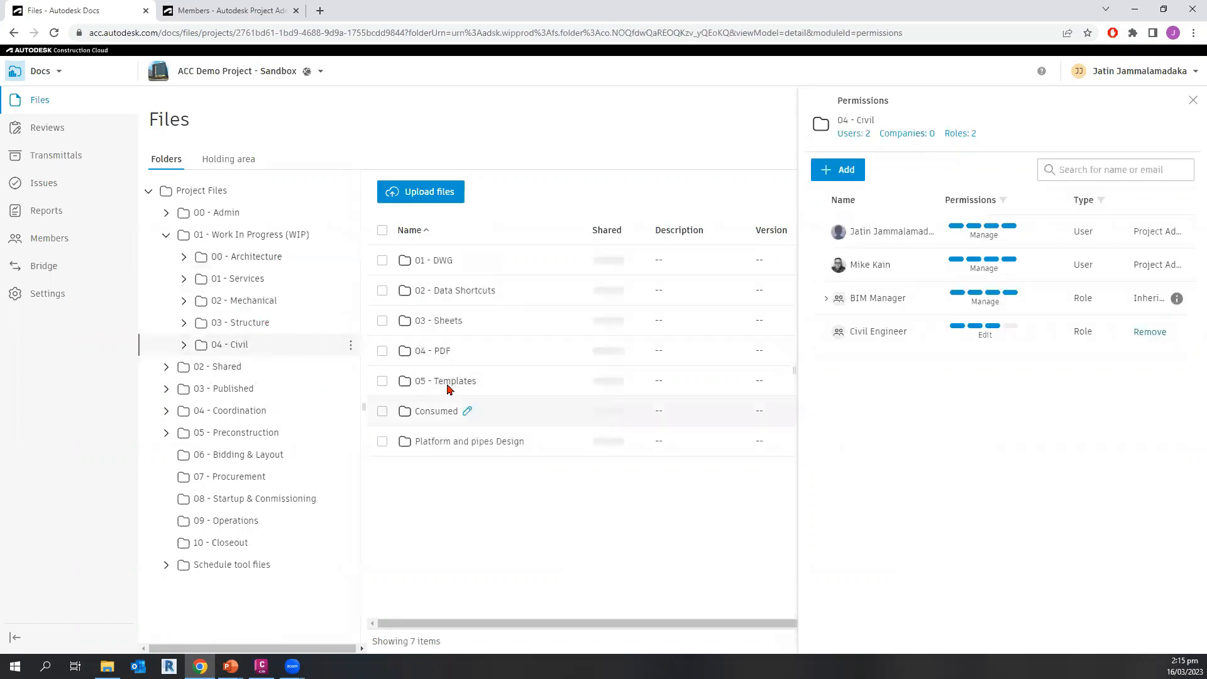
# - Close the 04 - Civil permissions and open its 01 - DWG subfolder
pyautogui.click(1191, 100)
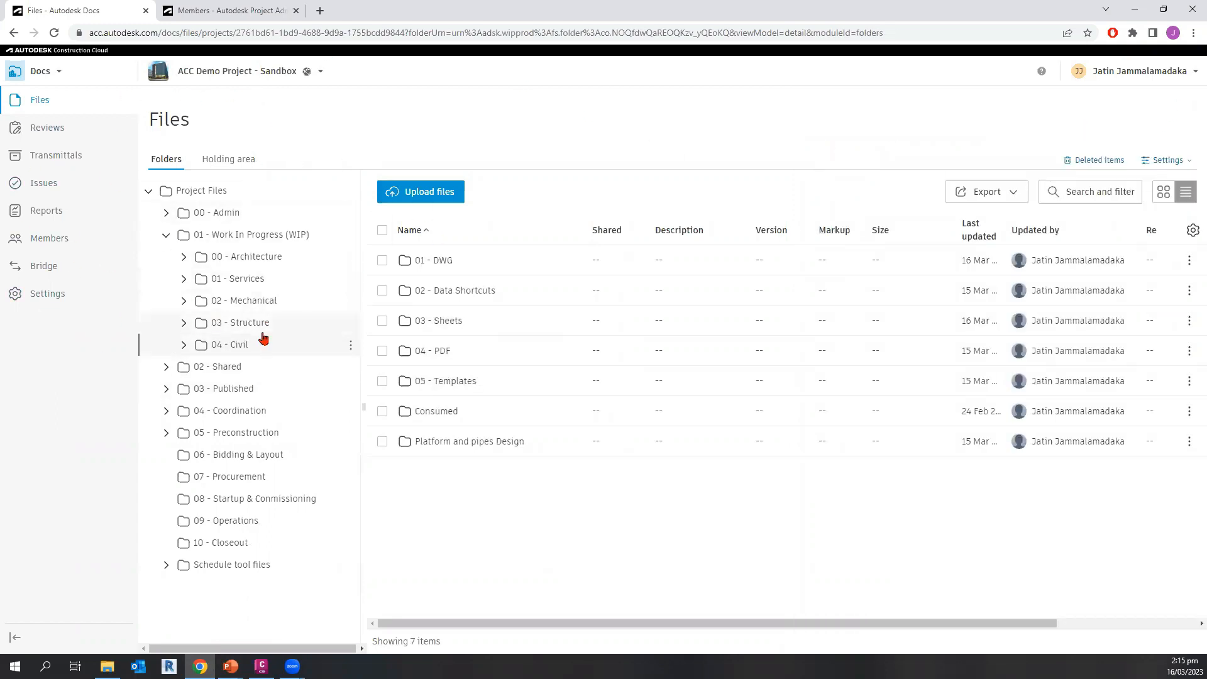
pyautogui.press('ctrl')
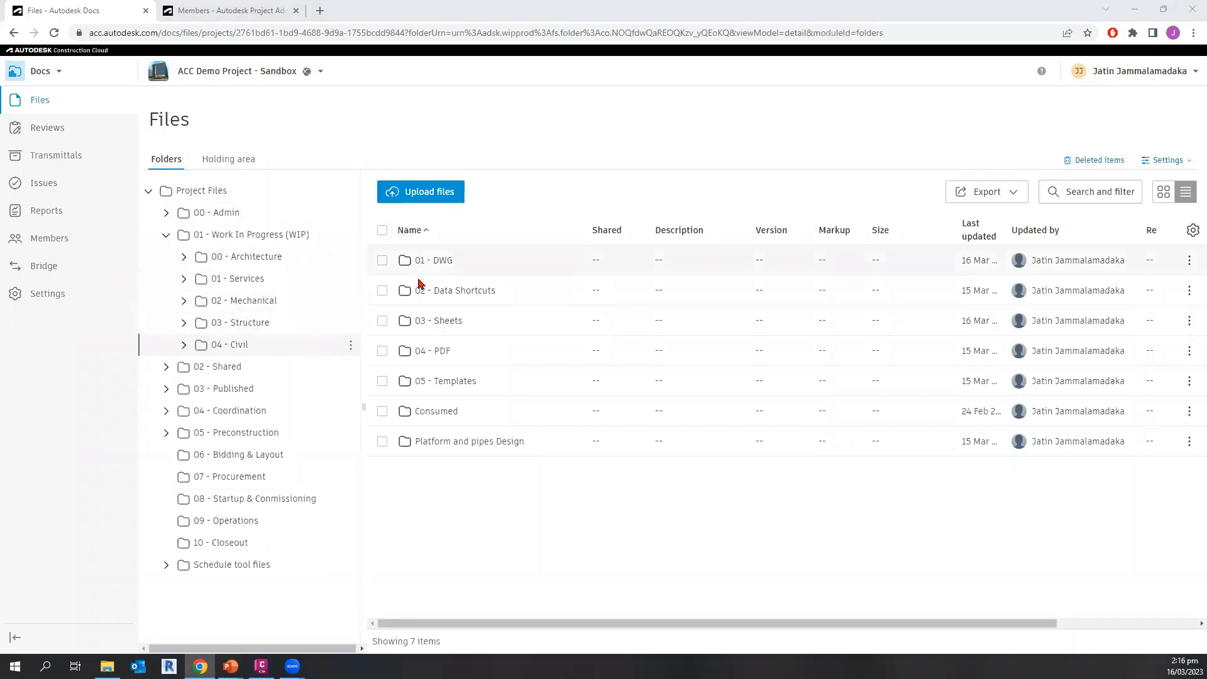
pyautogui.click(437, 269)
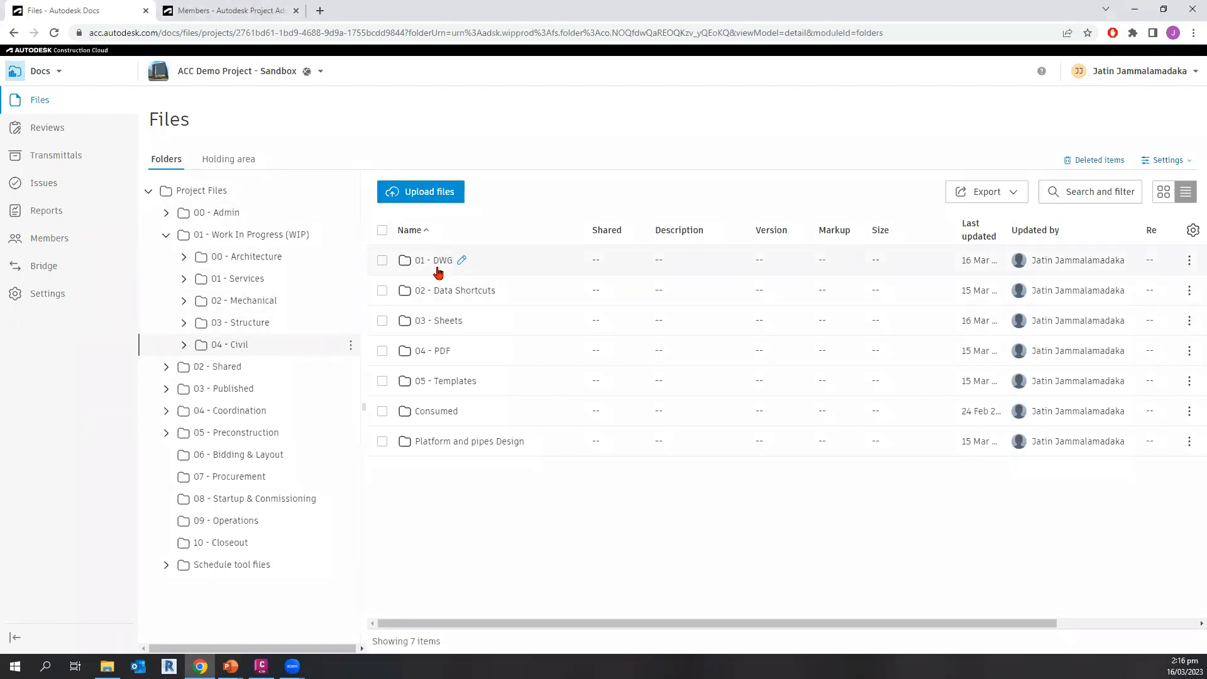
pyautogui.click(438, 270)
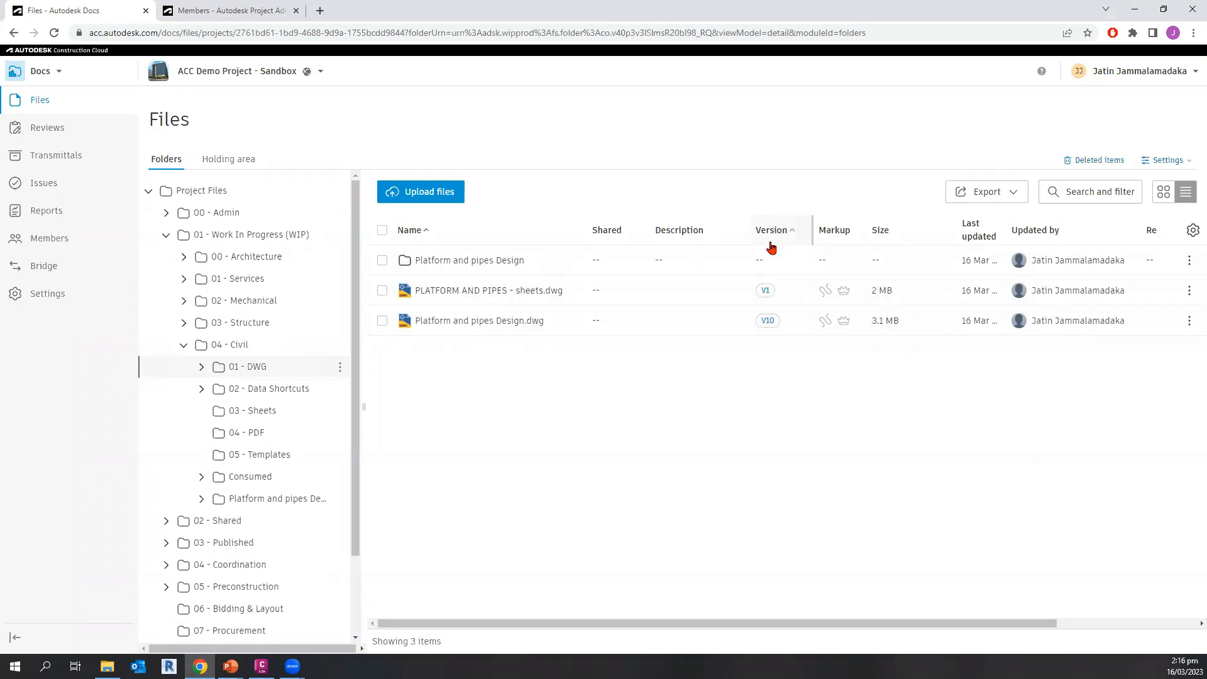
pyautogui.press('ctrl')
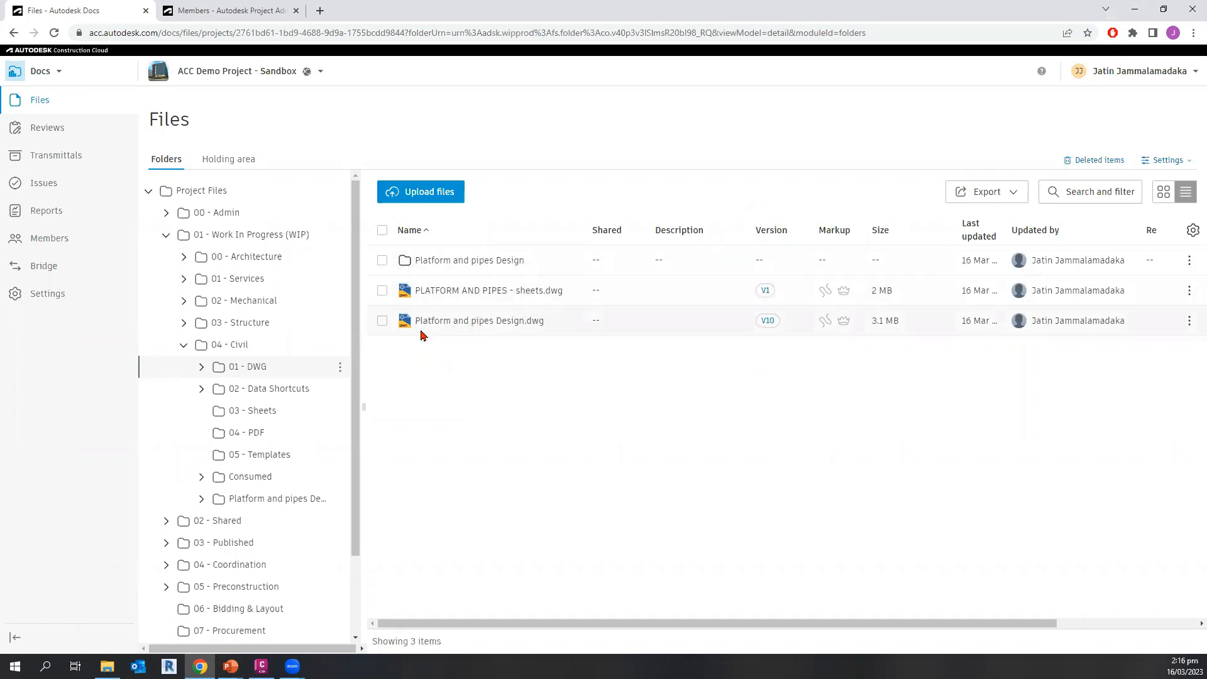
# - Open the version history of Platform and pipes Design.dwg and examine the upload dates from V1 to V10
pyautogui.click(768, 323)
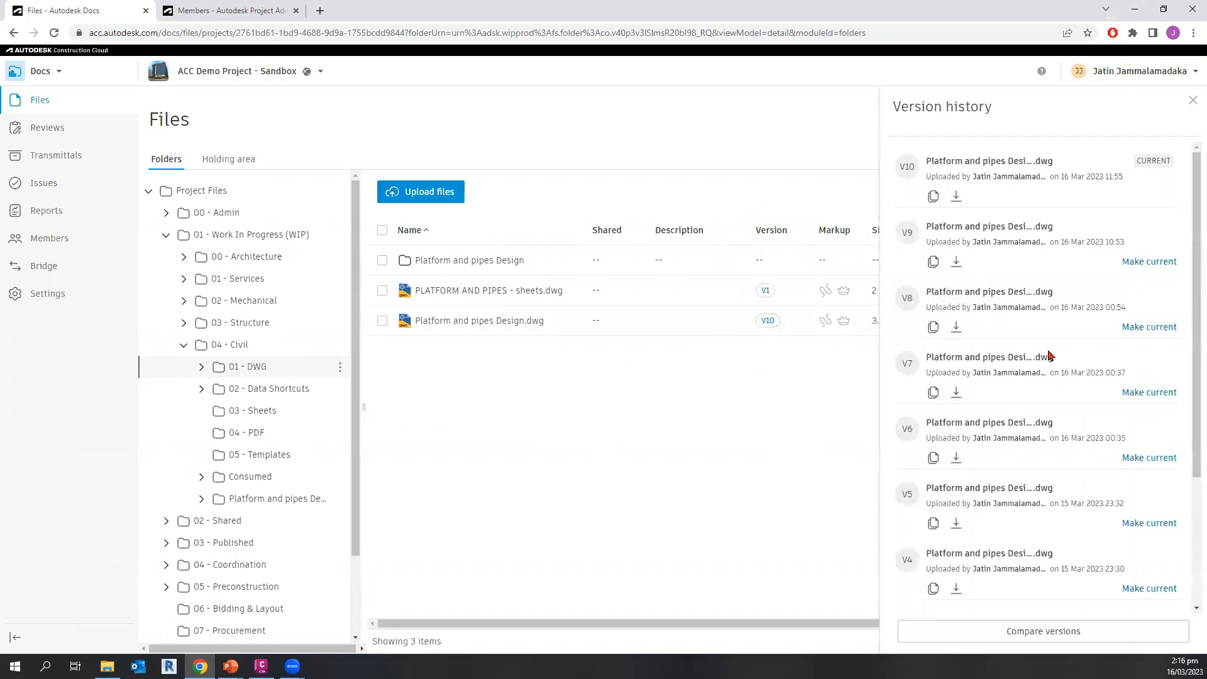
pyautogui.scroll(-3, 1073, 563)
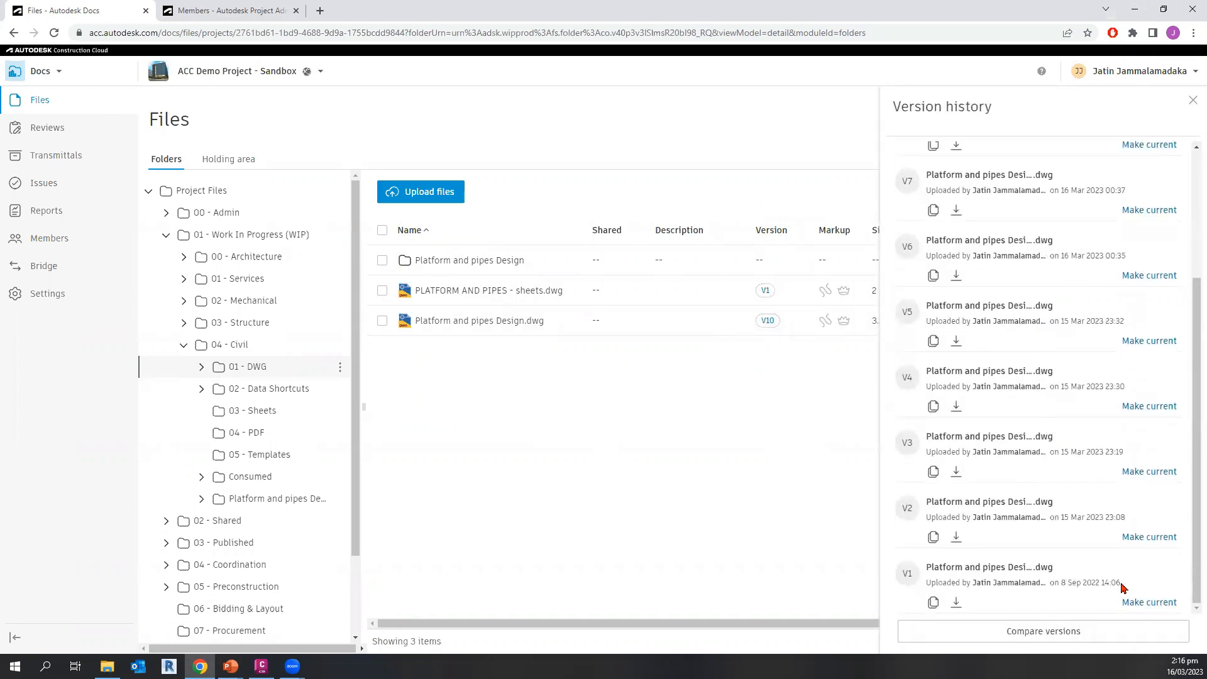
pyautogui.moveTo(1119, 583); pyautogui.dragTo(1054, 583)
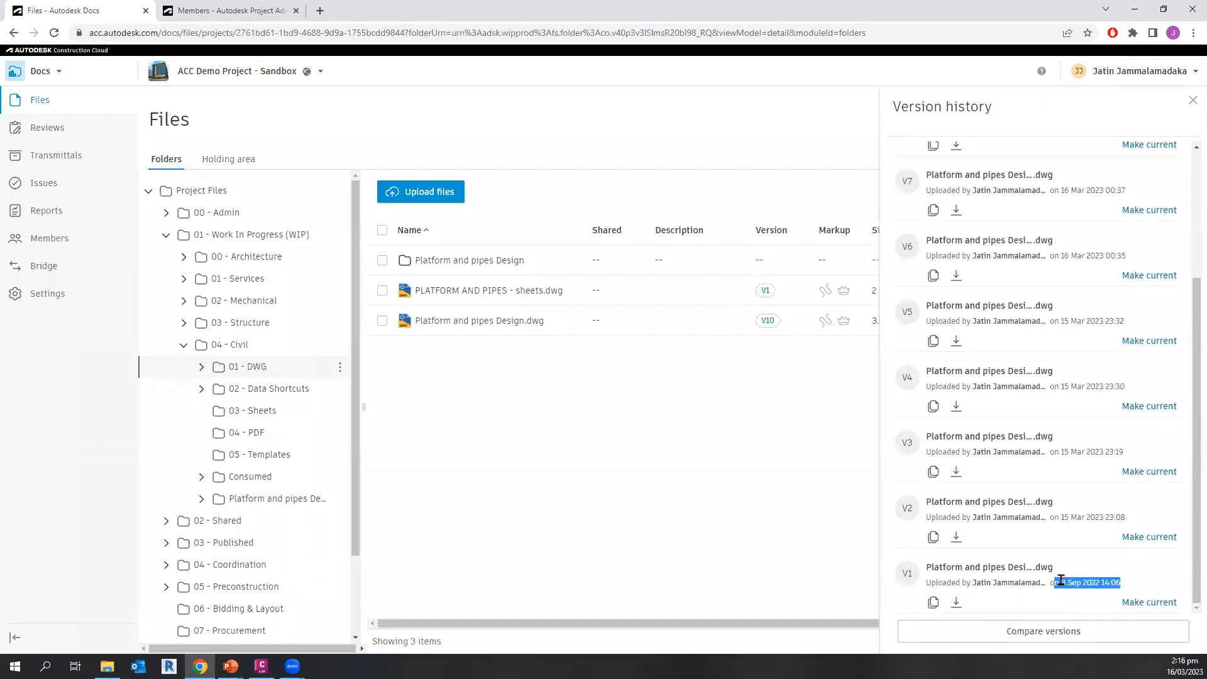
pyautogui.scroll(3, 1068, 569)
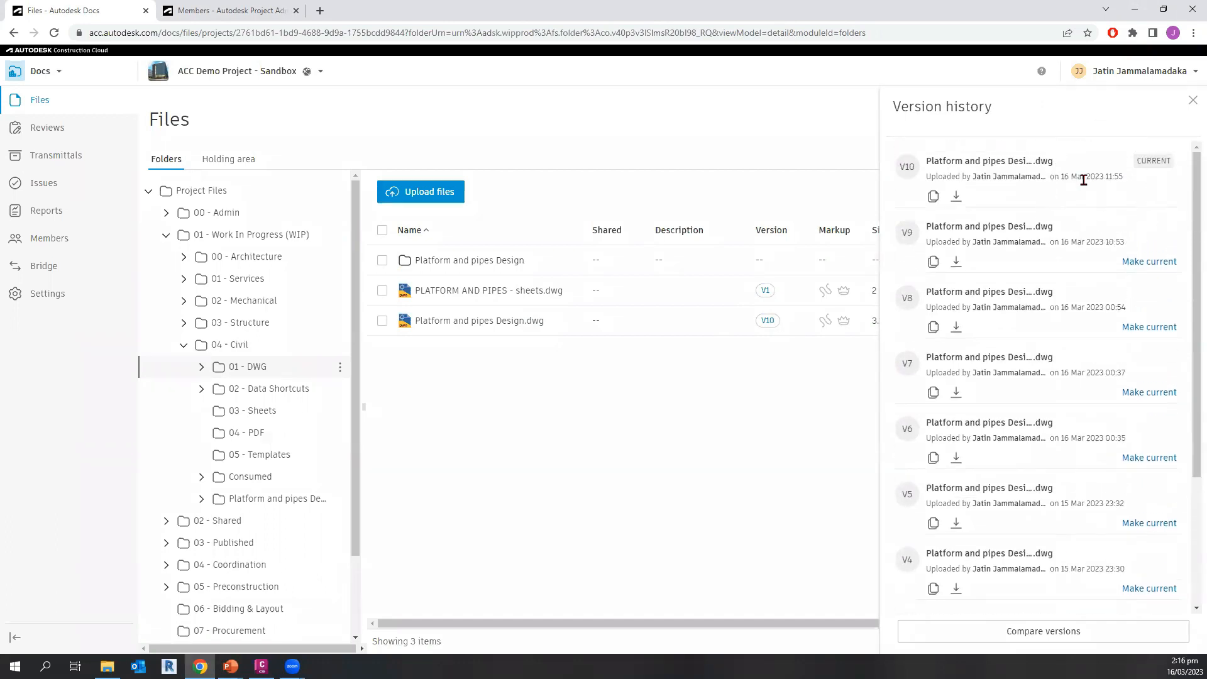
pyautogui.moveTo(1060, 176); pyautogui.dragTo(1122, 178)
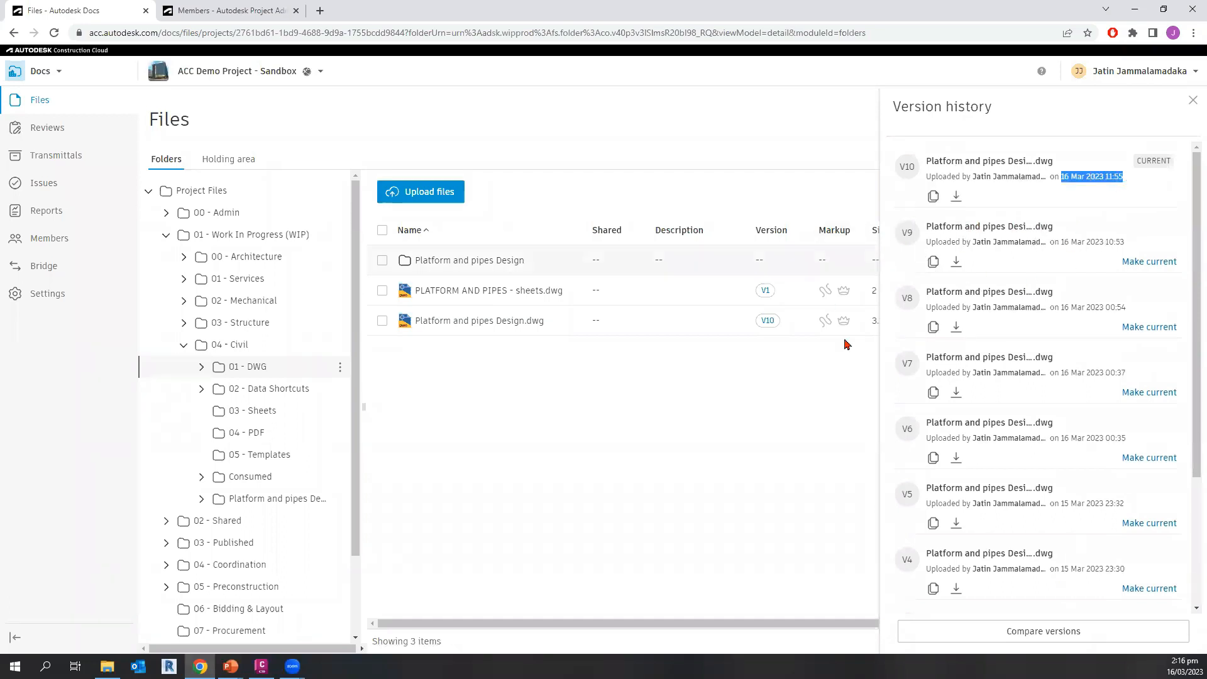
pyautogui.scroll(-1, 995, 353)
pyautogui.scroll(-1, 1040, 438)
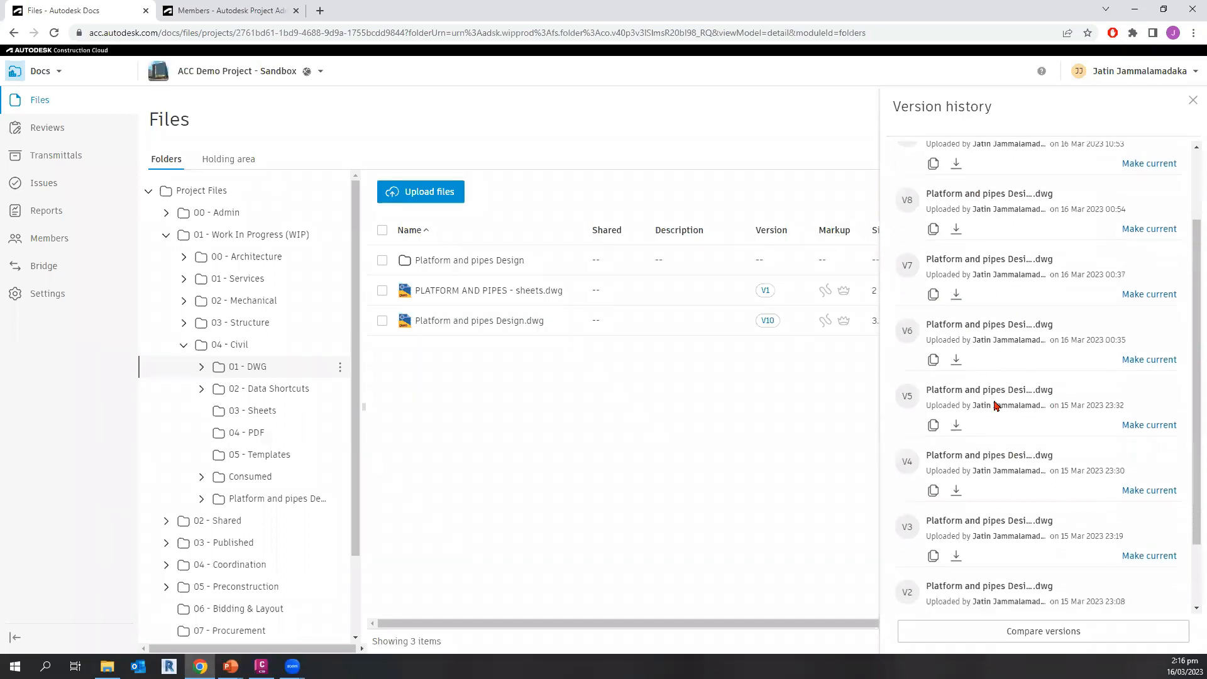
pyautogui.scroll(-1, 939, 515)
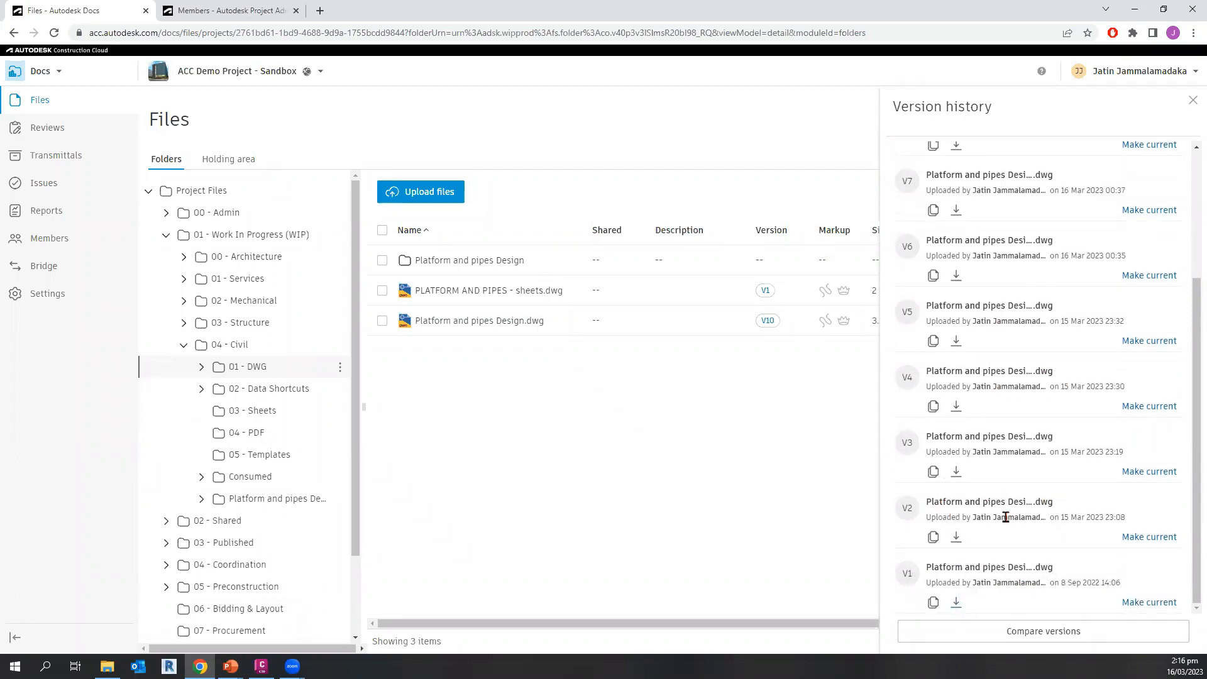
# - Examine the make-current, source-file download and copy options offered for version V3 of the drawing
pyautogui.click(1150, 475)
pyautogui.click(957, 474)
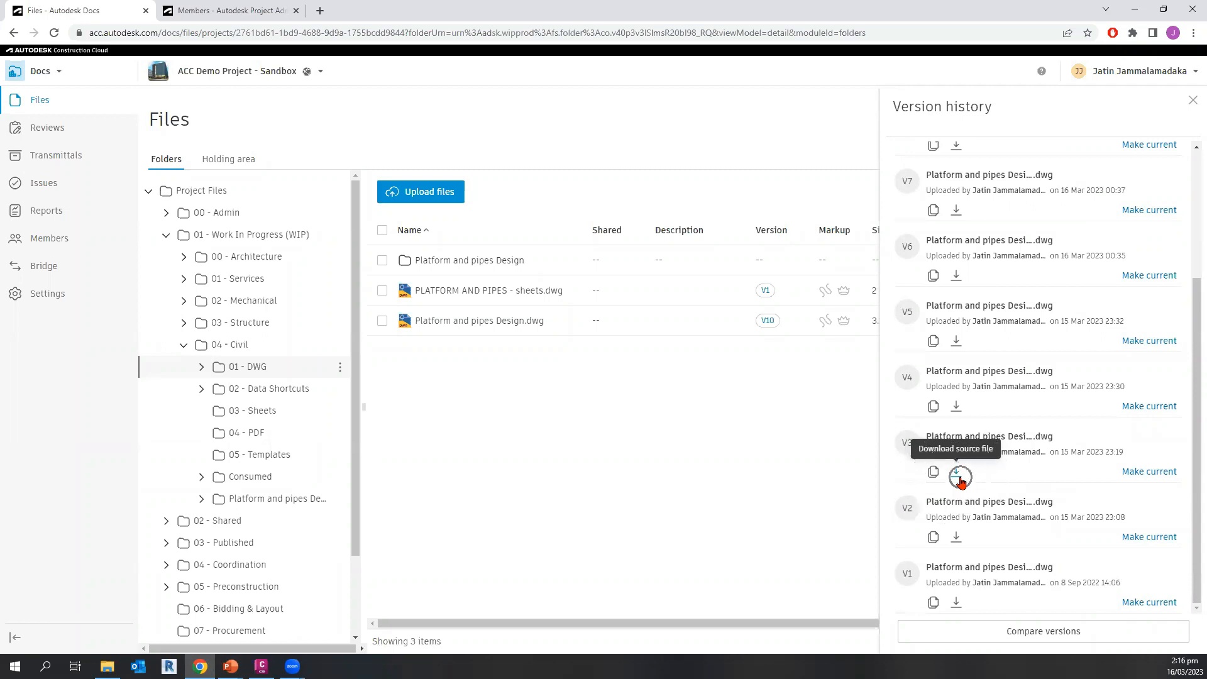
pyautogui.click(934, 472)
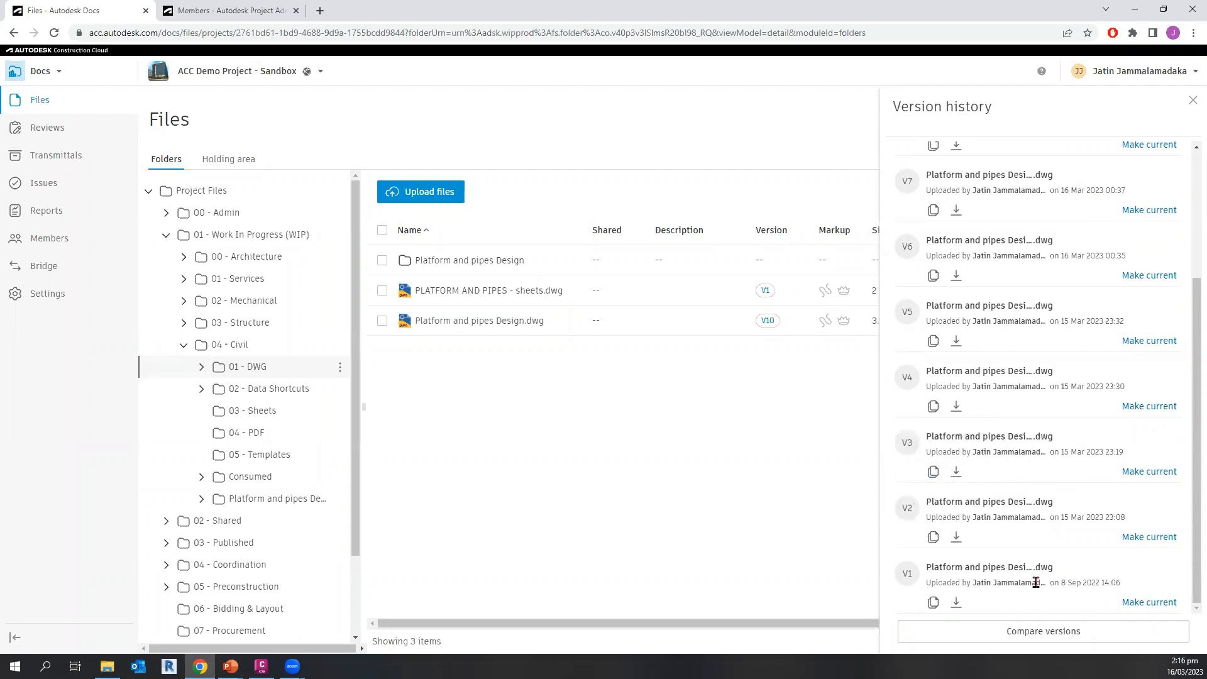
pyautogui.scroll(3, 1024, 518)
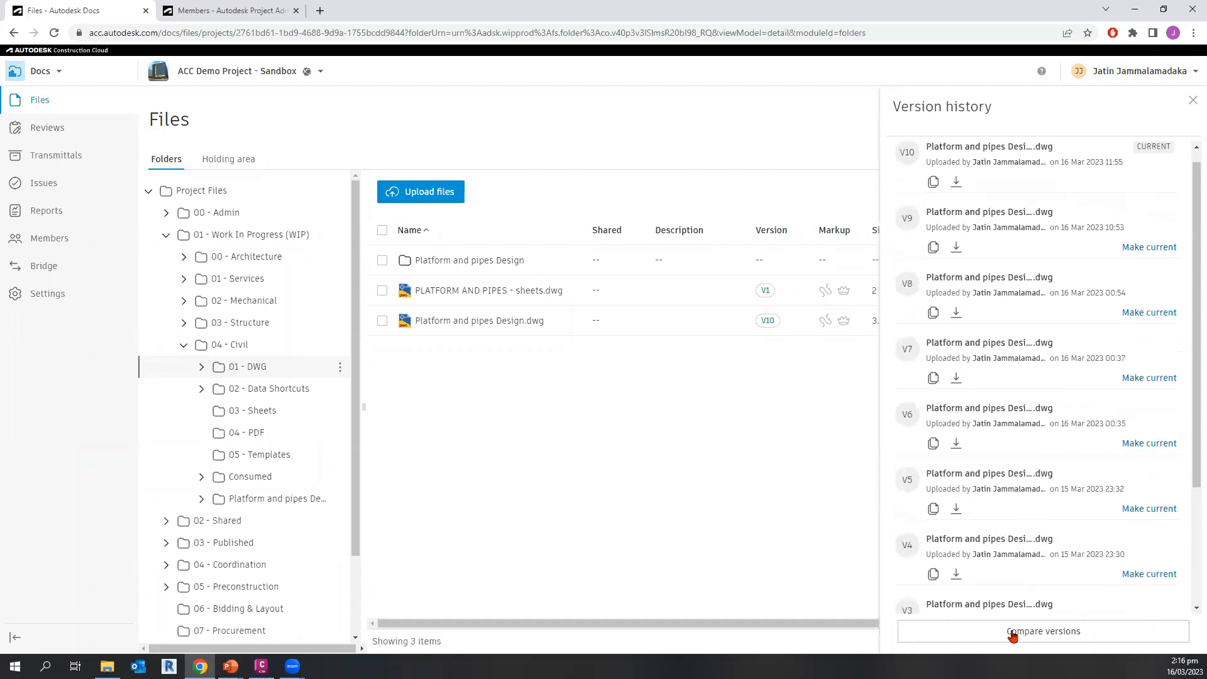
# - Start a version comparison of Platform and pipes Design.dwg, selecting V10 and V7 instead of V9
pyautogui.click(1035, 636)
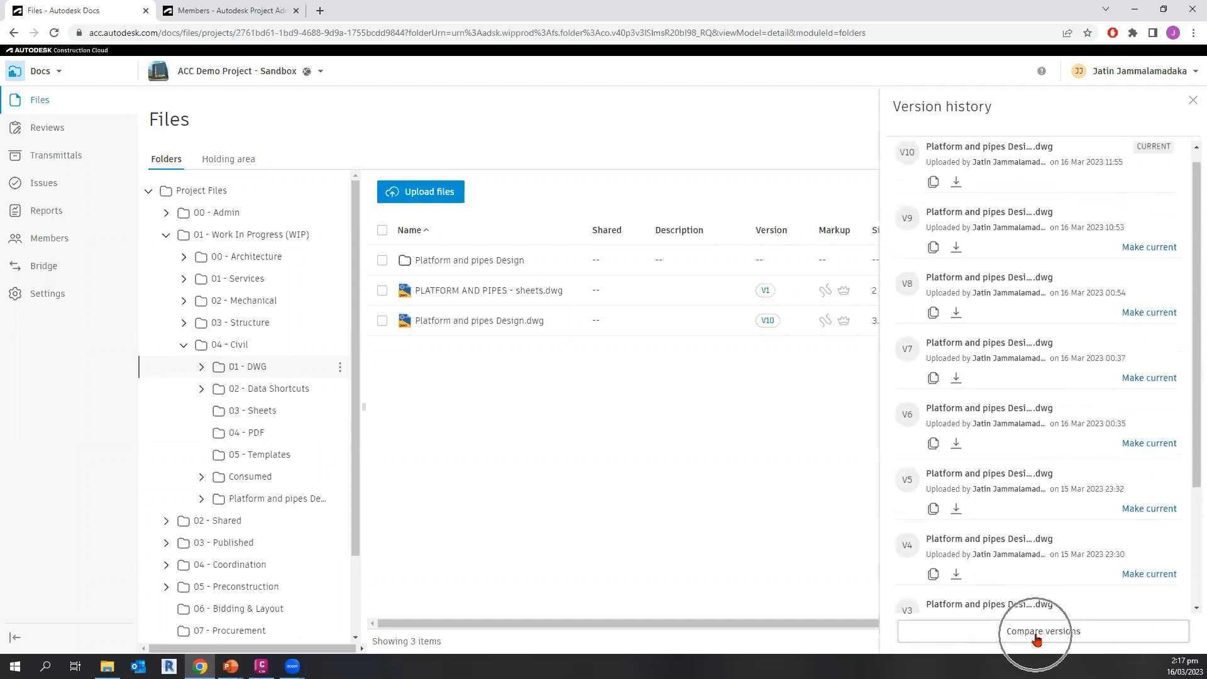
pyautogui.click(1036, 636)
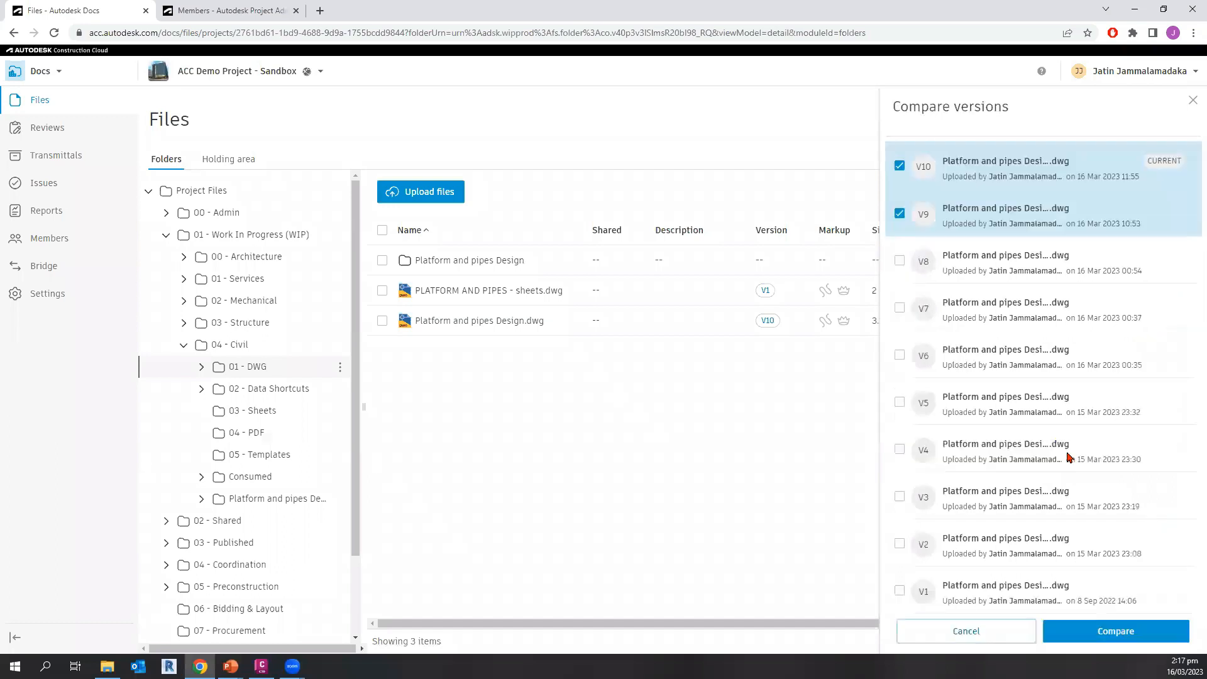
pyautogui.click(900, 215)
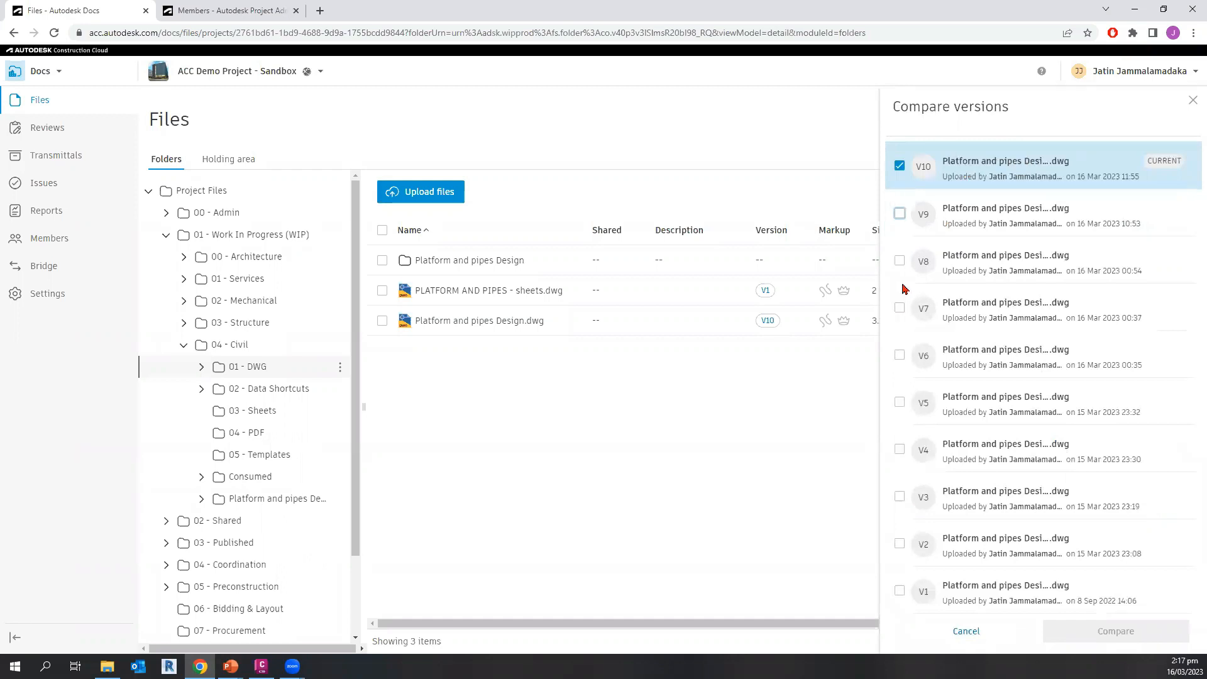
pyautogui.click(899, 308)
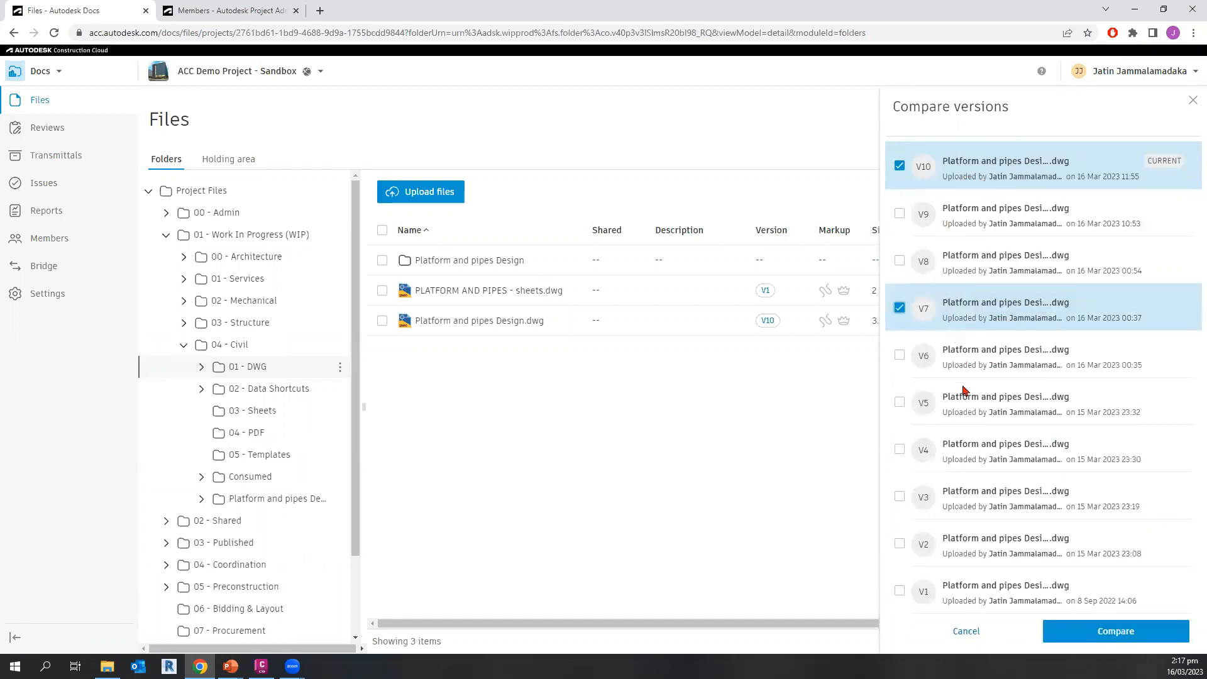
pyautogui.click(1116, 631)
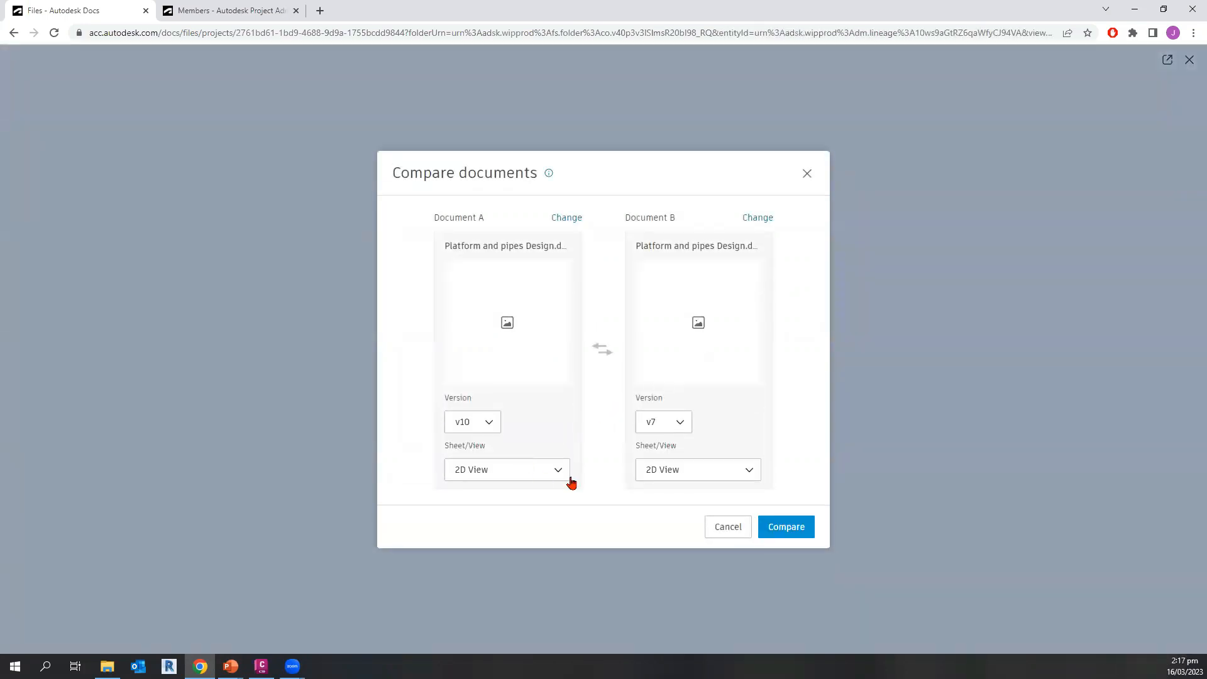
# - Set the view of both documents to Sheet - (6) and run the comparison
pyautogui.click(536, 473)
pyautogui.scroll(-2, 502, 546)
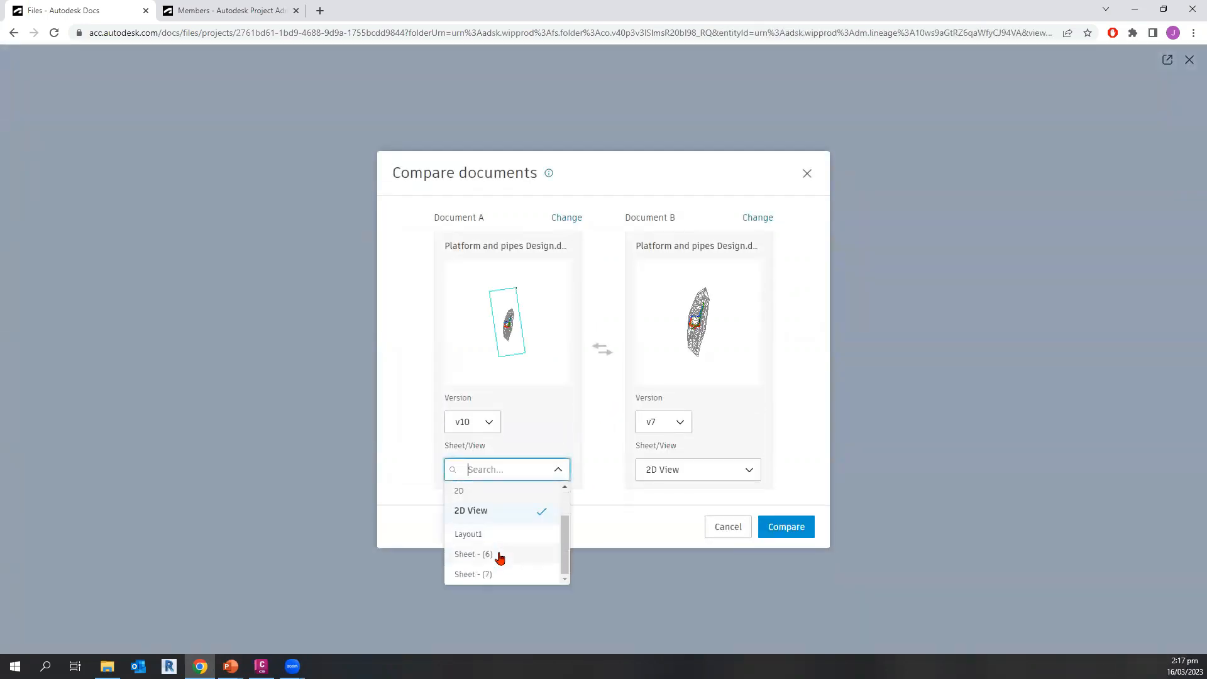
pyautogui.click(496, 556)
pyautogui.click(682, 475)
pyautogui.scroll(-2, 688, 548)
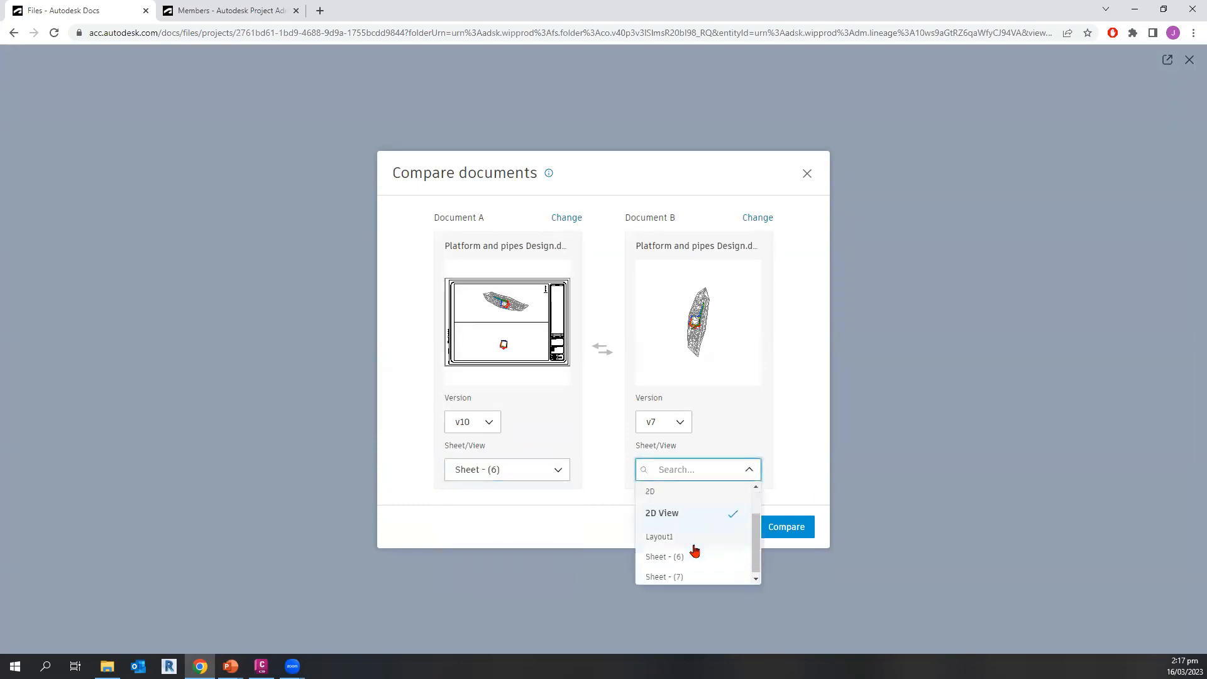
pyautogui.click(676, 559)
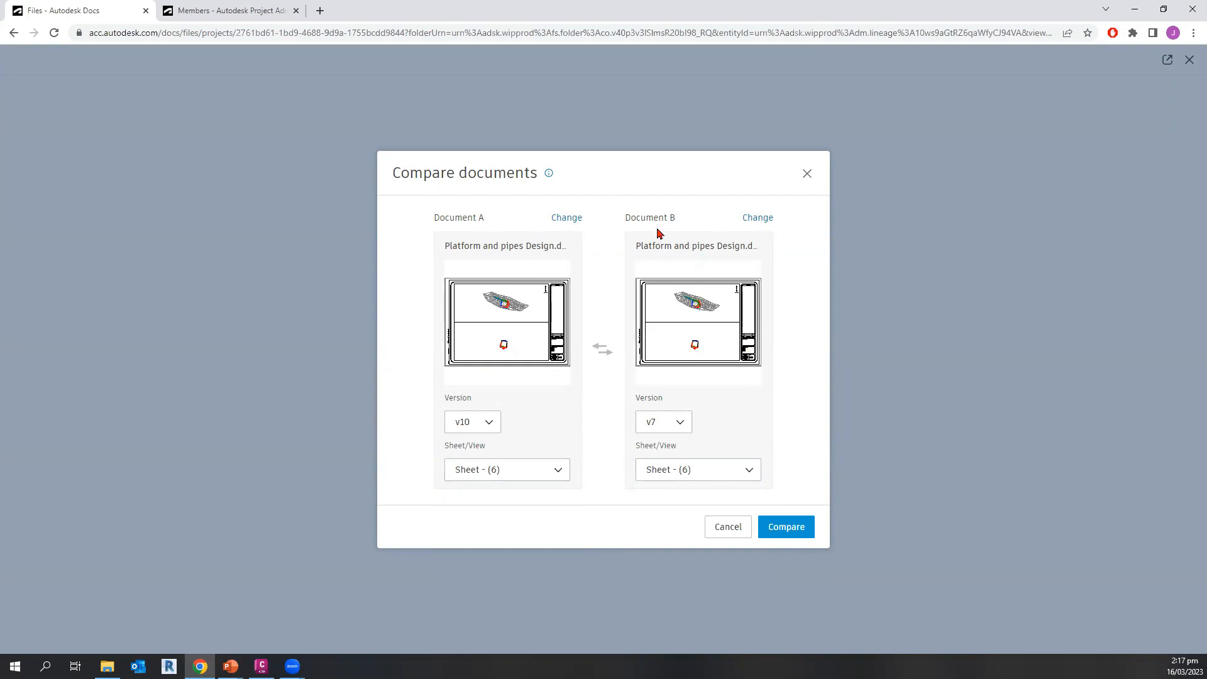
pyautogui.click(793, 539)
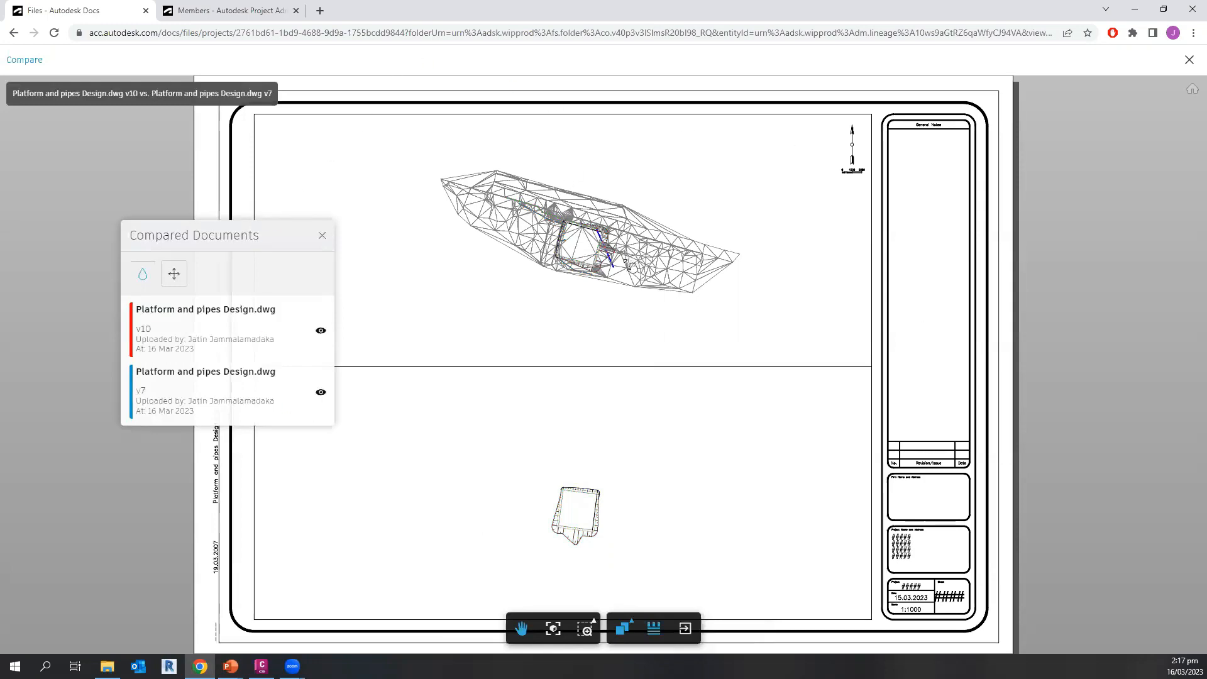
# - Examine the overlaid differences between v10 and v7 around the pipe line and platform, checking them against the compared documents' colours
pyautogui.scroll(10, 627, 264)
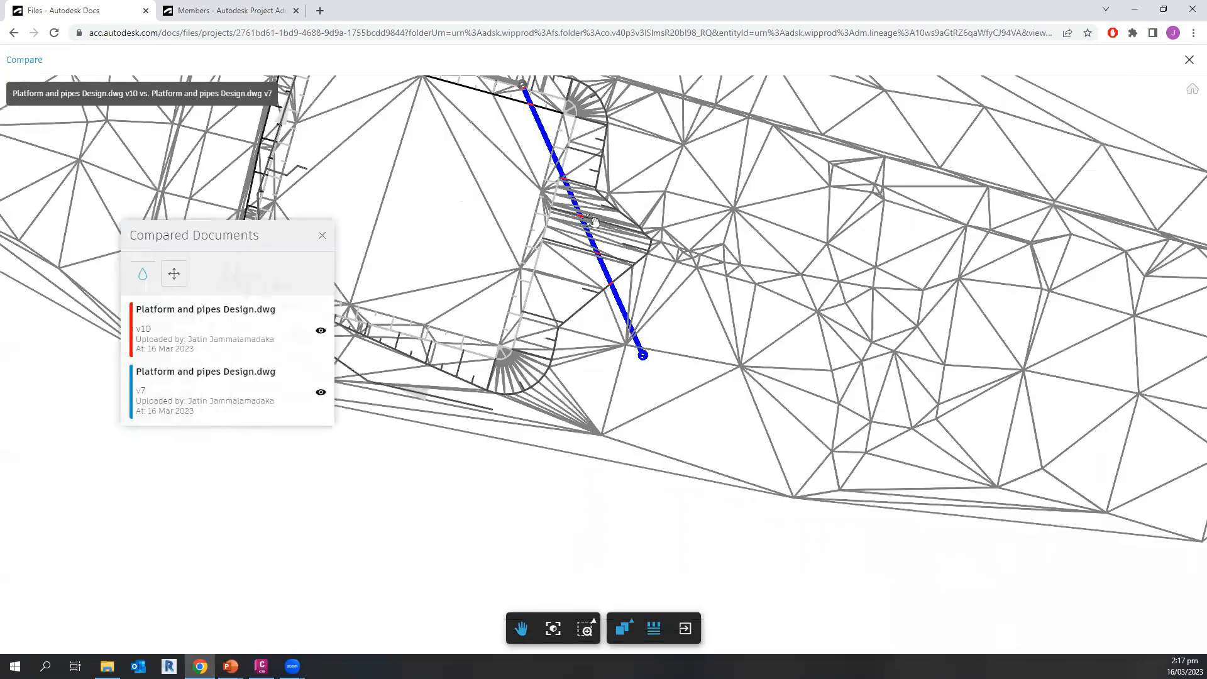
pyautogui.scroll(2, 593, 221)
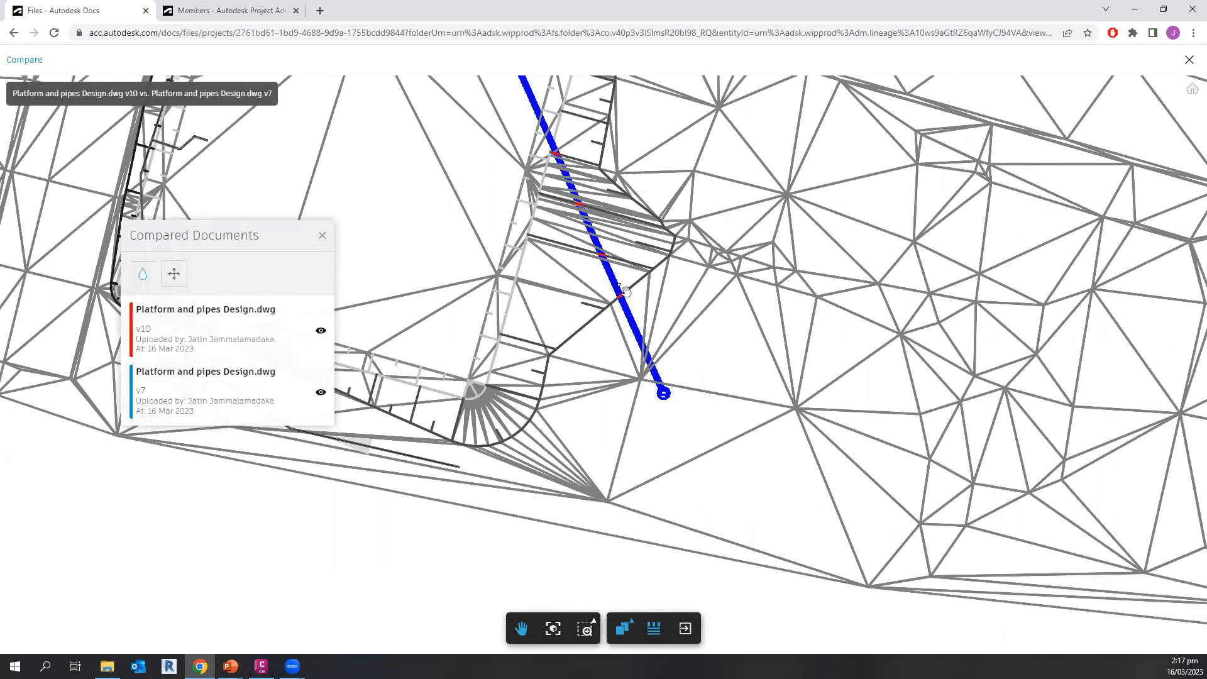
pyautogui.click(140, 394)
pyautogui.click(155, 336)
pyautogui.scroll(1, 653, 385)
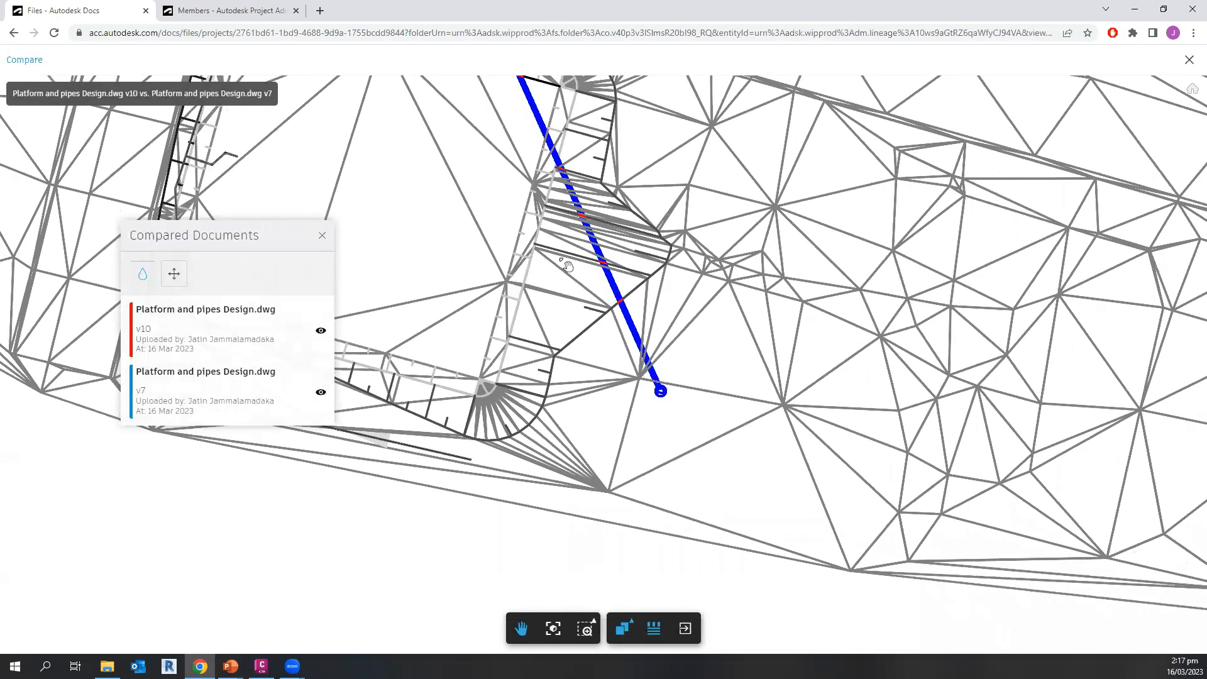
pyautogui.scroll(-3, 638, 395)
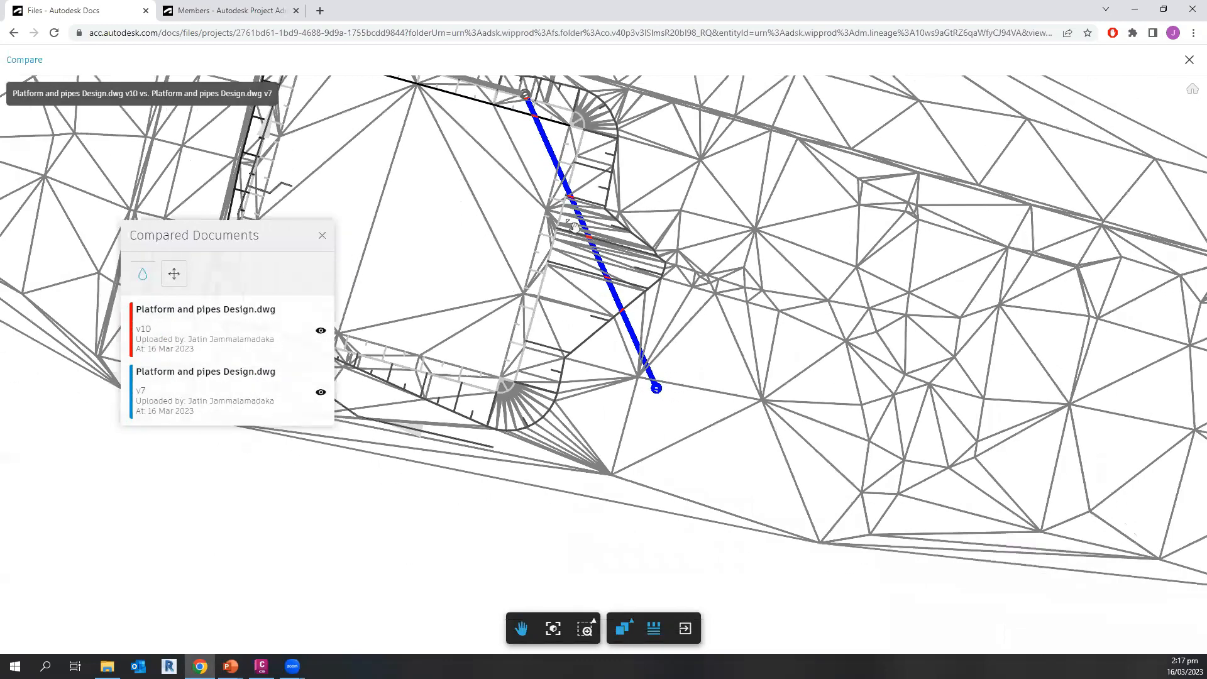
pyautogui.click(221, 345)
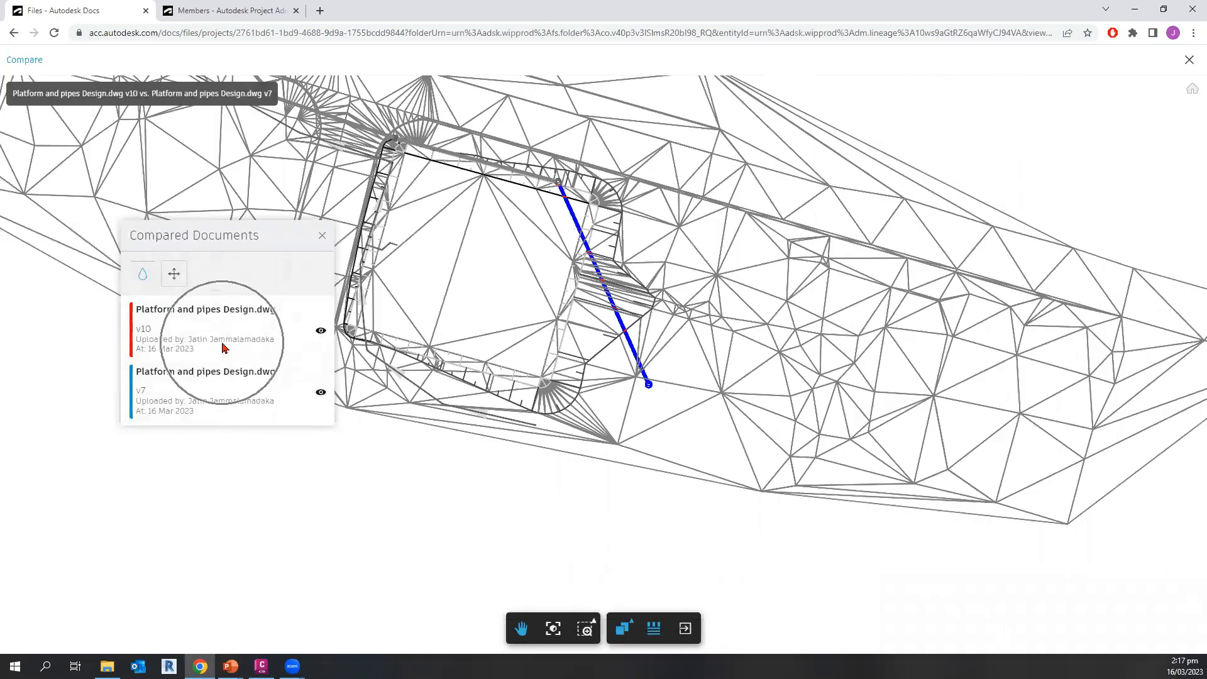
pyautogui.click(221, 343)
pyautogui.click(222, 344)
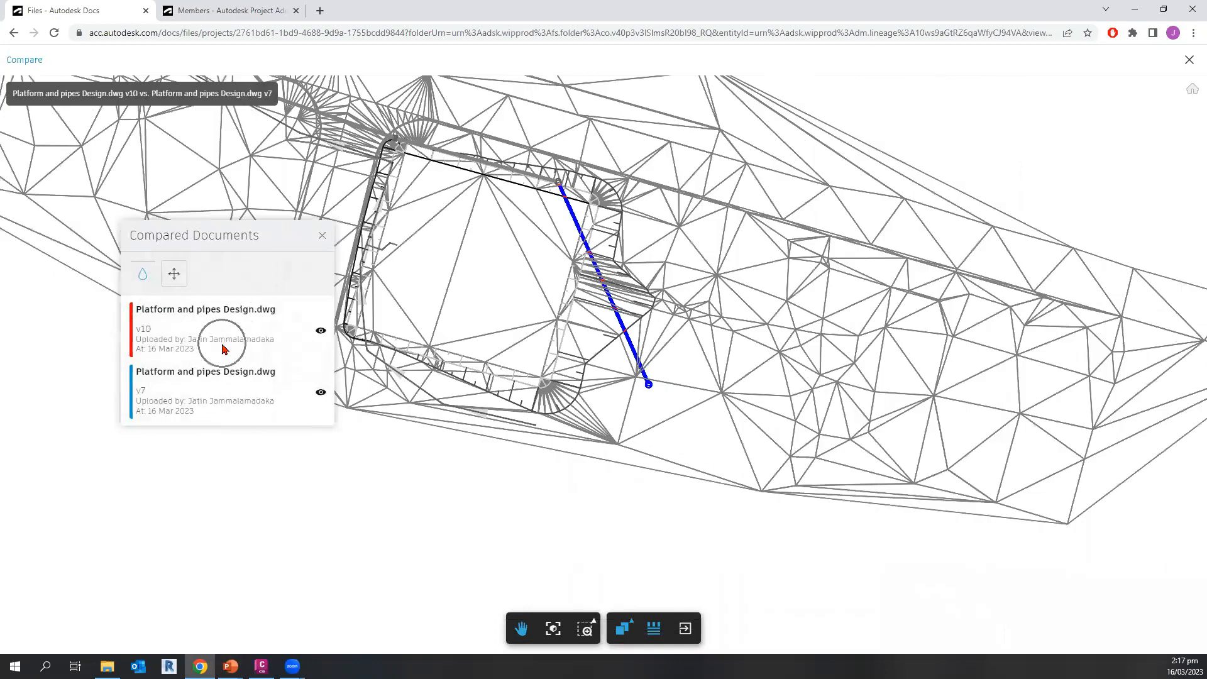
pyautogui.scroll(-3, 558, 481)
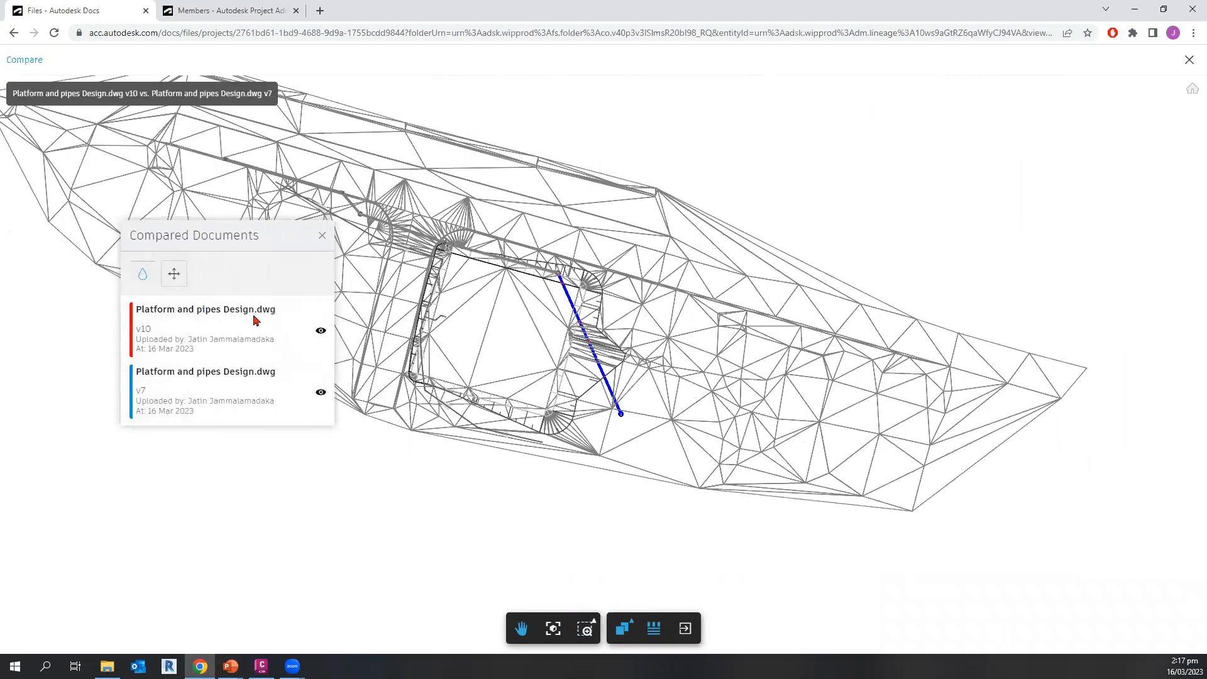
# - Switch the comparison to the split view and move the divider back and forth across the platform to compare v10 with v7
pyautogui.click(624, 629)
pyautogui.click(622, 564)
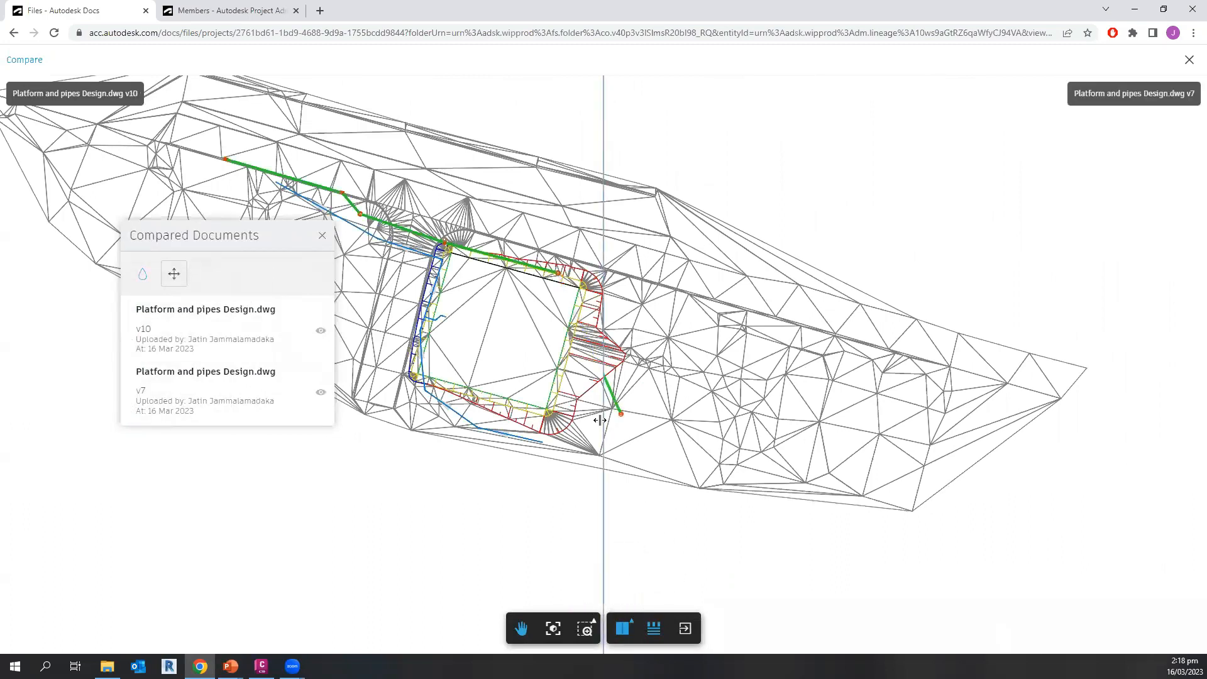
pyautogui.moveTo(600, 420); pyautogui.dragTo(517, 399)
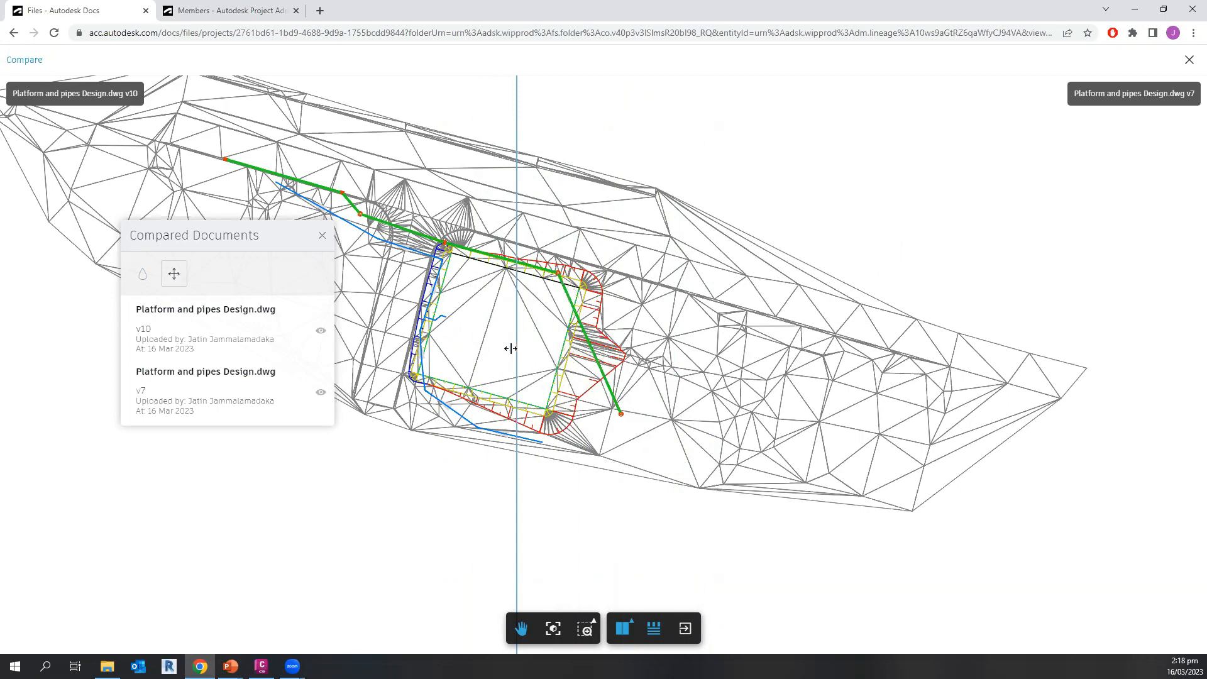
pyautogui.moveTo(511, 348)
pyautogui.mouseDown()
pyautogui.moveTo(769, 380)
pyautogui.moveTo(754, 377)
pyautogui.mouseUp()
pyautogui.scroll(-3, 717, 355)
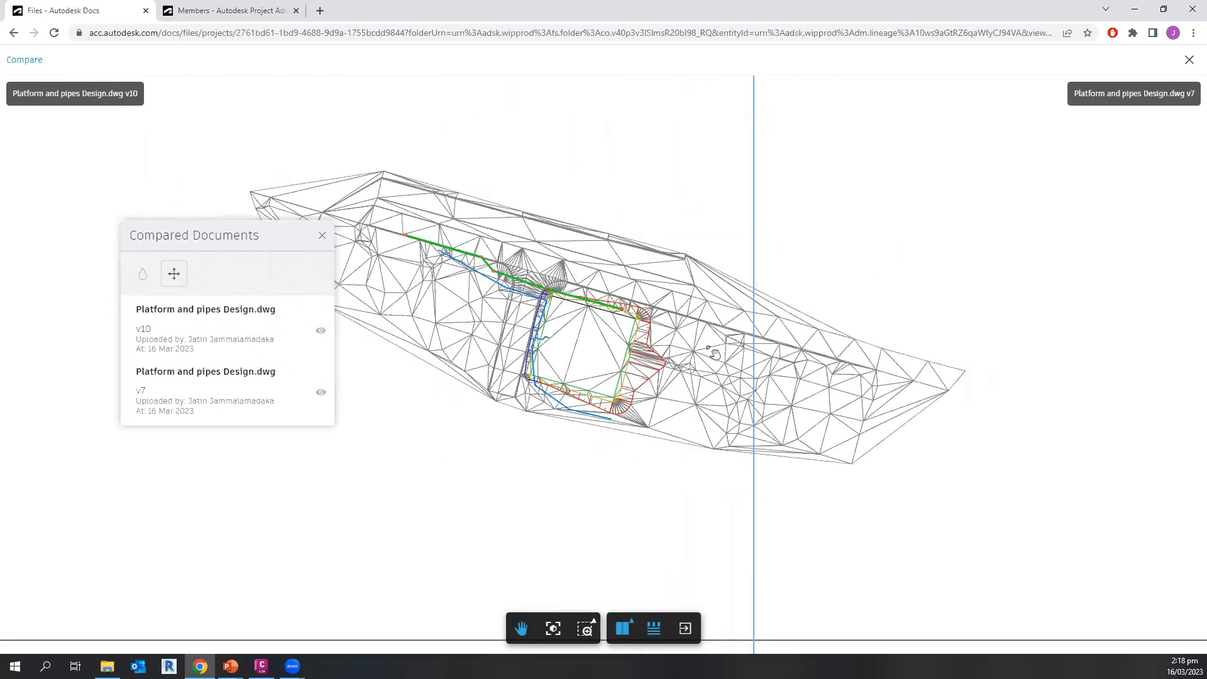
pyautogui.scroll(-3, 716, 355)
pyautogui.moveTo(754, 431)
pyautogui.mouseDown()
pyautogui.moveTo(609, 431)
pyautogui.moveTo(722, 442)
pyautogui.moveTo(617, 431)
pyautogui.mouseUp()
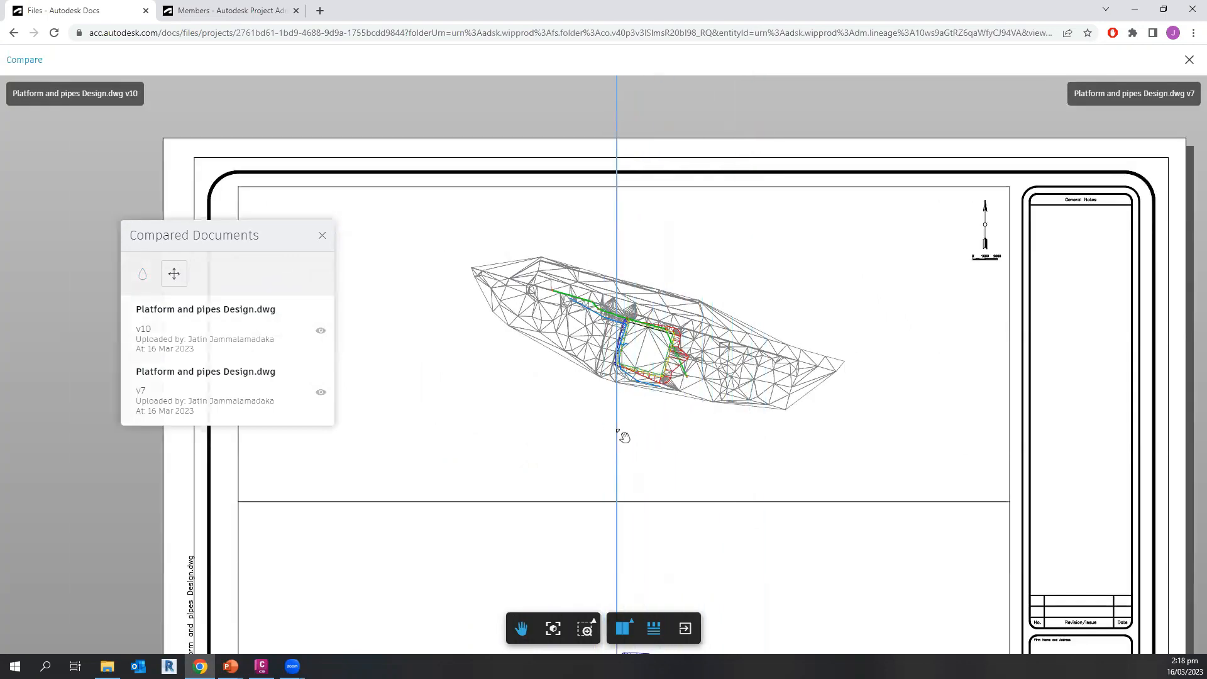
# - Close the version comparison and open PLATFORM AND PIPES.pdf from the 04 - PDF folder to view its platform plan up close
pyautogui.click(1189, 60)
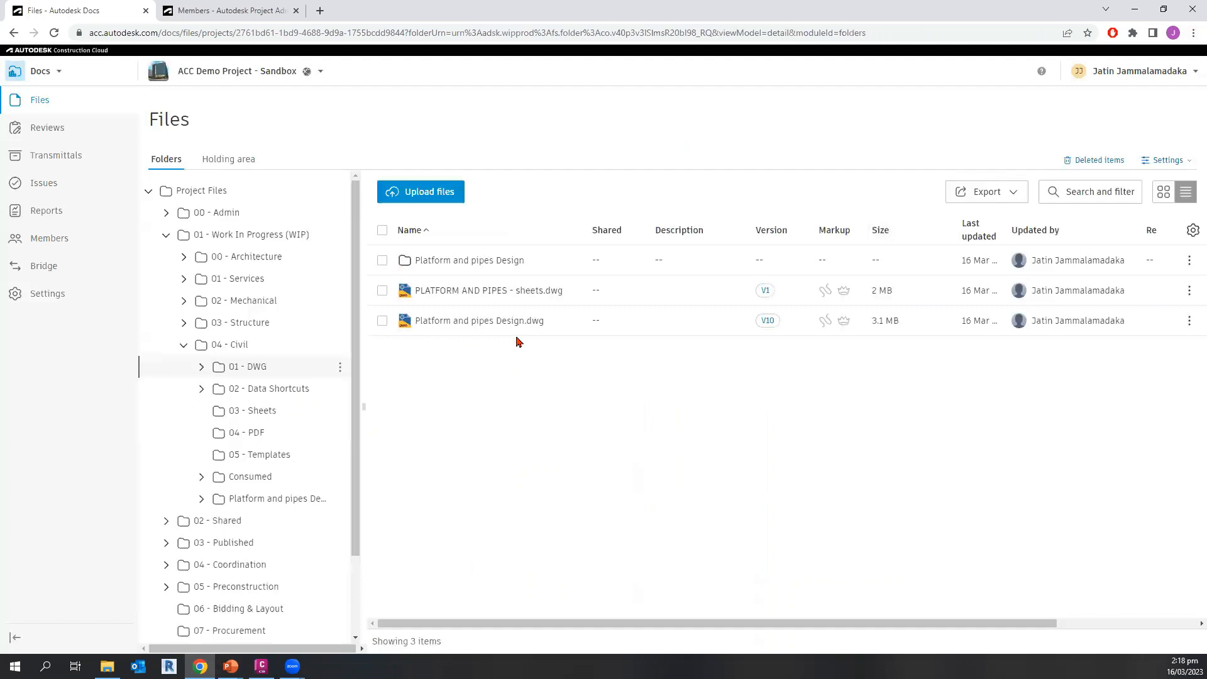
pyautogui.click(259, 433)
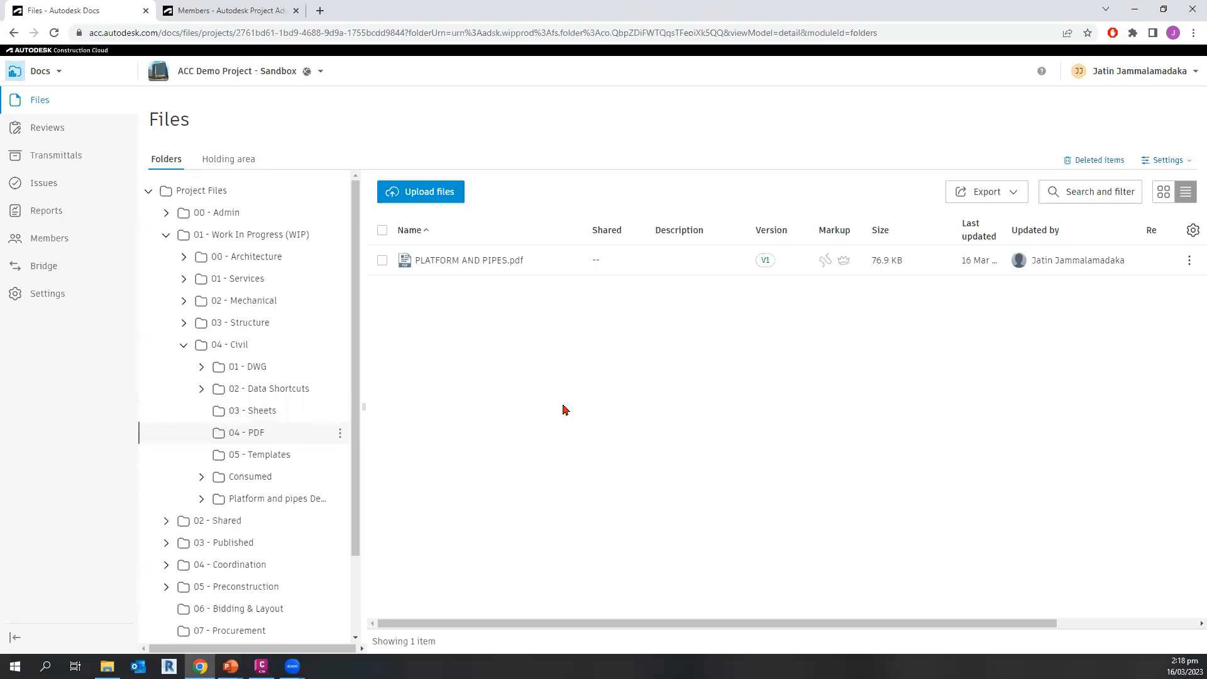
pyautogui.click(438, 267)
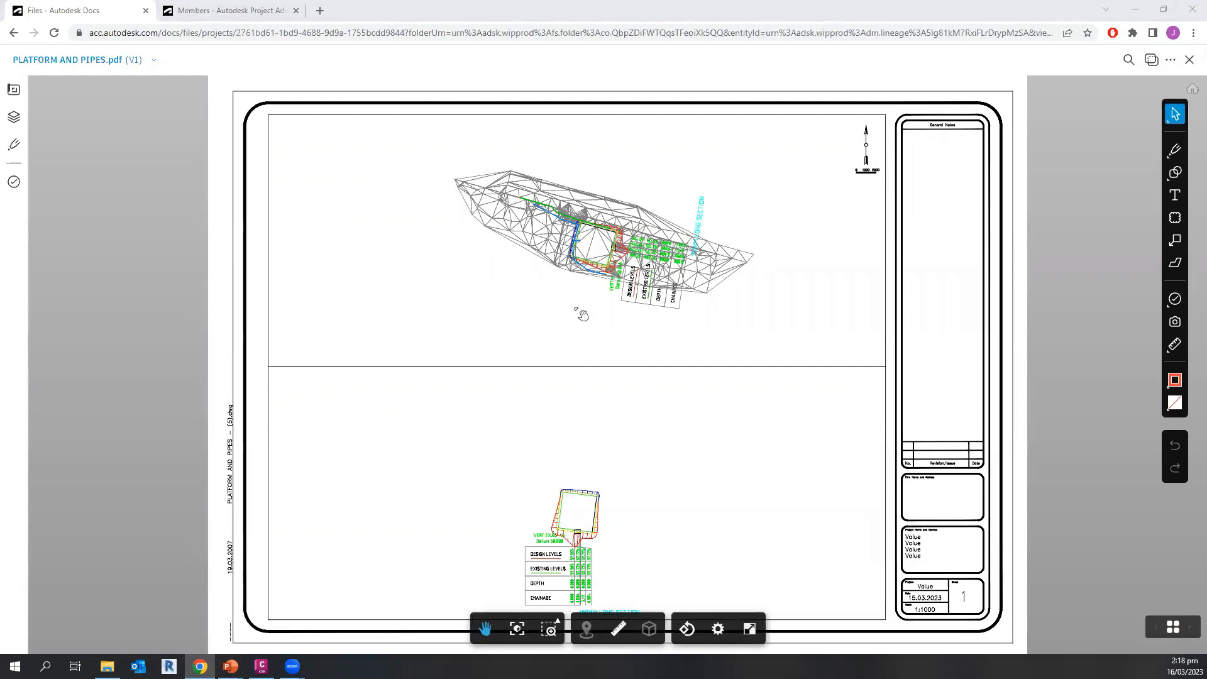
pyautogui.scroll(3, 671, 265)
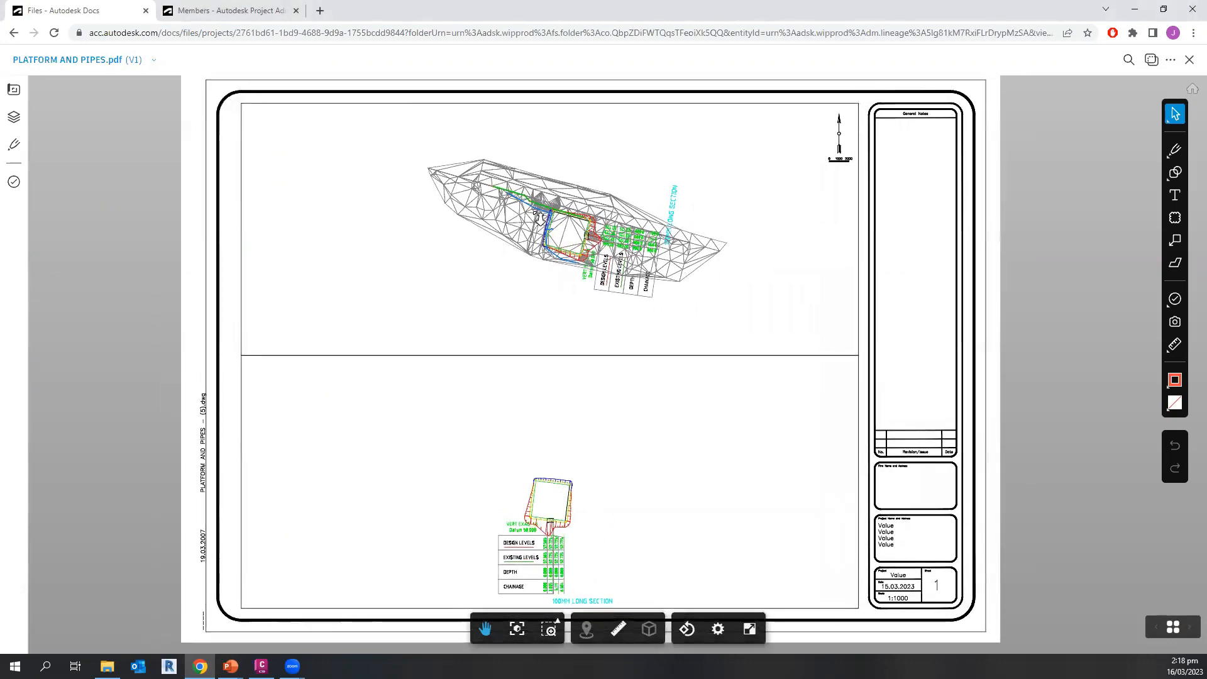
pyautogui.scroll(2, 586, 245)
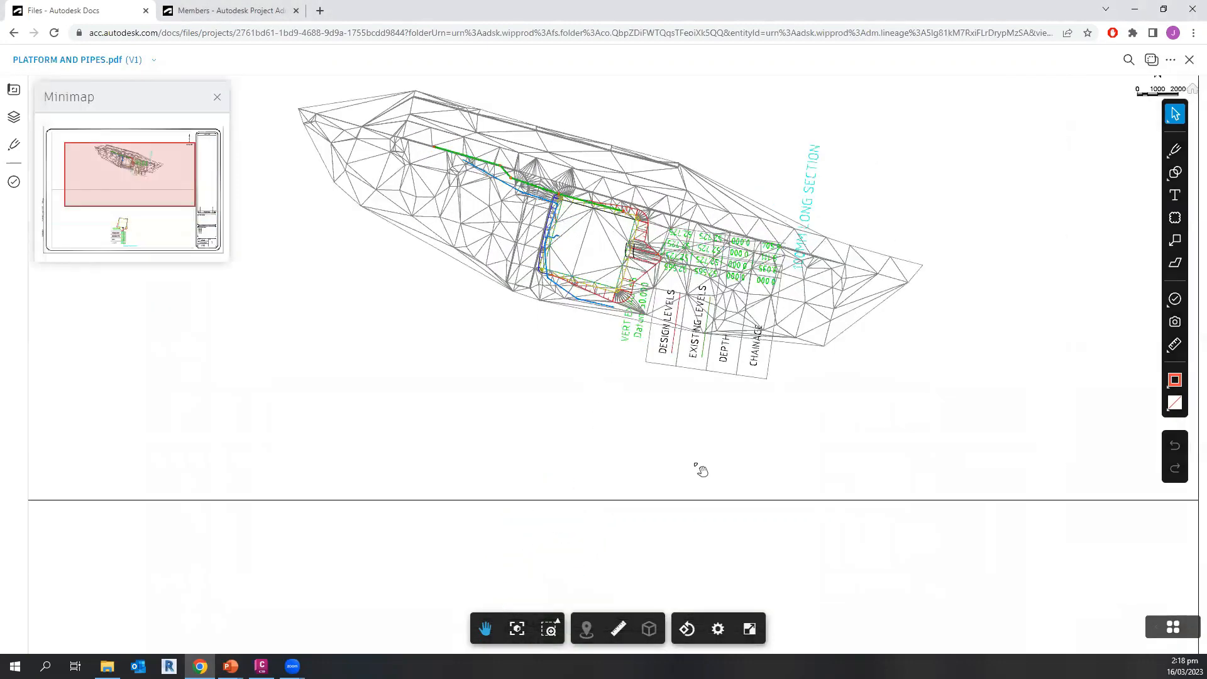
pyautogui.moveTo(700, 470); pyautogui.dragTo(707, 528)
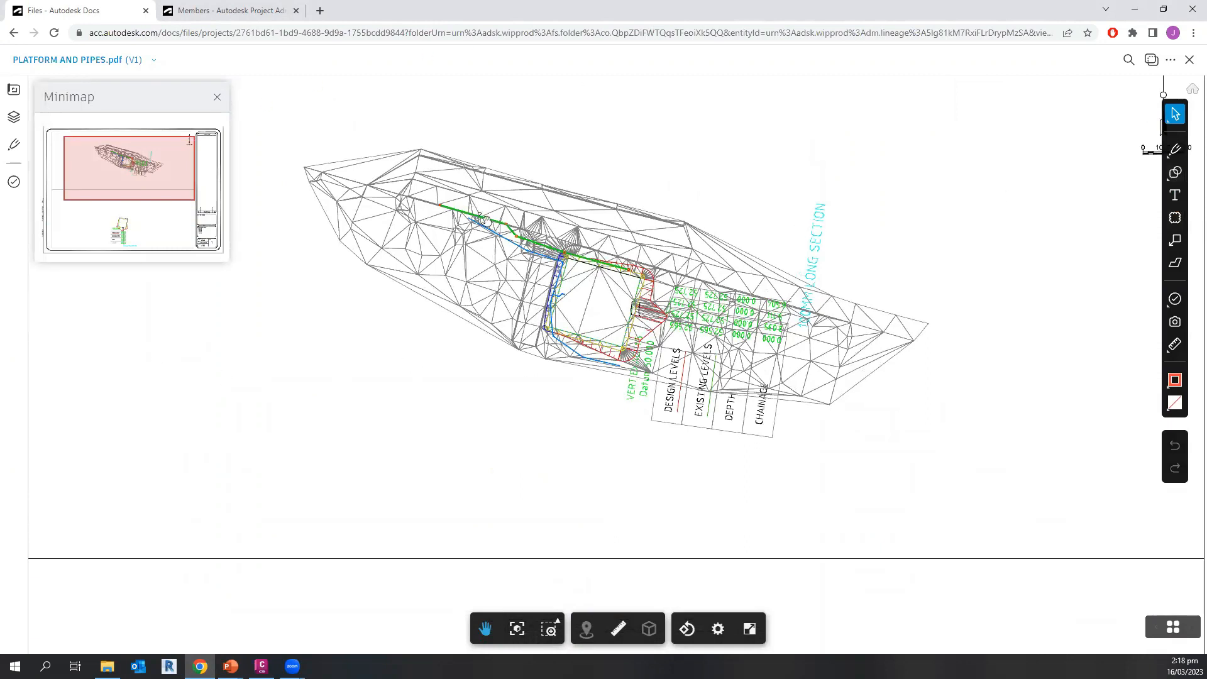
# - Draw a trial revision cloud markup on the PDF in the empty area beside the platform plan, and delete it
pyautogui.click(1174, 217)
pyautogui.moveTo(855, 115); pyautogui.dragTo(973, 210)
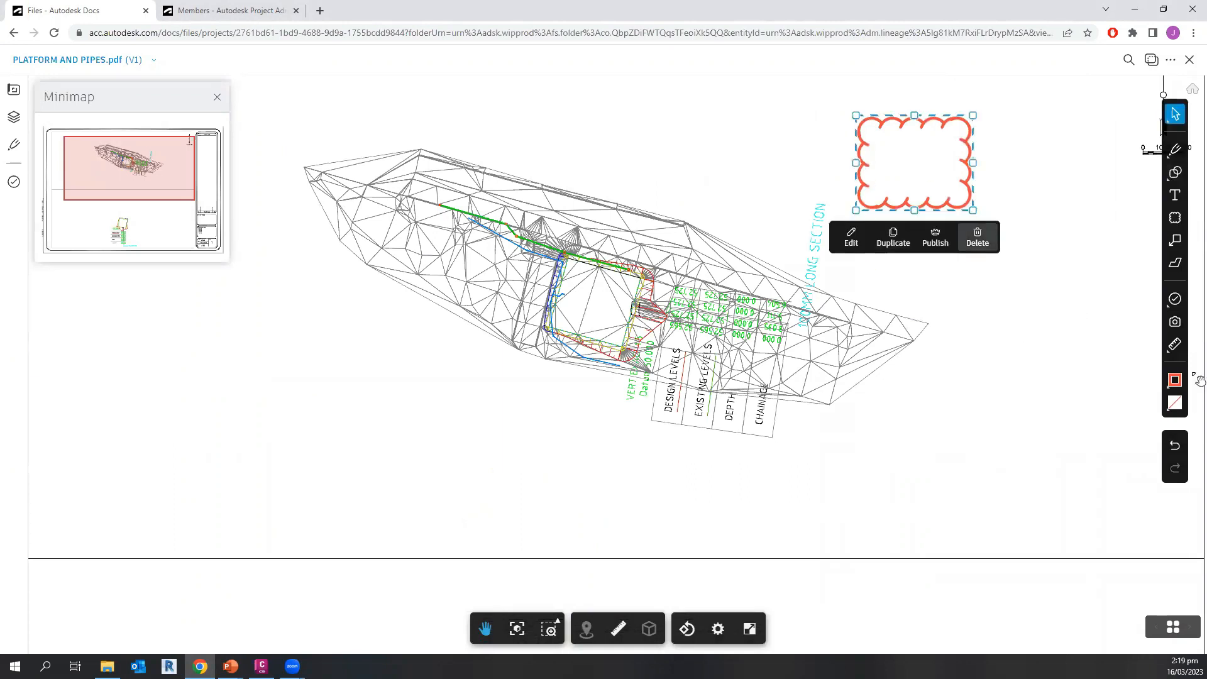
pyautogui.click(977, 238)
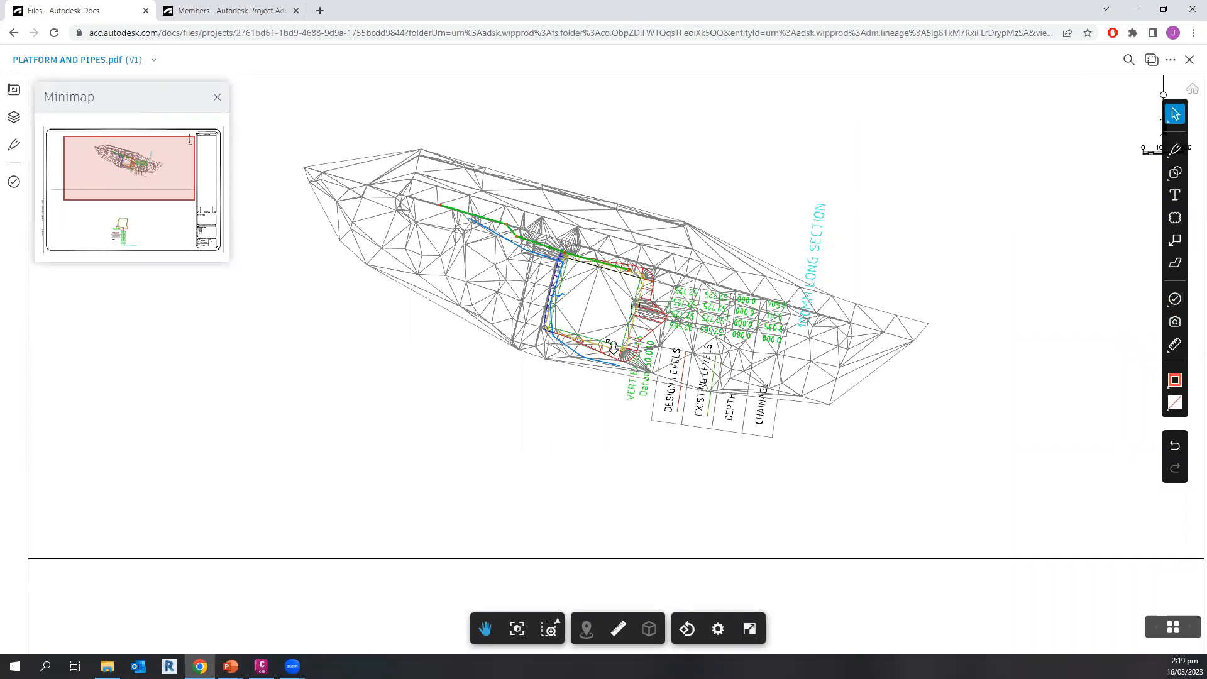
# - Close the PDF and collapse the 04 - Civil and 01 - Work In Progress (WIP) folders in the folder tree
pyautogui.scroll(-1, 607, 341)
pyautogui.press('ctrl')
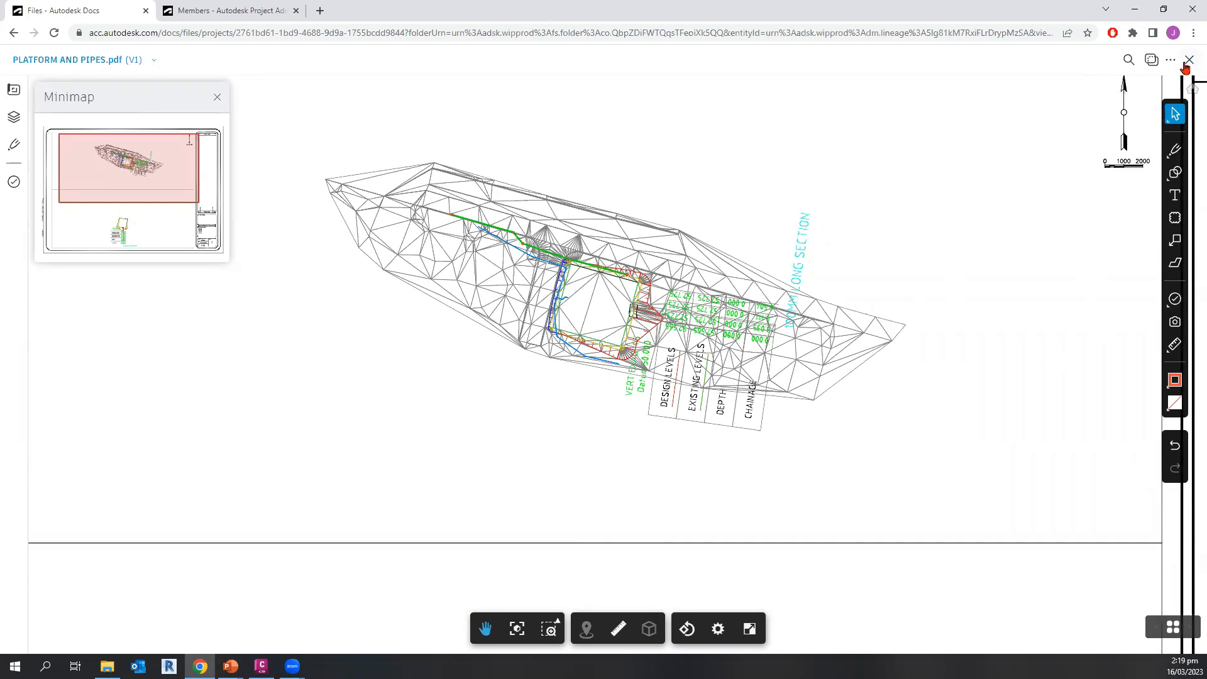
pyautogui.press('ctrl')
pyautogui.press('ctrl')
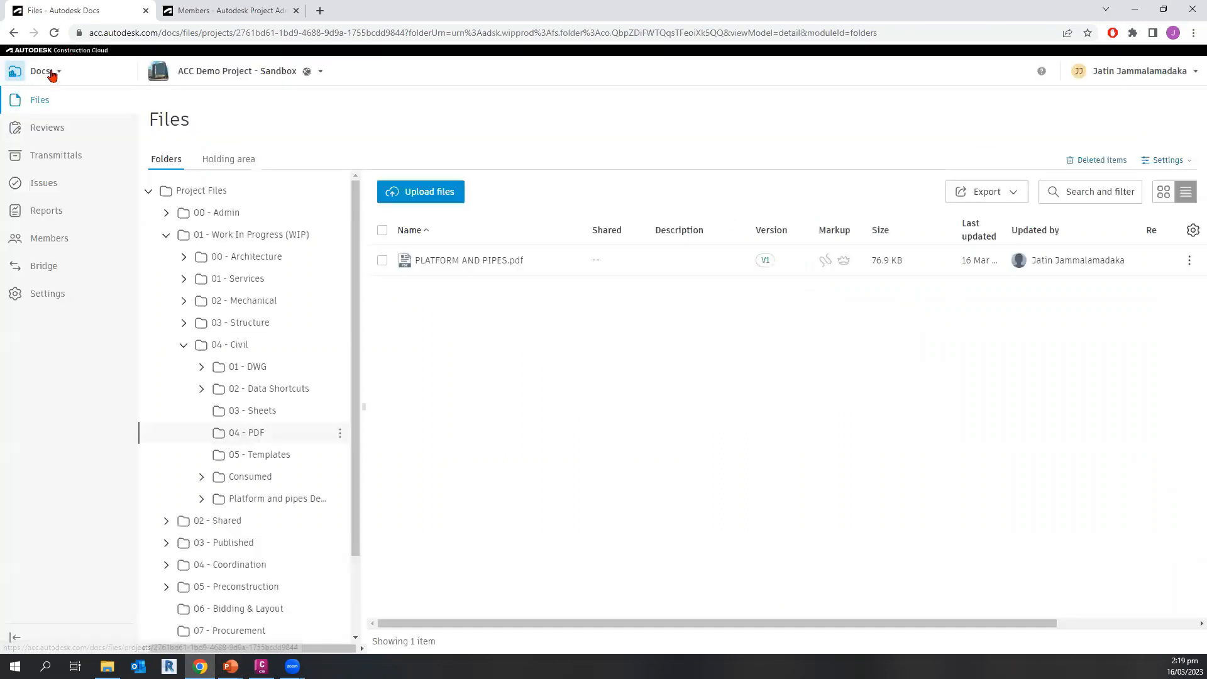
pyautogui.press('ctrl')
pyautogui.press('ctrl')
pyautogui.press('ctrl')
pyautogui.press('ctrl')
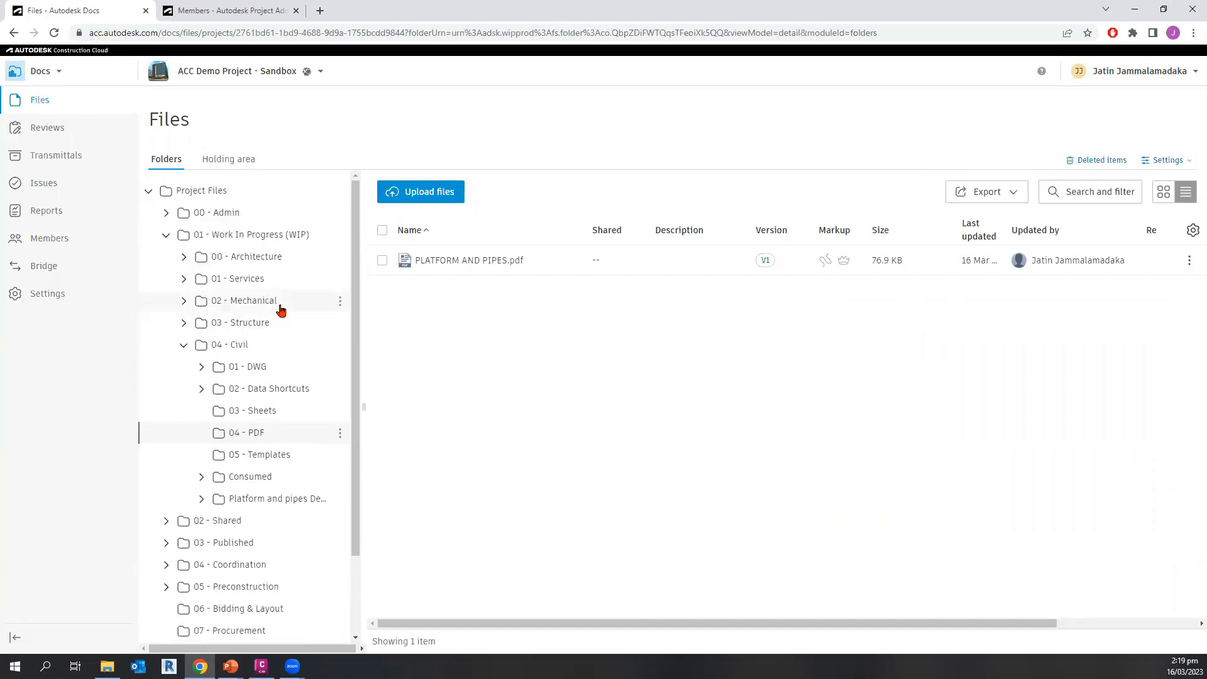
pyautogui.click(183, 345)
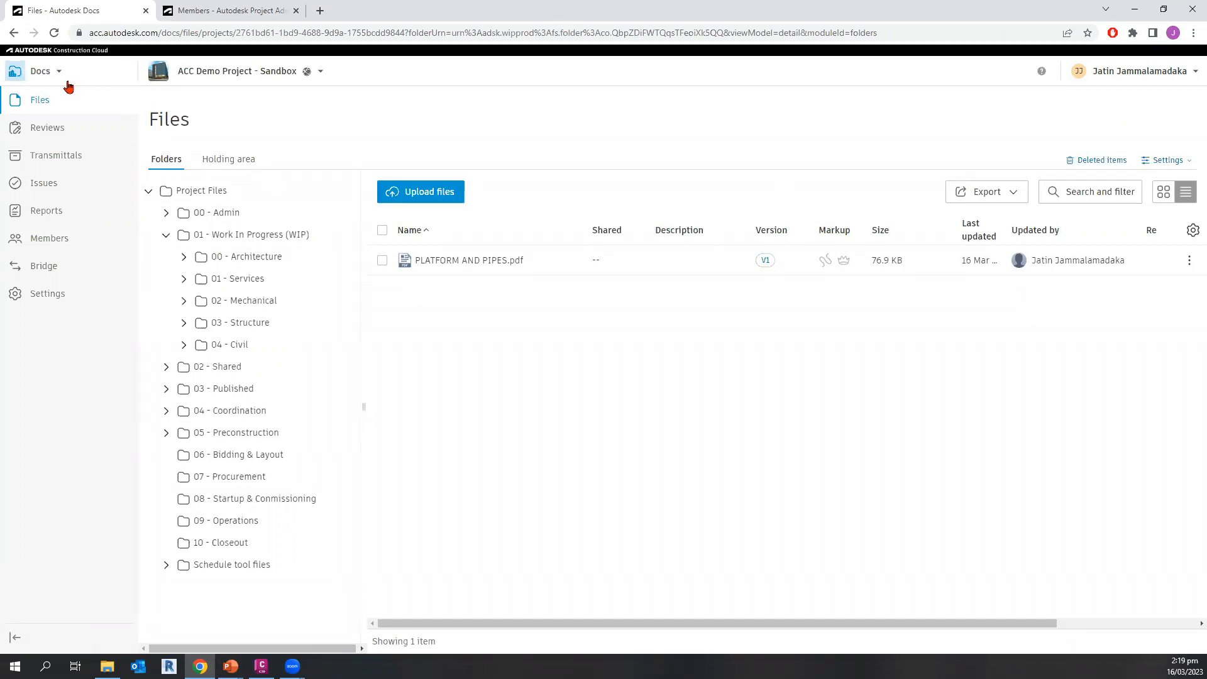
pyautogui.click(166, 237)
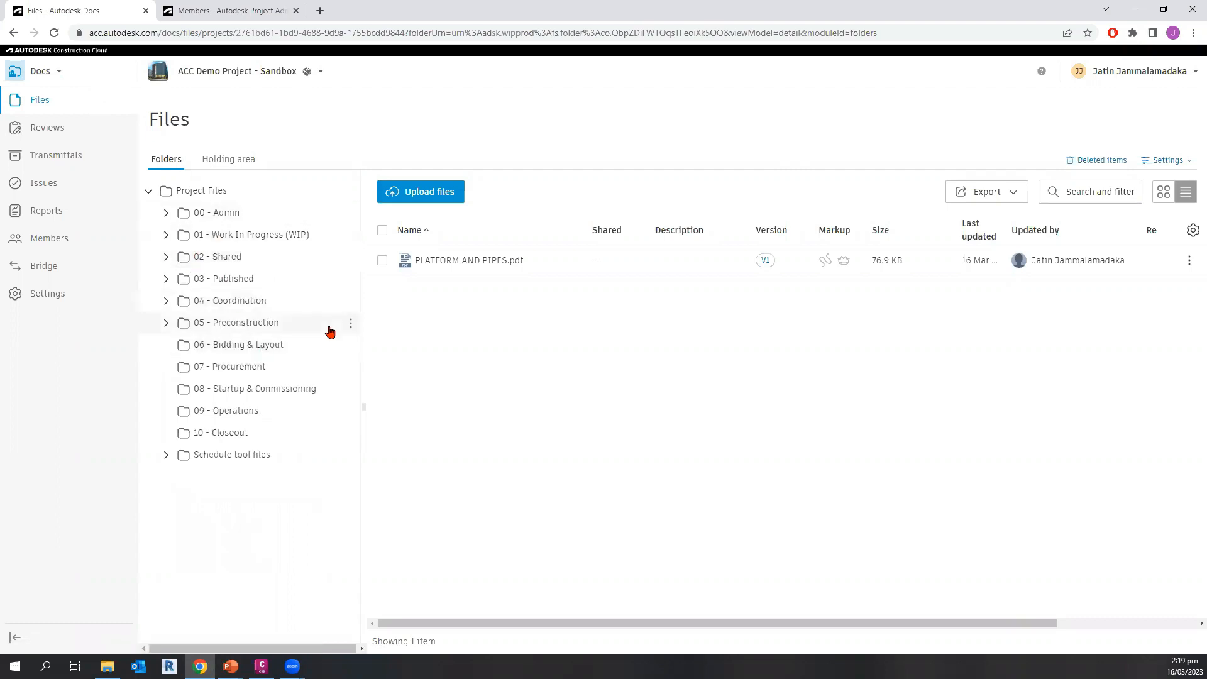
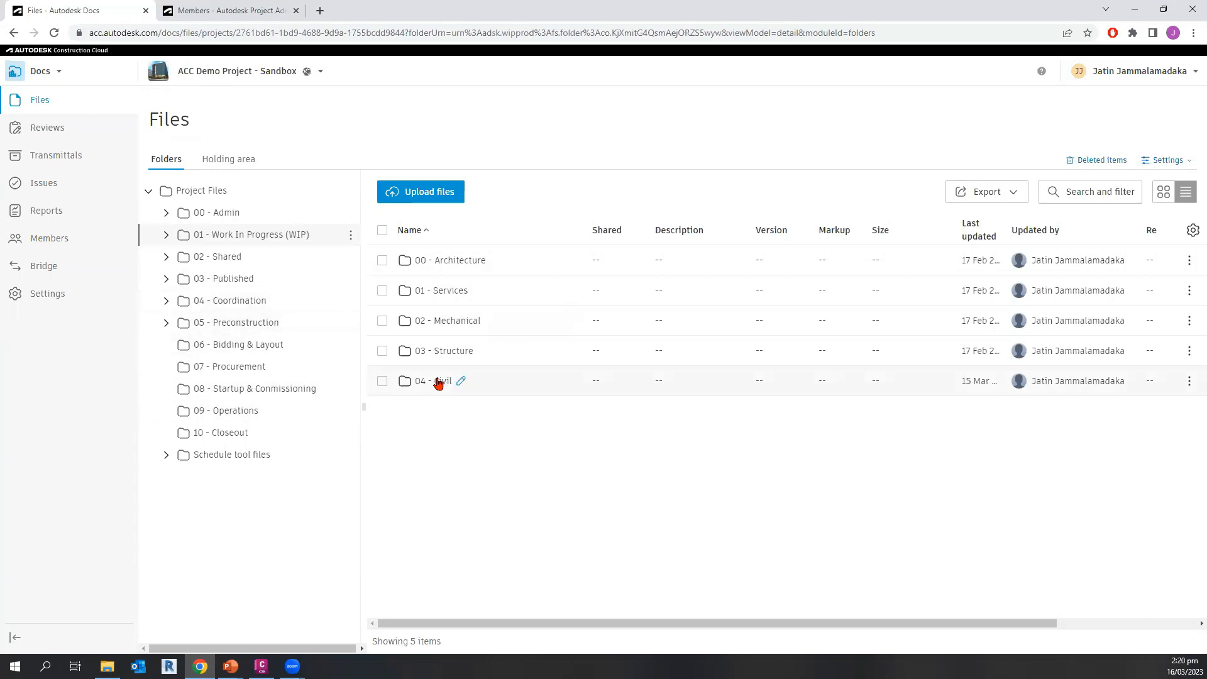
# - Open the 04 - Civil folder, show the local DWG folder with 2ndFloorSuite.dwg beside it in File Explorer, and minimise that window
pyautogui.click(434, 381)
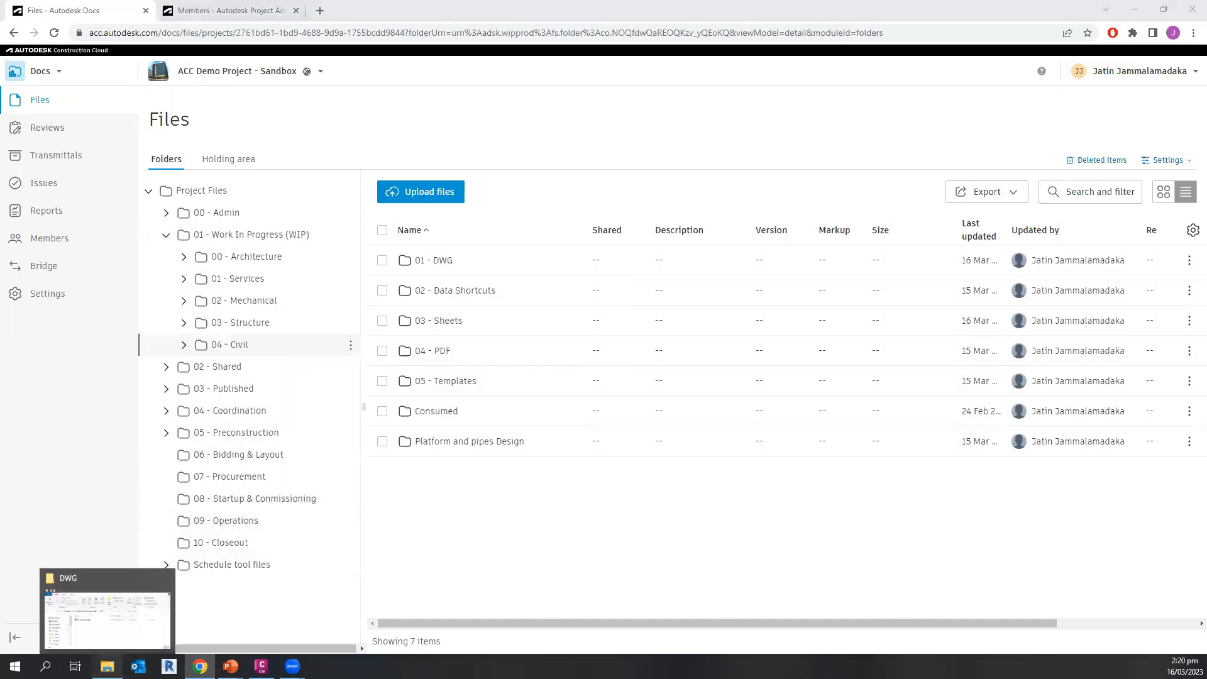
pyautogui.click(106, 666)
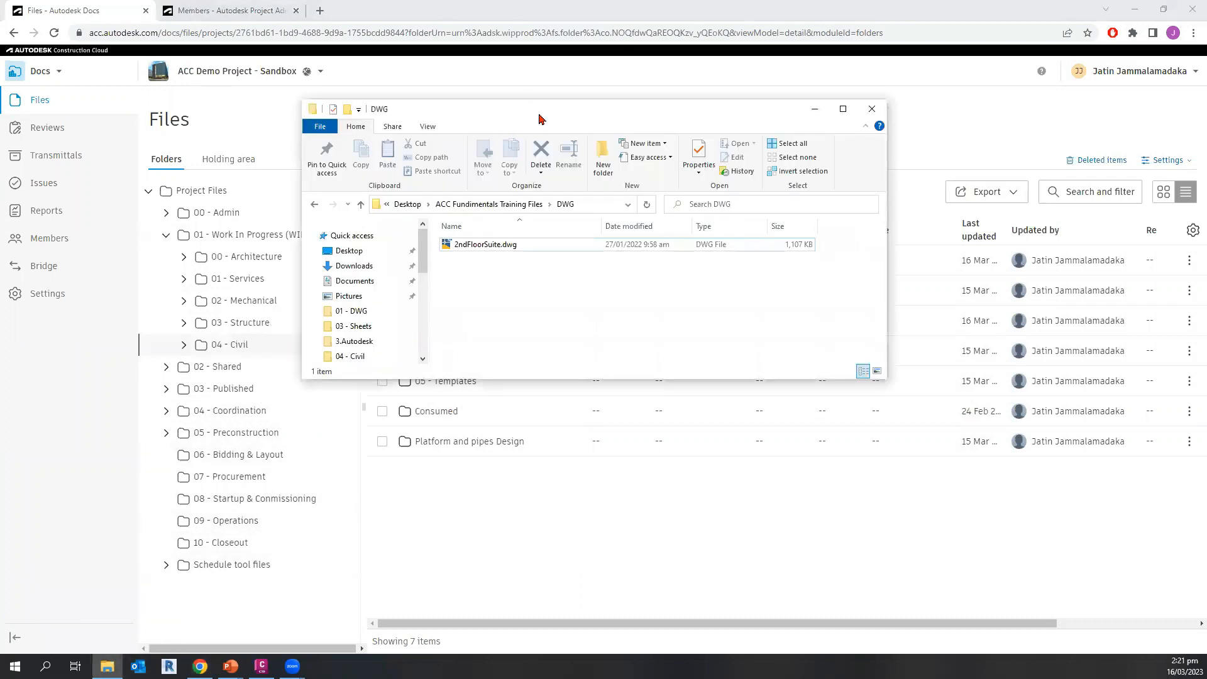
pyautogui.moveTo(538, 119); pyautogui.dragTo(985, 158)
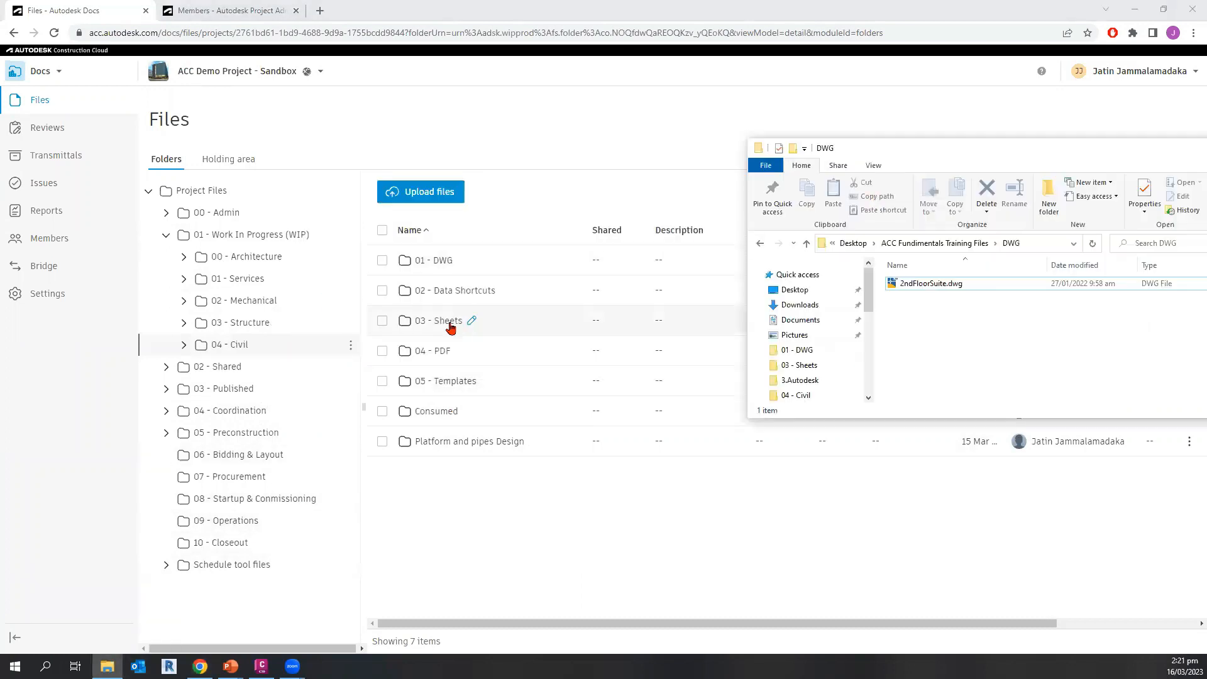
pyautogui.click(923, 283)
pyautogui.moveTo(918, 282); pyautogui.dragTo(1005, 296)
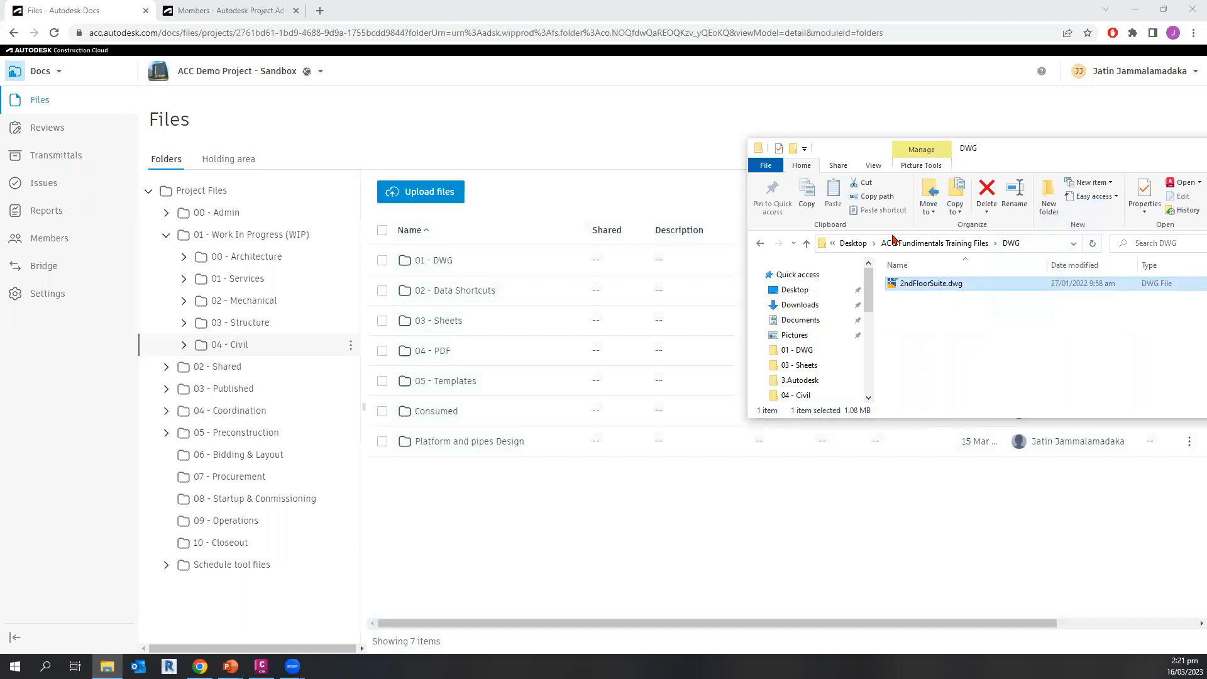
pyautogui.moveTo(991, 149); pyautogui.dragTo(767, 159)
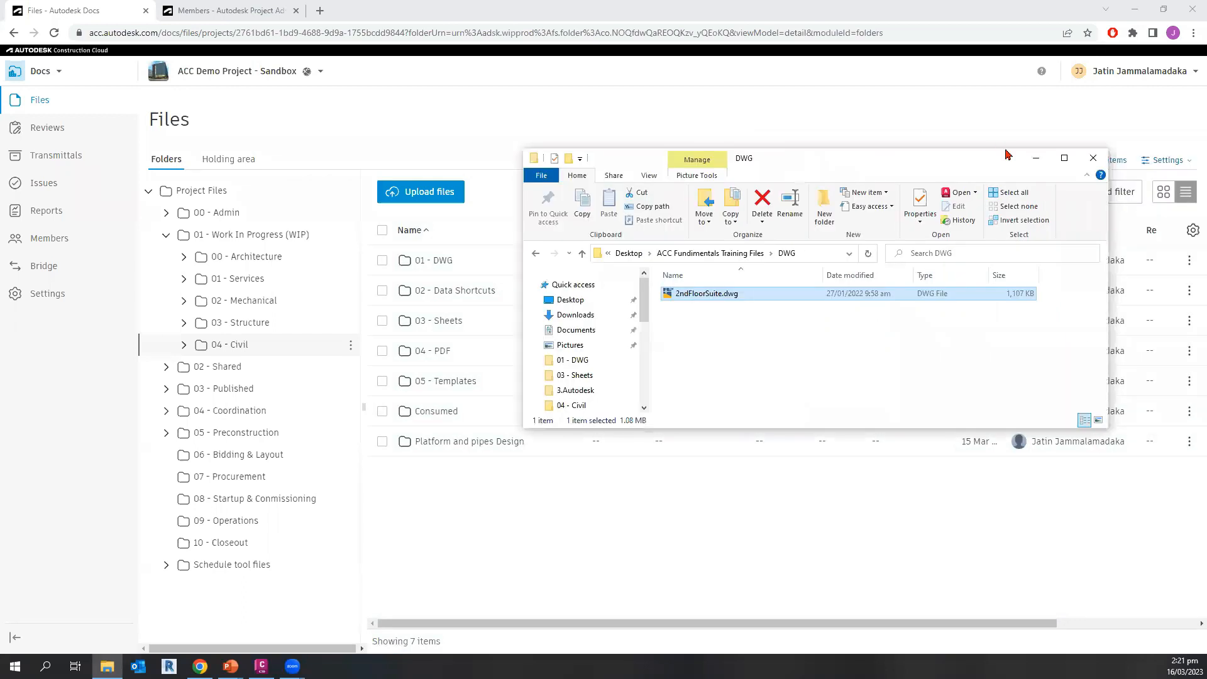
pyautogui.click(1031, 158)
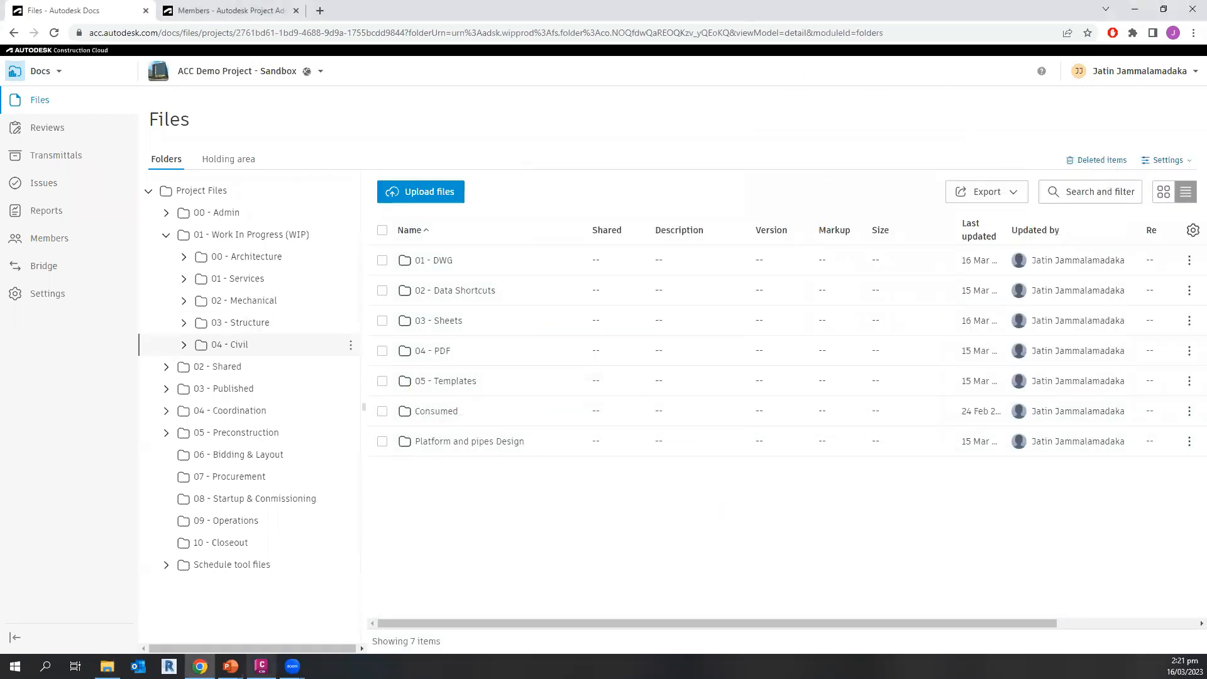
# - Switch to Civil 3D 2023 and examine its Autodesk Docs listing of the ACC Demo Project - Sandbox and the 04 - Civil folders
pyautogui.click(261, 666)
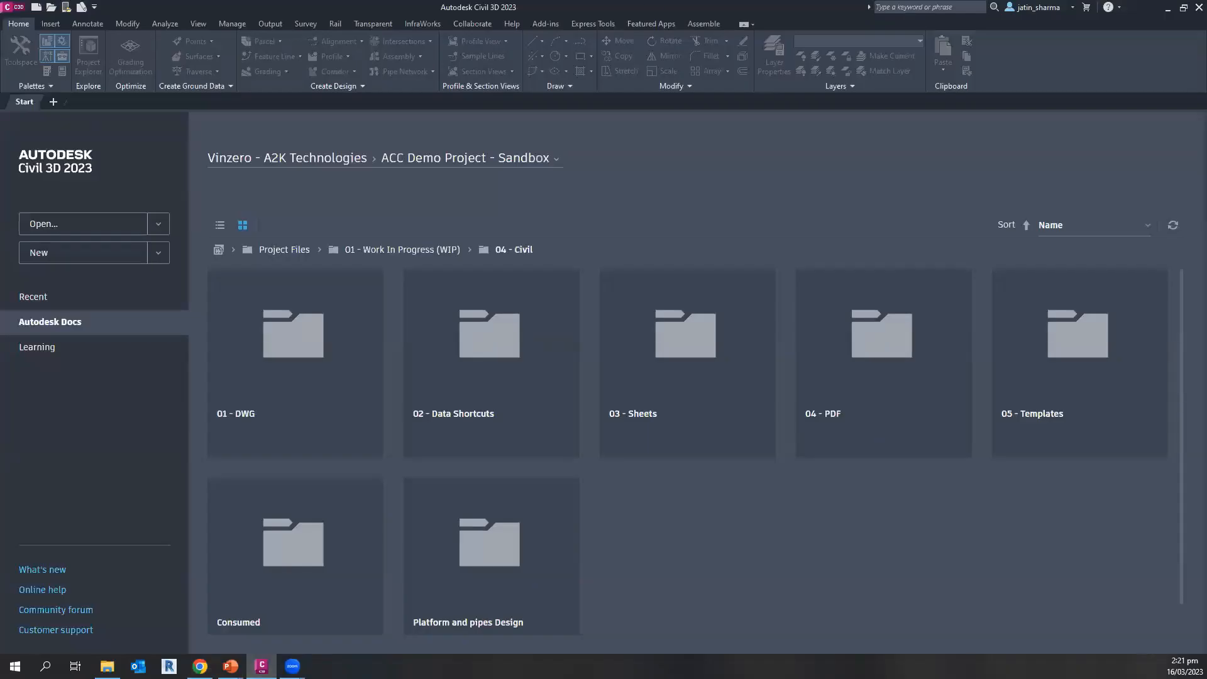
pyautogui.click(83, 327)
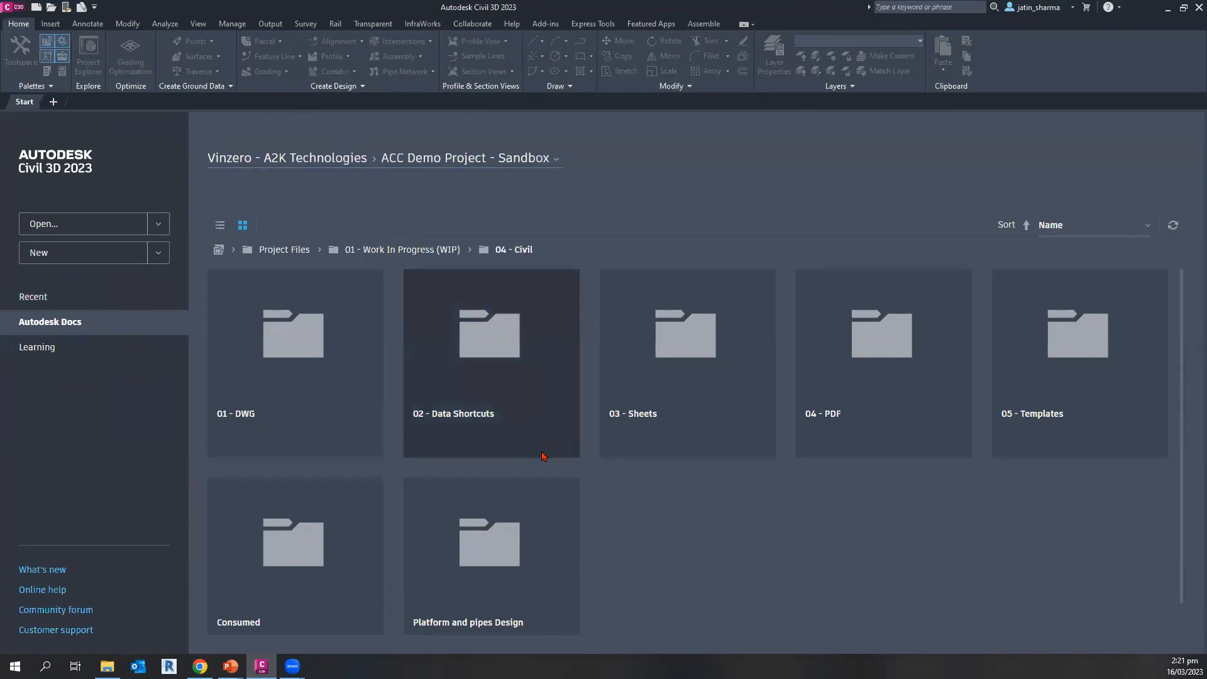
pyautogui.click(72, 323)
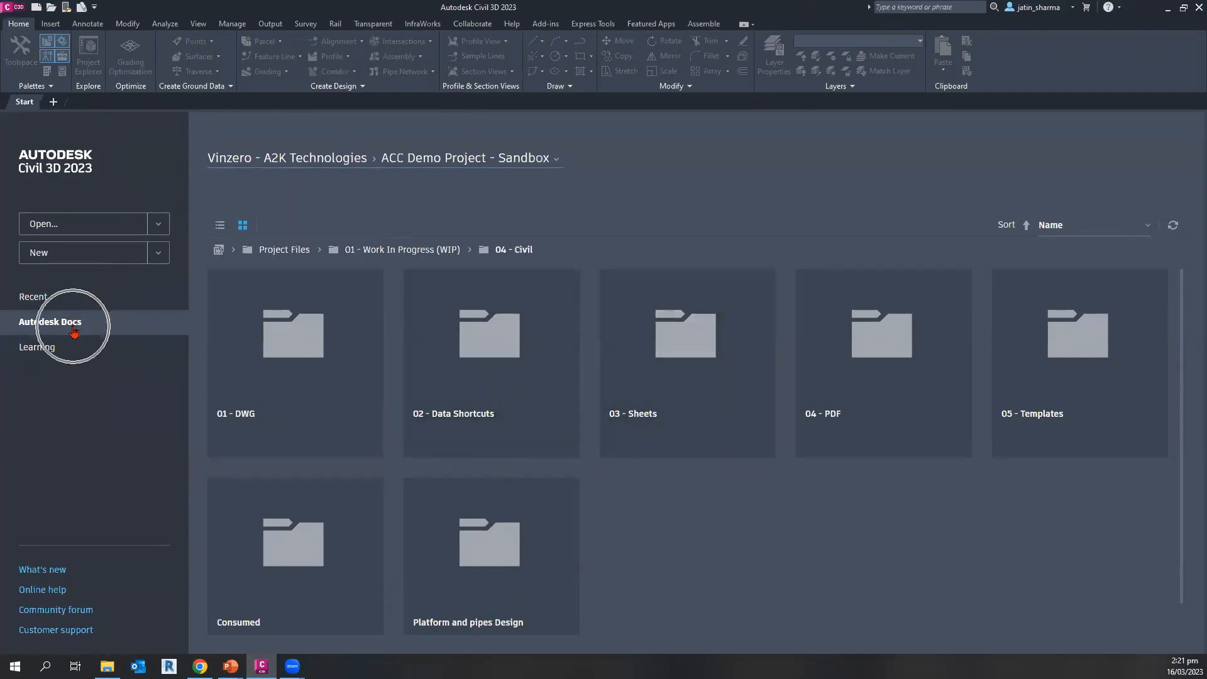
pyautogui.click(74, 327)
pyautogui.click(73, 328)
pyautogui.click(63, 324)
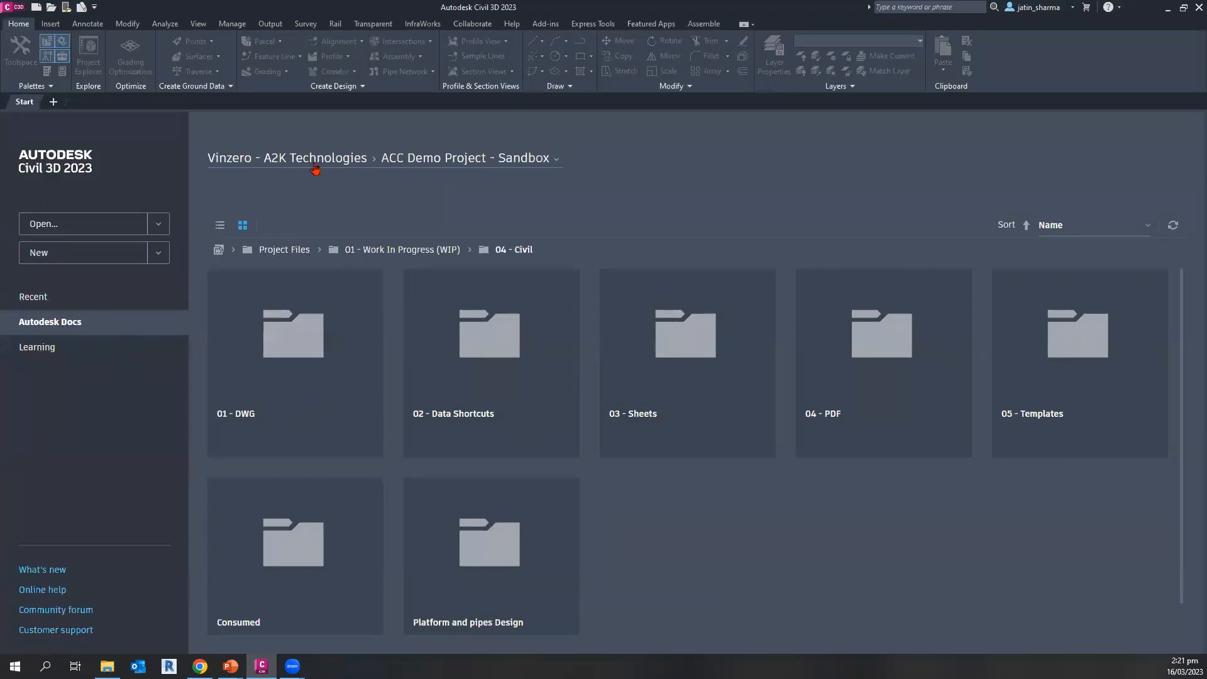
pyautogui.press('ctrl')
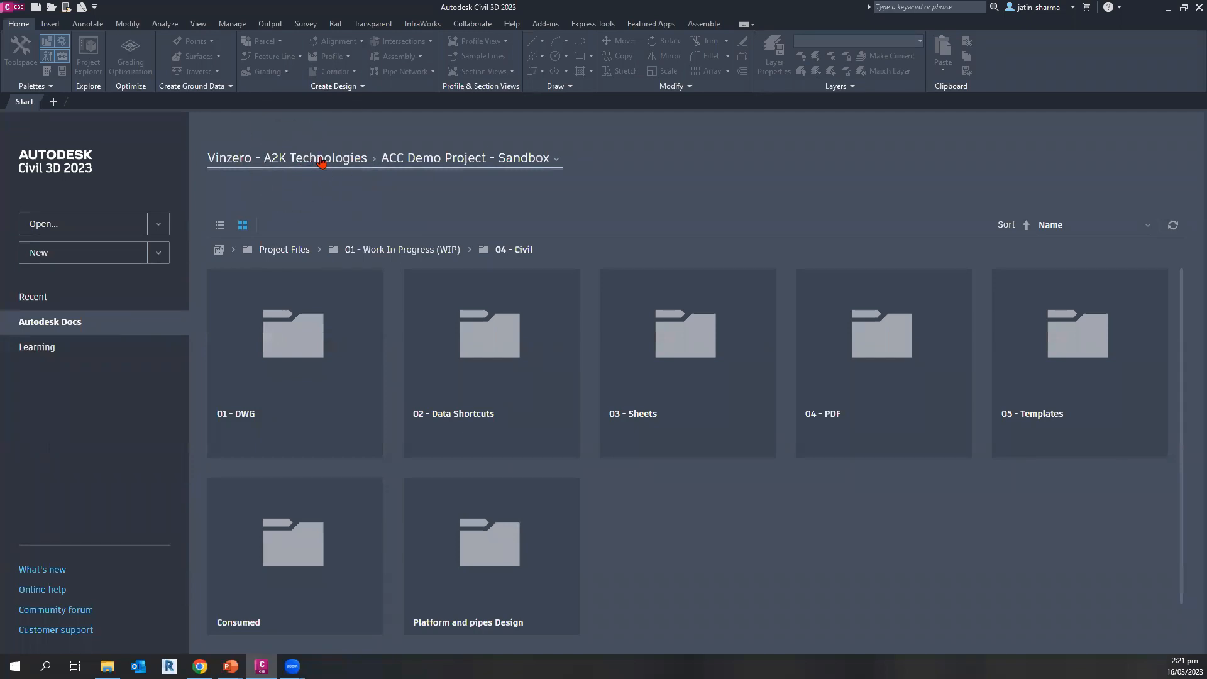
pyautogui.press('ctrl')
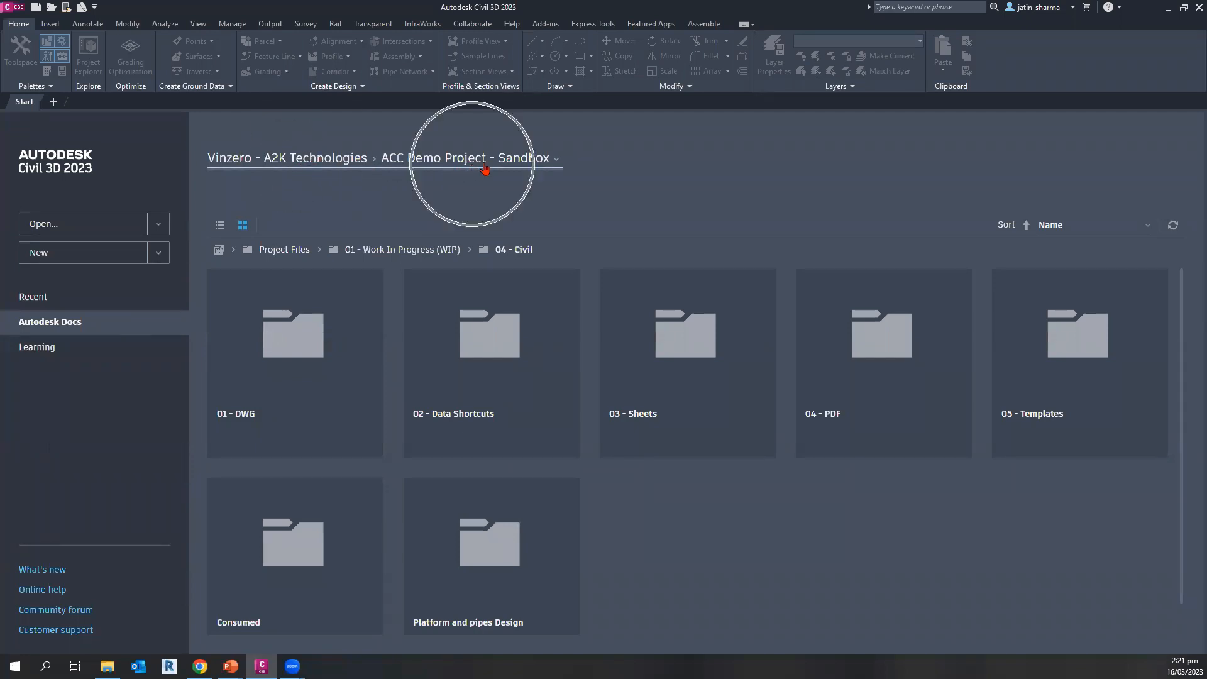
# - Go up to the Project Files level in Autodesk Docs and look through the project's top-level folders
pyautogui.click(304, 250)
pyautogui.scroll(-2, 310, 462)
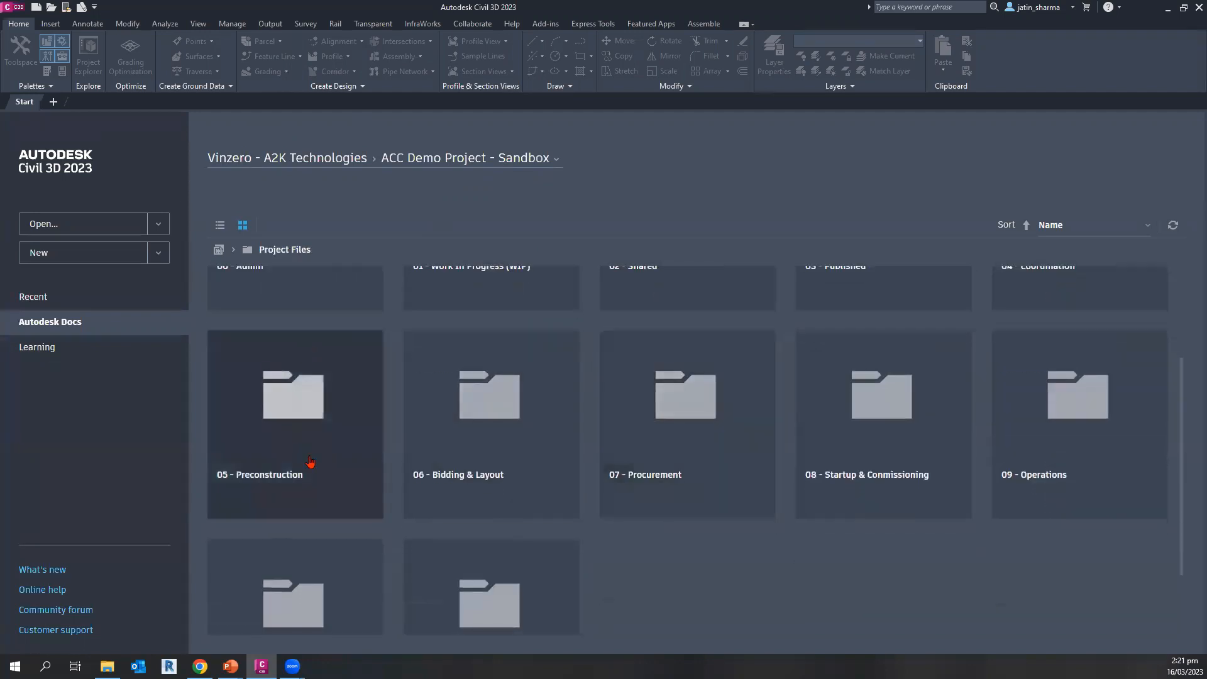
pyautogui.scroll(2, 310, 462)
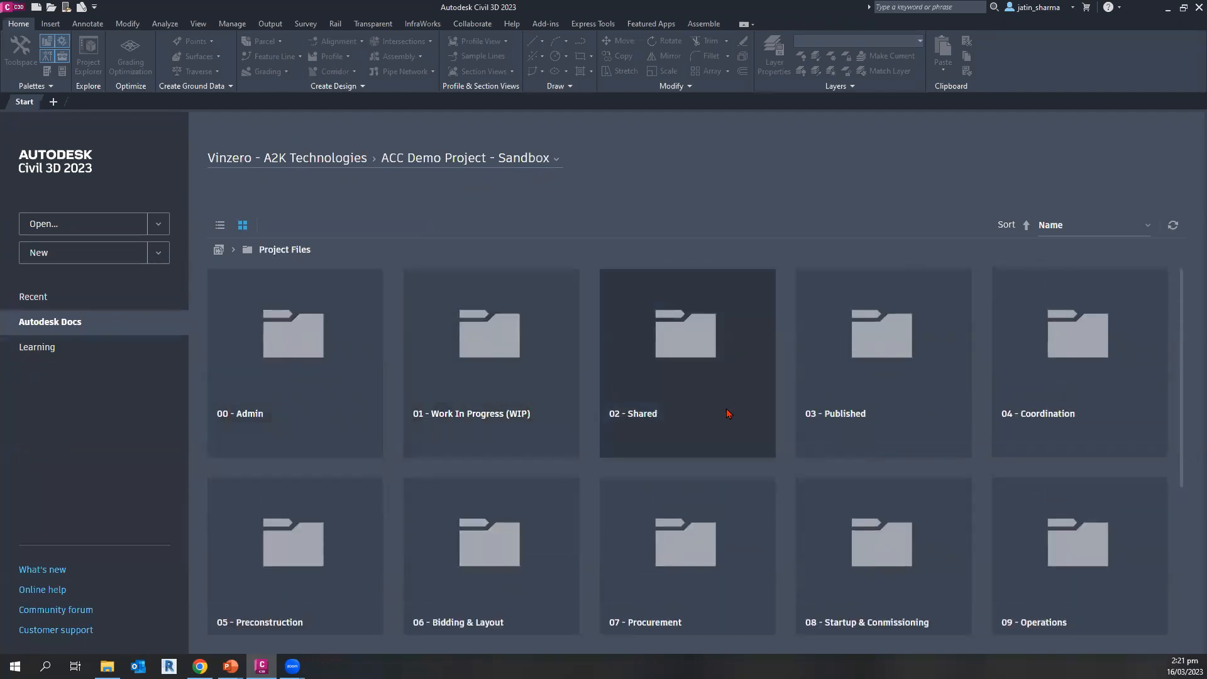
pyautogui.scroll(-1, 684, 417)
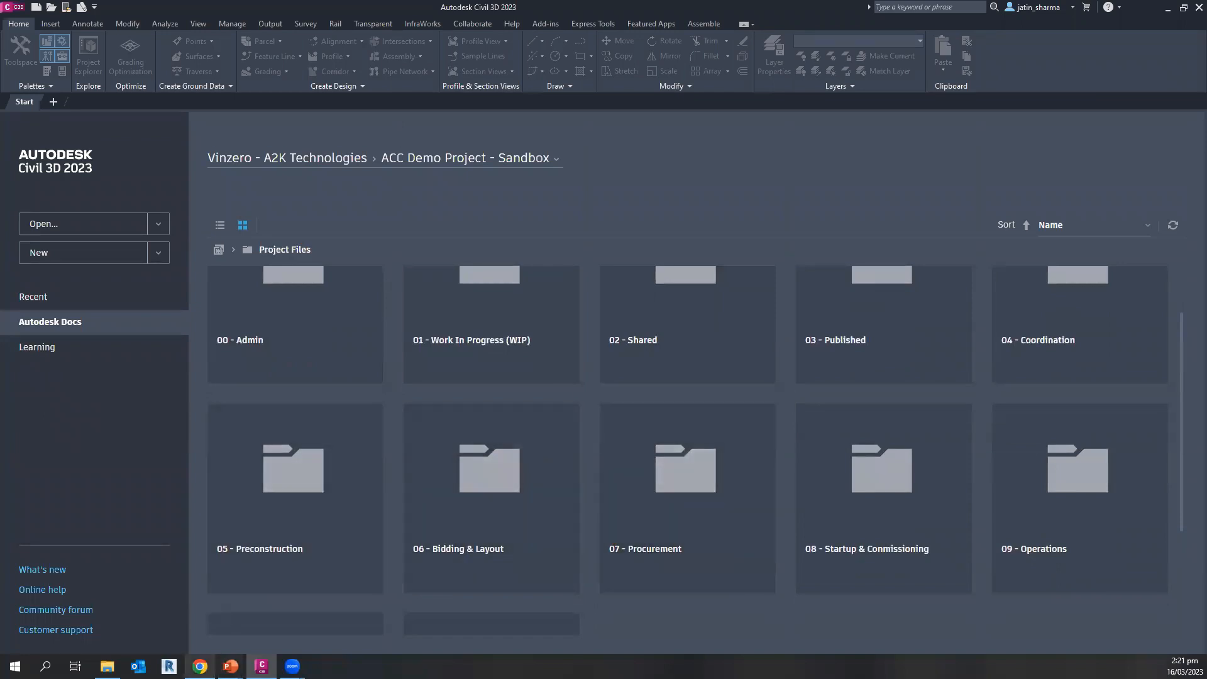
# - Switch back to Chrome and open the 01 - DWG folder under 01 - Work In Progress (WIP) > 04 - Civil
pyautogui.click(200, 666)
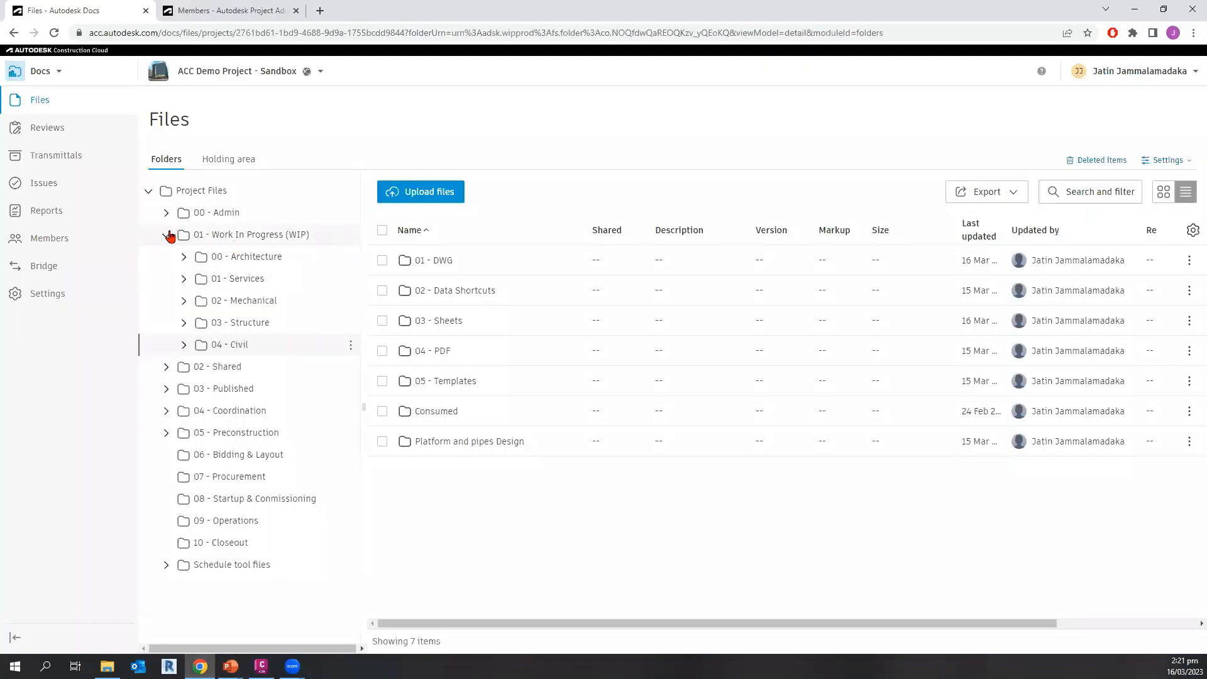
pyautogui.click(168, 235)
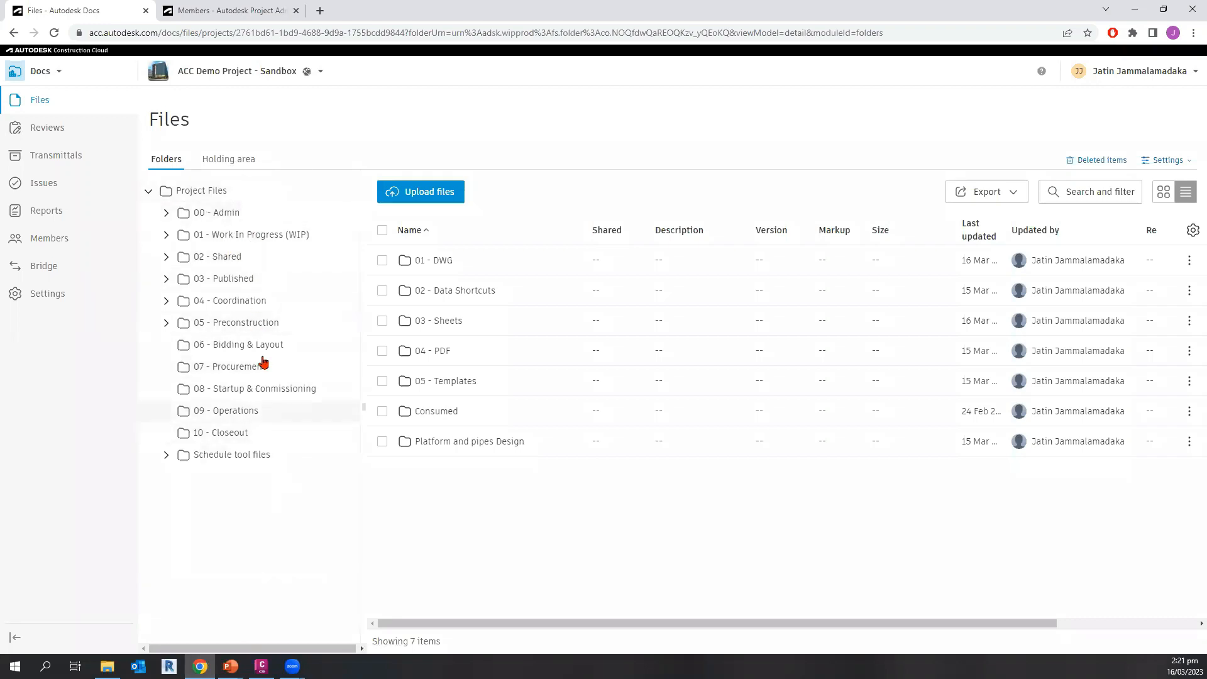
pyautogui.click(250, 245)
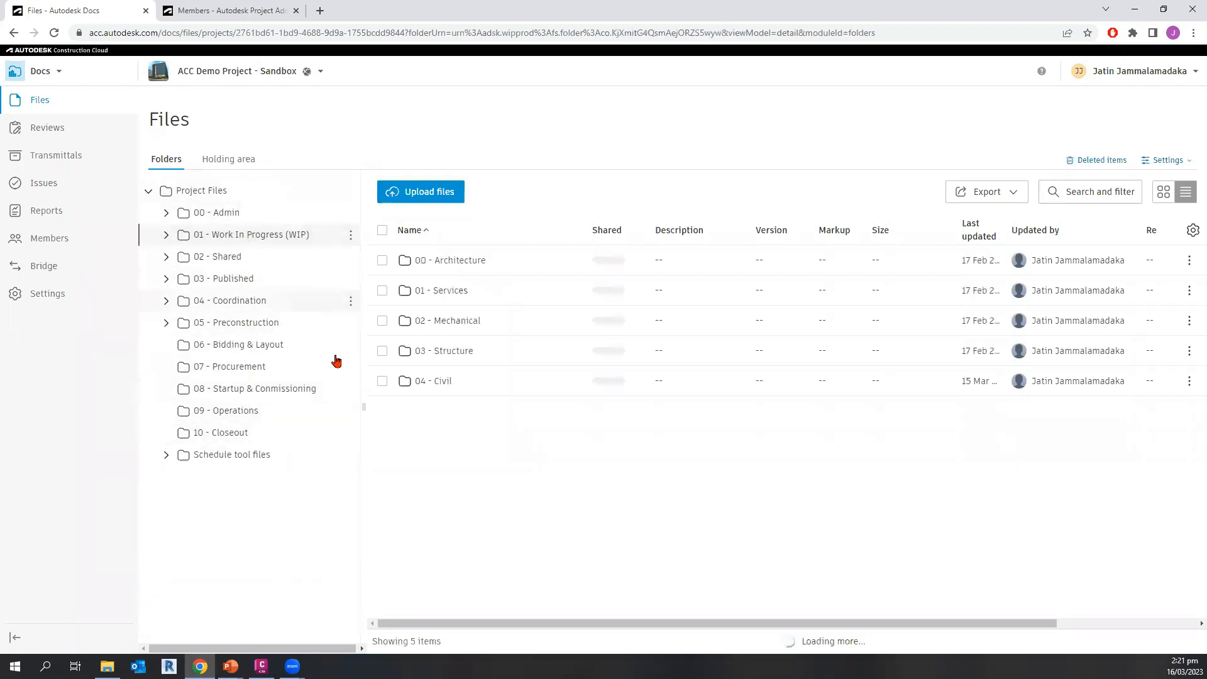
pyautogui.click(167, 236)
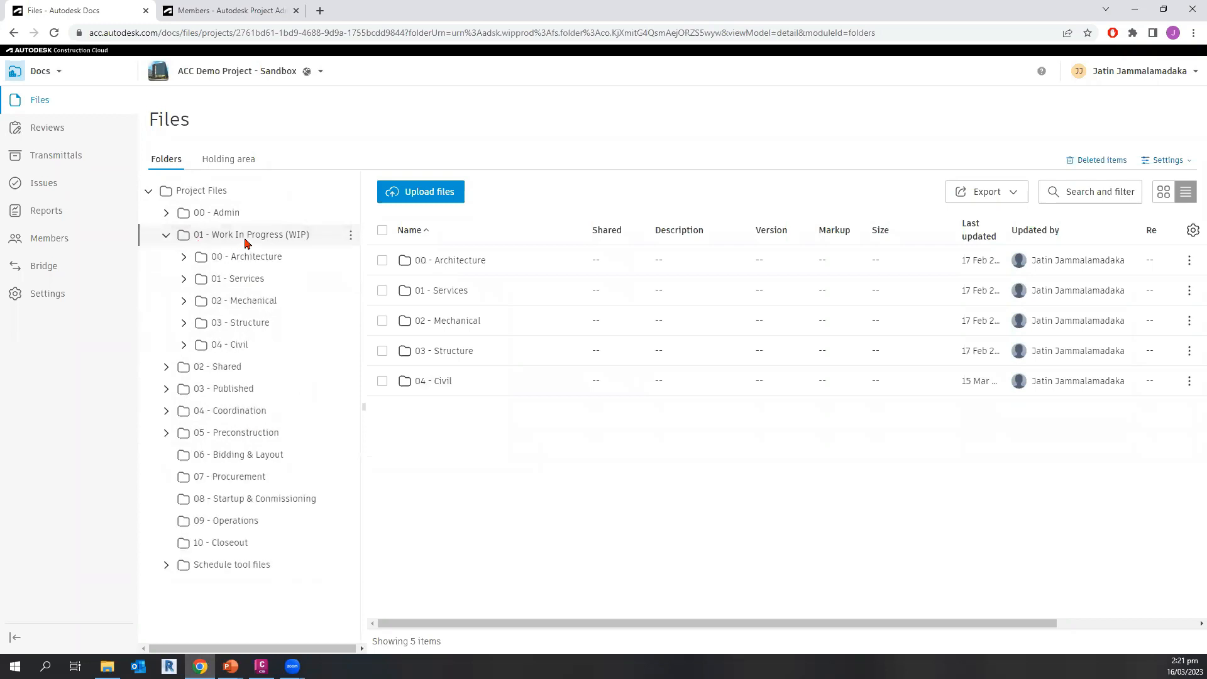
pyautogui.click(265, 350)
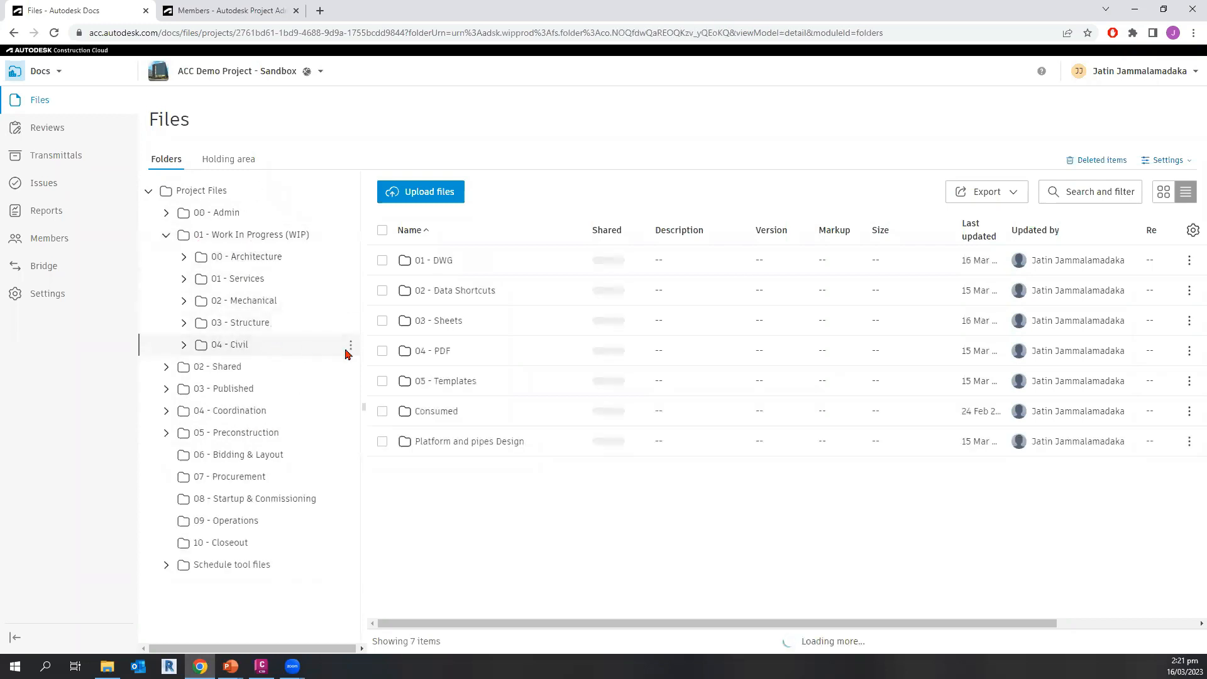
pyautogui.click(440, 262)
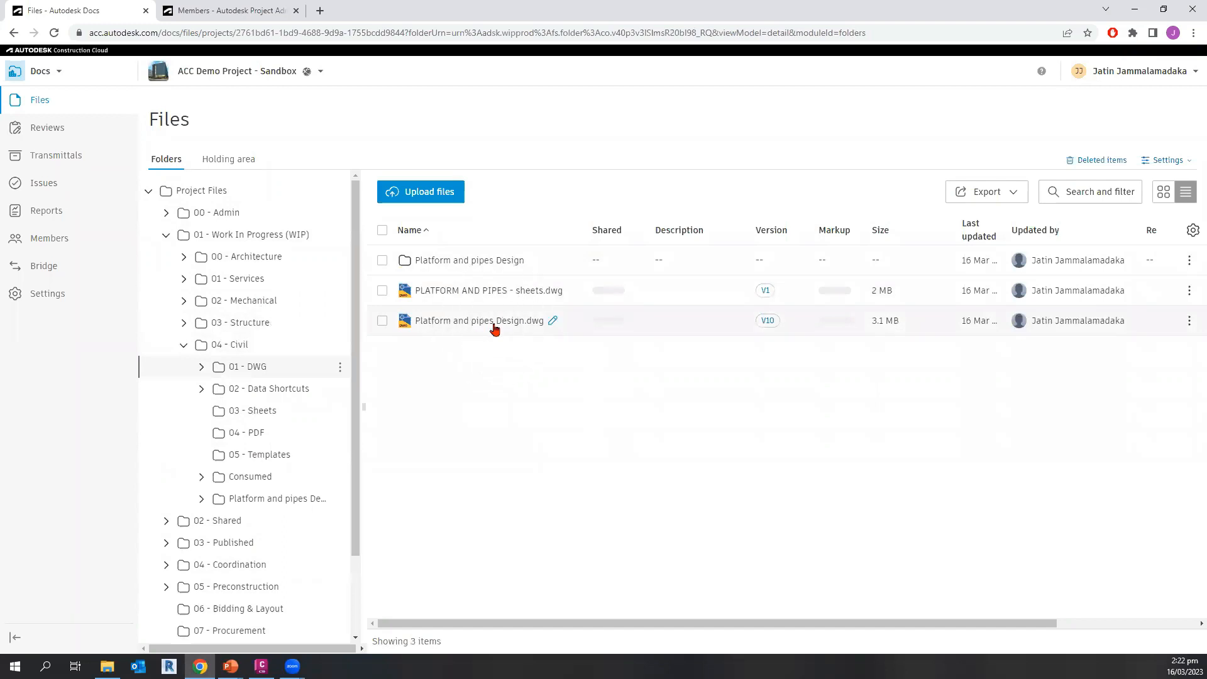
# - Switch to Civil 3D 2023 and open the 01 - DWG folder under 01 - Work In Progress (WIP) > 04 - Civil in Autodesk Docs
pyautogui.click(488, 329)
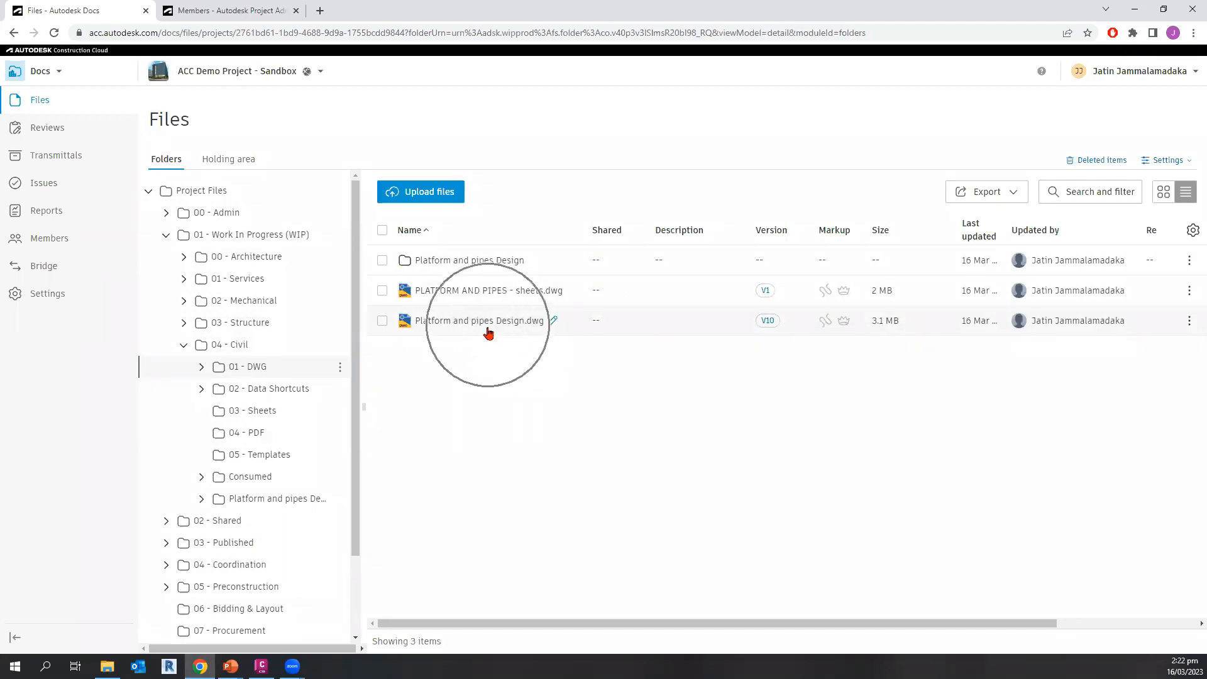
pyautogui.press('ctrl')
pyautogui.press('ctrl')
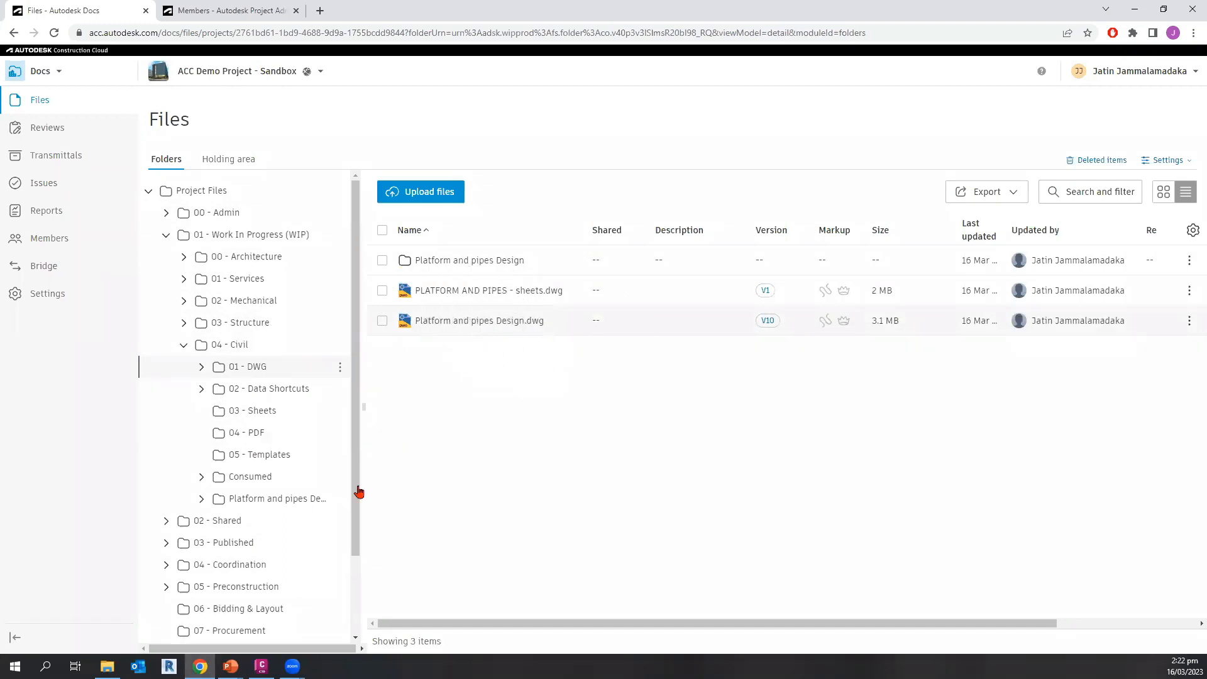
pyautogui.click(261, 665)
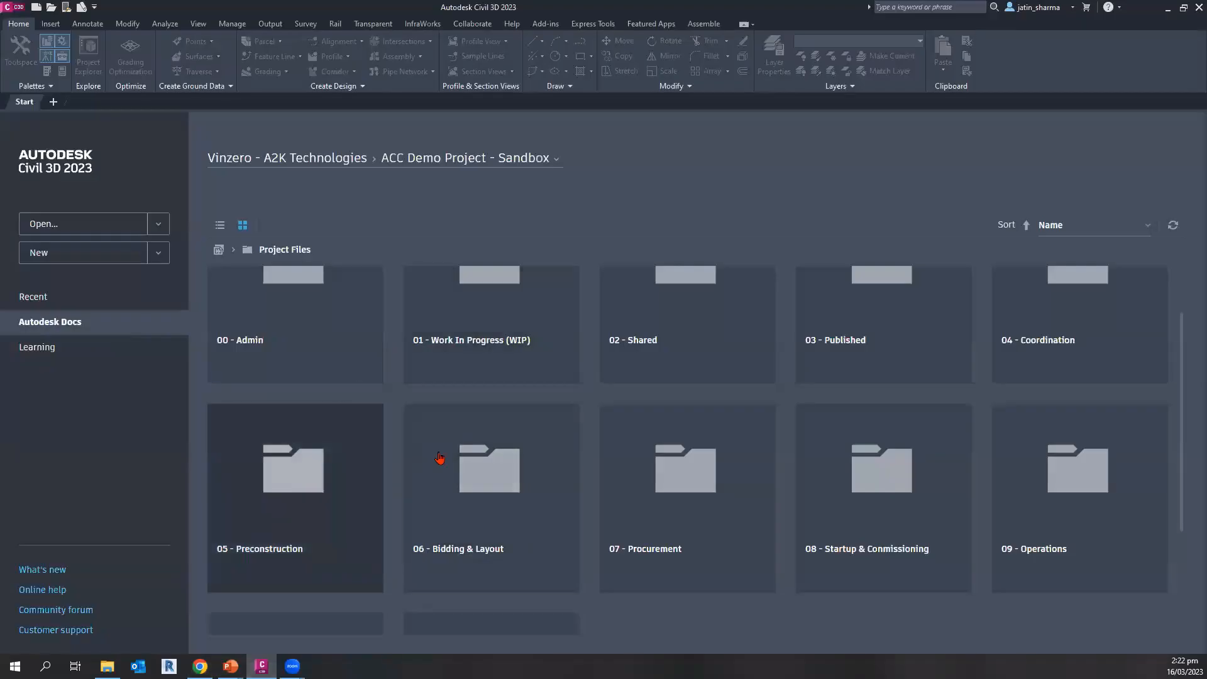
pyautogui.doubleClick(500, 414)
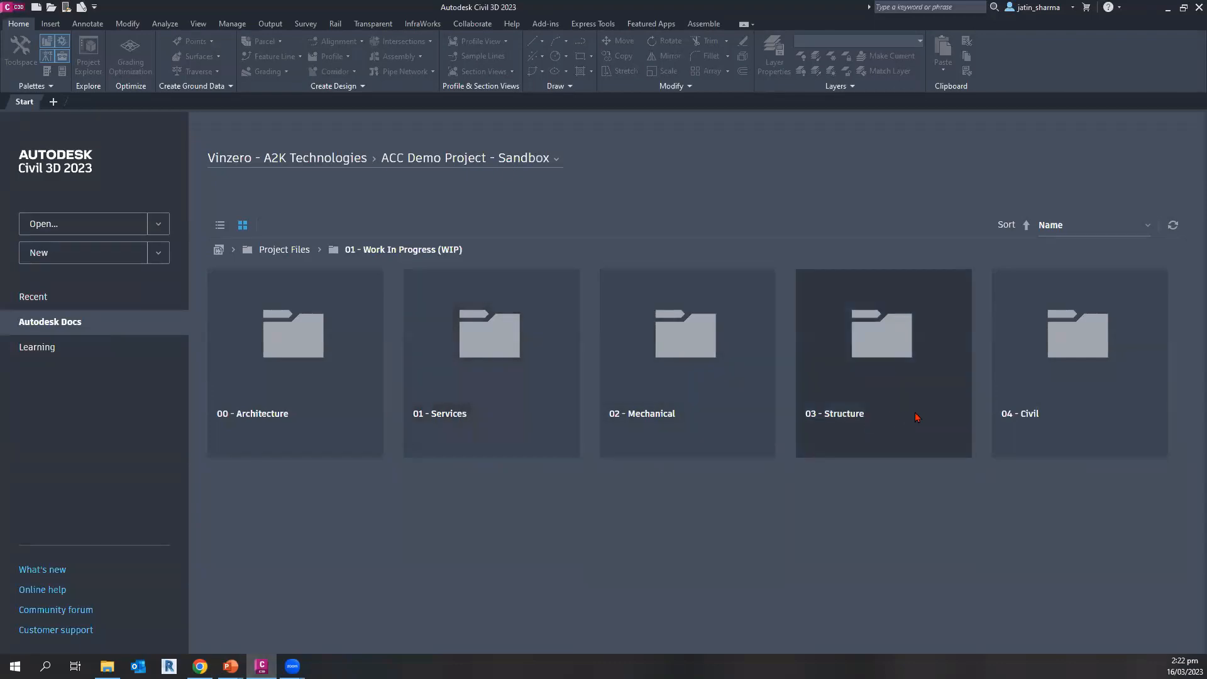
pyautogui.doubleClick(1017, 418)
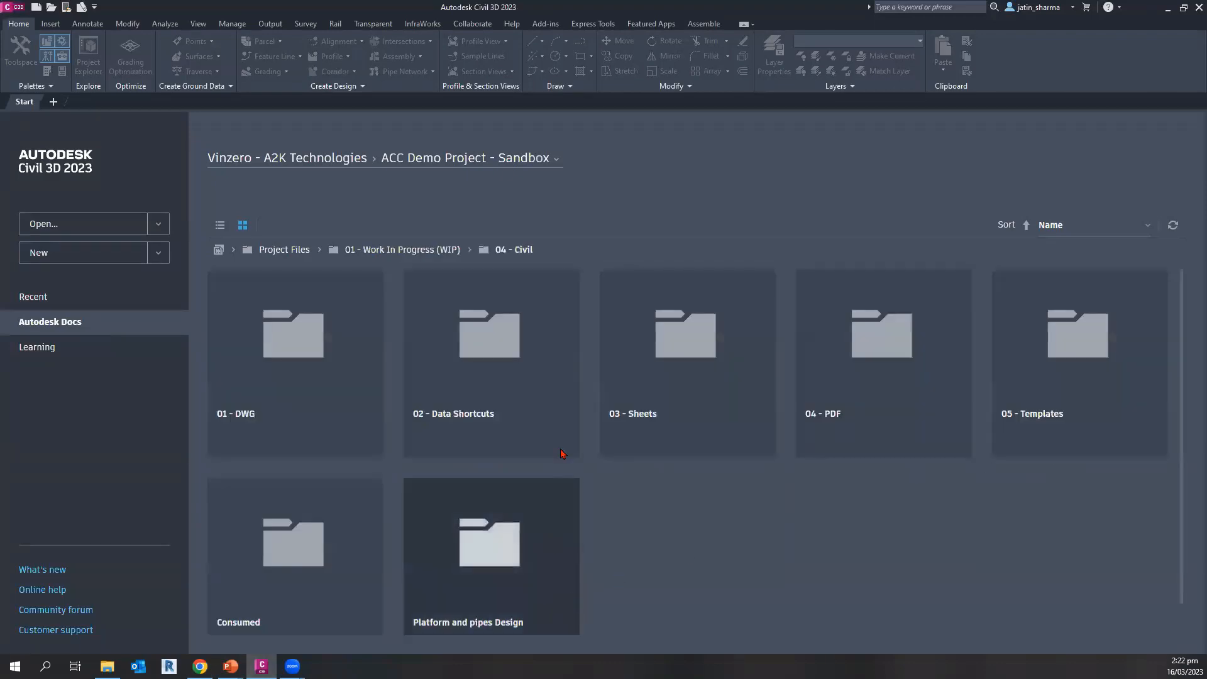
pyautogui.doubleClick(242, 424)
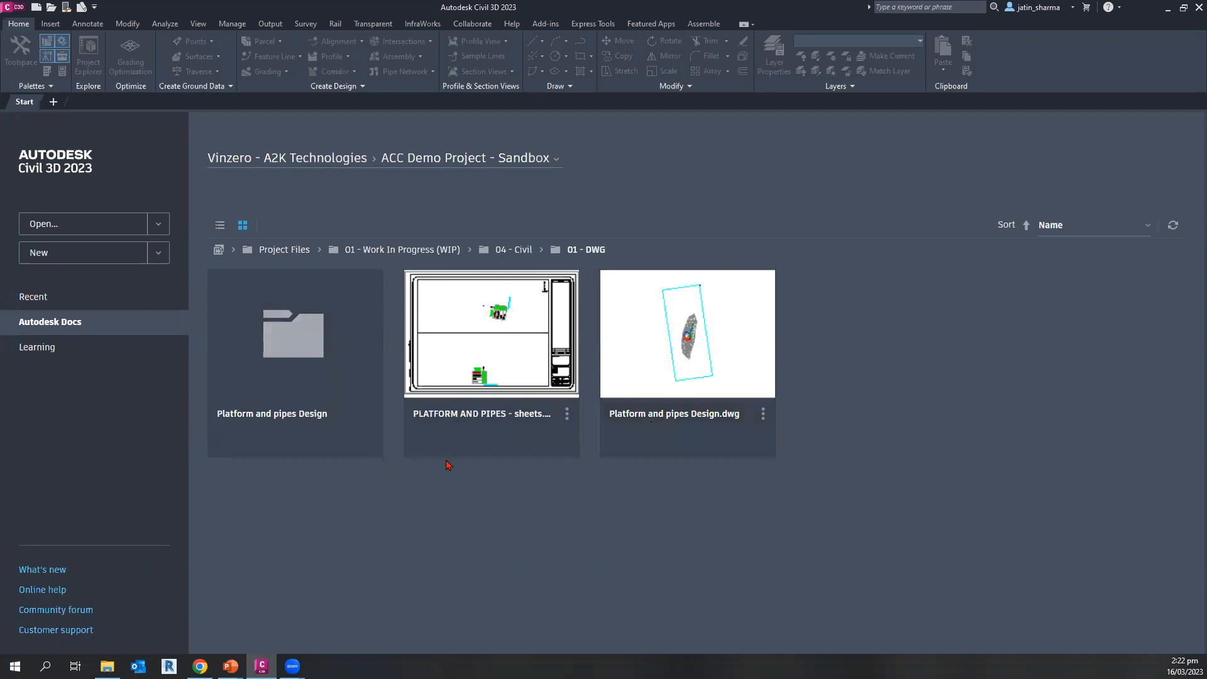
# - Compare the 01 - DWG folder contents with those in Chrome, and open Platform and pipes Design.dwg from Autodesk Docs in Civil 3D
pyautogui.hotkey('alt', 'Tab')
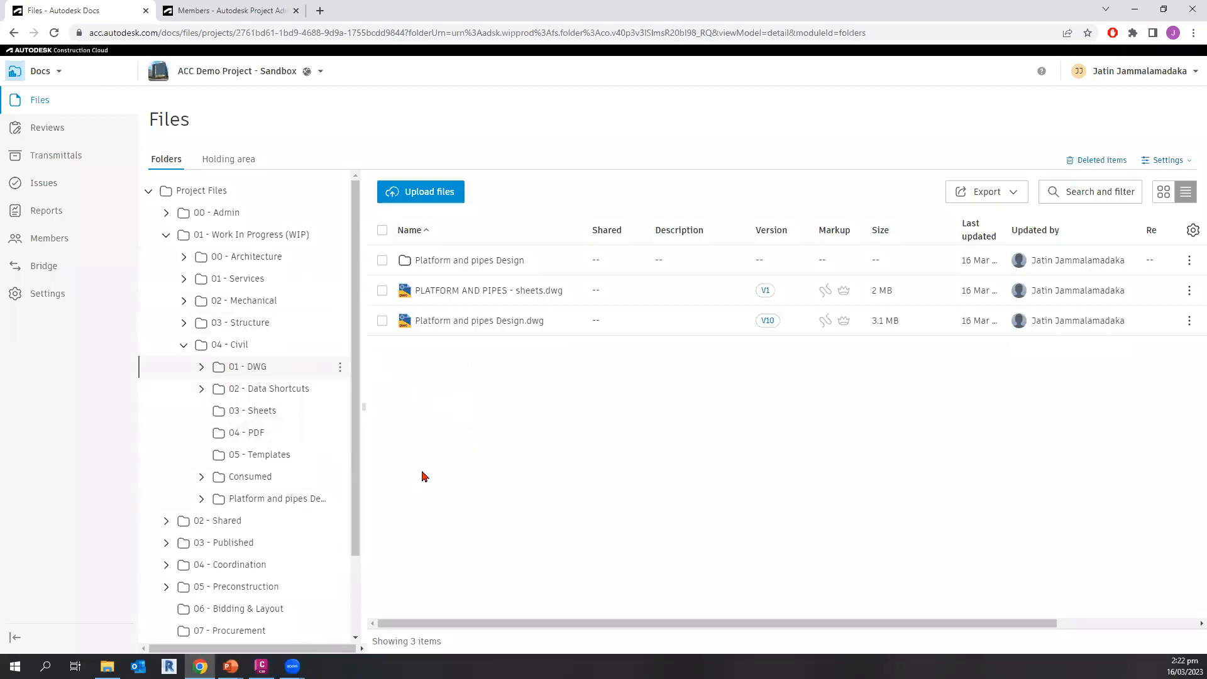
pyautogui.click(261, 666)
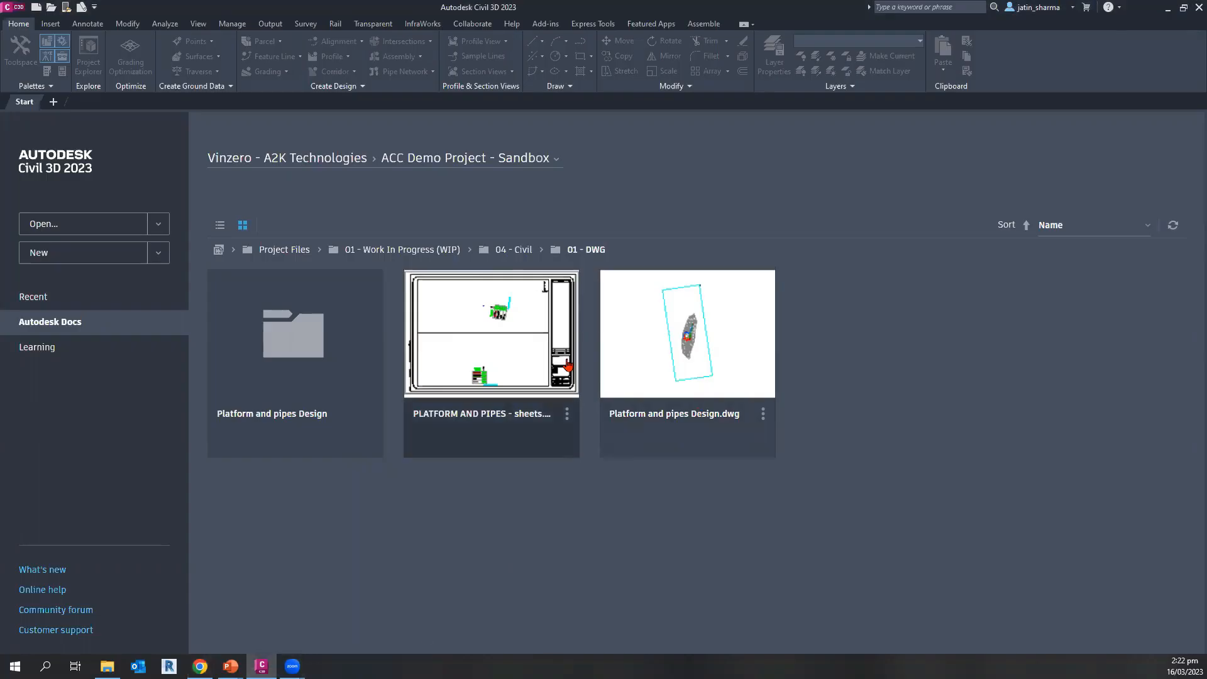
pyautogui.click(659, 417)
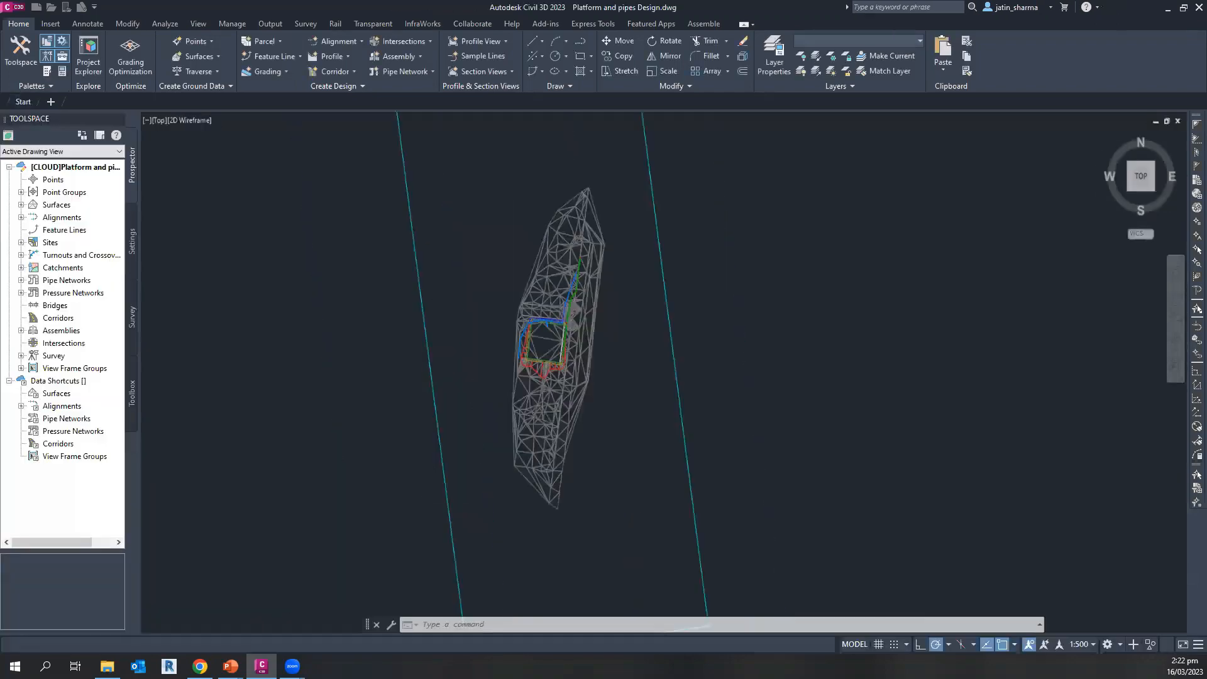
pyautogui.click(652, 345)
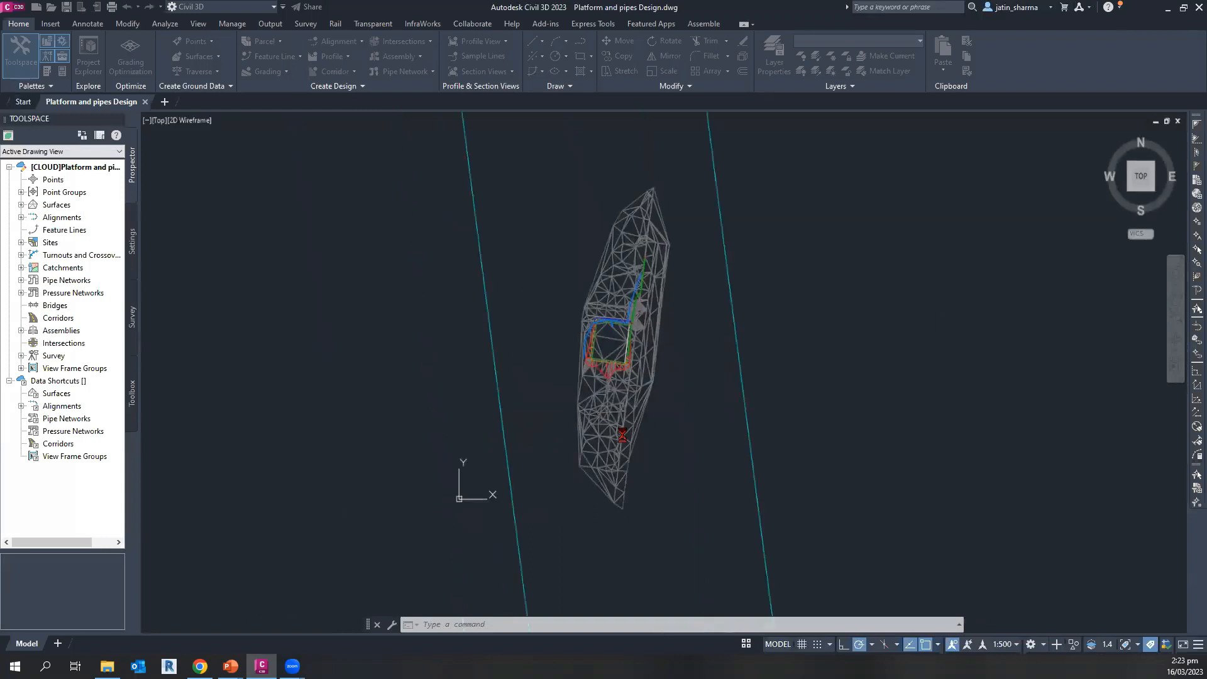
pyautogui.moveTo(687, 436); pyautogui.dragTo(624, 431, button='middle')
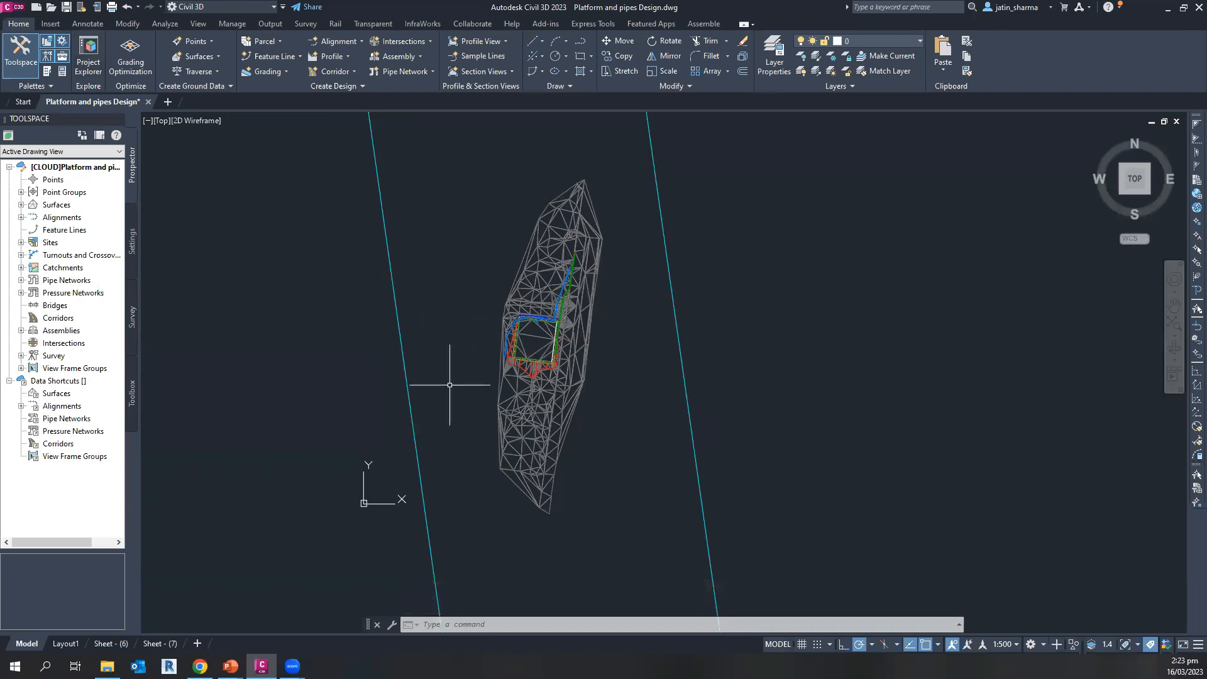
# - Glance at the Autodesk Docs listing beside the open drawing, and check the lock status of Platform and pipes Design.dwg in Chrome
pyautogui.click(23, 103)
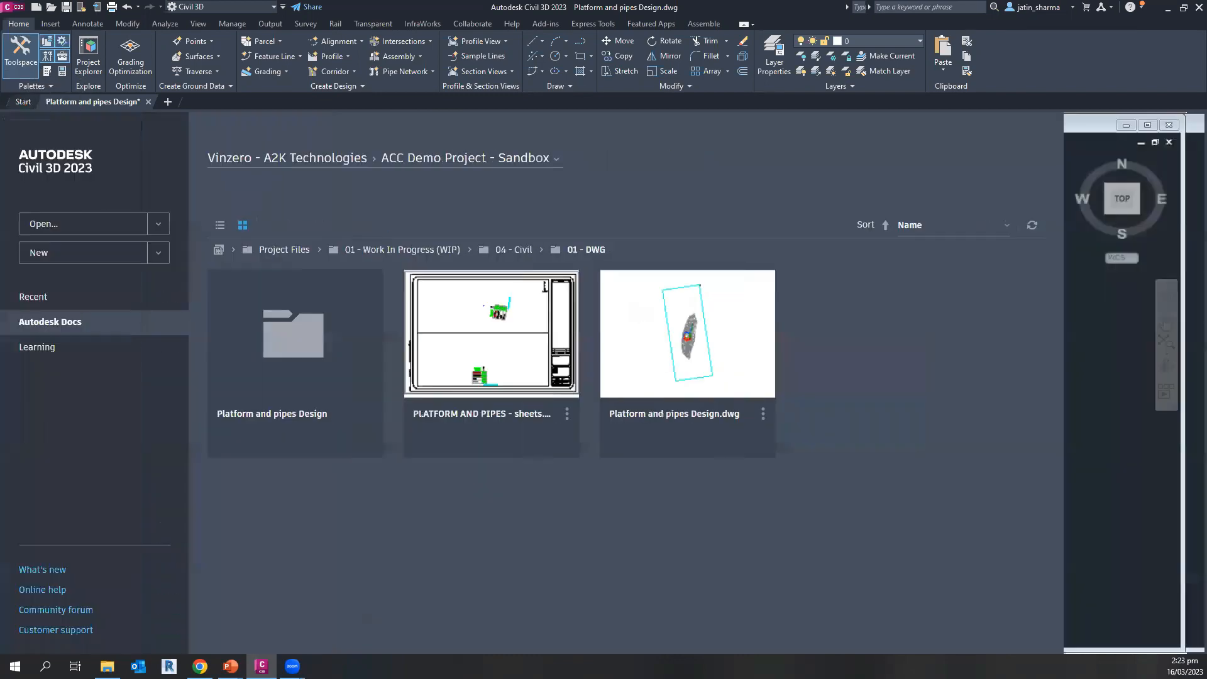
pyautogui.click(95, 102)
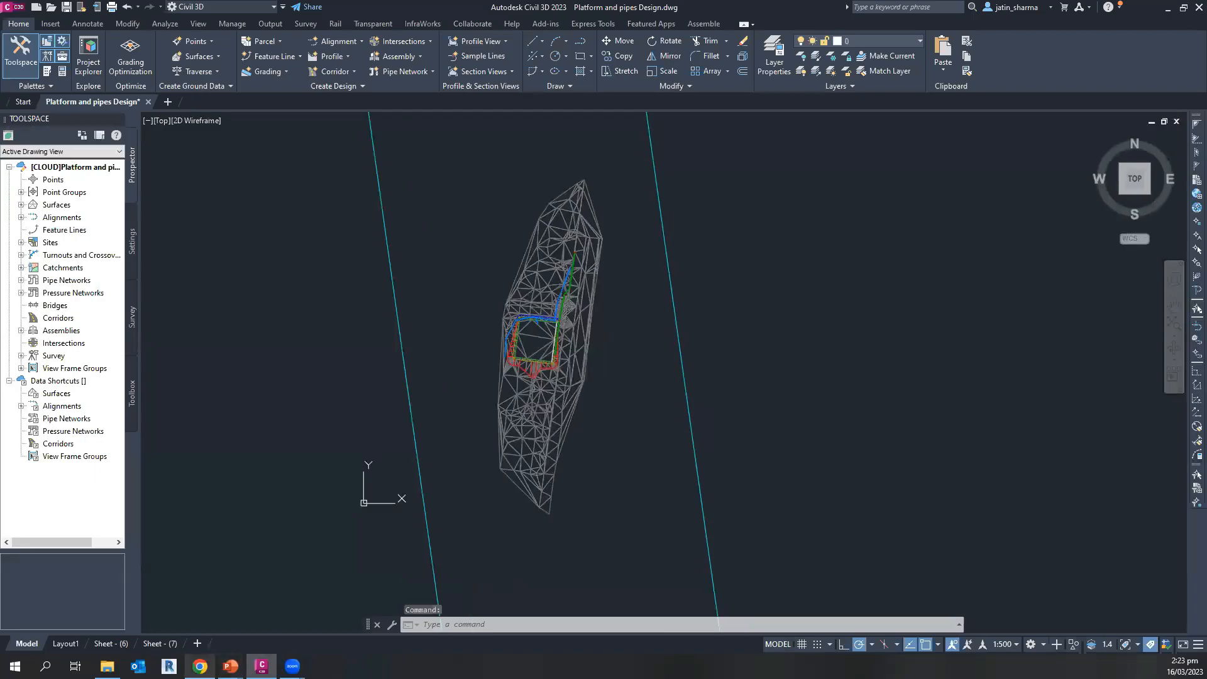
pyautogui.moveTo(200, 664)
pyautogui.click(209, 633)
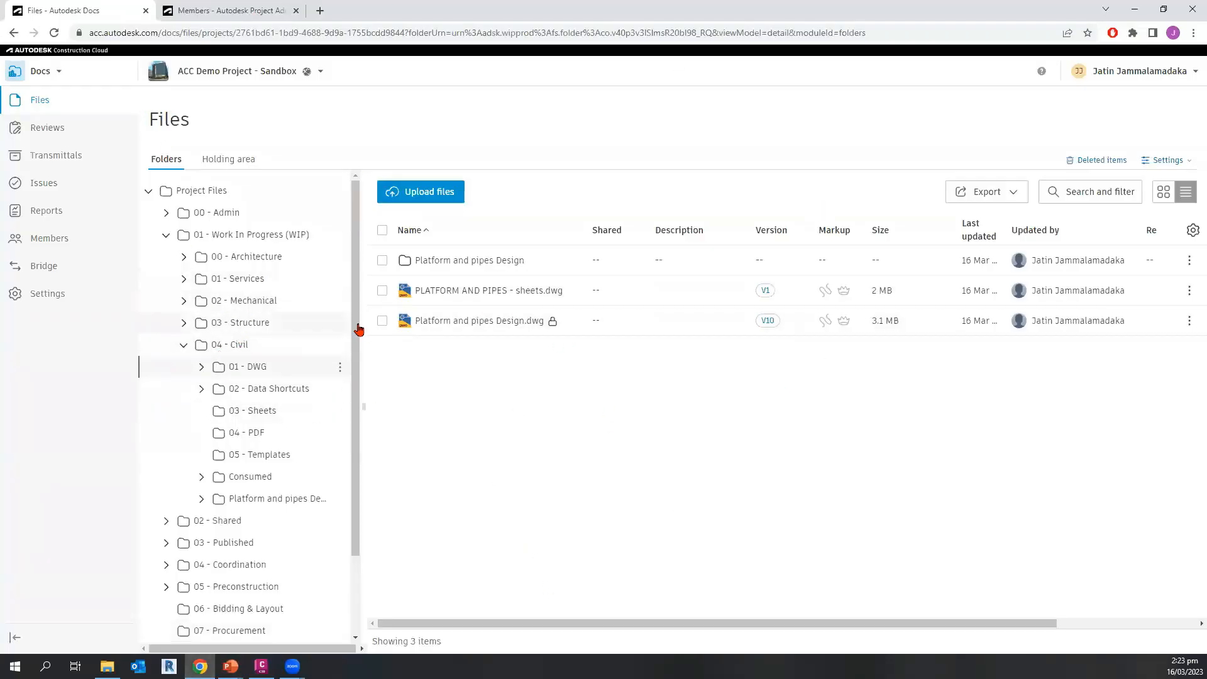
pyautogui.click(565, 322)
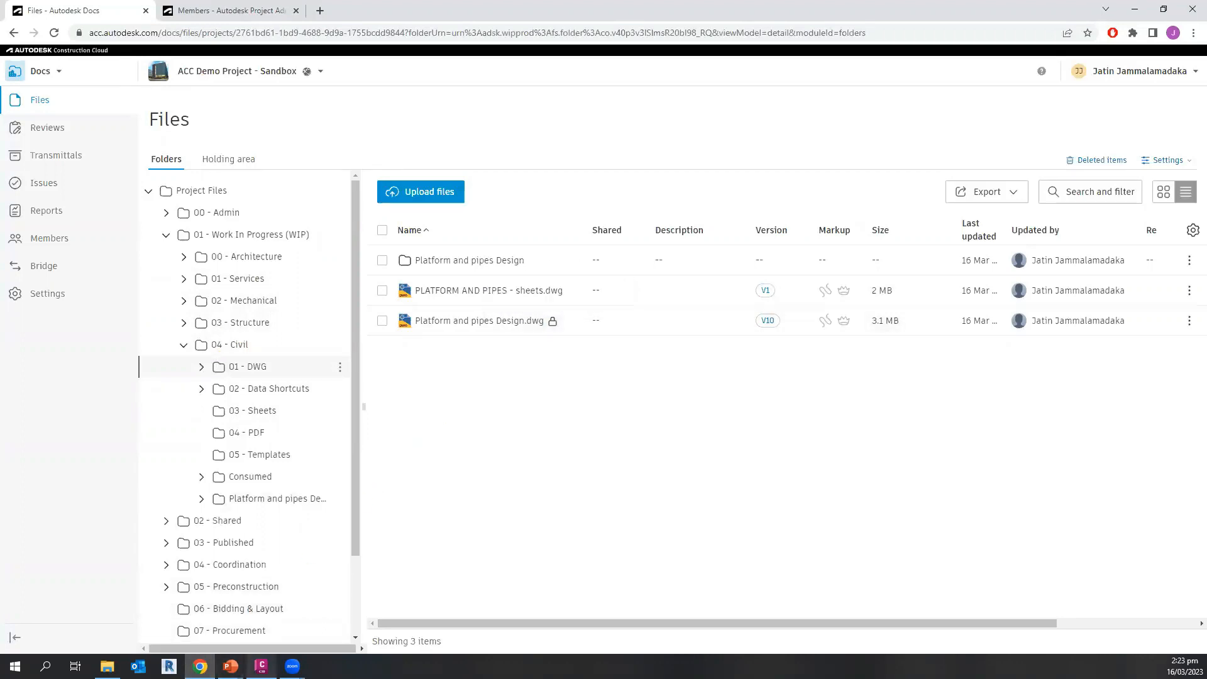
# - Alternate between Civil 3D and Chrome to relate the open drawing to its file entry, ending on the Civil 3D drawing
pyautogui.click(261, 665)
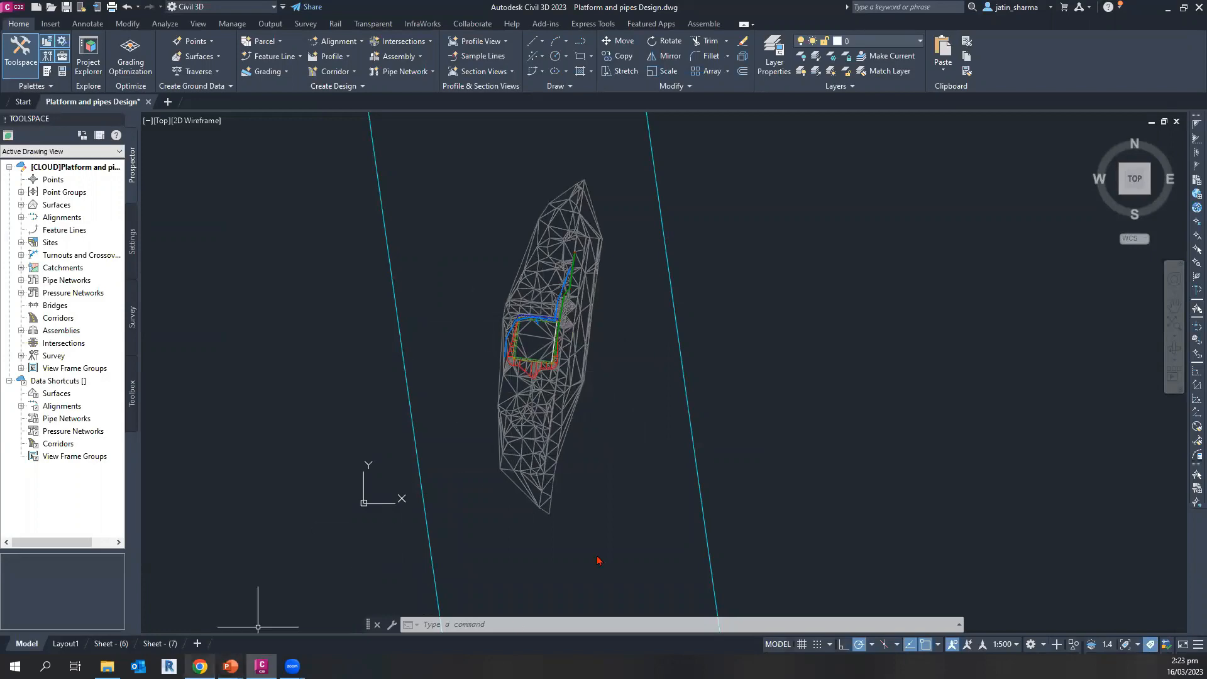
pyautogui.hotkey('alt', 'Tab')
pyautogui.moveTo(565, 322)
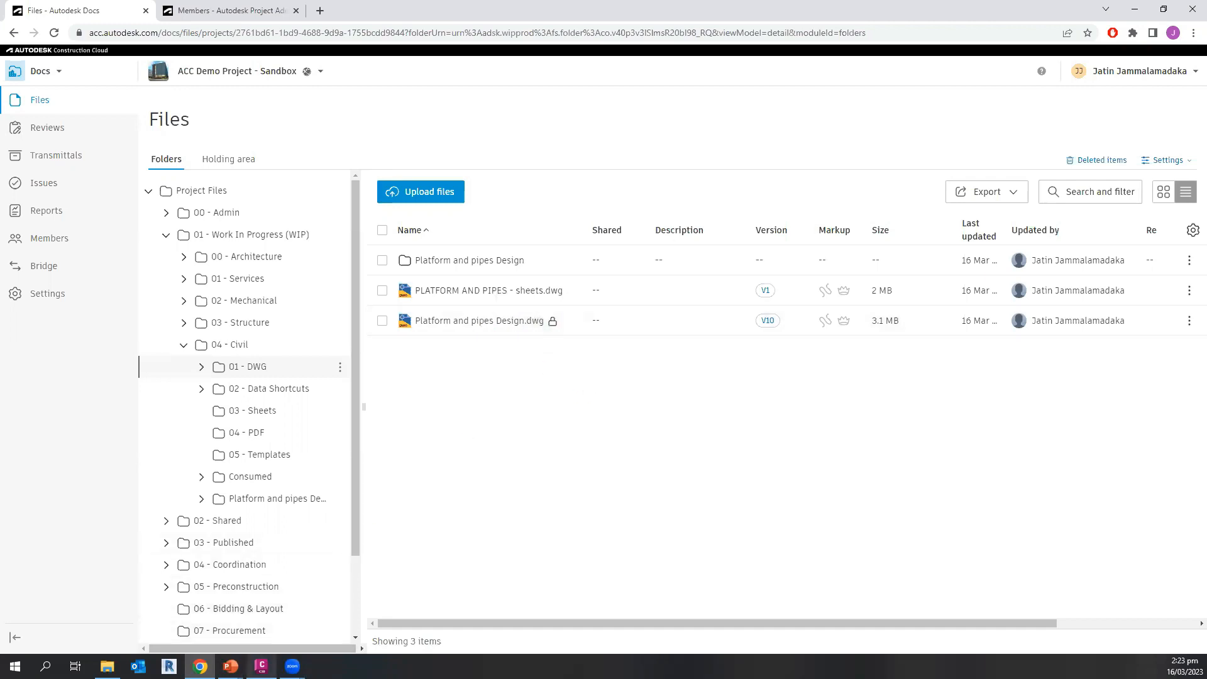
pyautogui.click(262, 665)
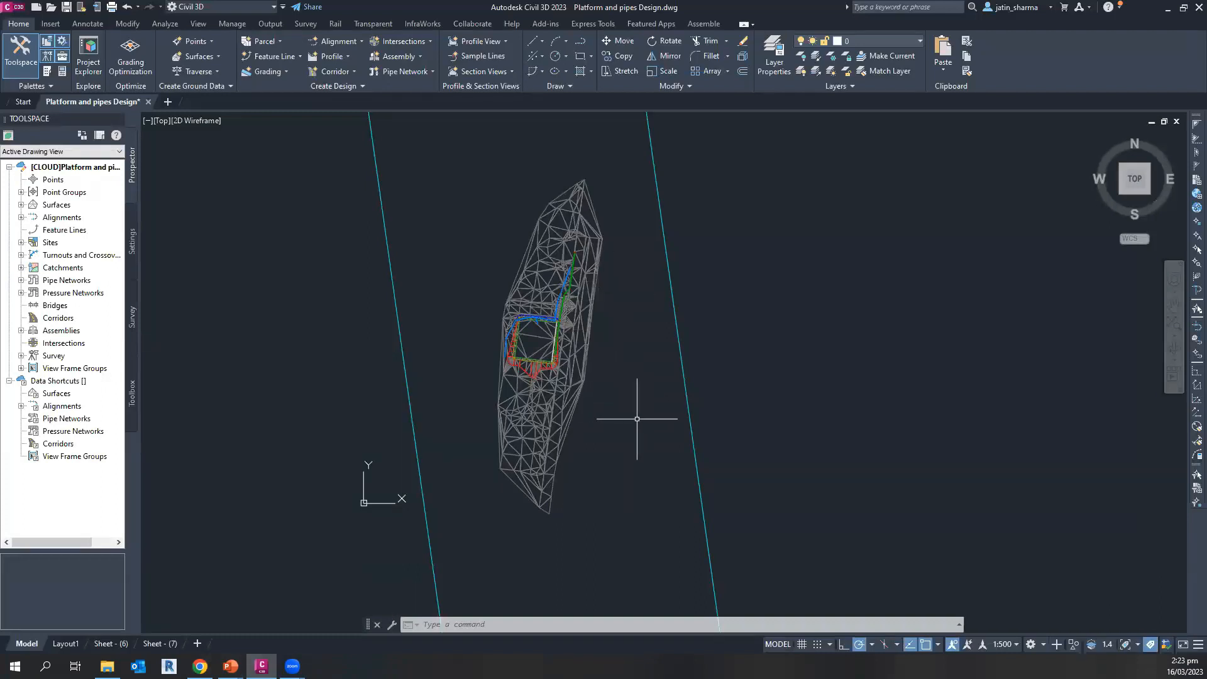
pyautogui.moveTo(636, 420); pyautogui.dragTo(626, 421, button='middle')
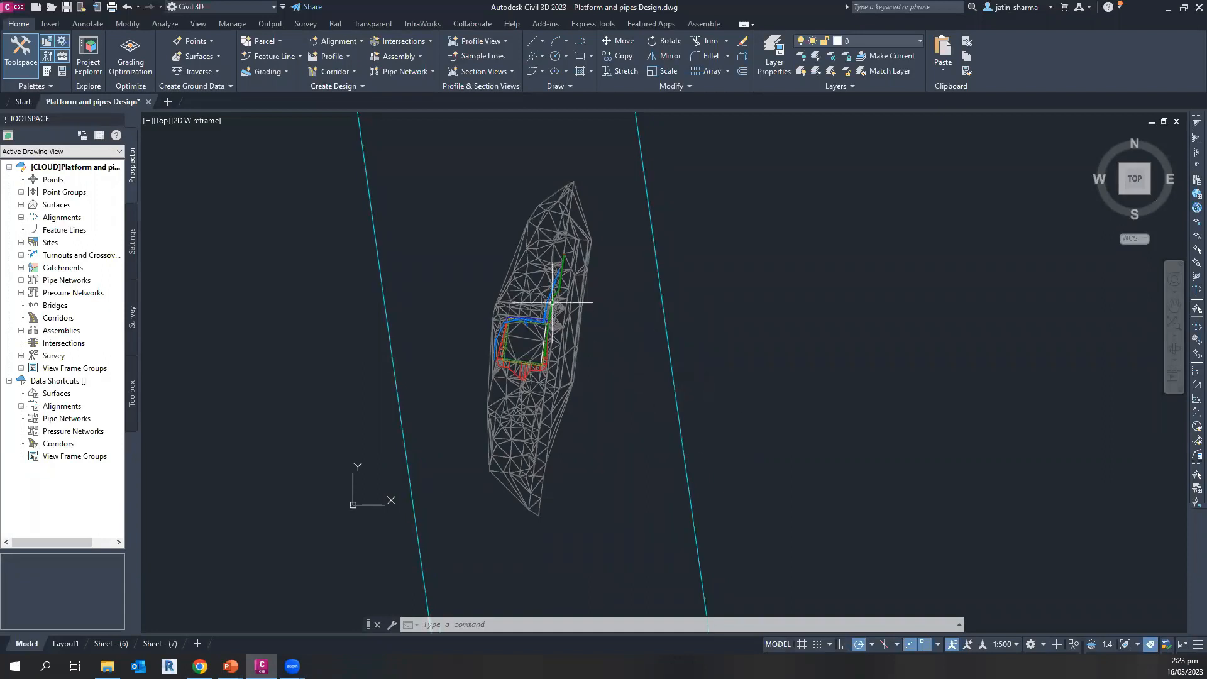
# - Start saving the drawing as a DWG to Autodesk Docs and browse to Vinzero - A2K Technologies > ACC Demo Project - Sandbox > Project Files
pyautogui.click(13, 9)
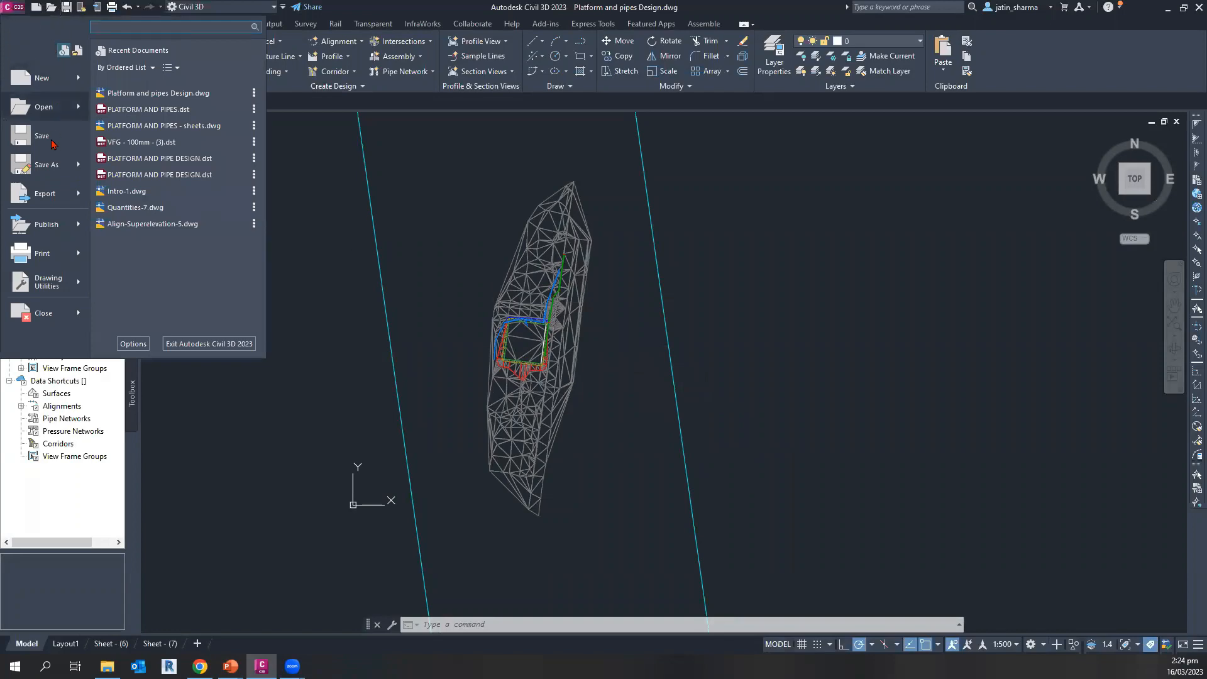
pyautogui.moveTo(49, 164)
pyautogui.click(214, 94)
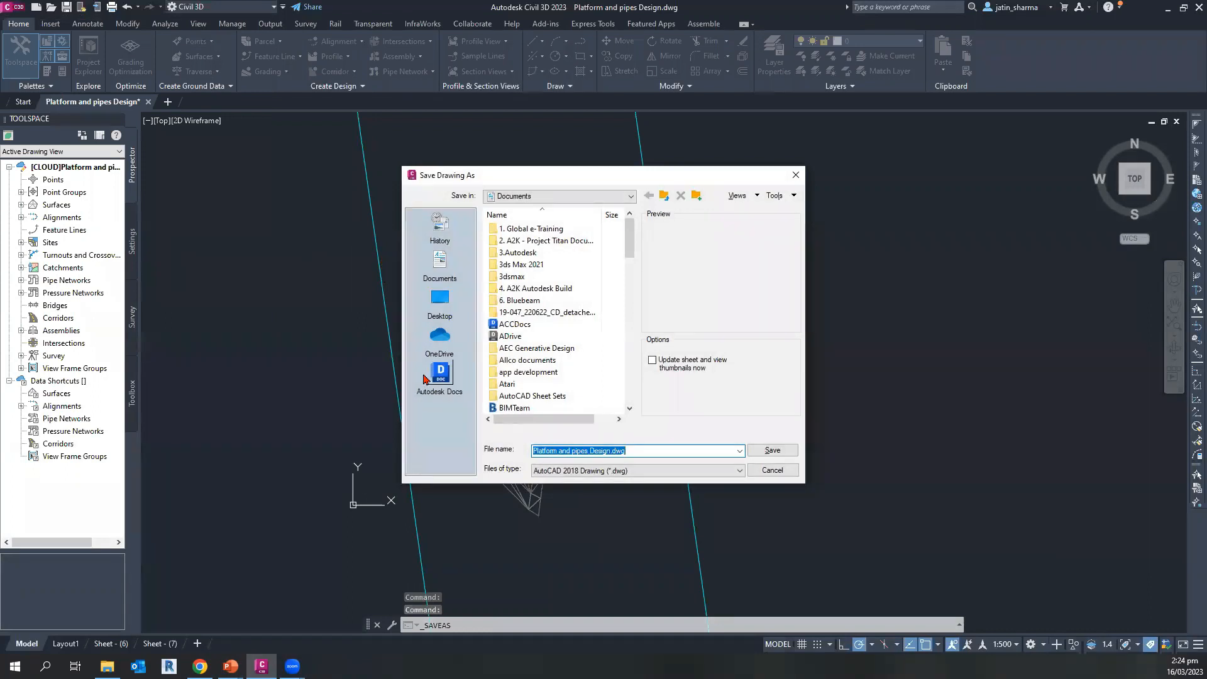
pyautogui.click(442, 377)
pyautogui.scroll(-6, 526, 336)
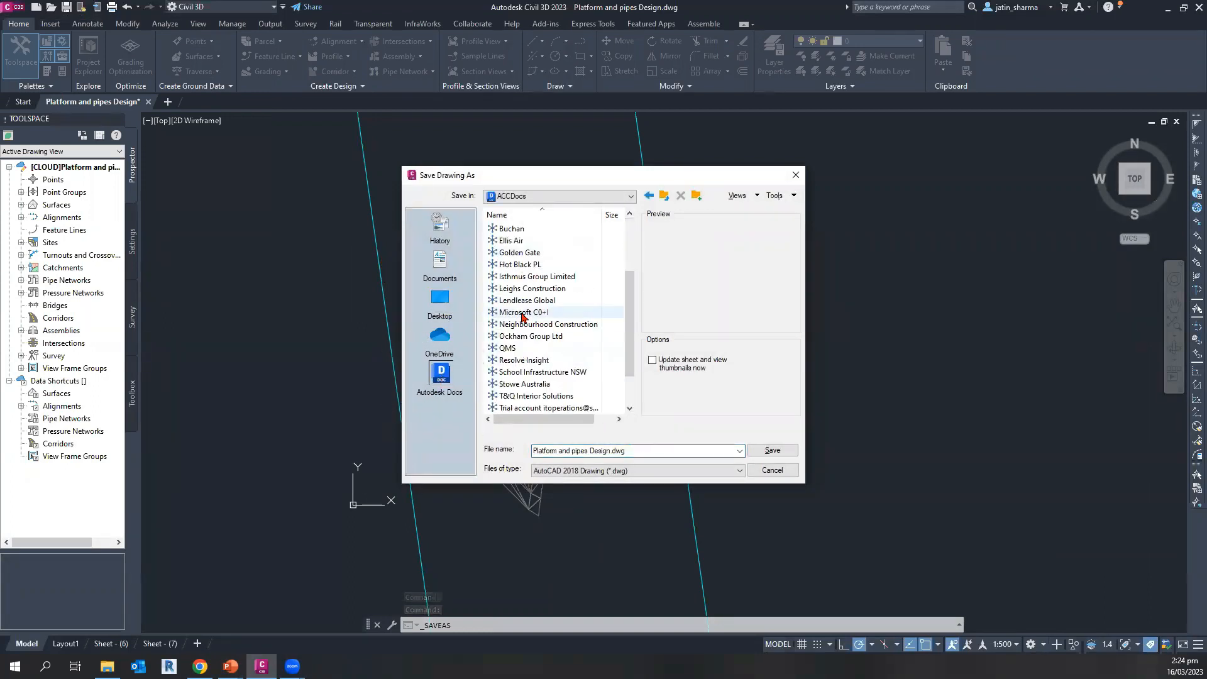
pyautogui.doubleClick(569, 396)
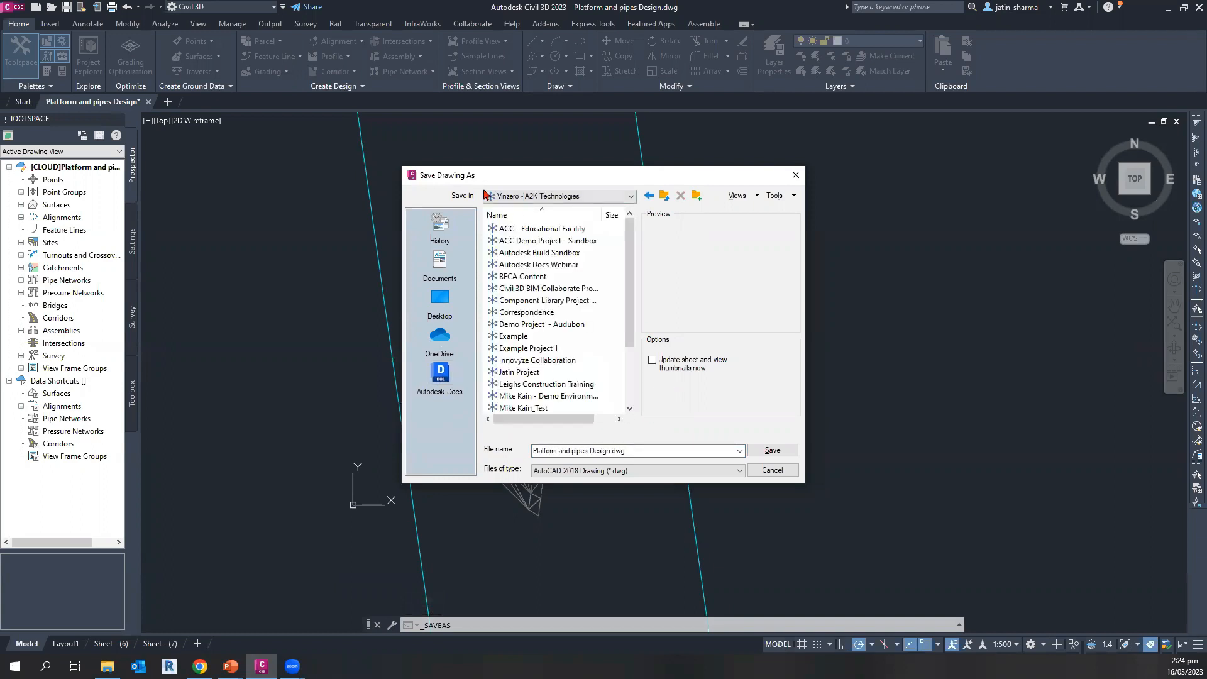
pyautogui.doubleClick(549, 243)
pyautogui.doubleClick(549, 231)
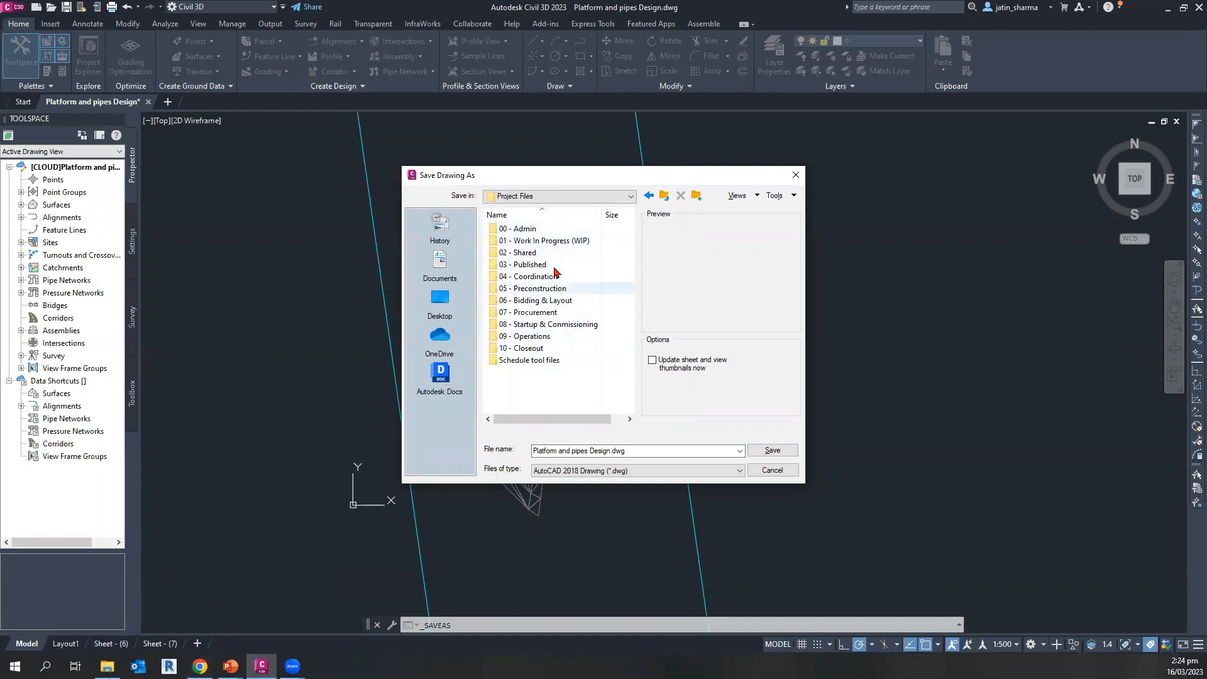
# - Browse to 01 - Work In Progress (WIP) > 04 - Civil > 01 - DWG as the save location and cancel the save
pyautogui.doubleClick(561, 241)
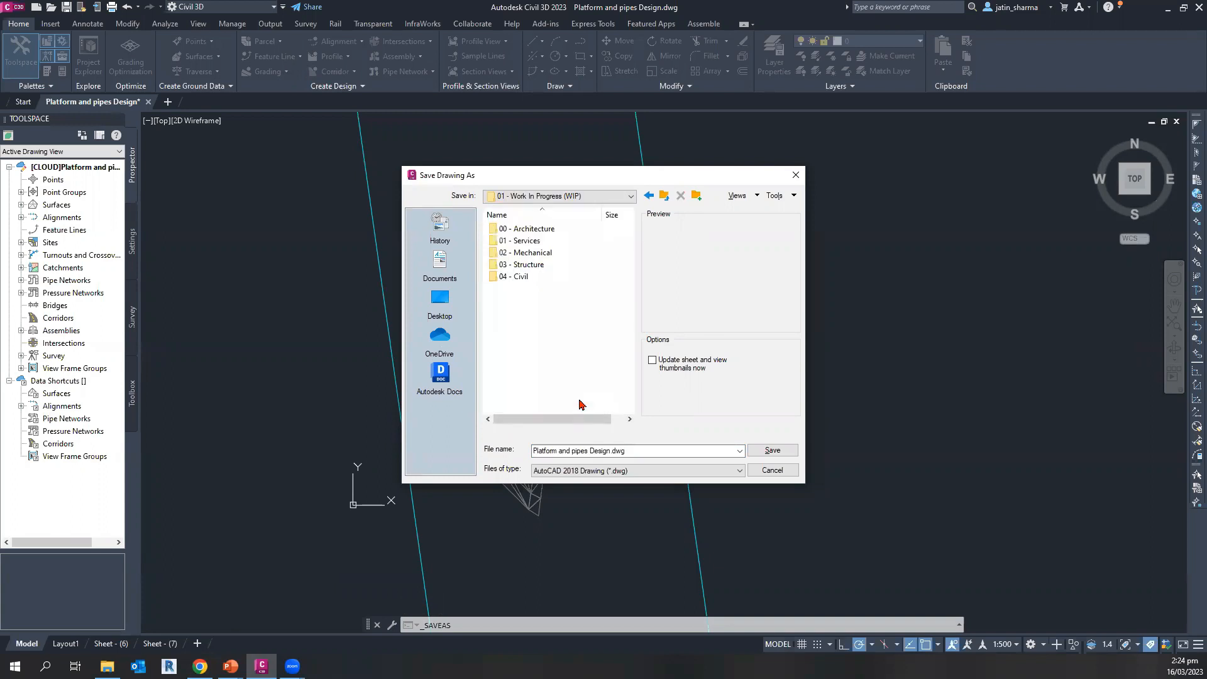
pyautogui.doubleClick(528, 277)
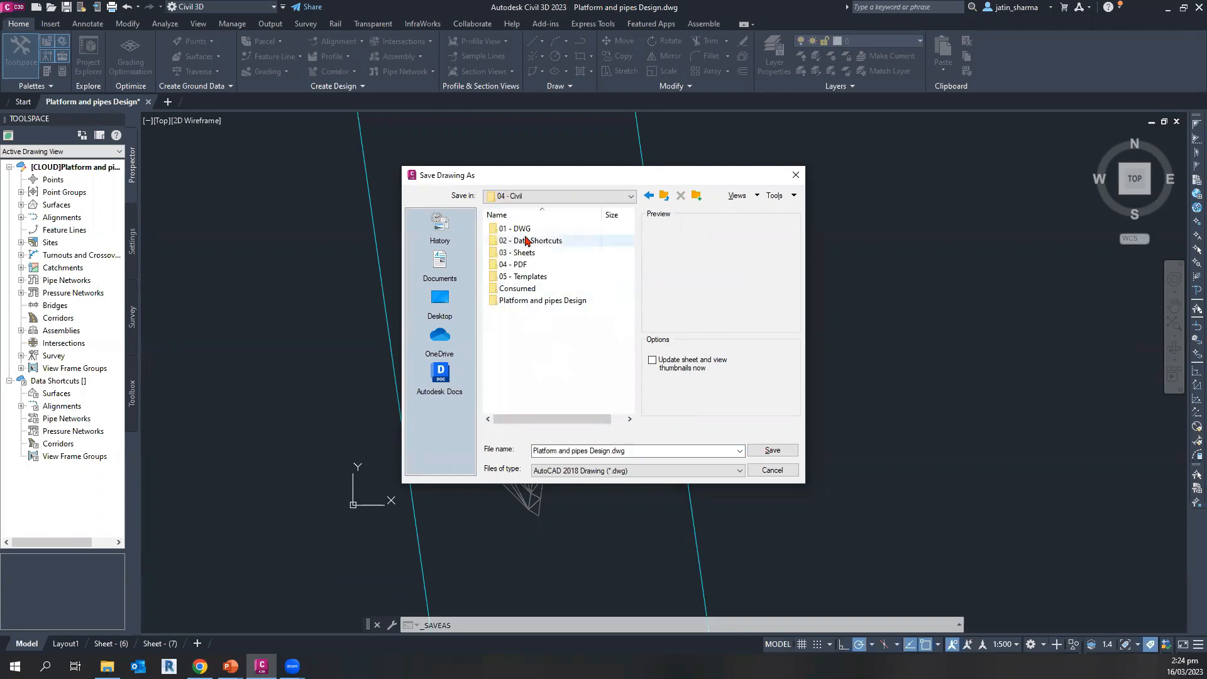
pyautogui.doubleClick(521, 229)
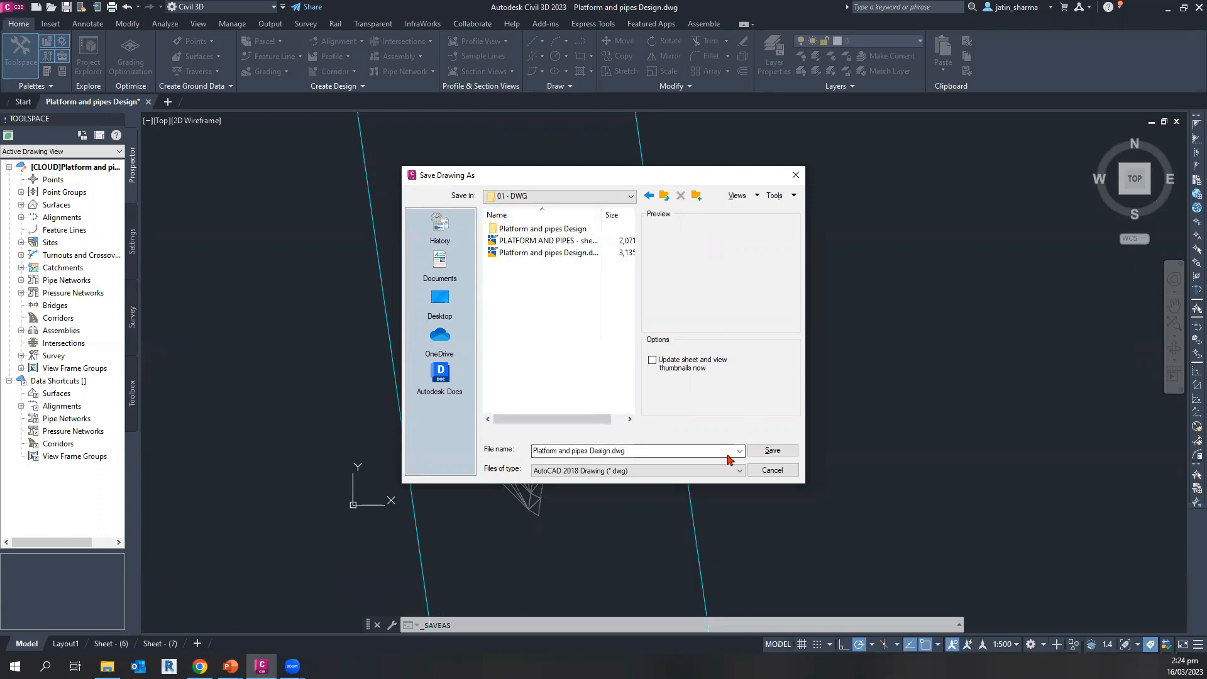
pyautogui.press('ctrl')
pyautogui.press('ctrl')
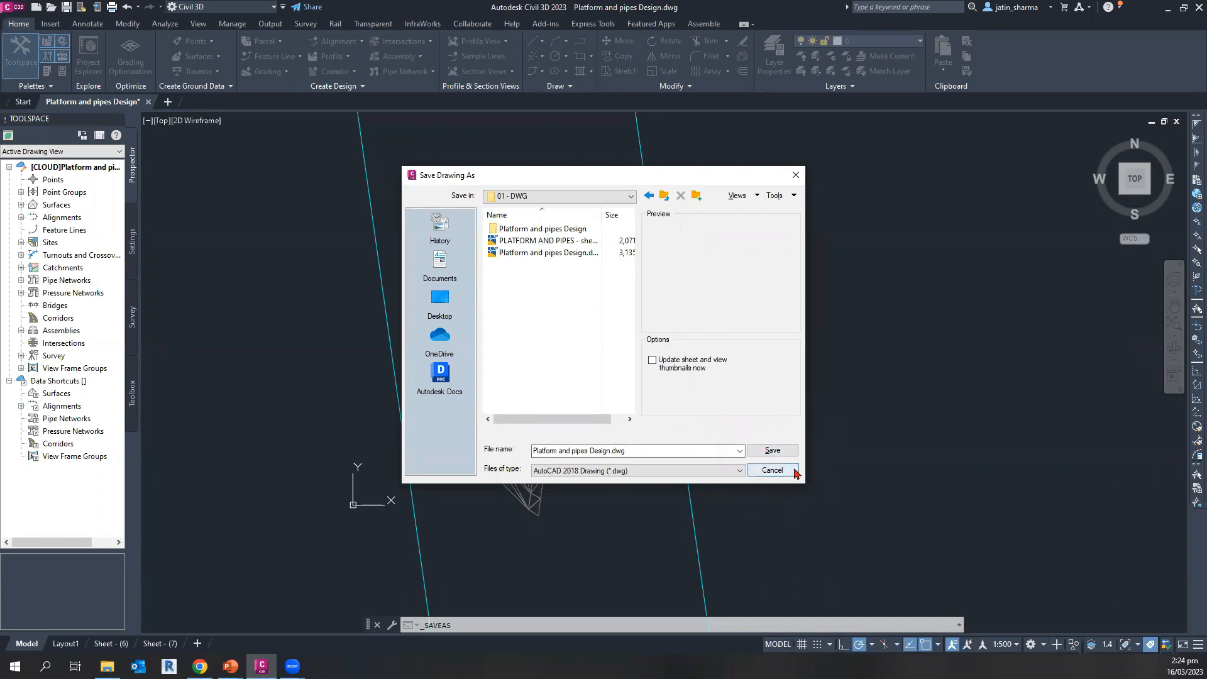
pyautogui.click(772, 470)
# - Show the local DWG folder in File Explorer over Chrome, return to Civil 3D and view the Save As command before dismissing it
pyautogui.click(199, 666)
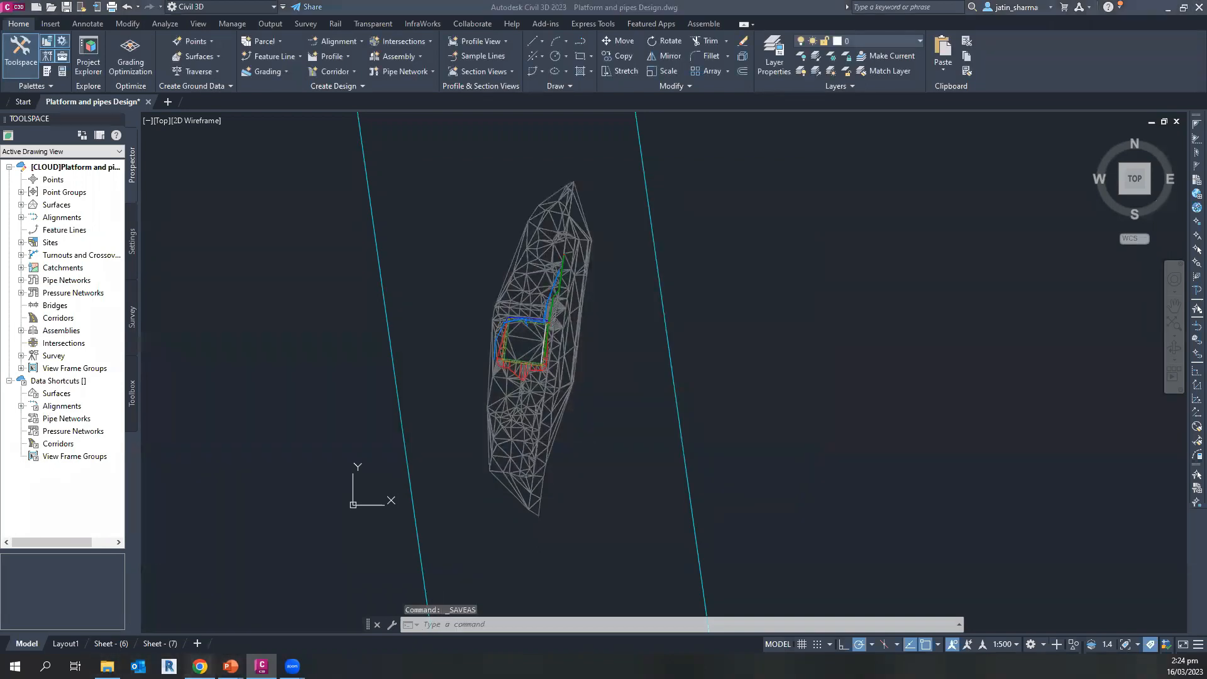
pyautogui.click(108, 666)
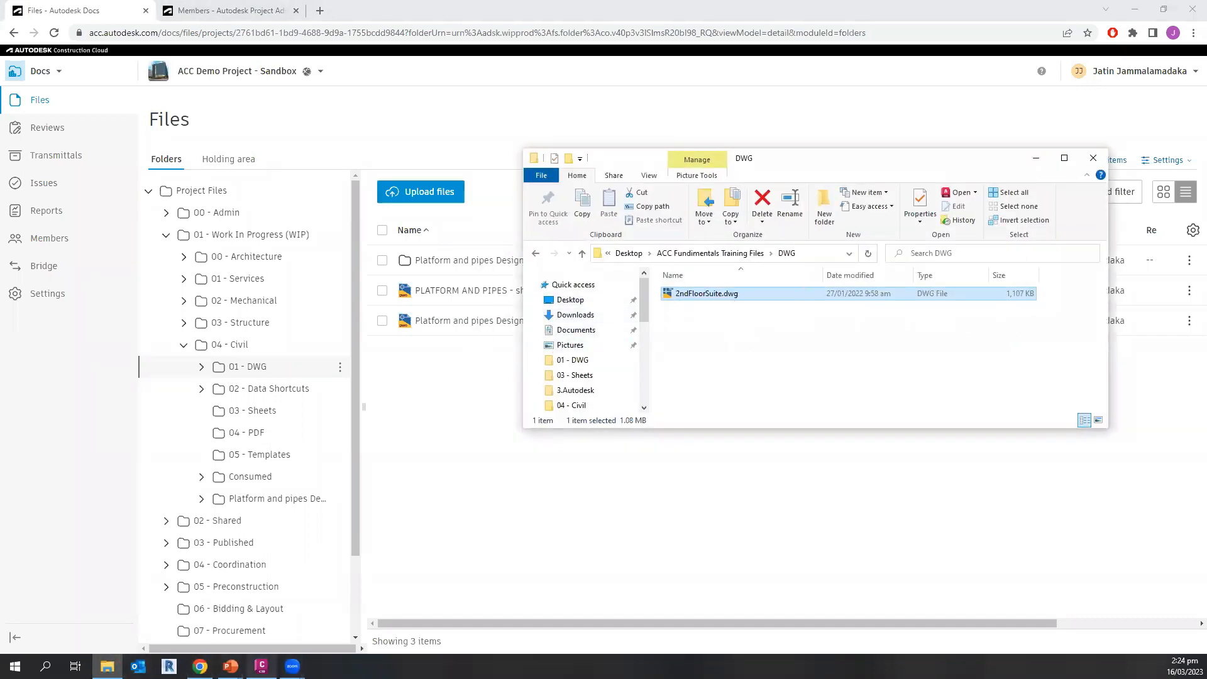
pyautogui.click(261, 667)
pyautogui.click(14, 7)
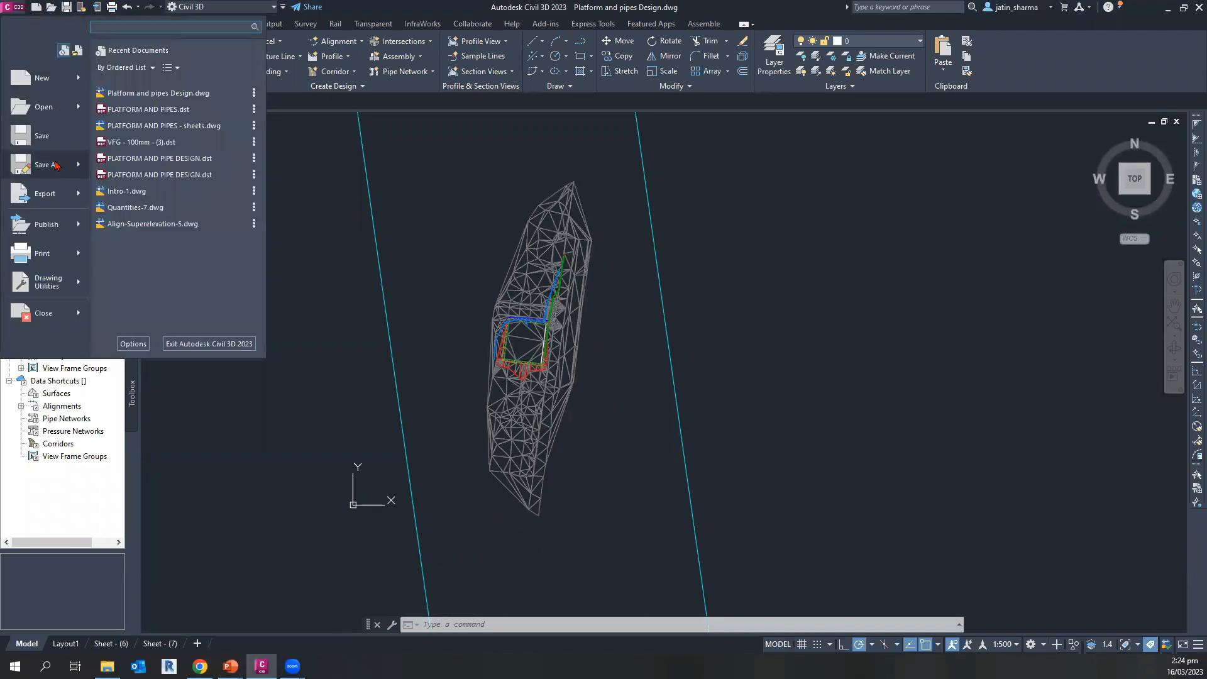
pyautogui.moveTo(57, 165)
pyautogui.click(799, 333)
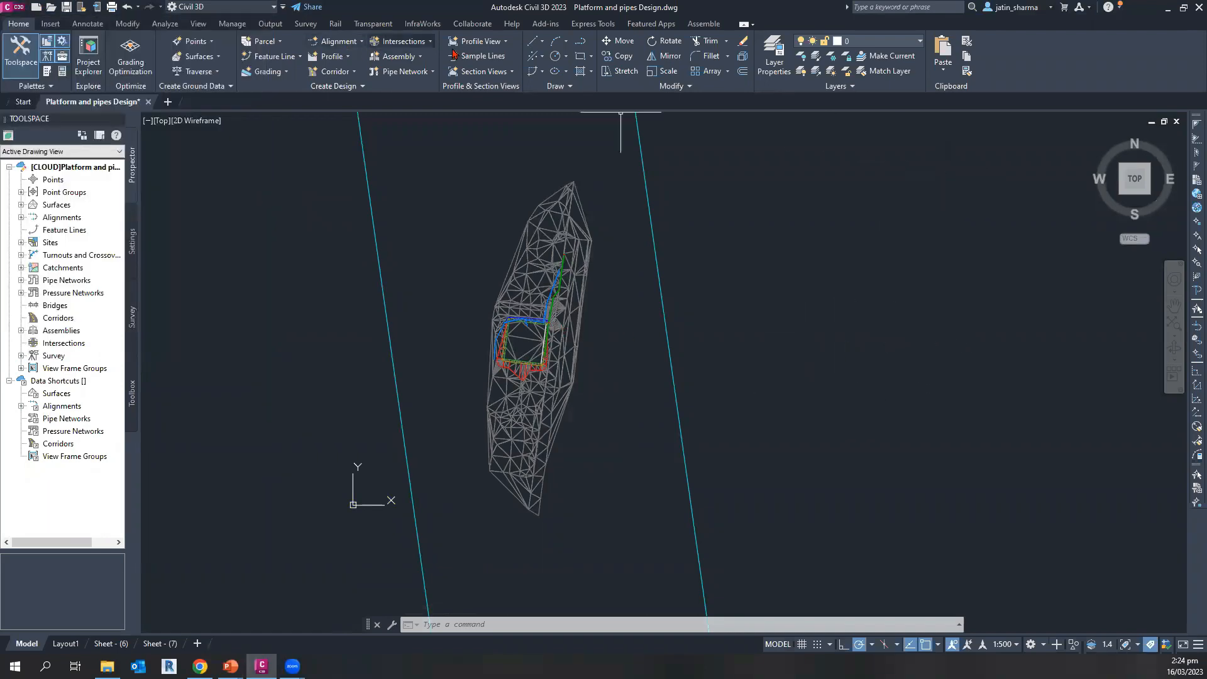
# - Examine the sheets to upload with Push to Autodesk Docs for the Platform and pipes Design drawing, and close the palette
pyautogui.click(473, 24)
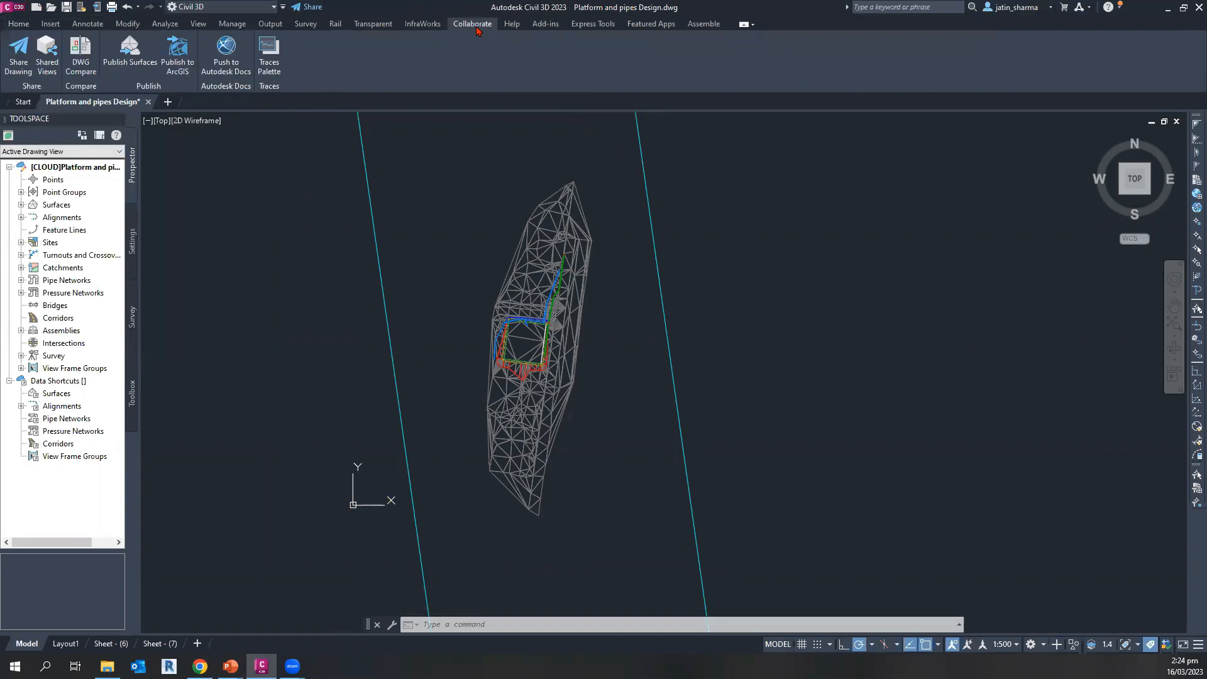
pyautogui.click(233, 70)
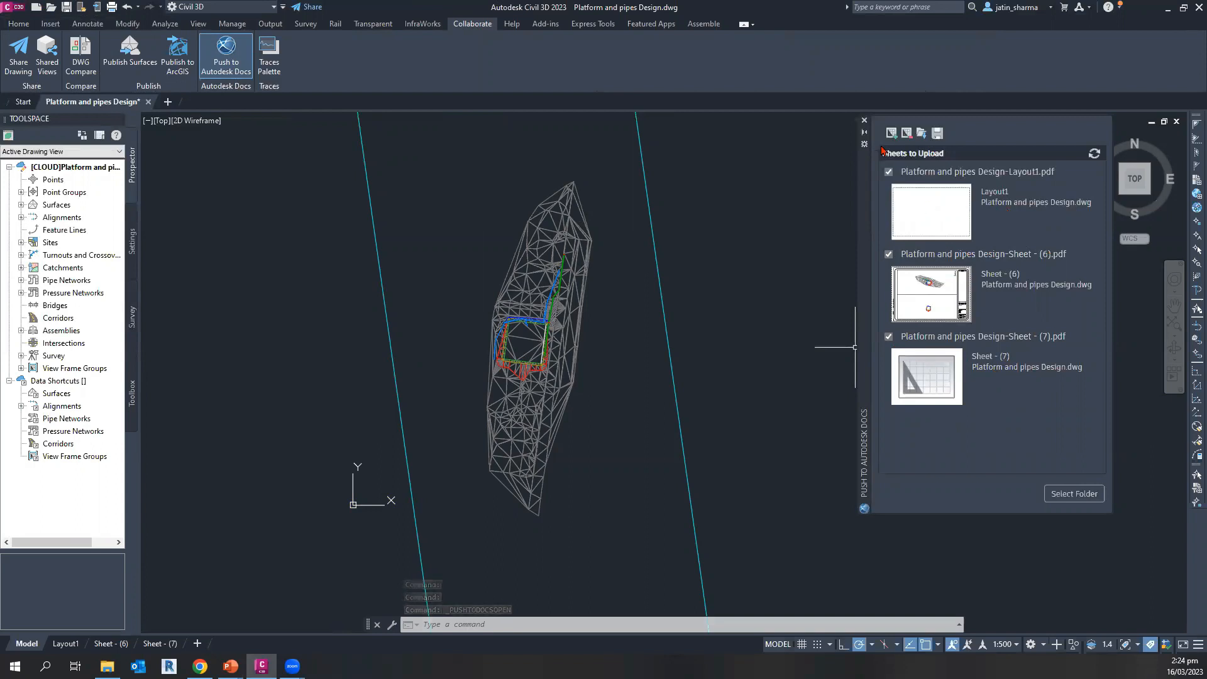
pyautogui.click(864, 120)
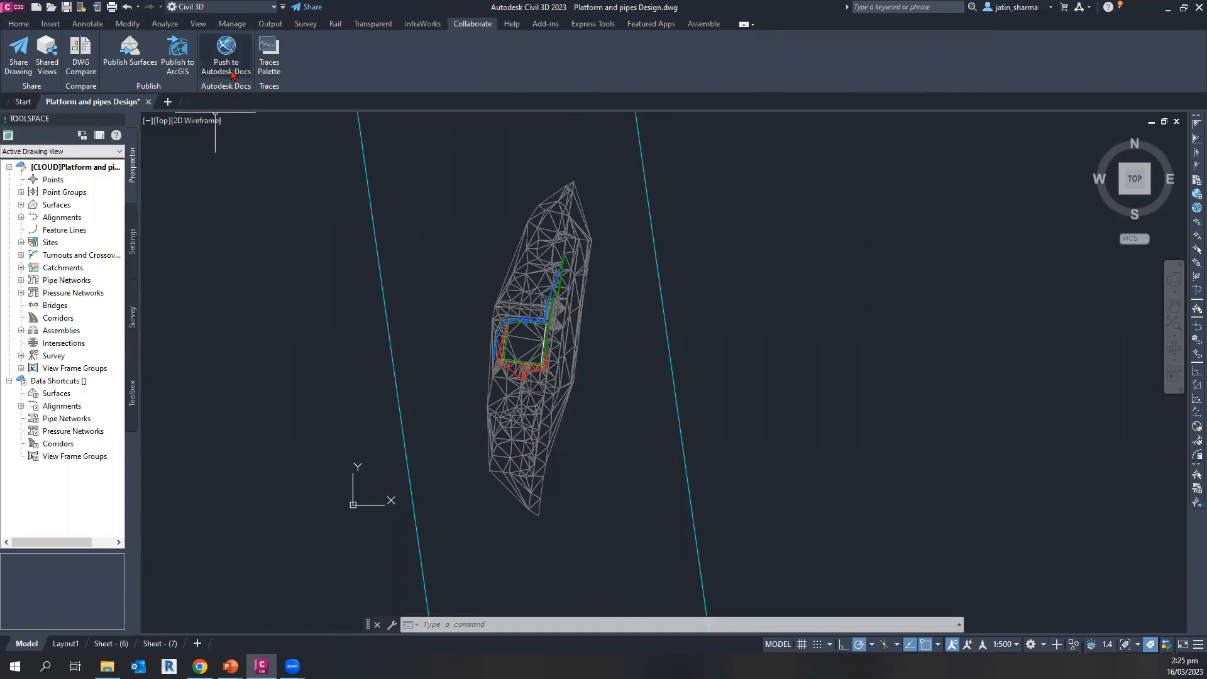
# - Check the lock on Platform and pipes Design.dwg in the Docs file list in Chrome and return to Civil 3D
pyautogui.moveTo(446, 338); pyautogui.dragTo(481, 347, button='middle')
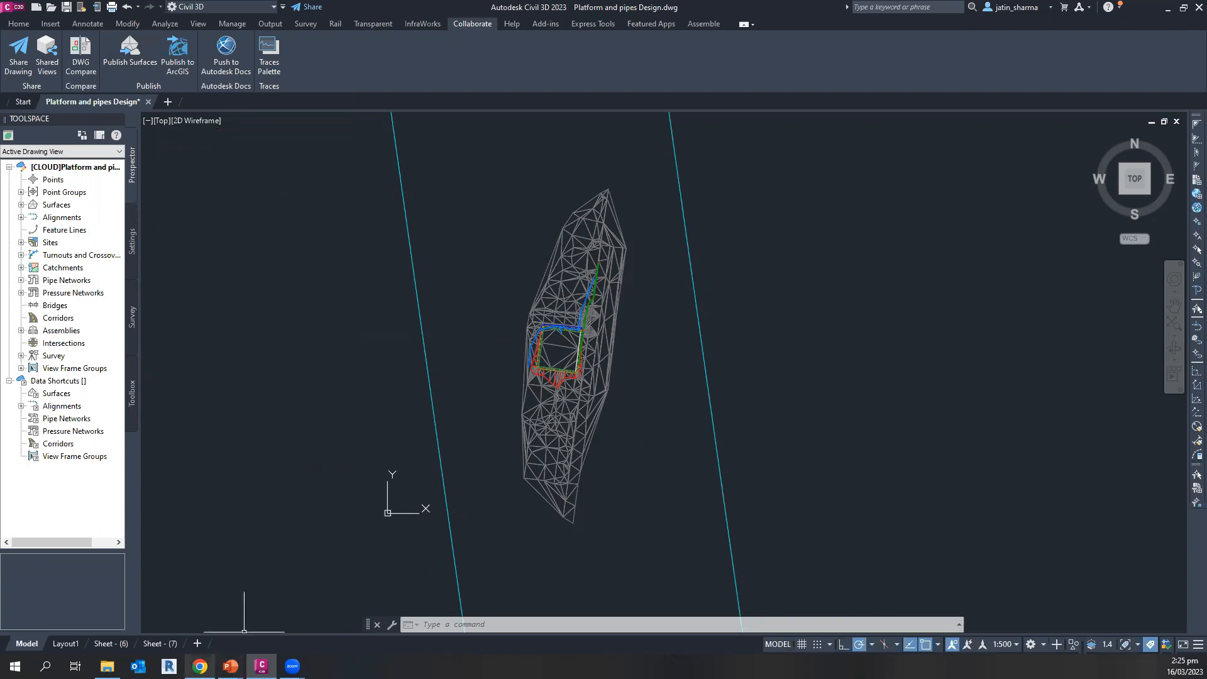
pyautogui.moveTo(199, 666)
pyautogui.click(154, 606)
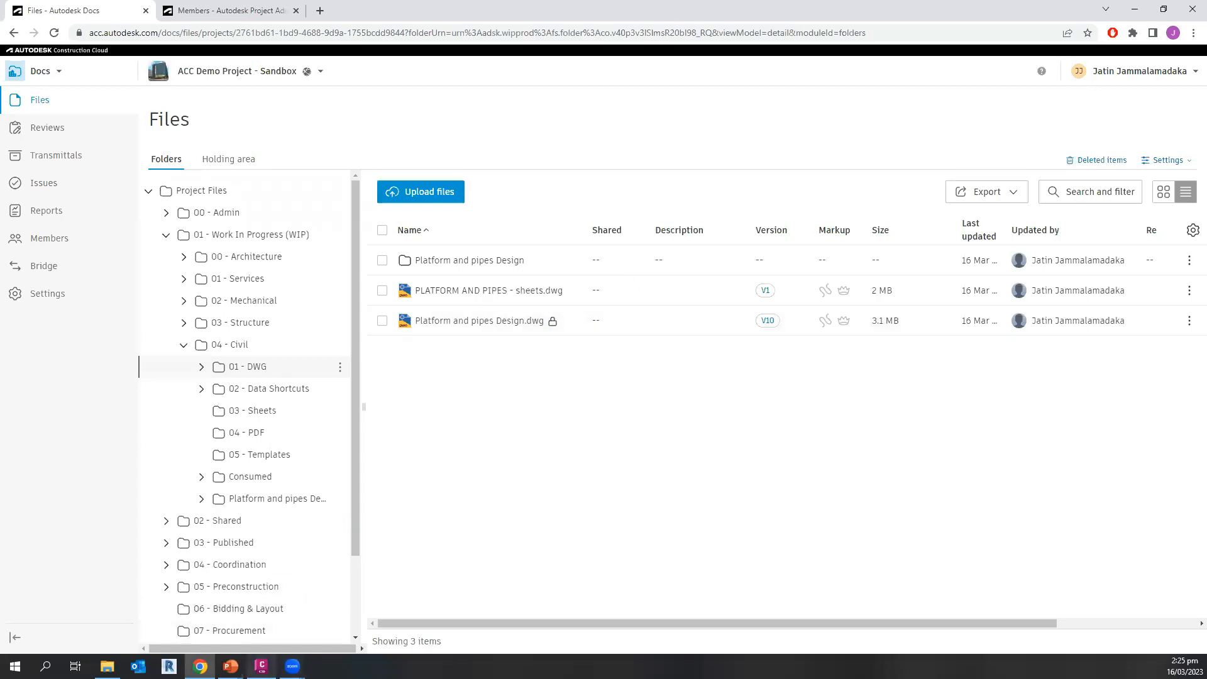
pyautogui.click(261, 666)
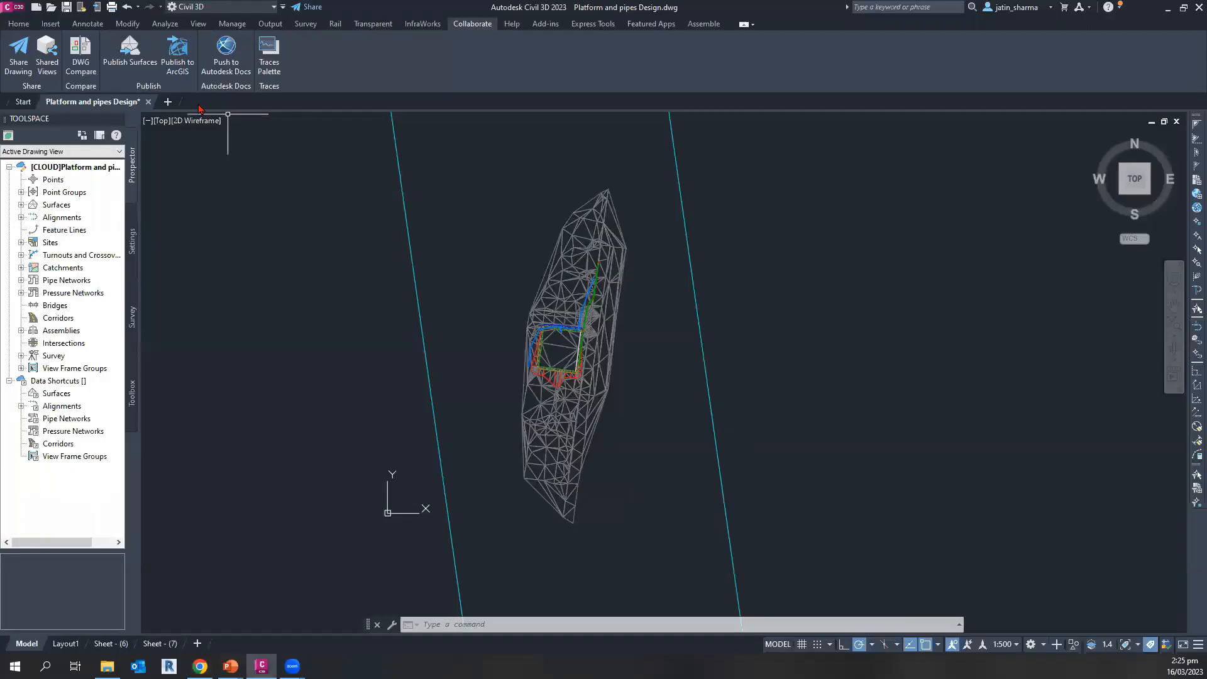
# - Close the Platform and pipes Design drawing and refresh the 01 - DWG folder on the Civil 3D start page
pyautogui.click(149, 101)
pyautogui.click(645, 366)
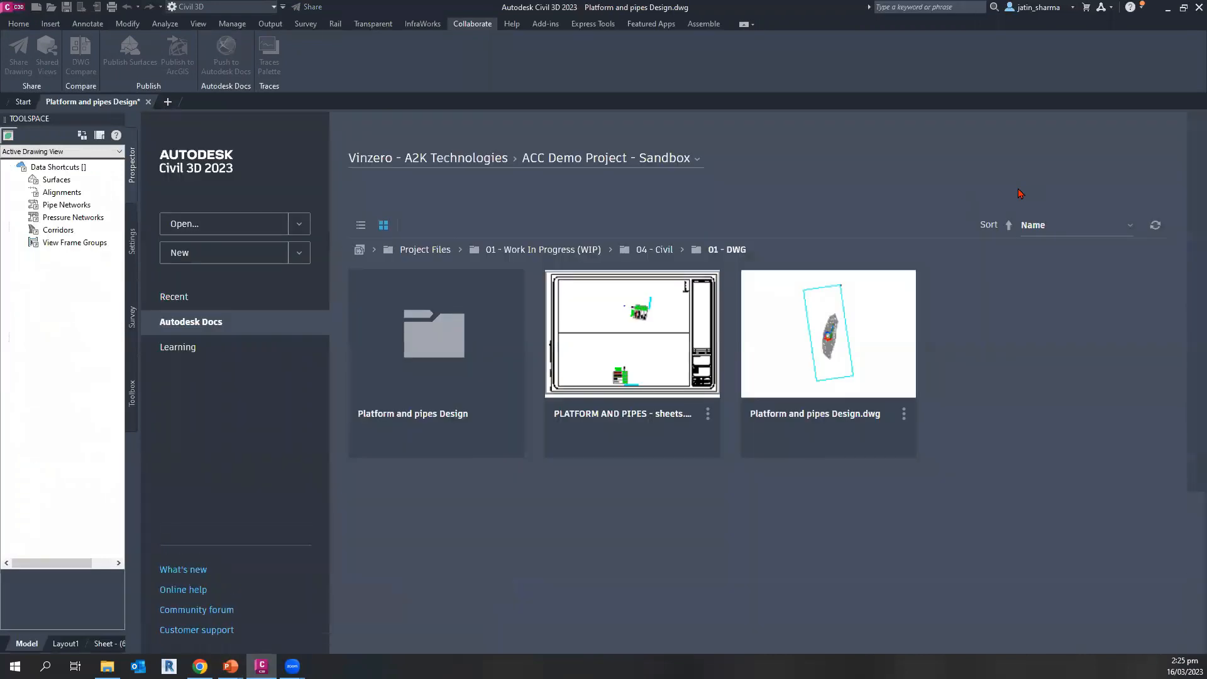
pyautogui.click(1172, 226)
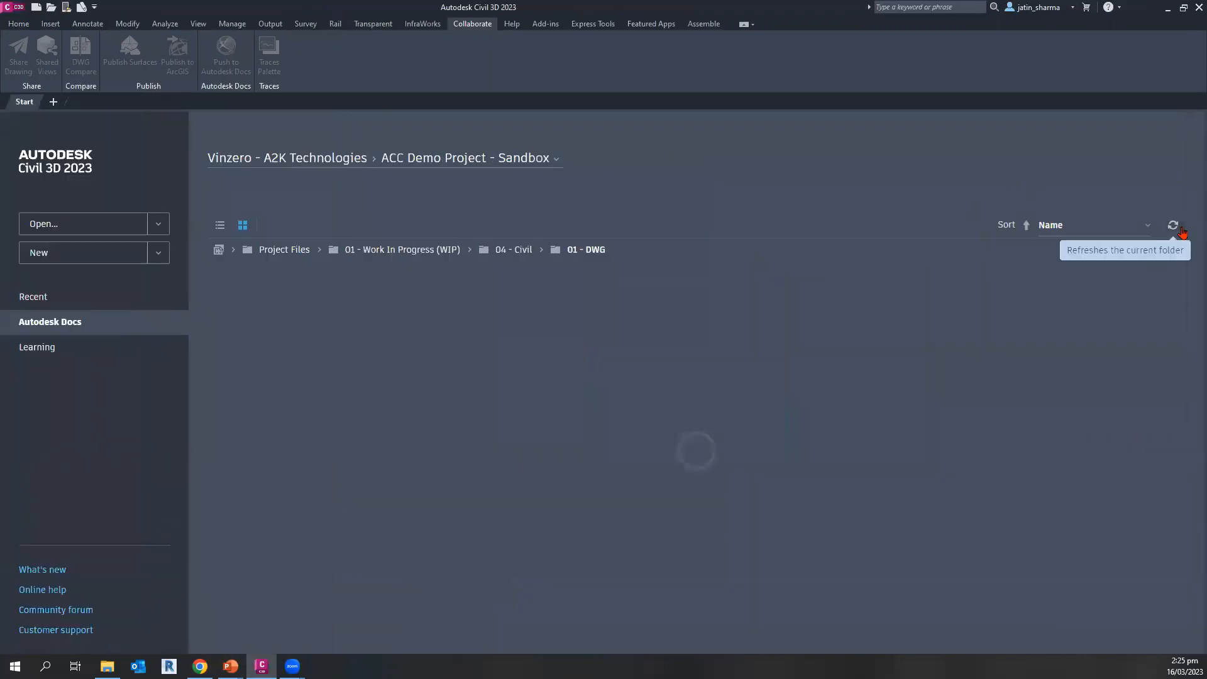
# - Switch to Chrome and check the lock status of Platform and pipes Design.dwg in the 01 - DWG folder
pyautogui.click(200, 666)
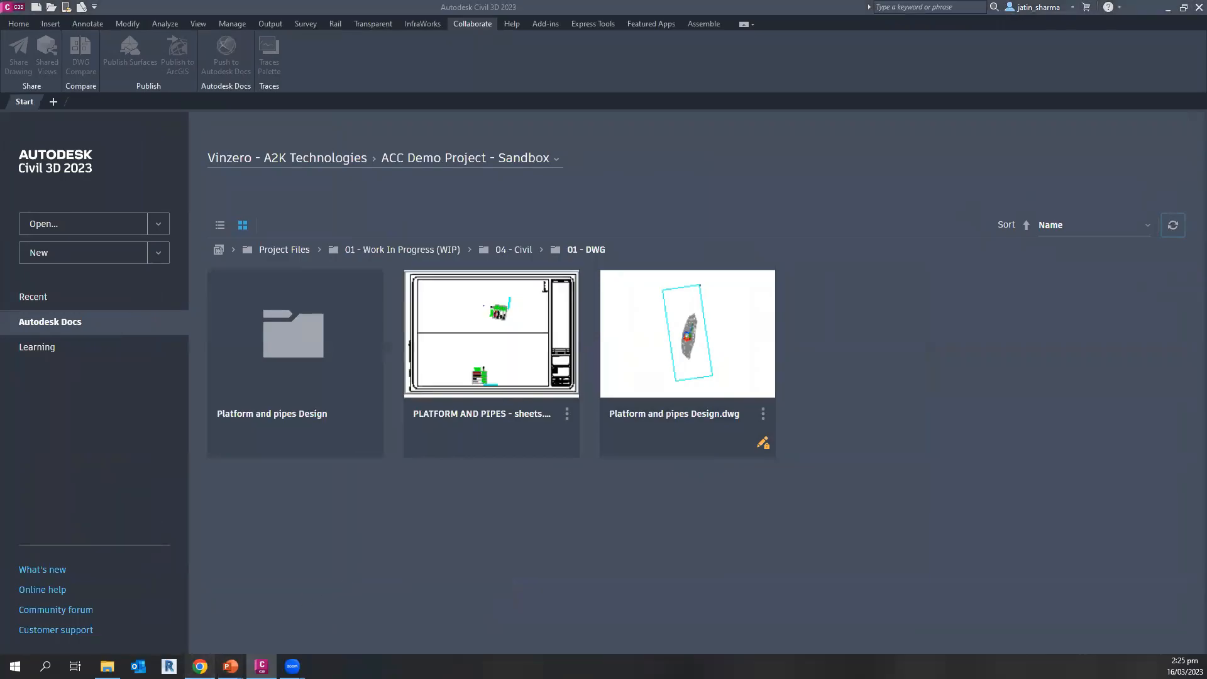
pyautogui.click(547, 328)
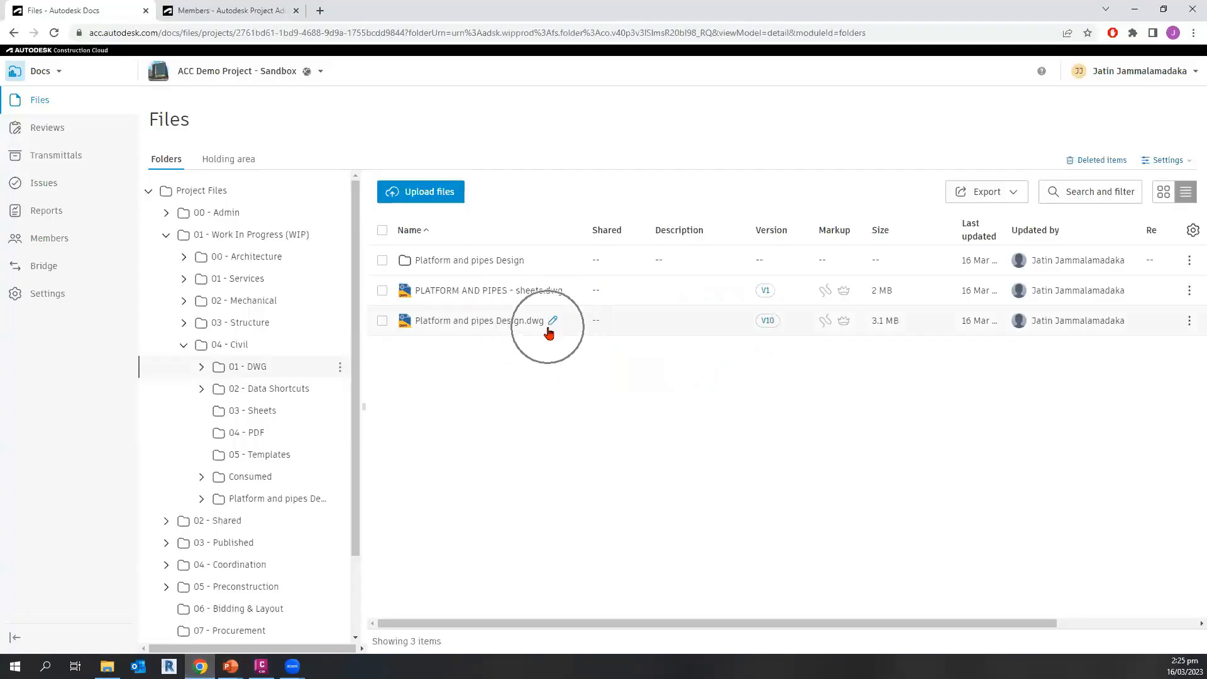
pyautogui.click(548, 332)
pyautogui.click(549, 332)
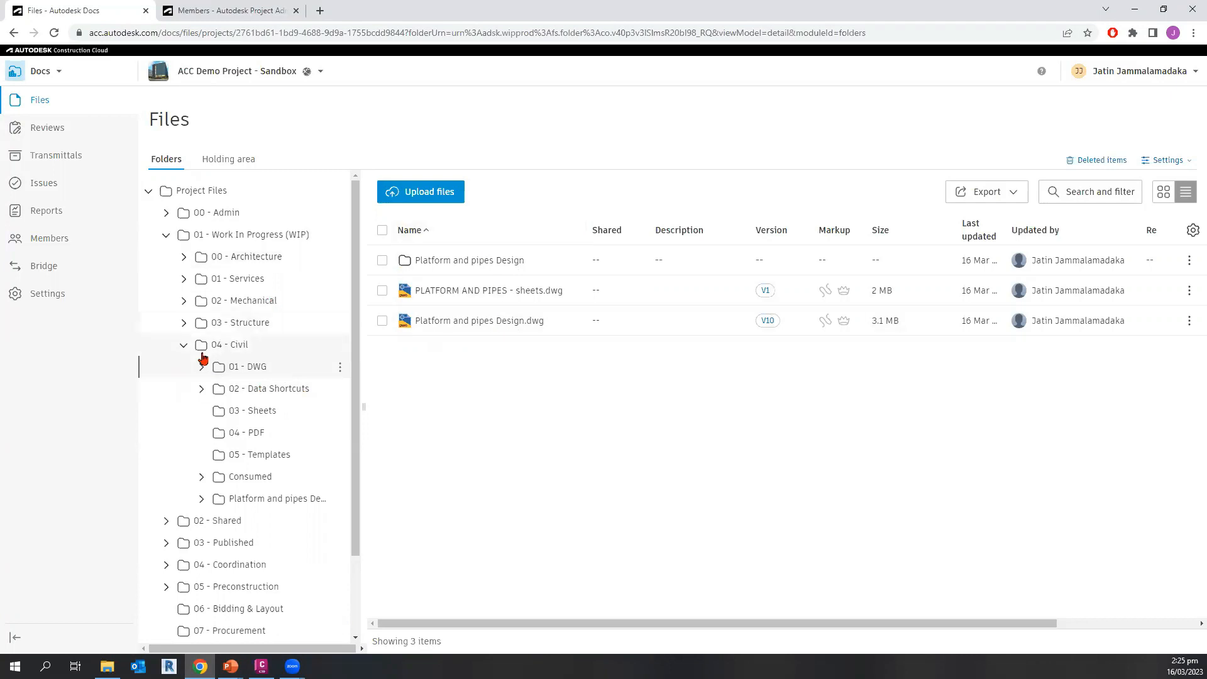
# - Open Design Collaboration for ACC Demo Project - Sandbox and expand its timeline to list each team separately
pyautogui.click(56, 78)
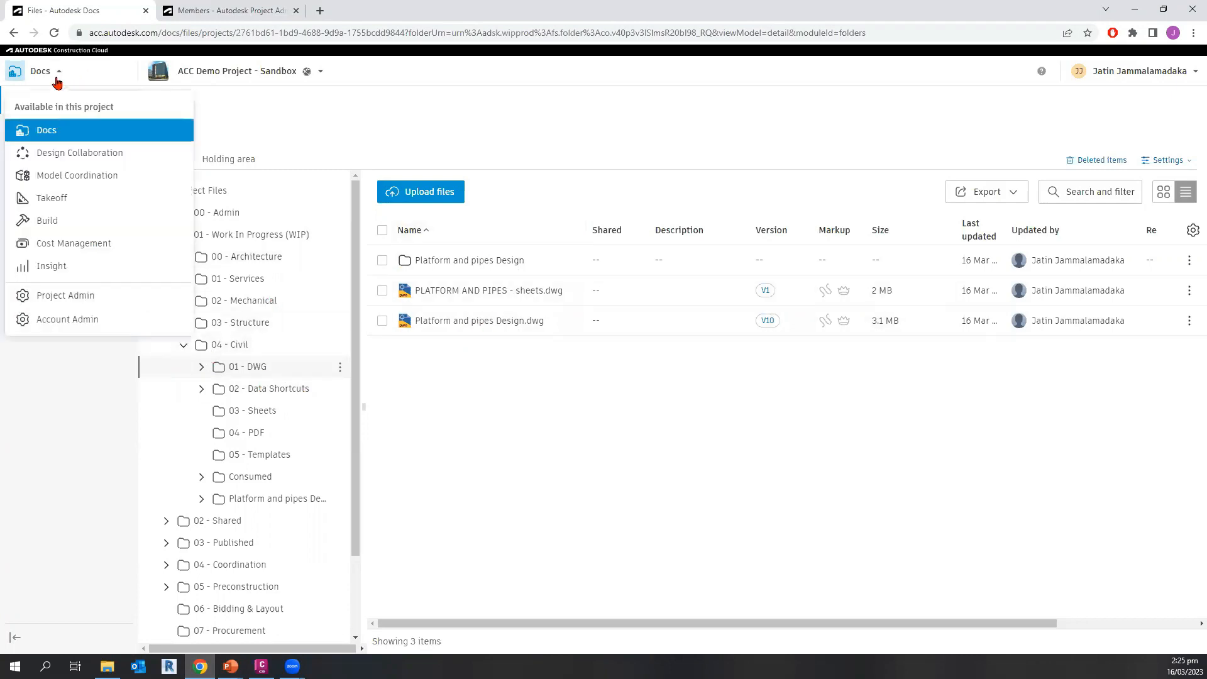
pyautogui.click(113, 153)
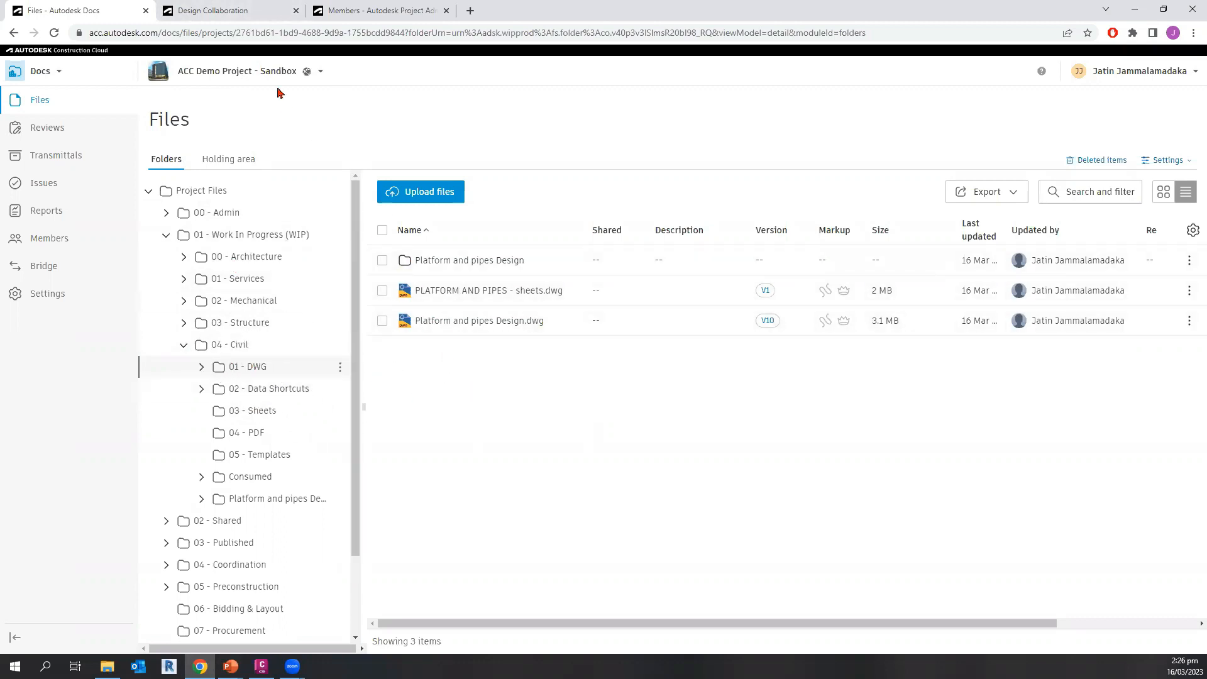
pyautogui.click(262, 12)
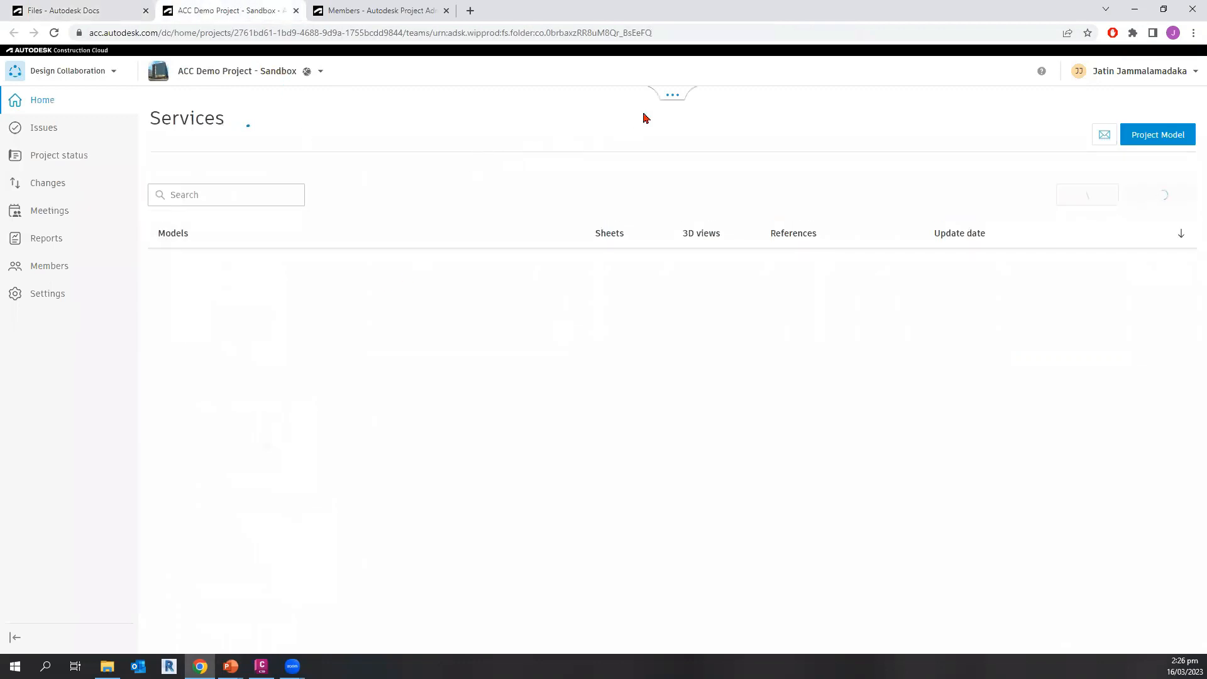
pyautogui.click(673, 95)
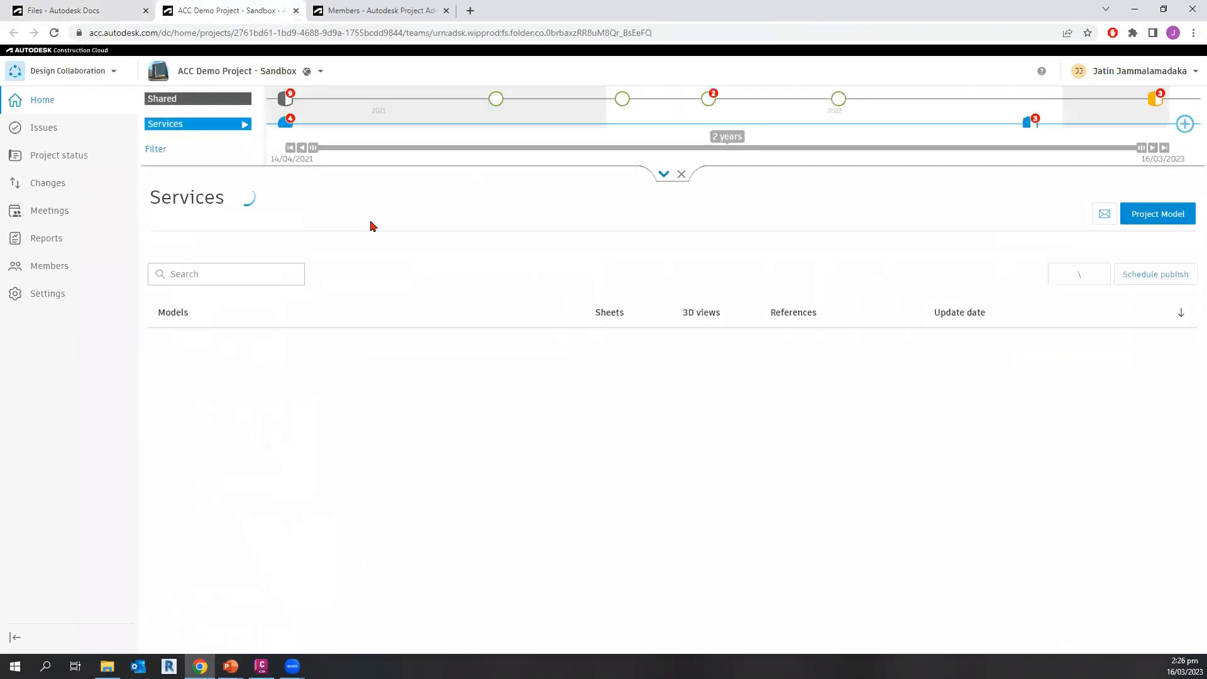
pyautogui.click(189, 100)
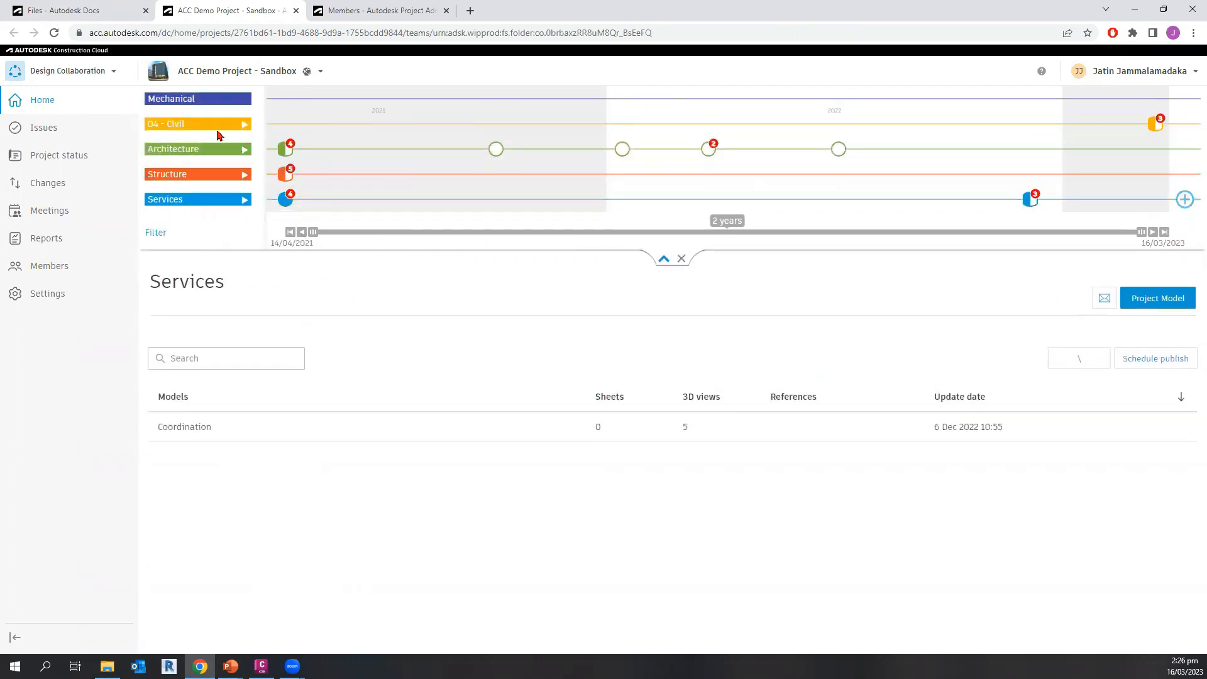
# - Compare the timeline teams with the Work In Progress folders in Docs and collapse the 04 - Civil folder
pyautogui.press('ctrl')
pyautogui.press('ctrl')
pyautogui.press('ctrl')
pyautogui.click(98, 12)
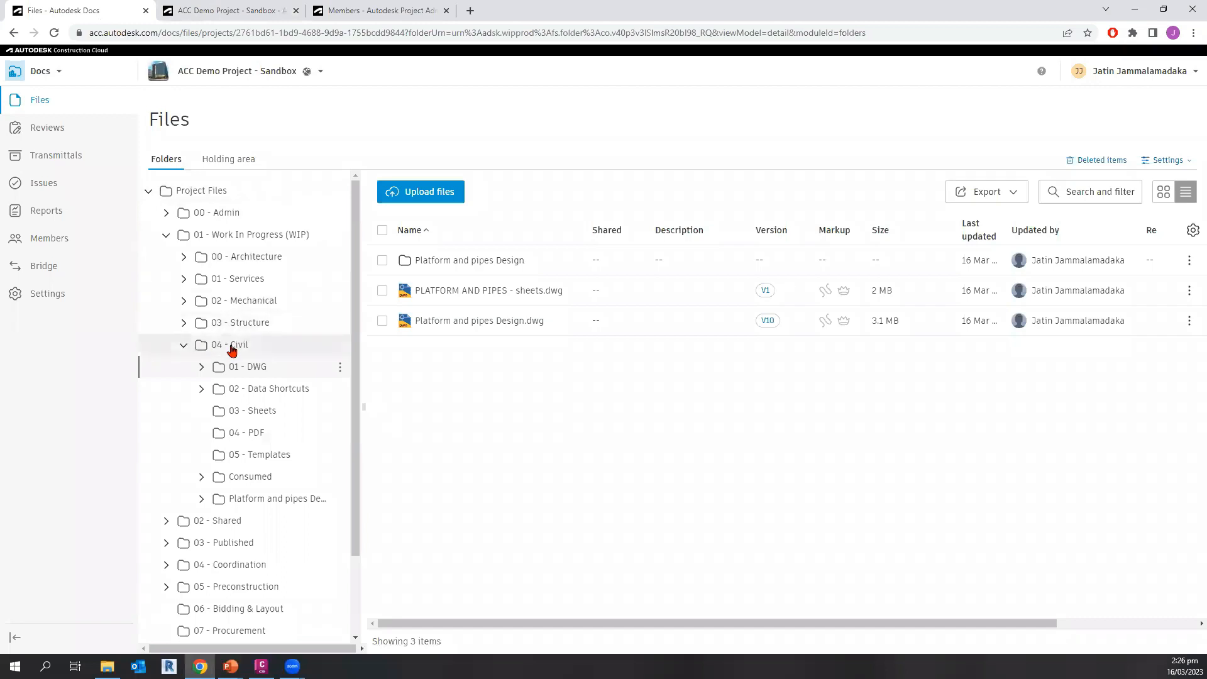
pyautogui.click(233, 350)
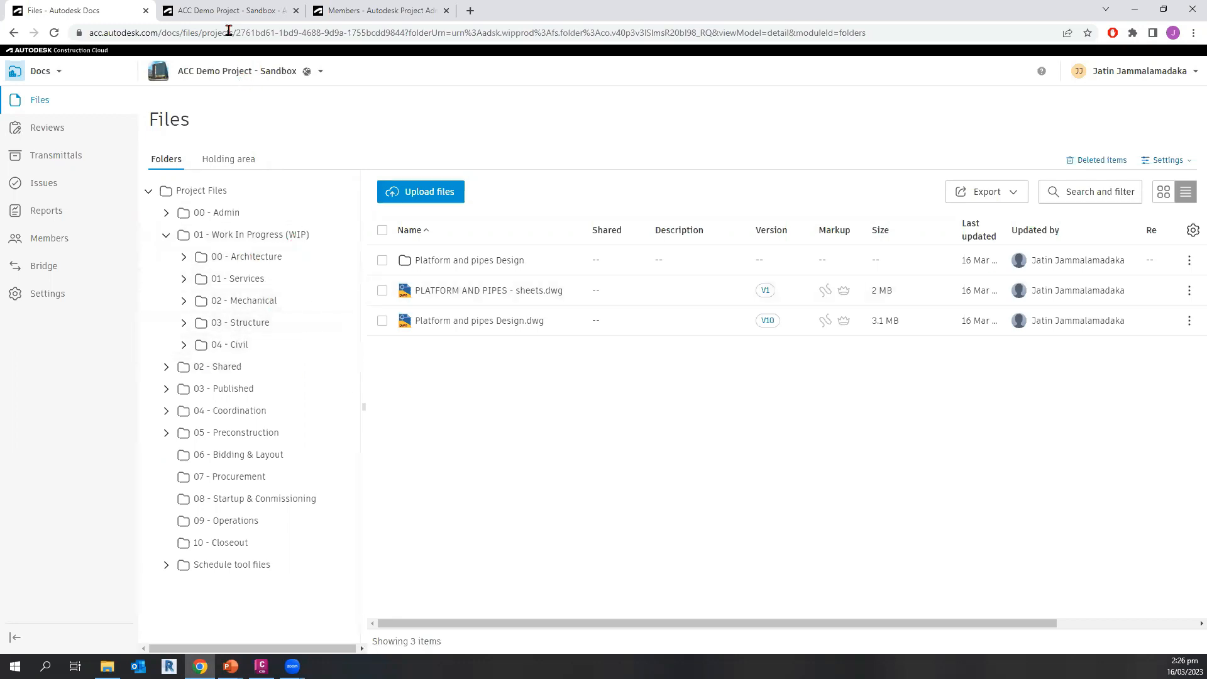
# - Switch Design Collaboration to the 04 - Civil team and compare its models with the 01 - DWG files in Docs
pyautogui.click(236, 11)
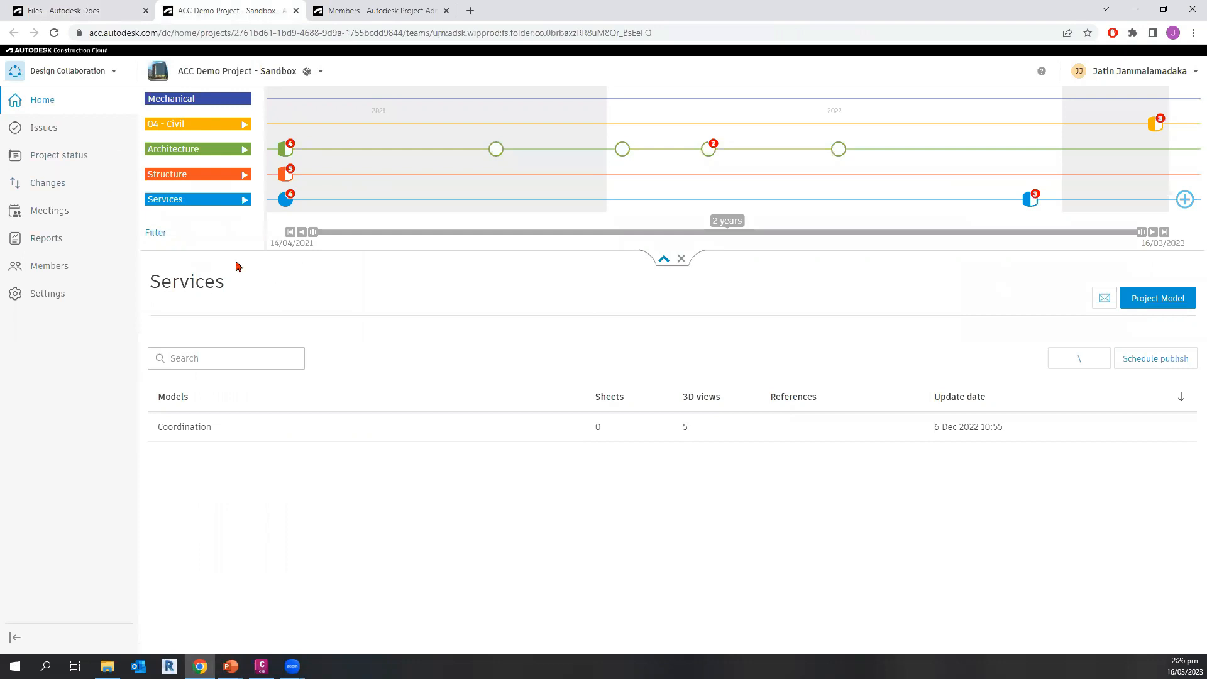
pyautogui.click(188, 129)
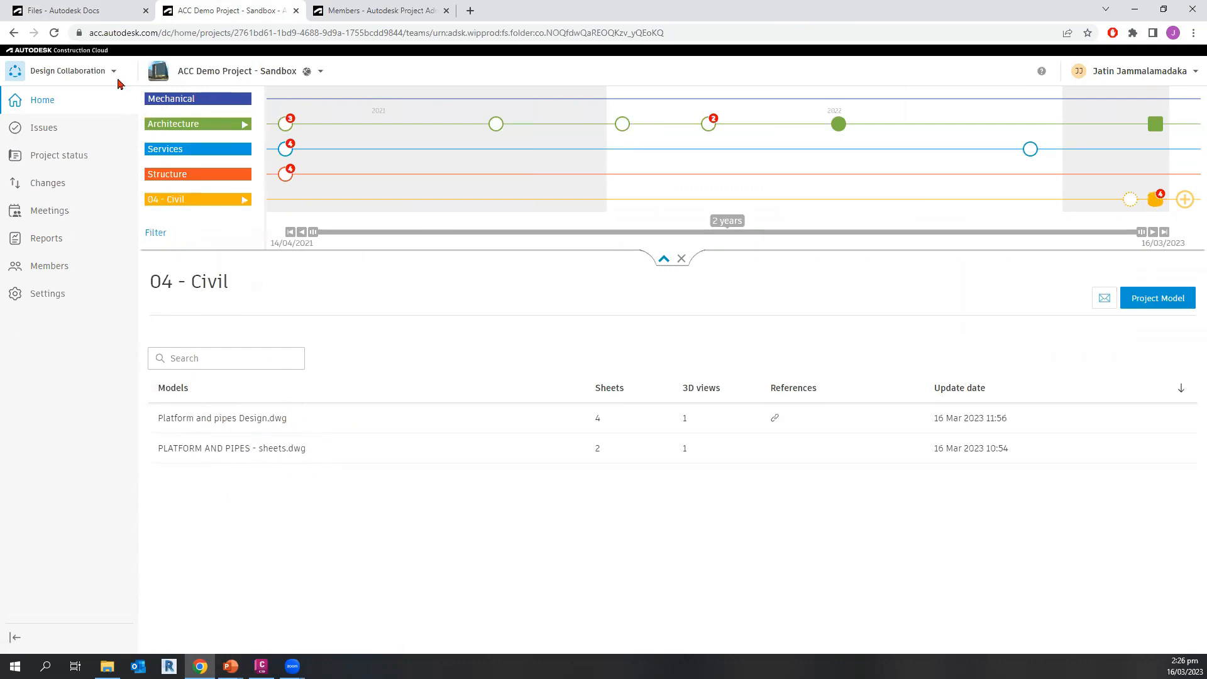
pyautogui.click(76, 10)
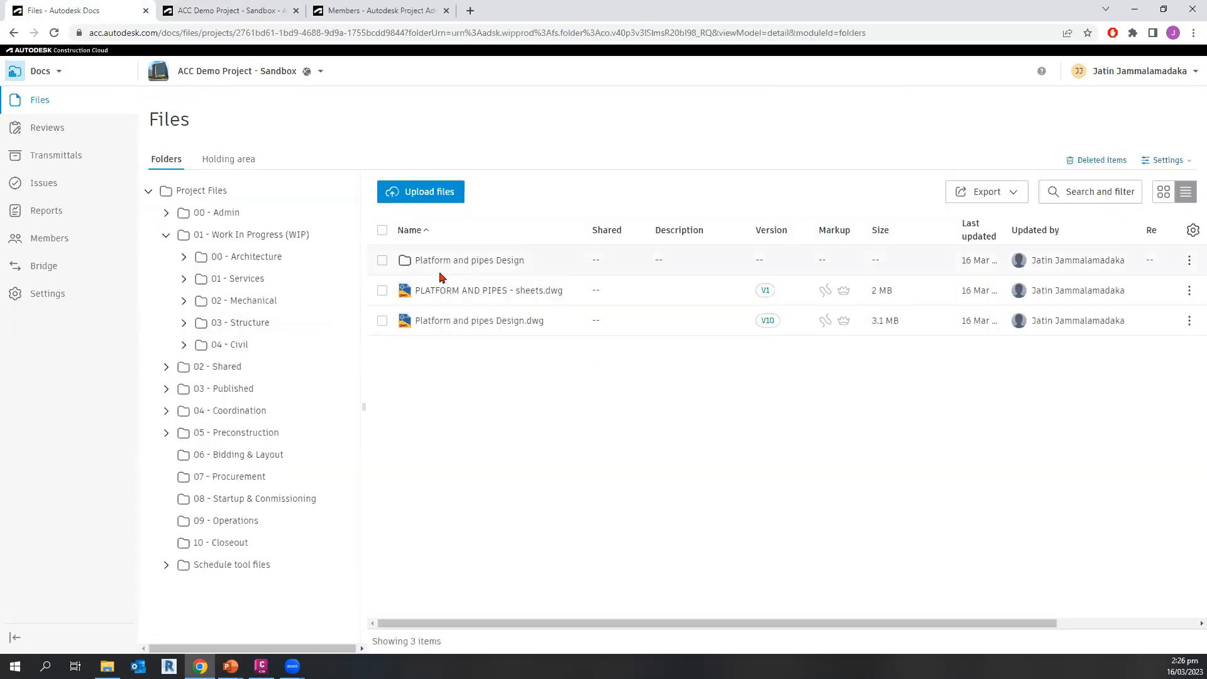
pyautogui.click(223, 10)
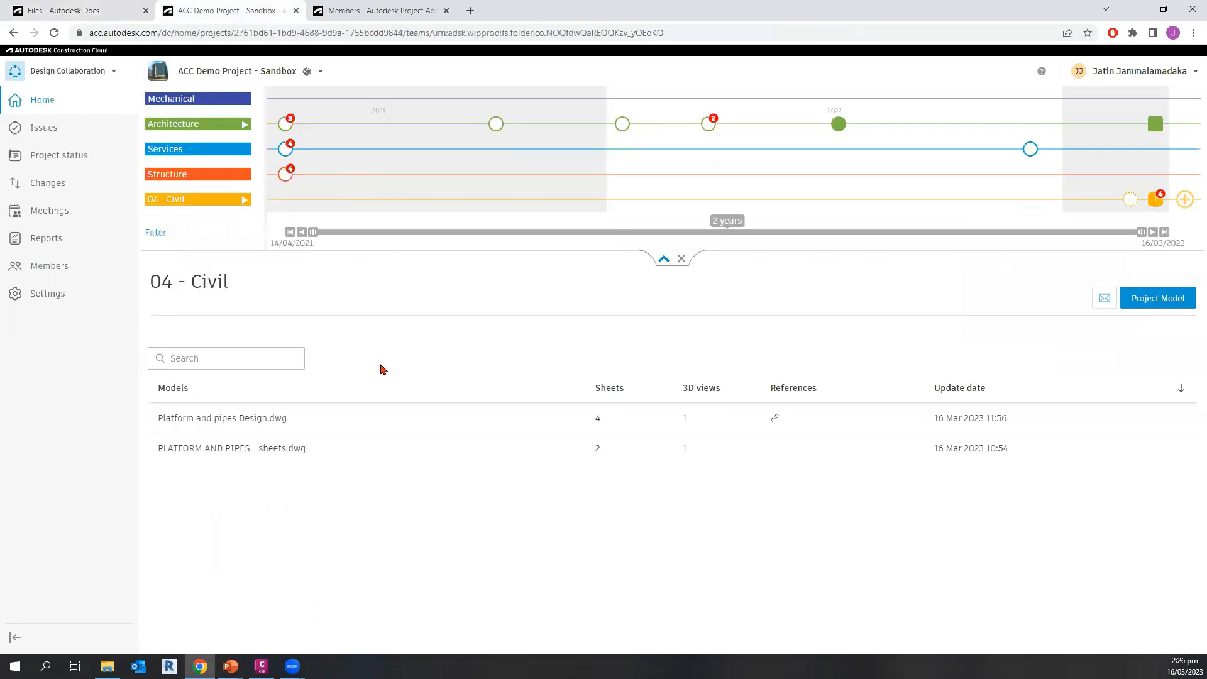
# - View the Architecture team's models, then browse Docs to its 01 - Revit Model folder and to the 04 - Civil folder
pyautogui.click(210, 127)
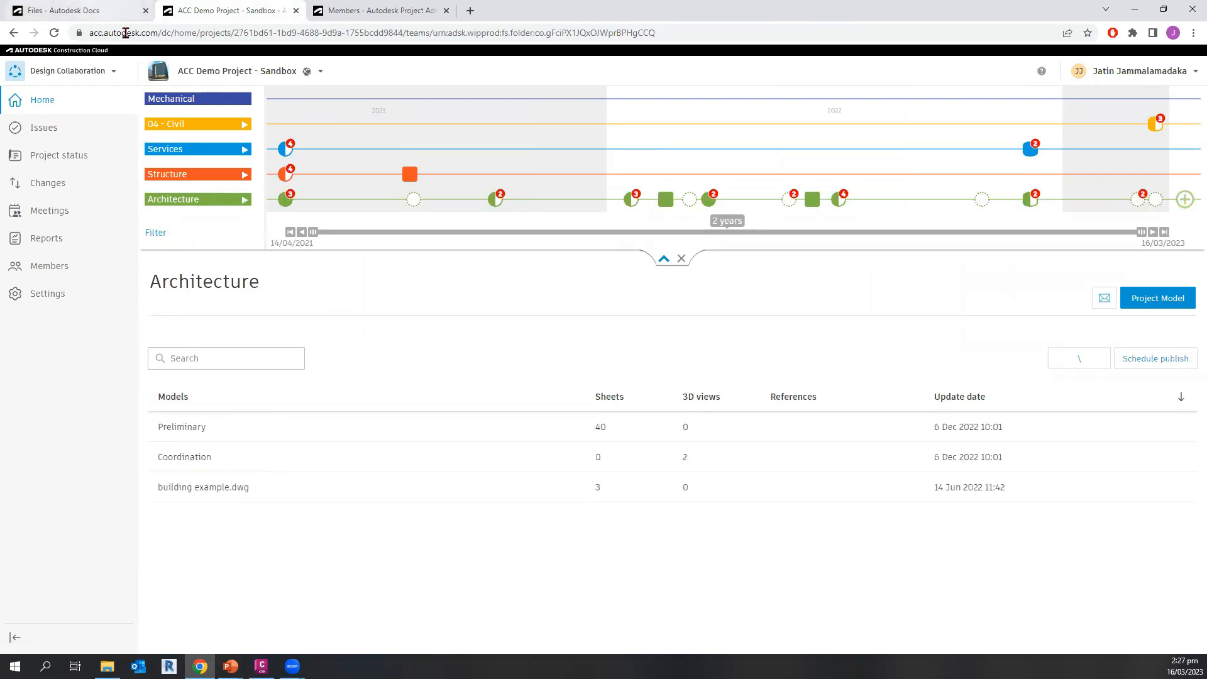
pyautogui.click(102, 9)
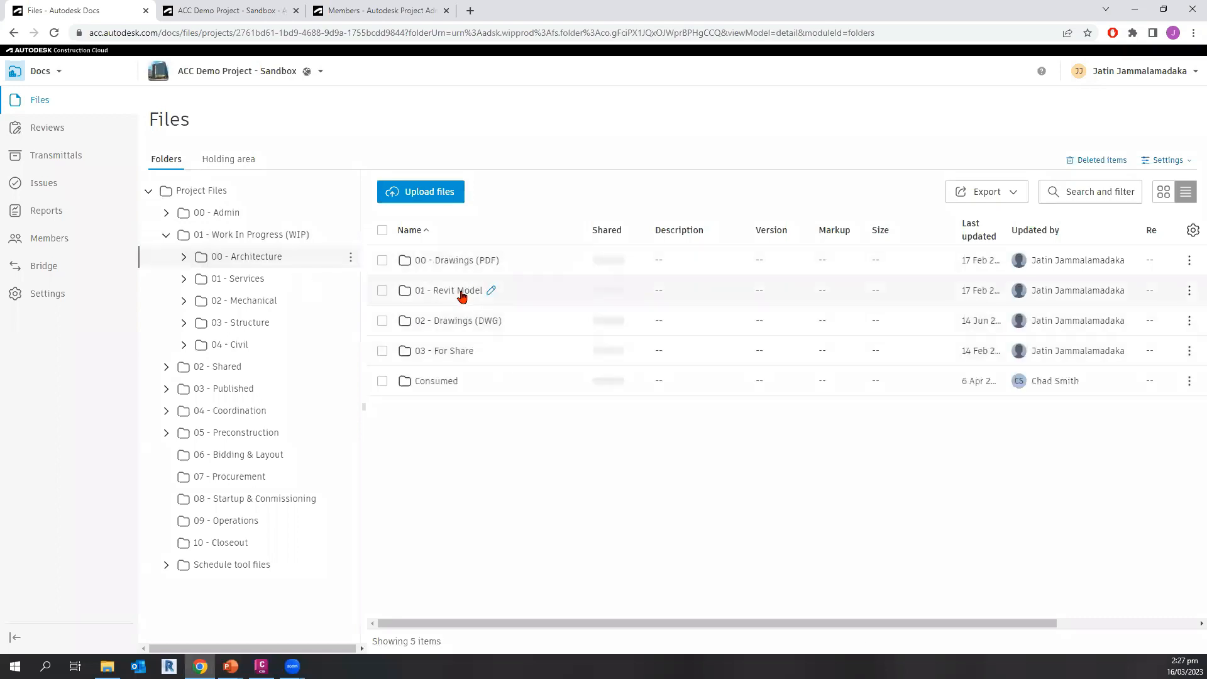
pyautogui.click(463, 293)
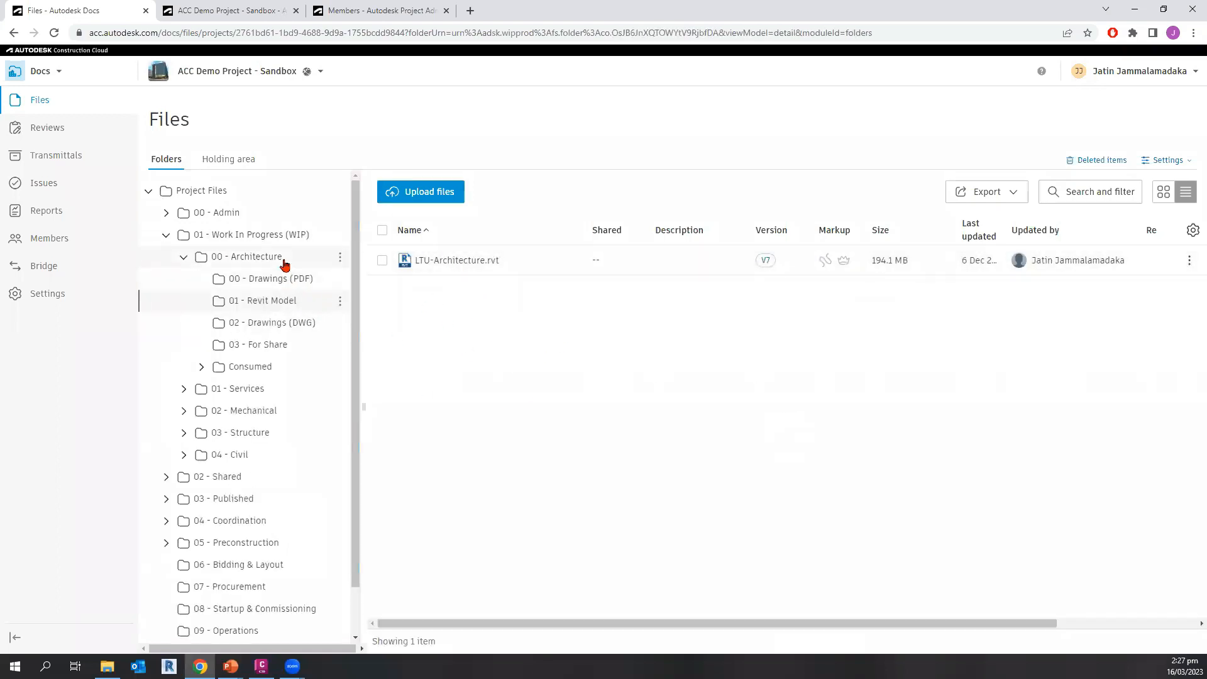
pyautogui.click(261, 454)
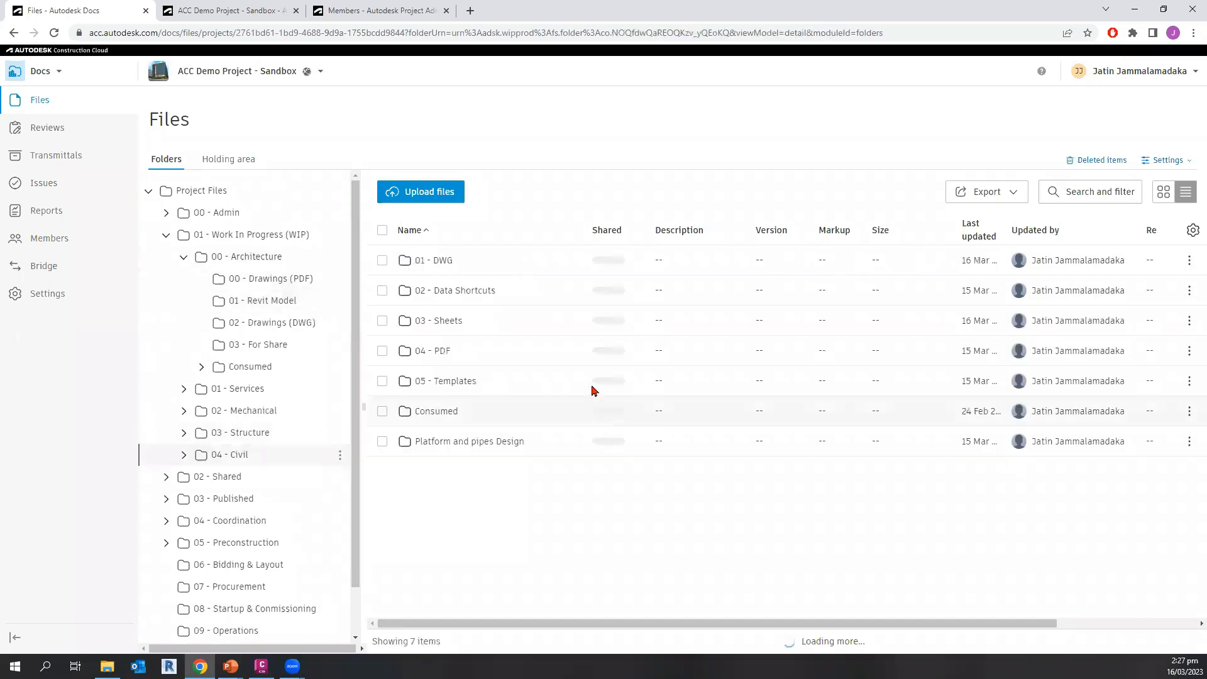
# - Return Design Collaboration to the 04 - Civil team and inspect the Architecture, Services and Structure packages on the timeline
pyautogui.click(222, 11)
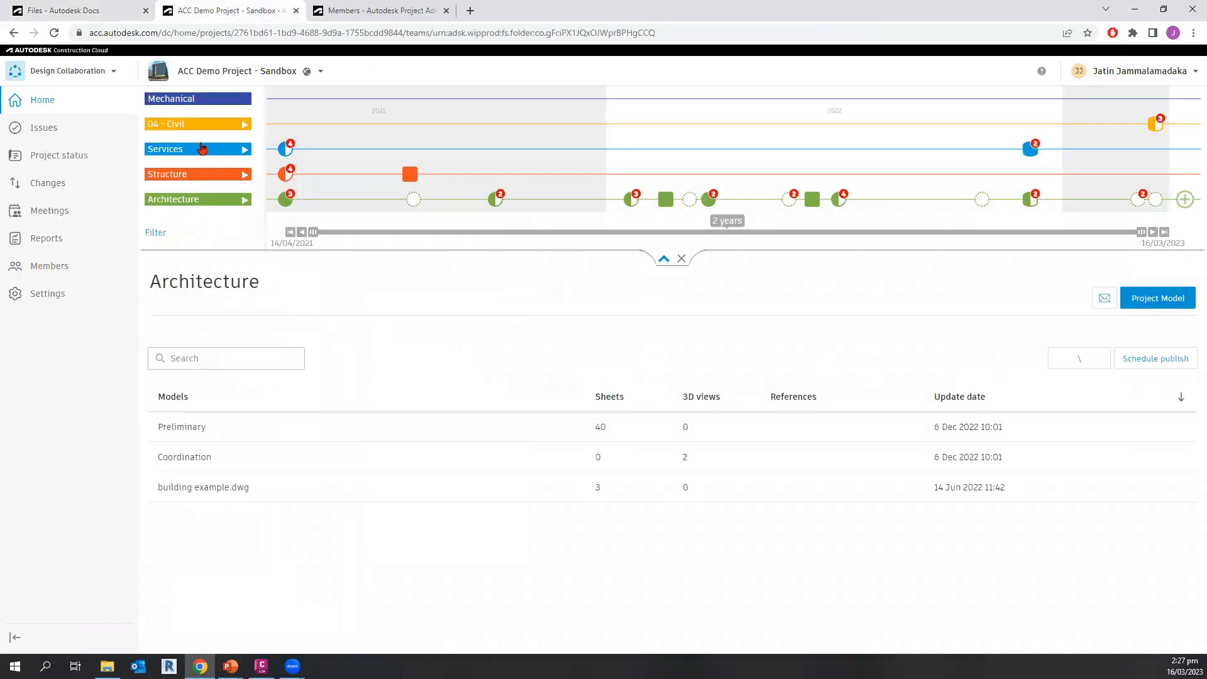
pyautogui.click(206, 130)
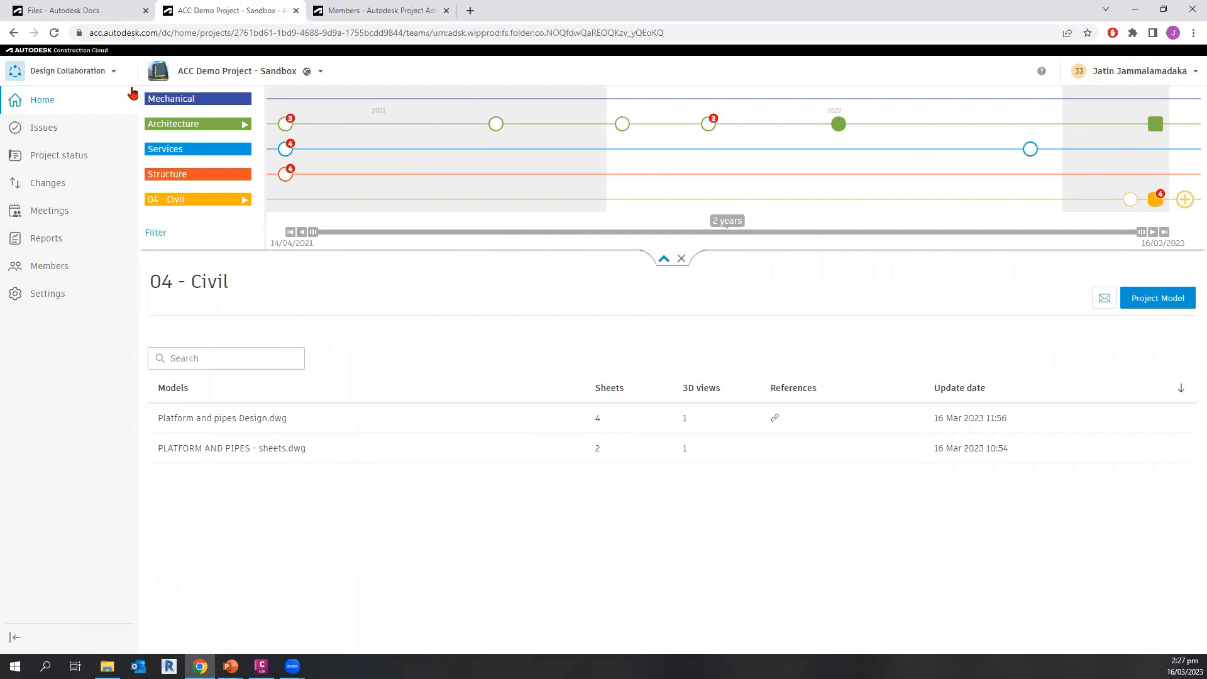
pyautogui.click(207, 131)
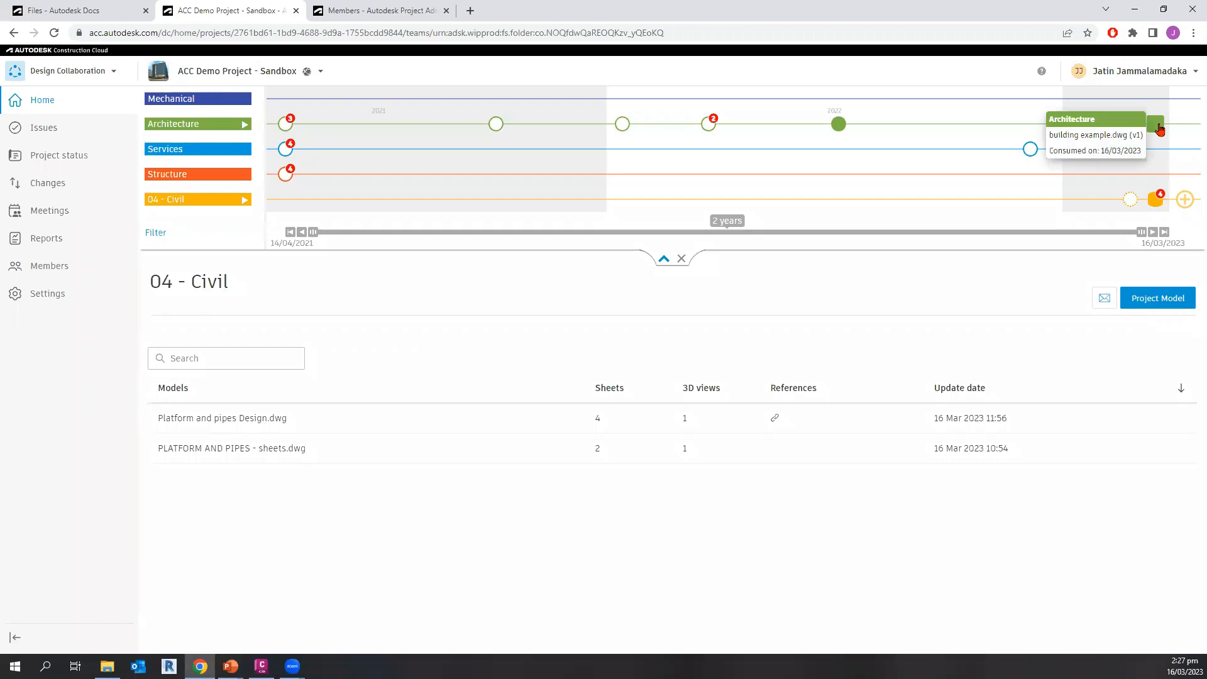
pyautogui.click(1159, 129)
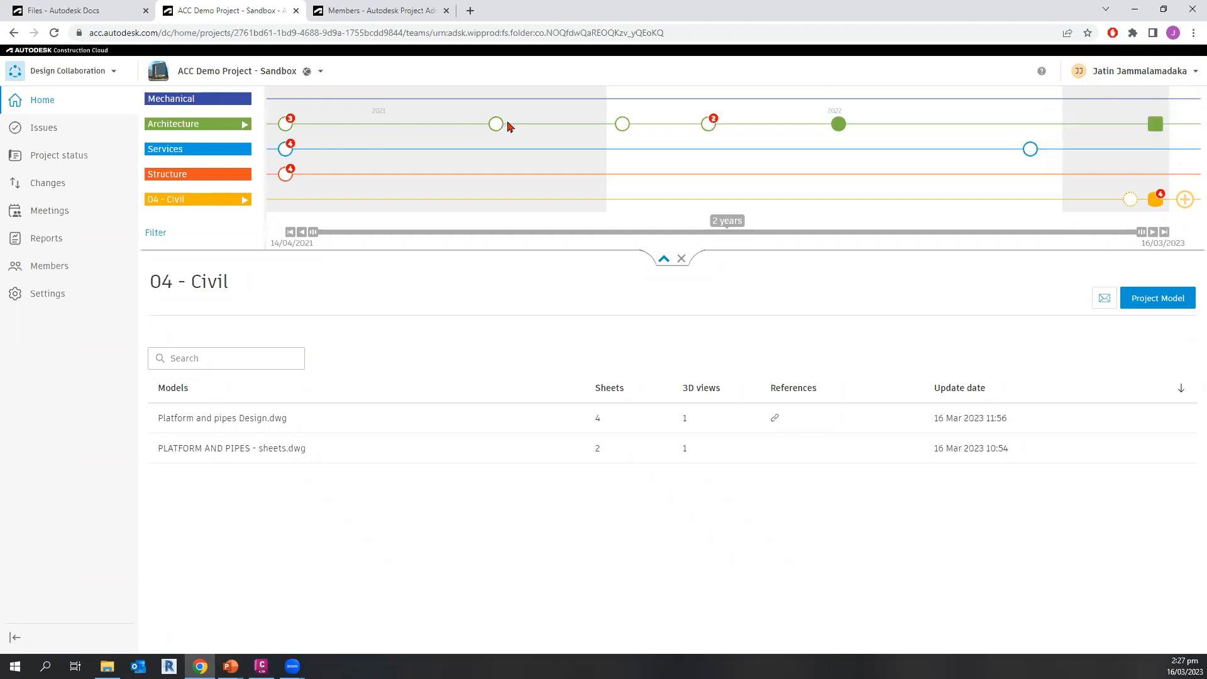
pyautogui.click(286, 150)
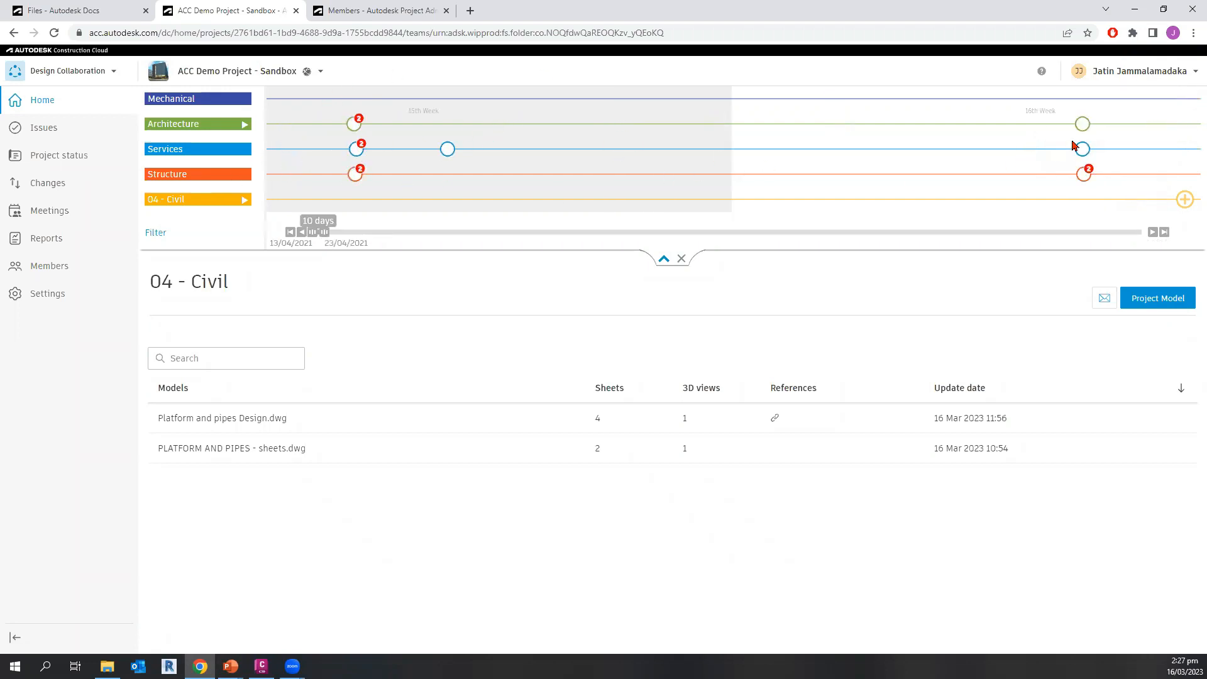
pyautogui.moveTo(1085, 152)
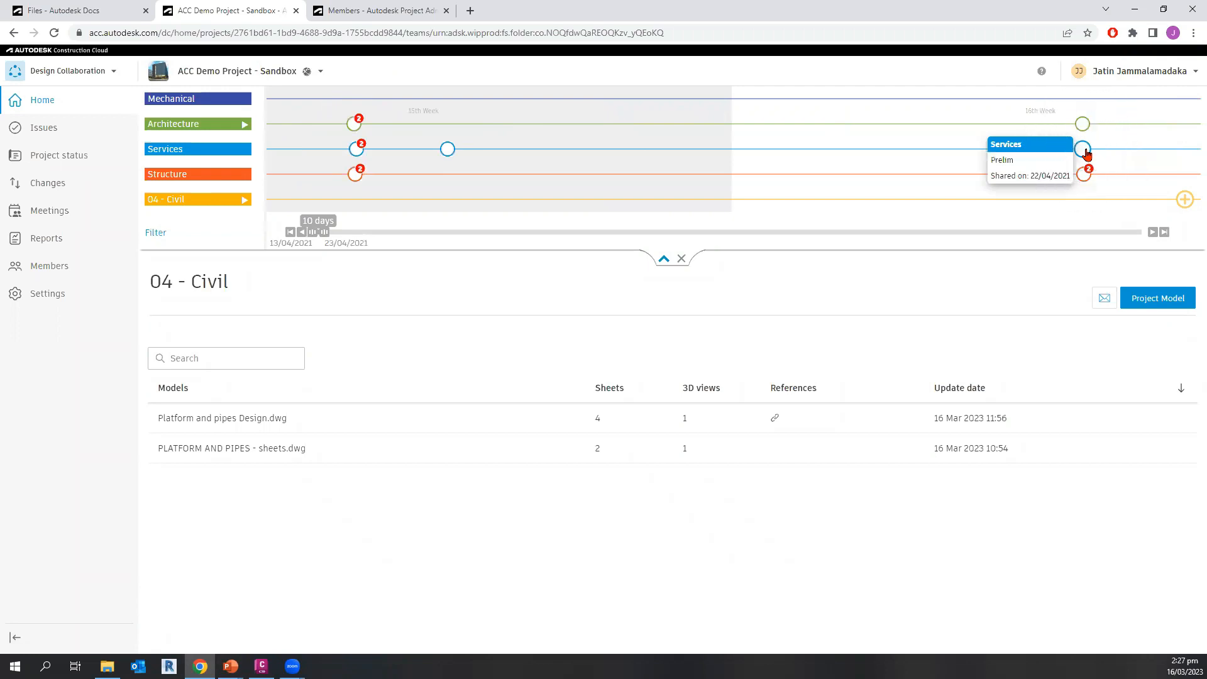
pyautogui.click(1083, 176)
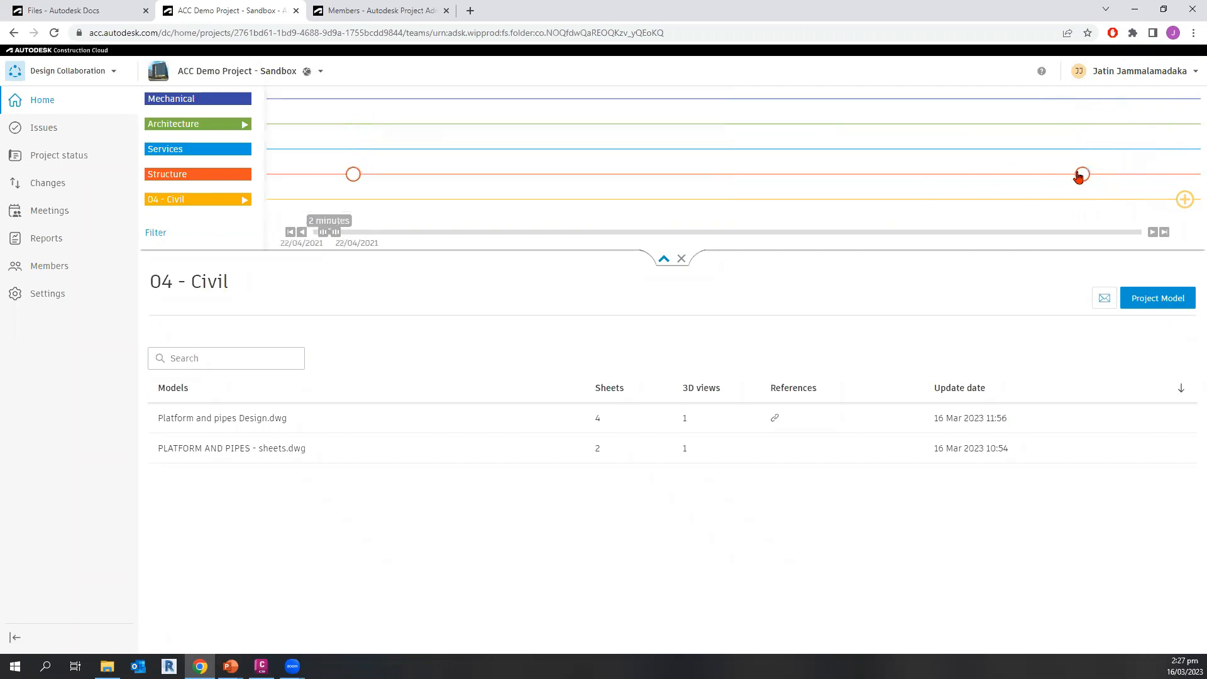
pyautogui.moveTo(1089, 181)
# - Go back to the Docs files and show the contents of the 04 - Civil folder
pyautogui.click(97, 11)
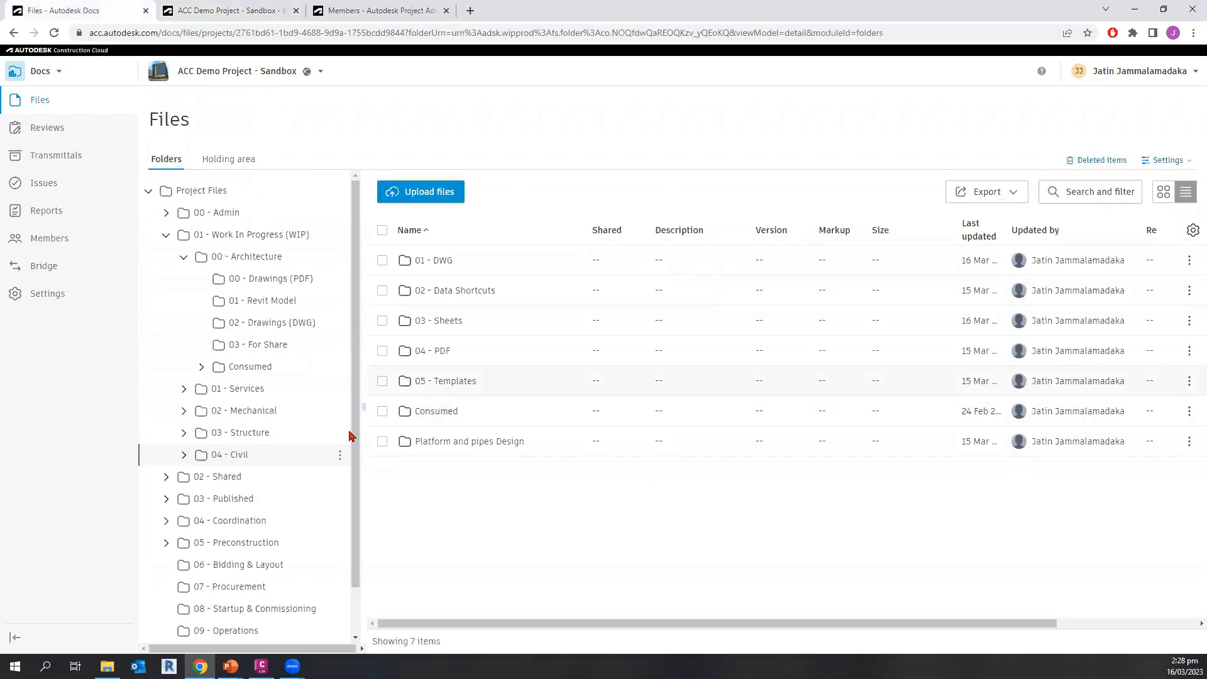
pyautogui.click(278, 455)
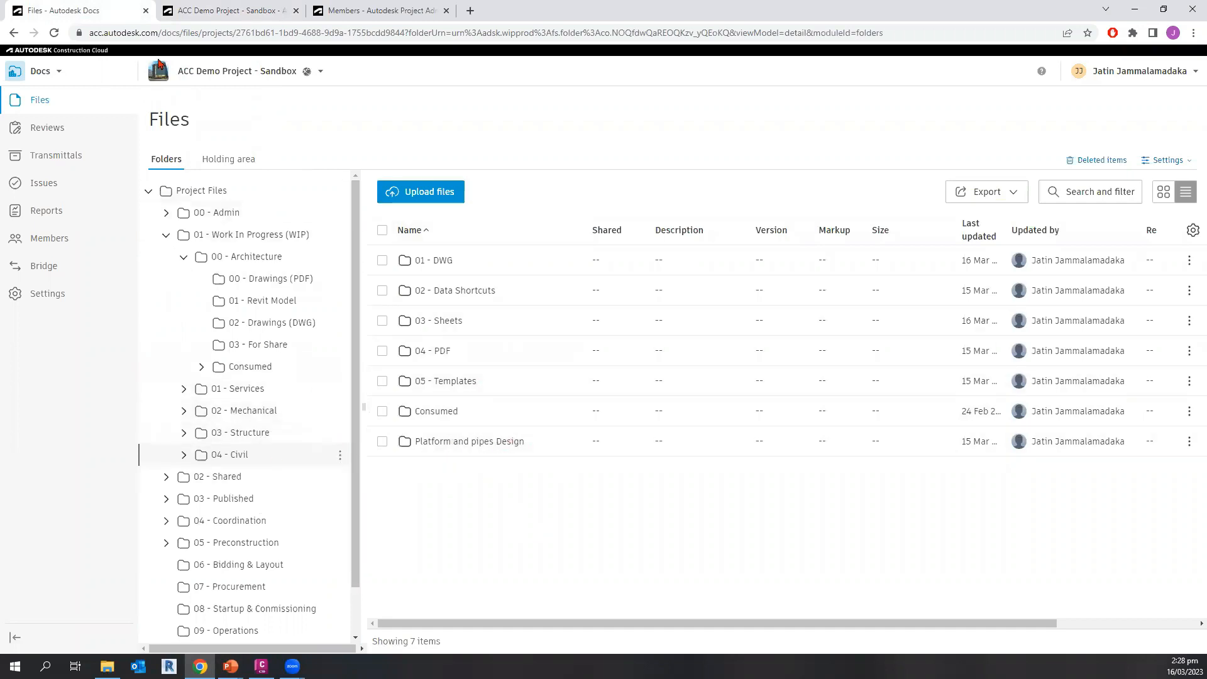
# - Switch to Design Collaboration and create a new package on the 04 - Civil team's timeline
pyautogui.click(205, 13)
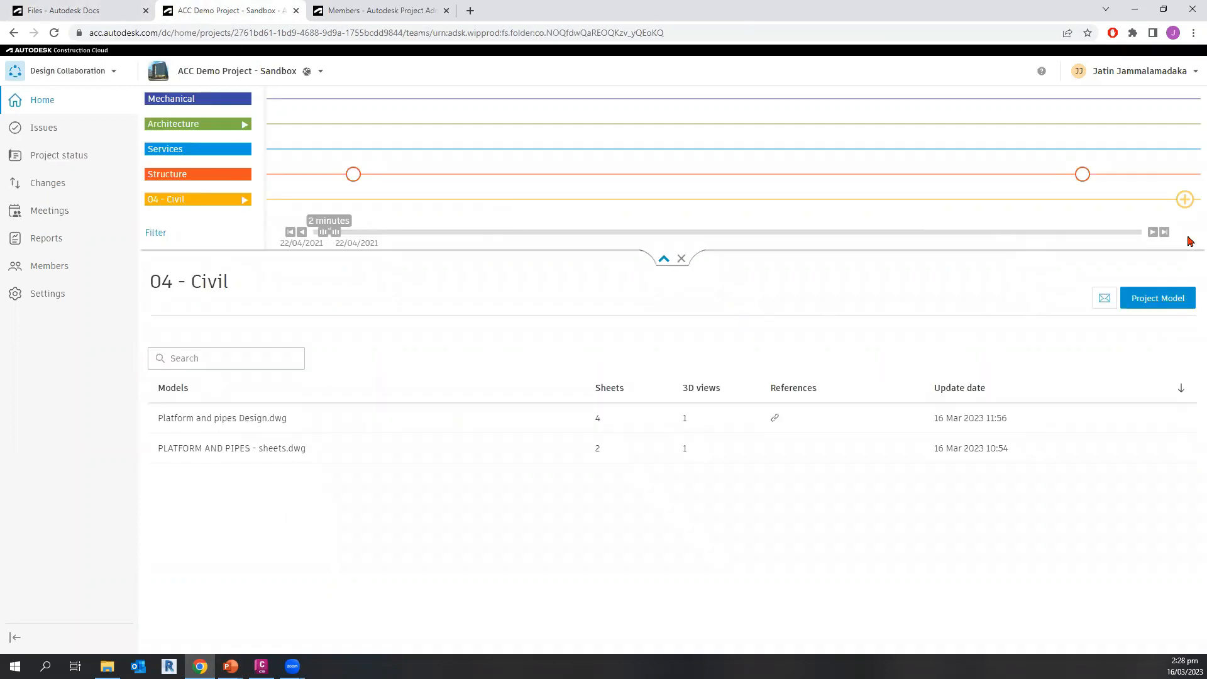
pyautogui.press('ctrl')
pyautogui.press('ctrl')
pyautogui.press('ctrl')
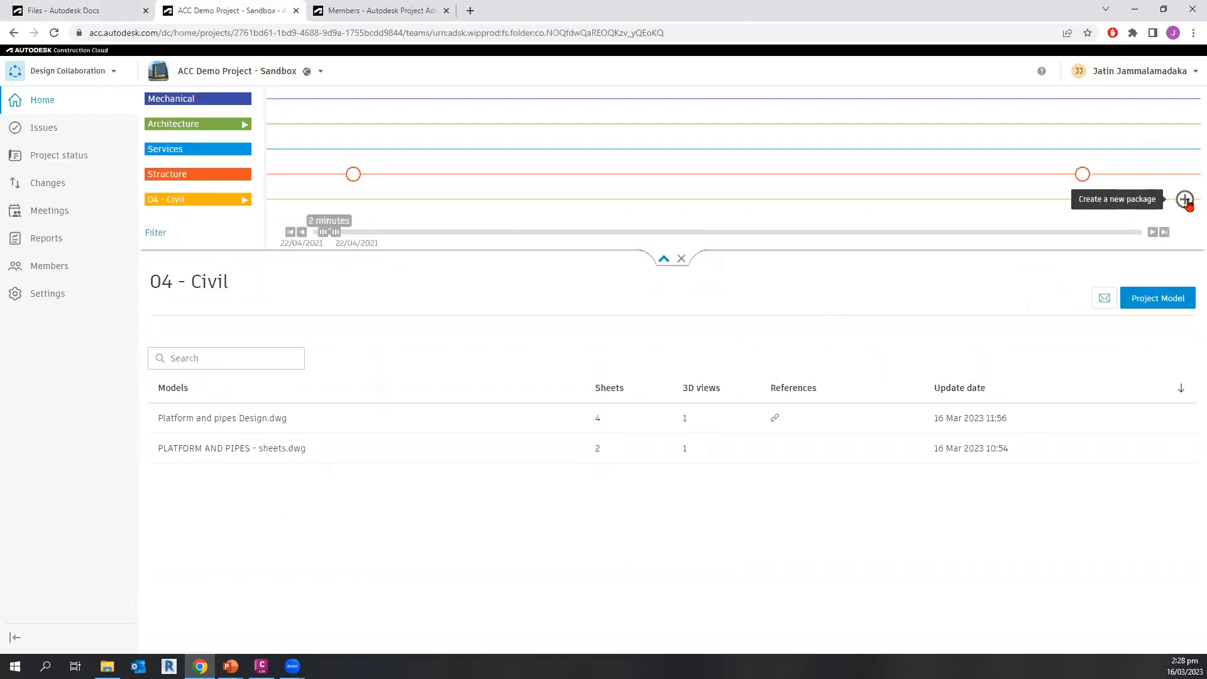
pyautogui.press('ctrl')
pyautogui.press('ctrl')
pyautogui.click(1186, 208)
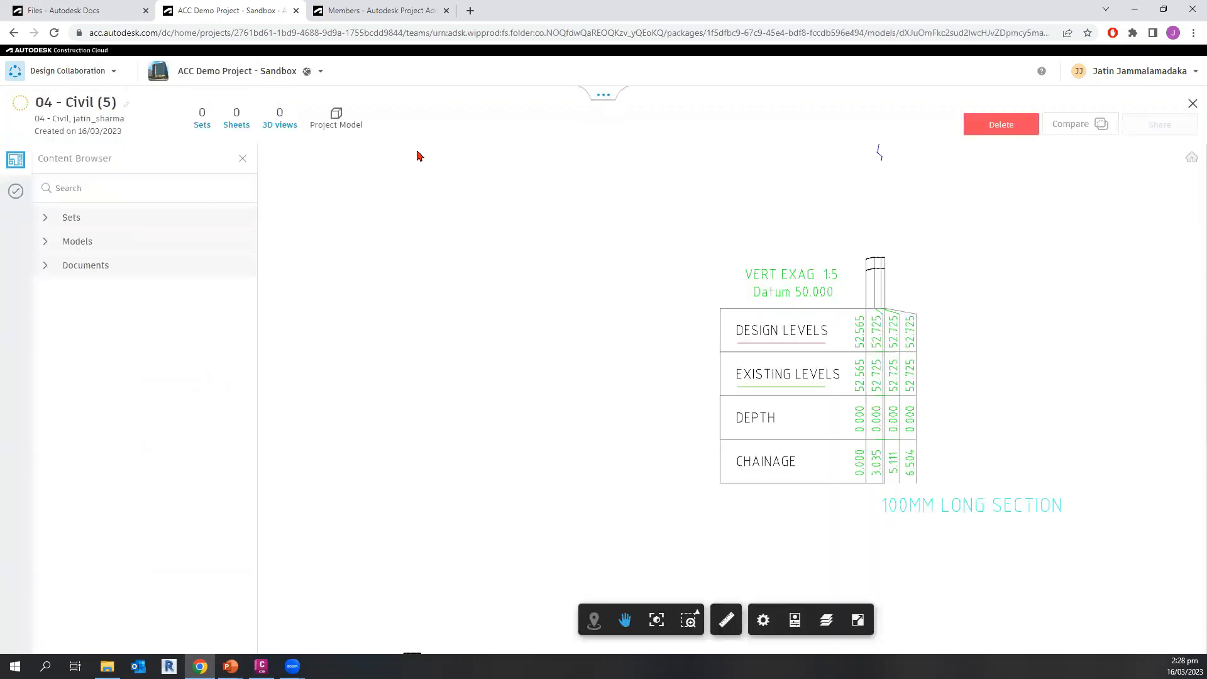
# - List the package's available models and examine Platform and pipes Design.dwg in 3D from an angled view
pyautogui.click(46, 241)
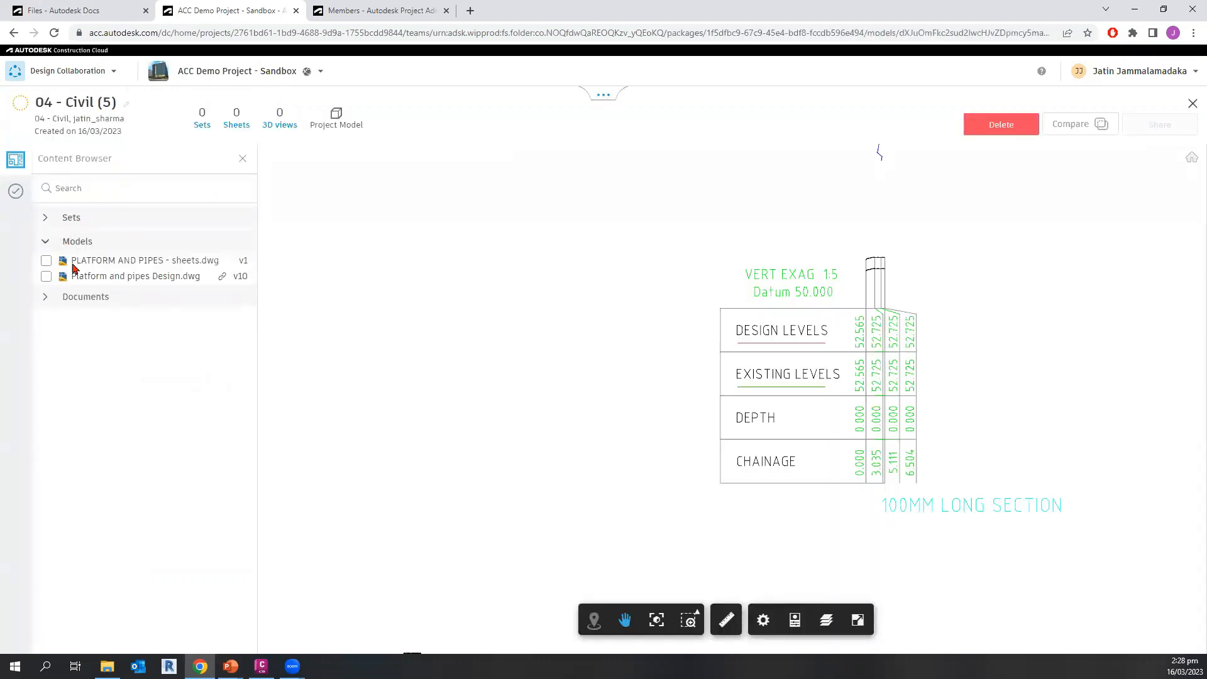
pyautogui.click(125, 277)
pyautogui.press('ctrl')
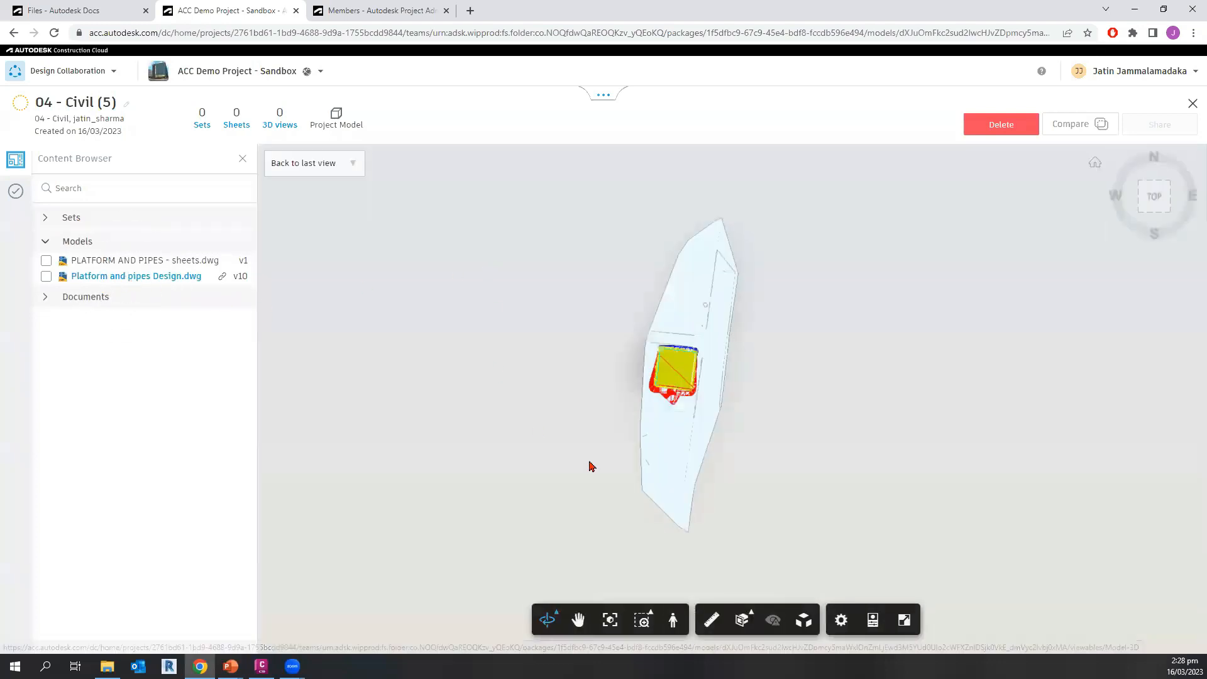
pyautogui.moveTo(590, 466); pyautogui.dragTo(802, 425)
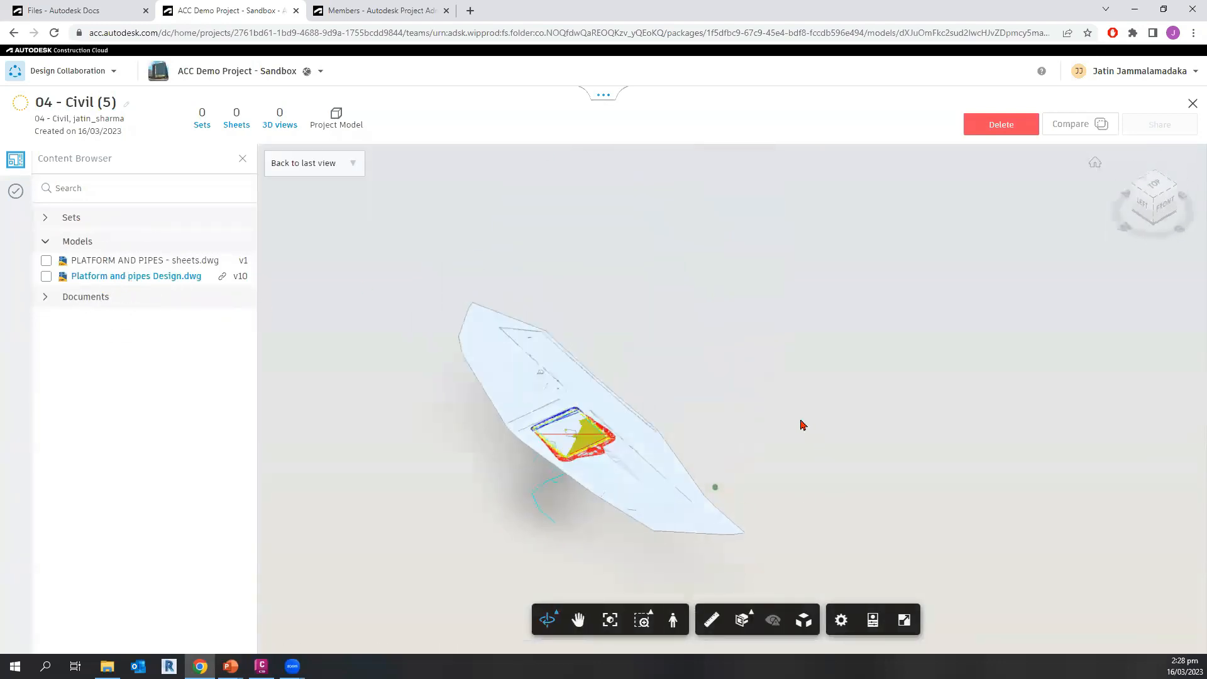
pyautogui.scroll(5, 610, 471)
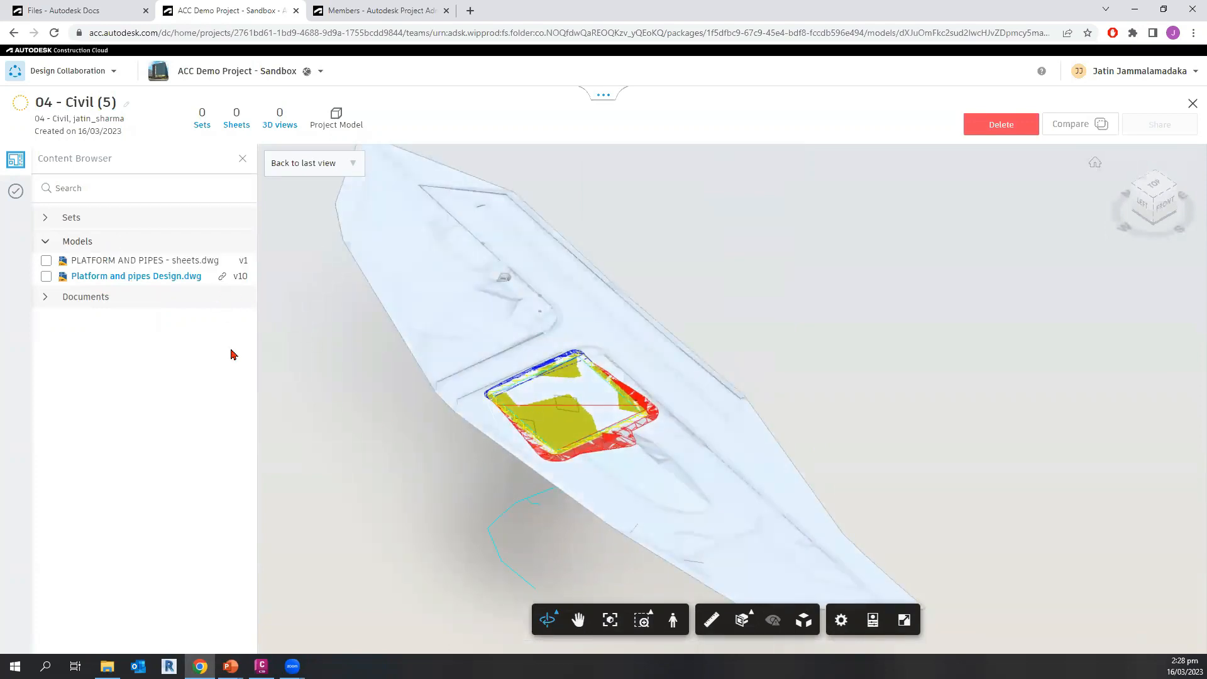
# - Include the Platform and pipes Design.dwg model in the new package and save the package
pyautogui.moveTo(223, 280)
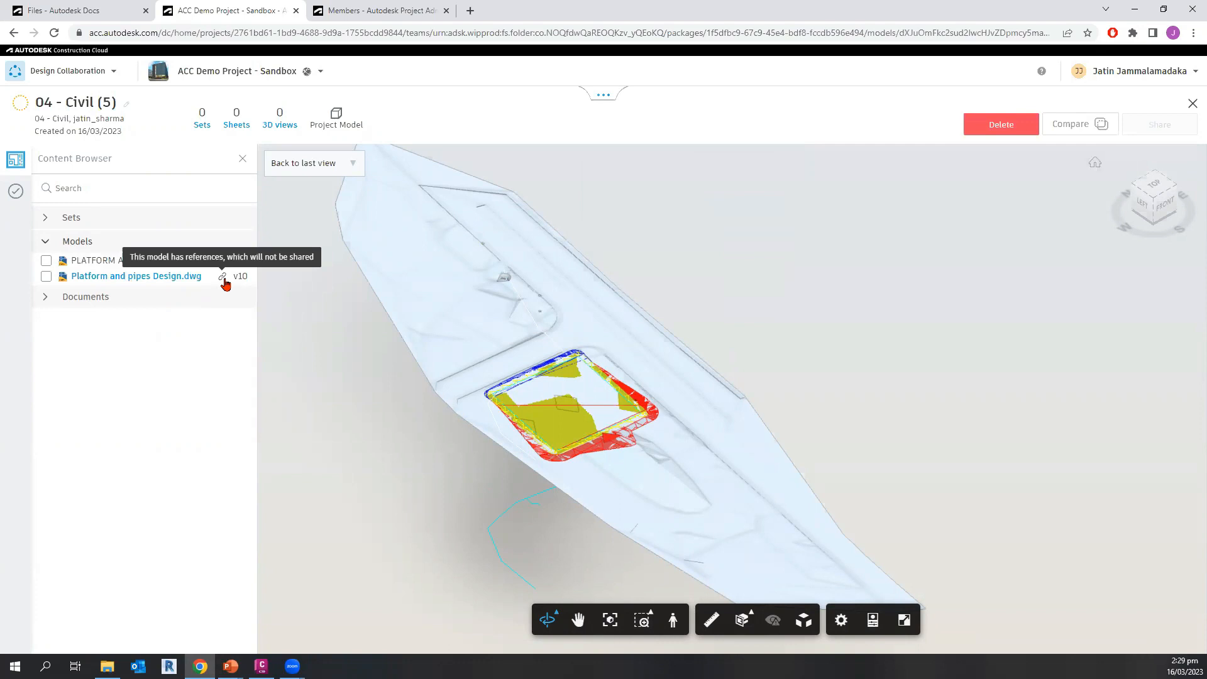
pyautogui.click(46, 276)
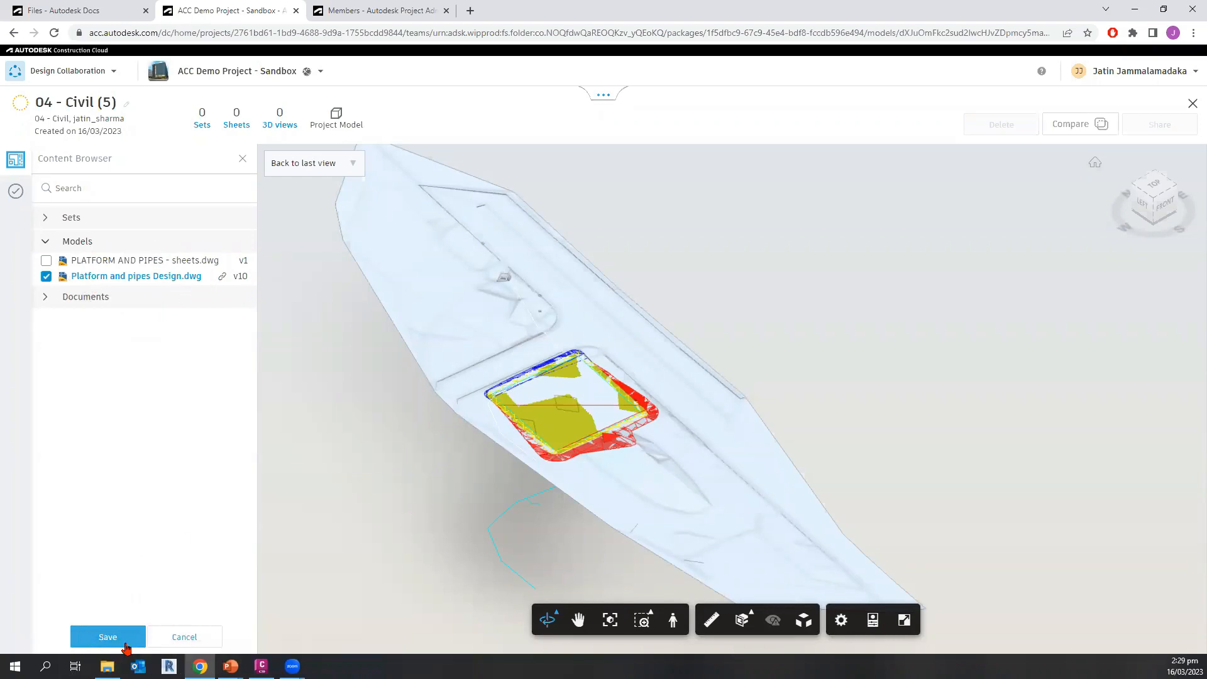
pyautogui.click(108, 637)
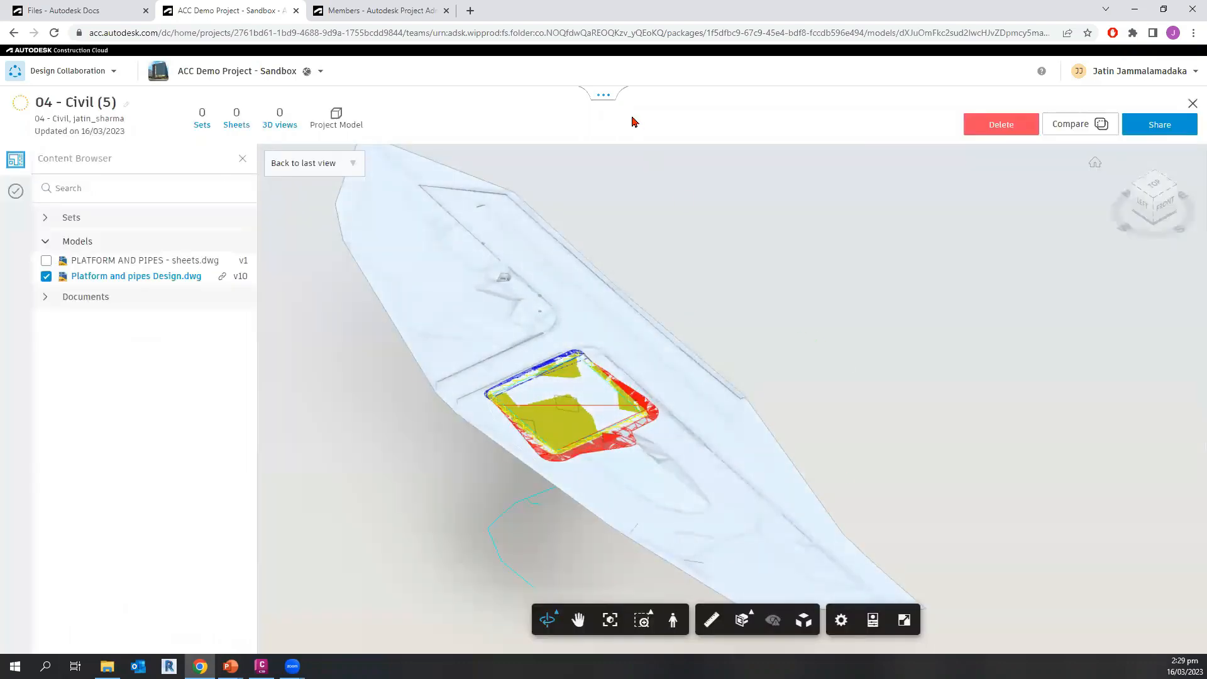
# - Show the project timeline, expand the recent 04 - Civil package cluster, and view the new package's details
pyautogui.click(597, 95)
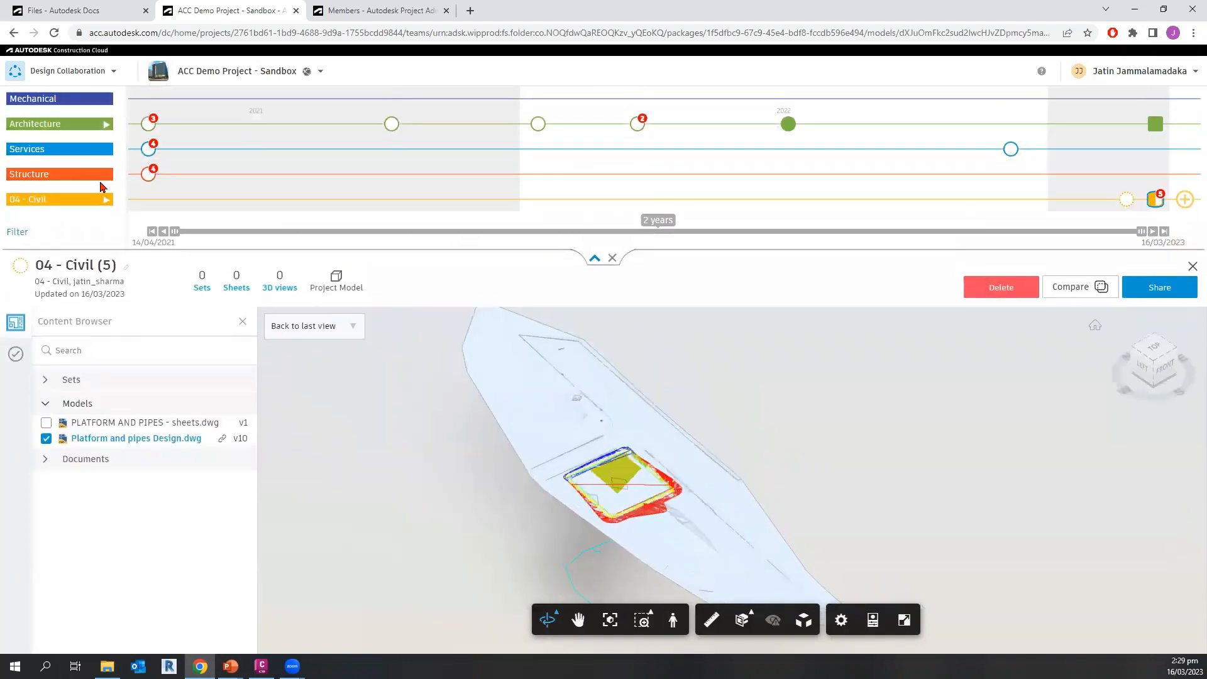
pyautogui.click(1151, 201)
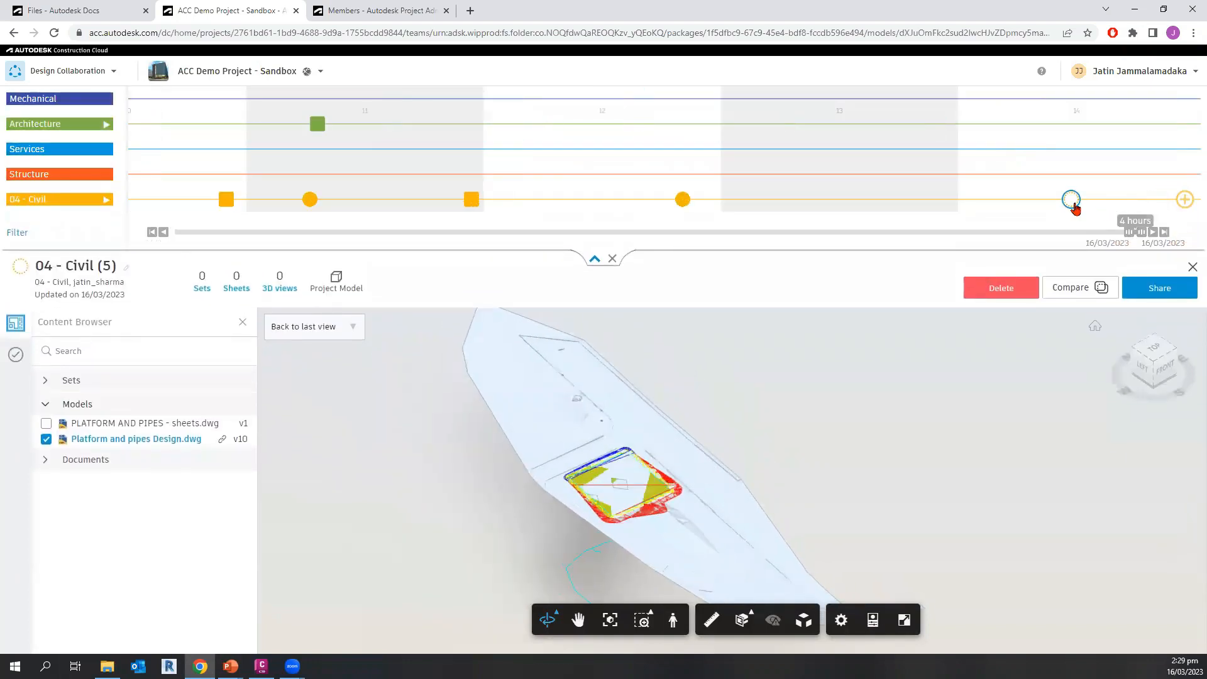
pyautogui.moveTo(1073, 203)
pyautogui.press('ctrl')
pyautogui.press('ctrl')
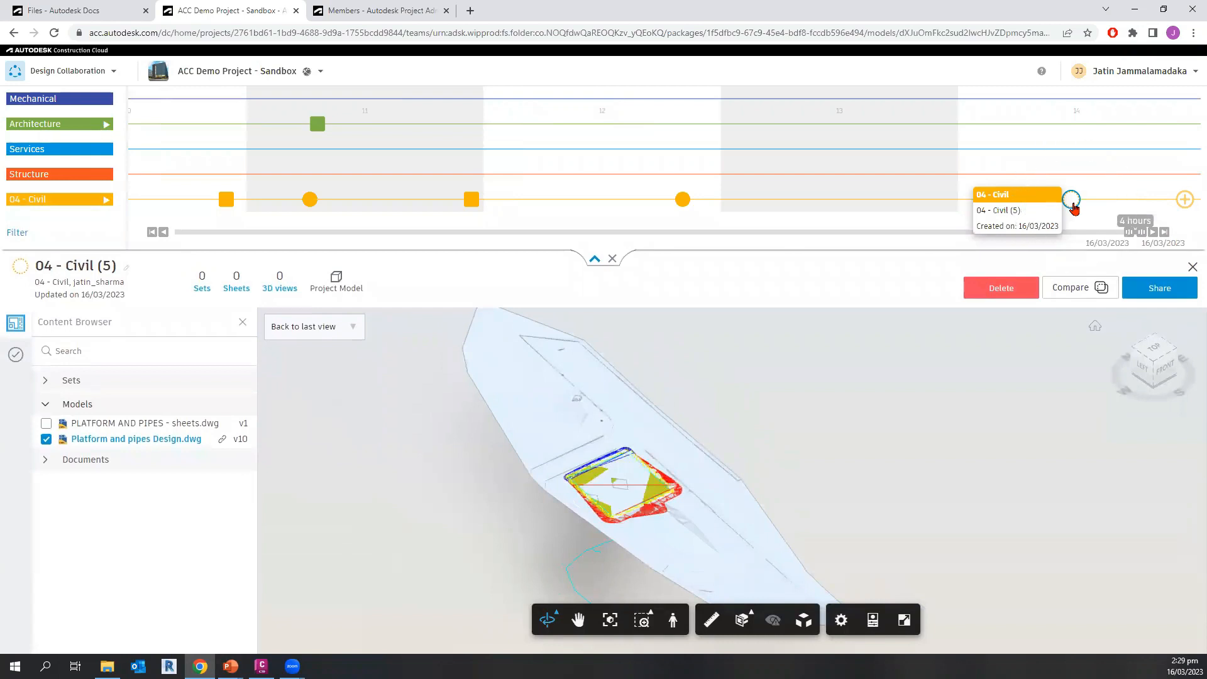
pyautogui.press('ctrl')
pyautogui.press('ctrl')
pyautogui.press('ctrl')
pyautogui.press('ctrl')
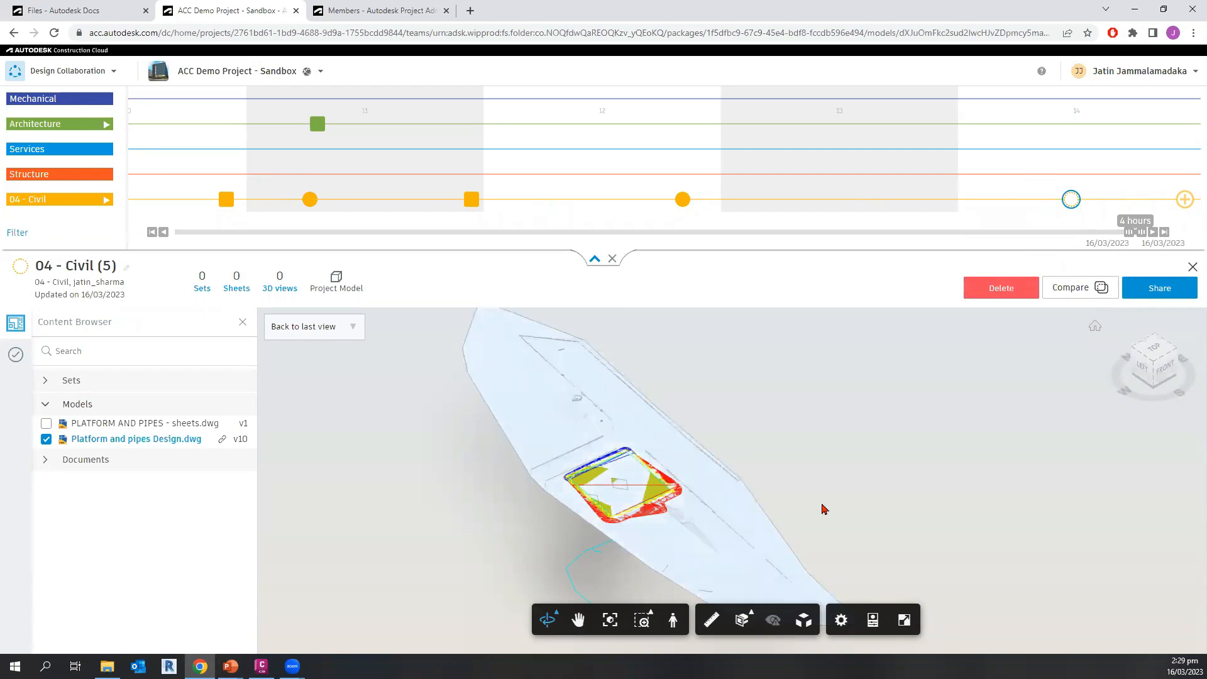
# - Compare version V1 of Platform and pipes Design.dwg with version V10 and show the changes
pyautogui.click(1081, 291)
pyautogui.press('ctrl')
pyautogui.press('ctrl')
pyautogui.press('ctrl')
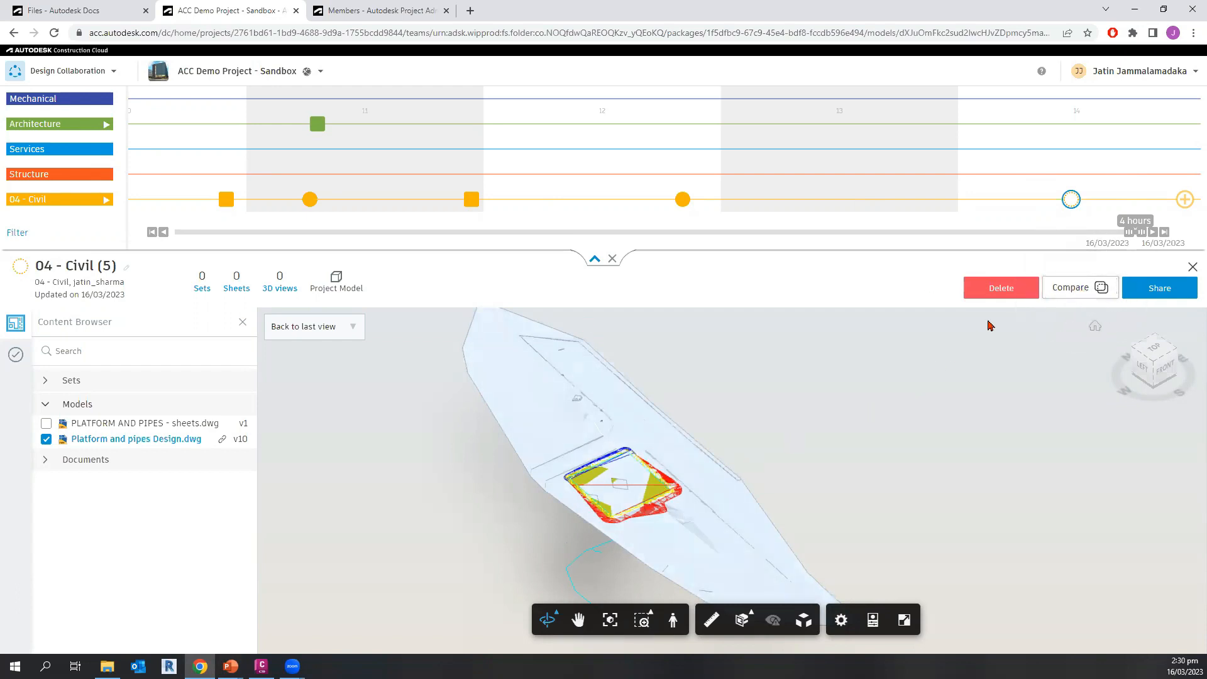
pyautogui.click(1060, 291)
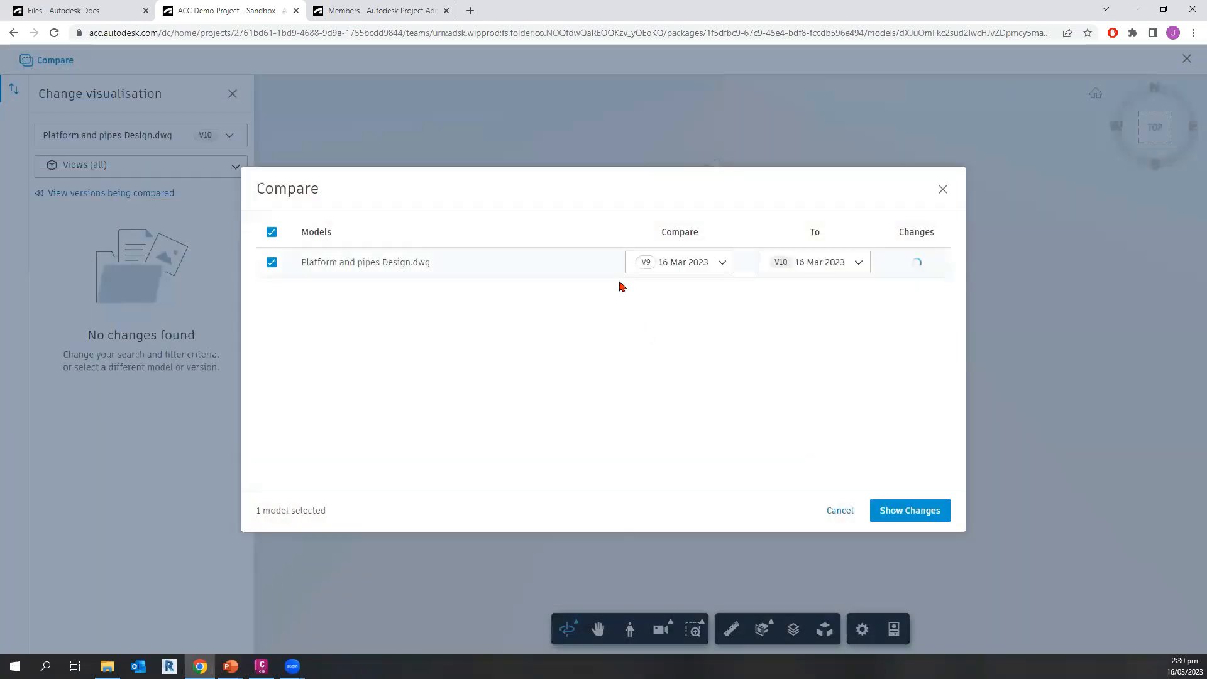
pyautogui.click(665, 267)
pyautogui.scroll(-1, 666, 392)
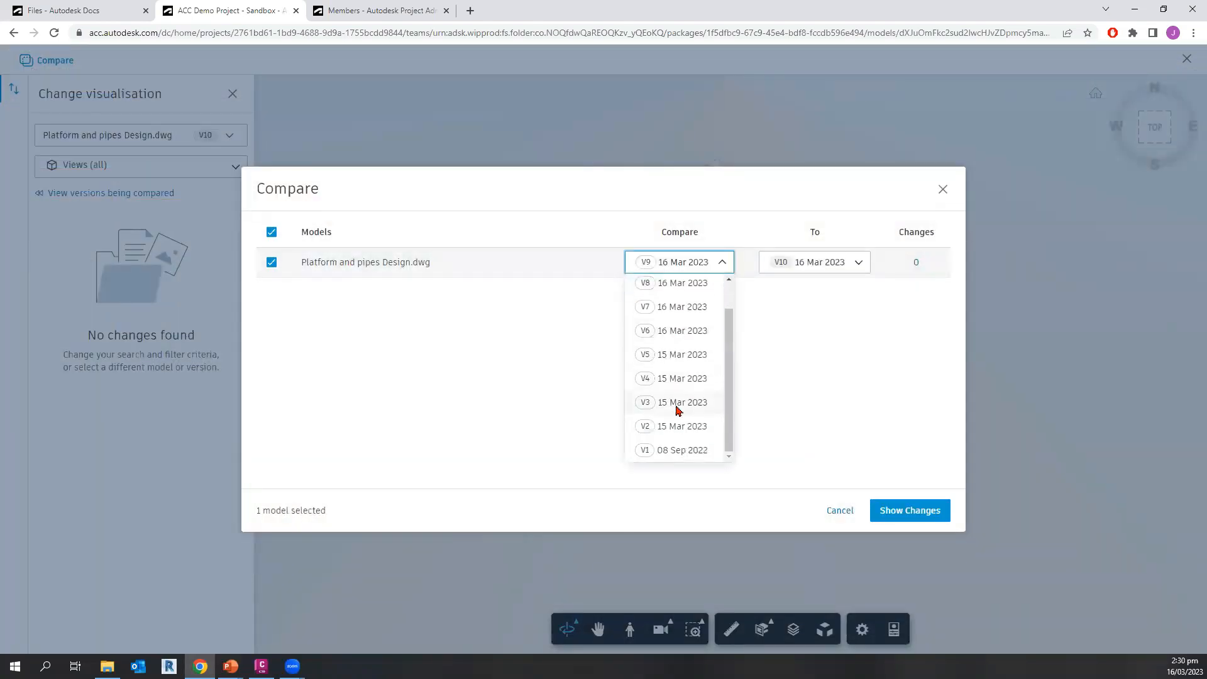
pyautogui.click(666, 450)
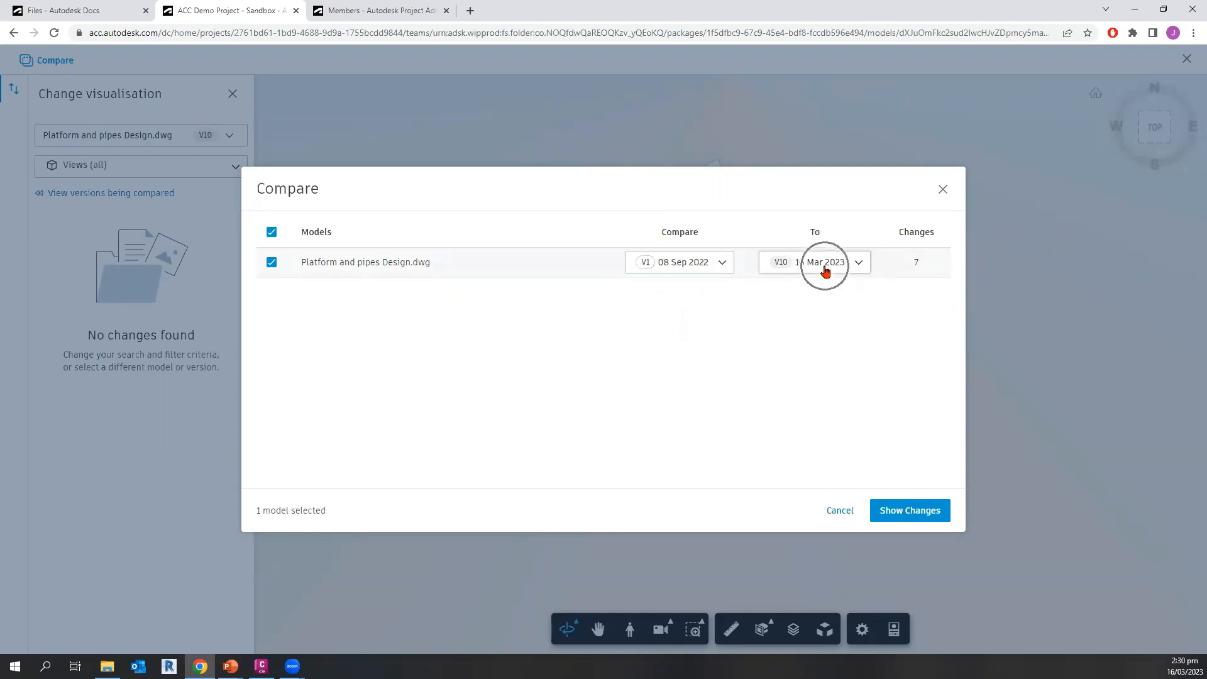
pyautogui.click(910, 514)
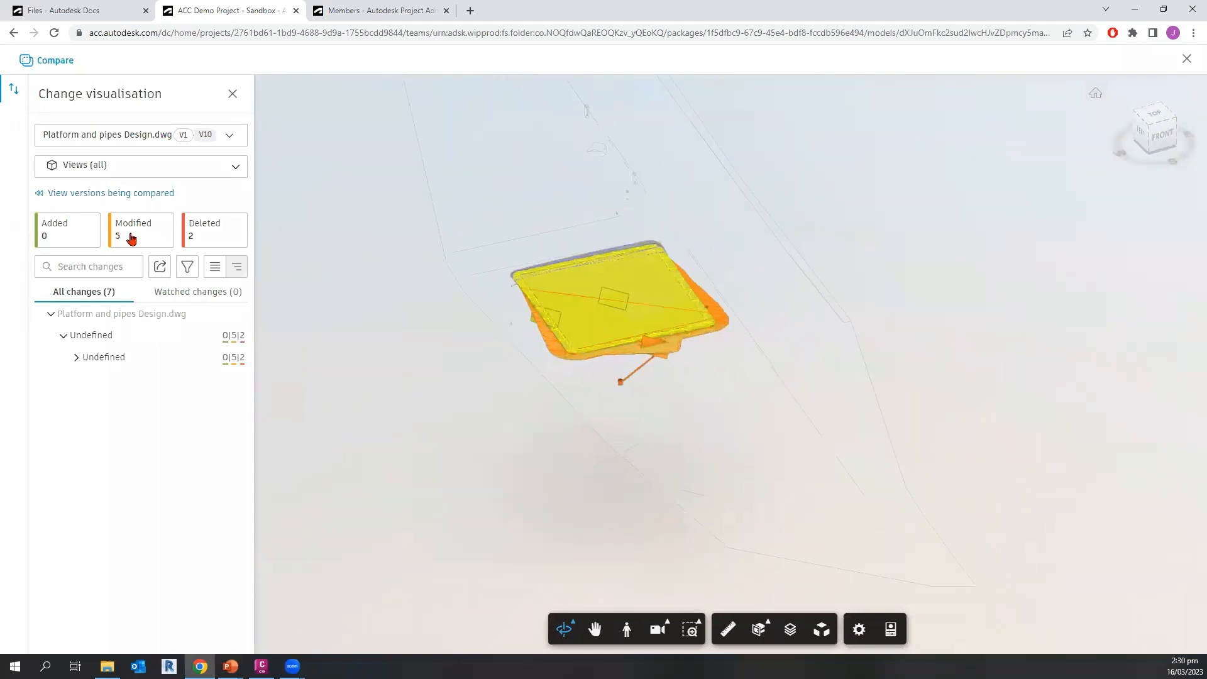
# - Filter the modified objects out of the change visualisation
pyautogui.click(131, 238)
pyautogui.press('ctrl')
pyautogui.press('ctrl')
pyautogui.press('ctrl')
pyautogui.click(153, 241)
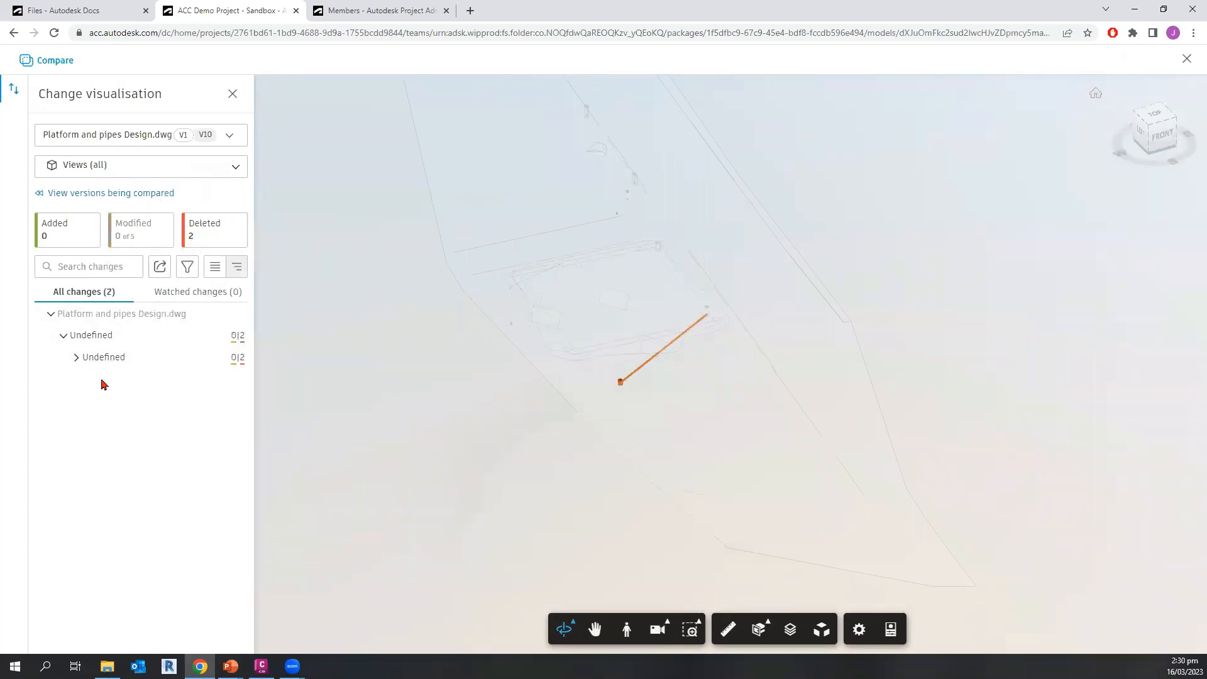
# - Inspect the deleted Network 1P1 pipe and Network 1N1 structure in the model, and close the comparison
pyautogui.click(79, 358)
pyautogui.press('ctrl')
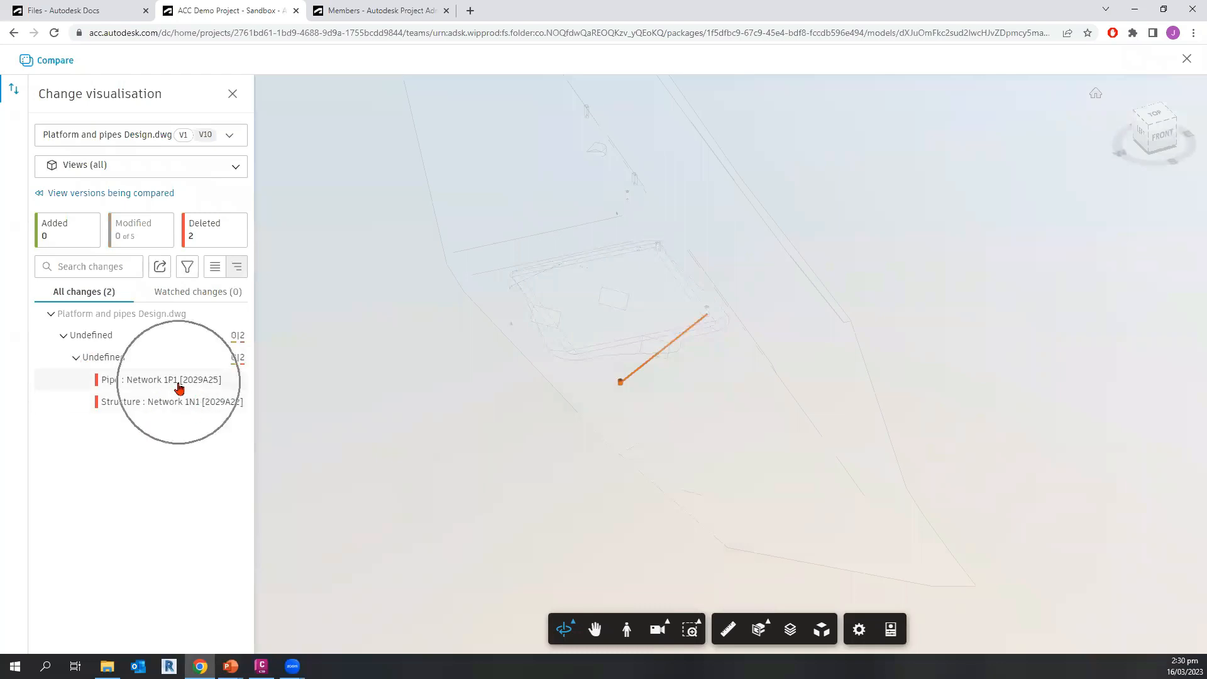
pyautogui.click(178, 381)
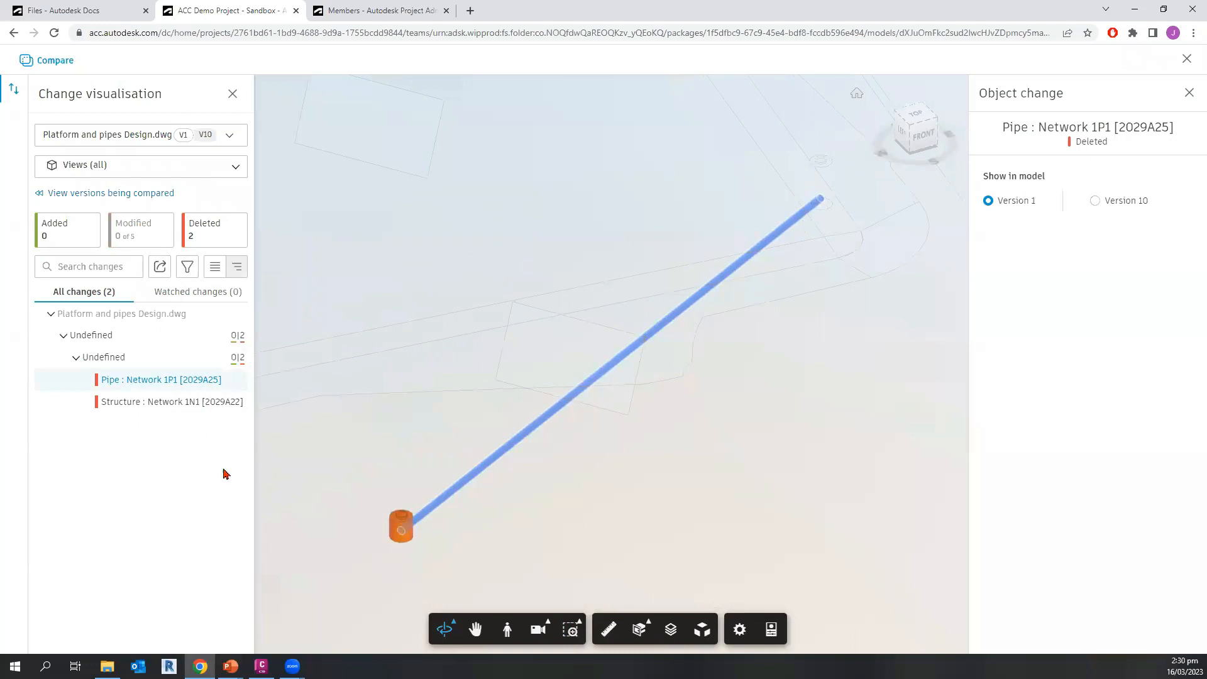
pyautogui.click(191, 406)
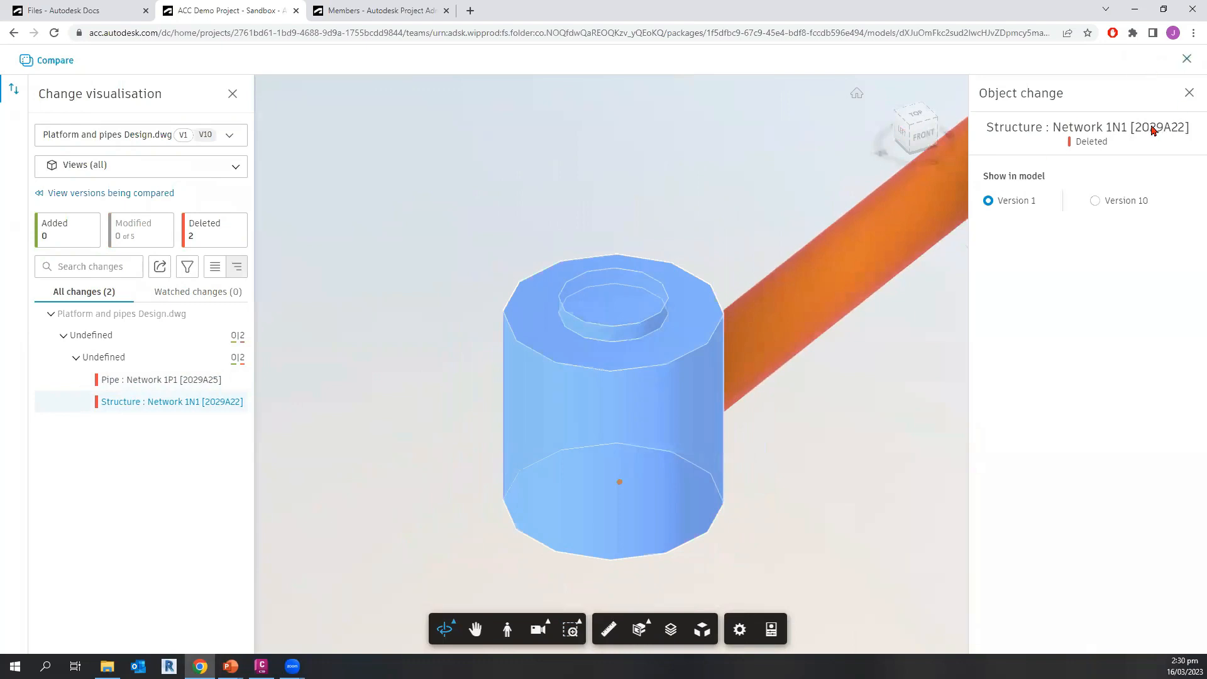
pyautogui.click(1187, 60)
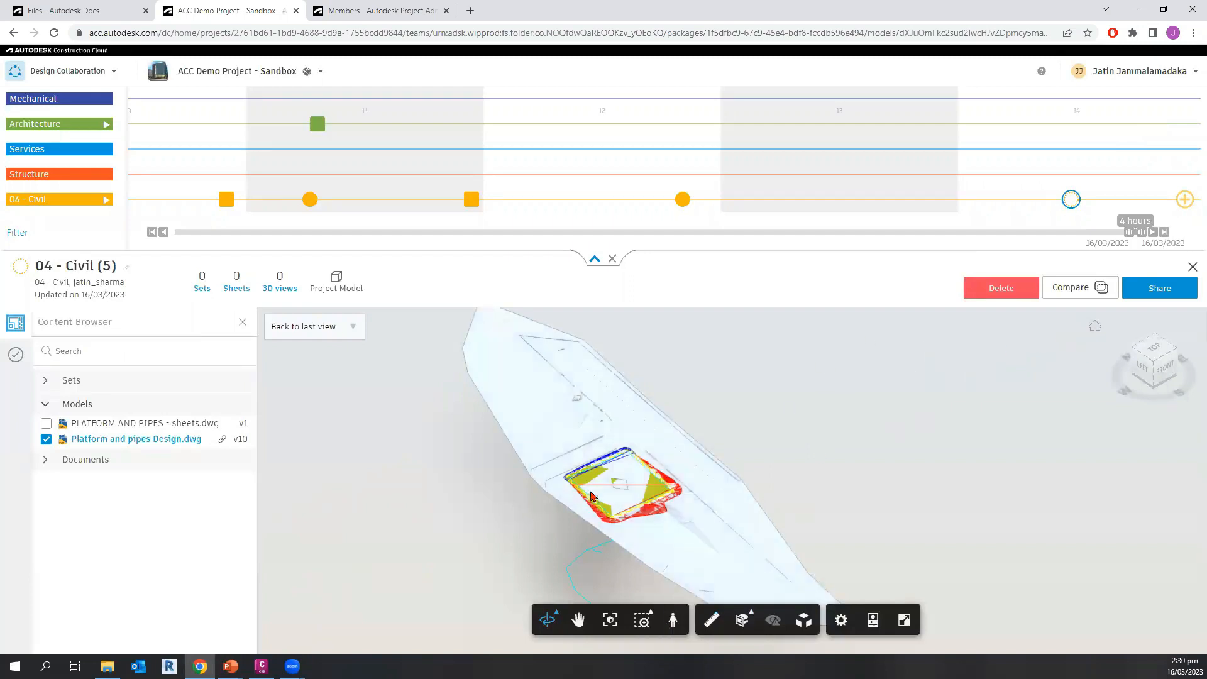
# - Reopen the package comparison, check the changes between versions V9 and V10, and leave it without showing them
pyautogui.click(1089, 290)
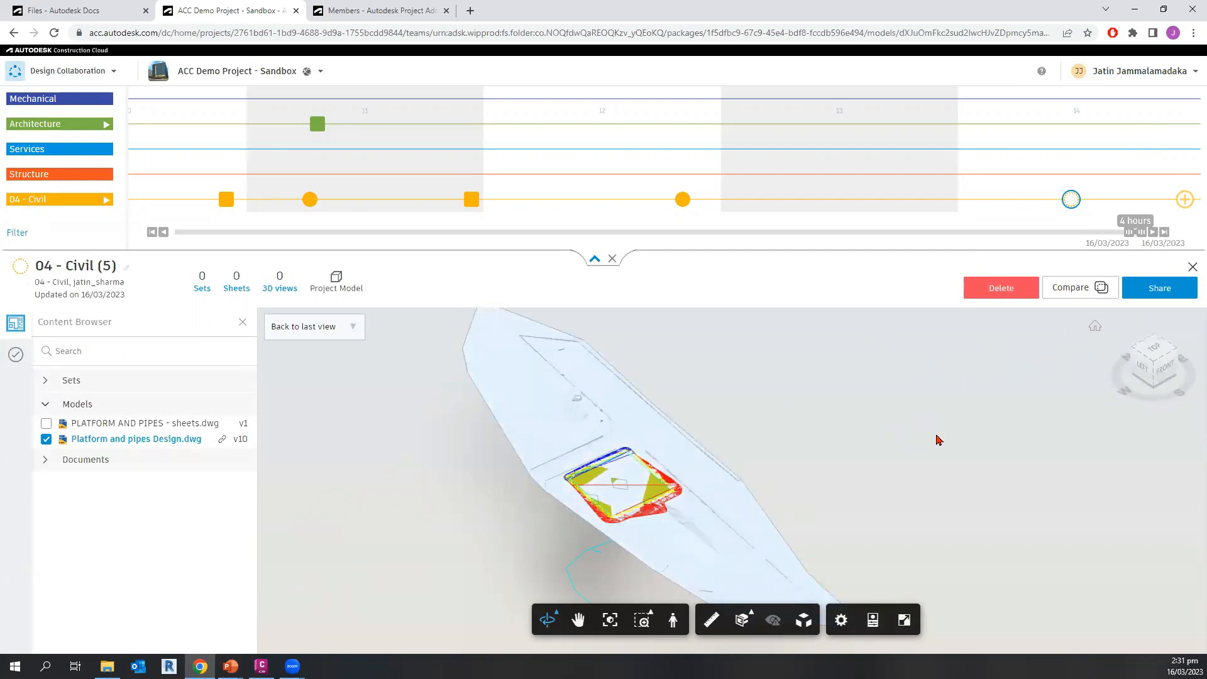
pyautogui.click(1089, 293)
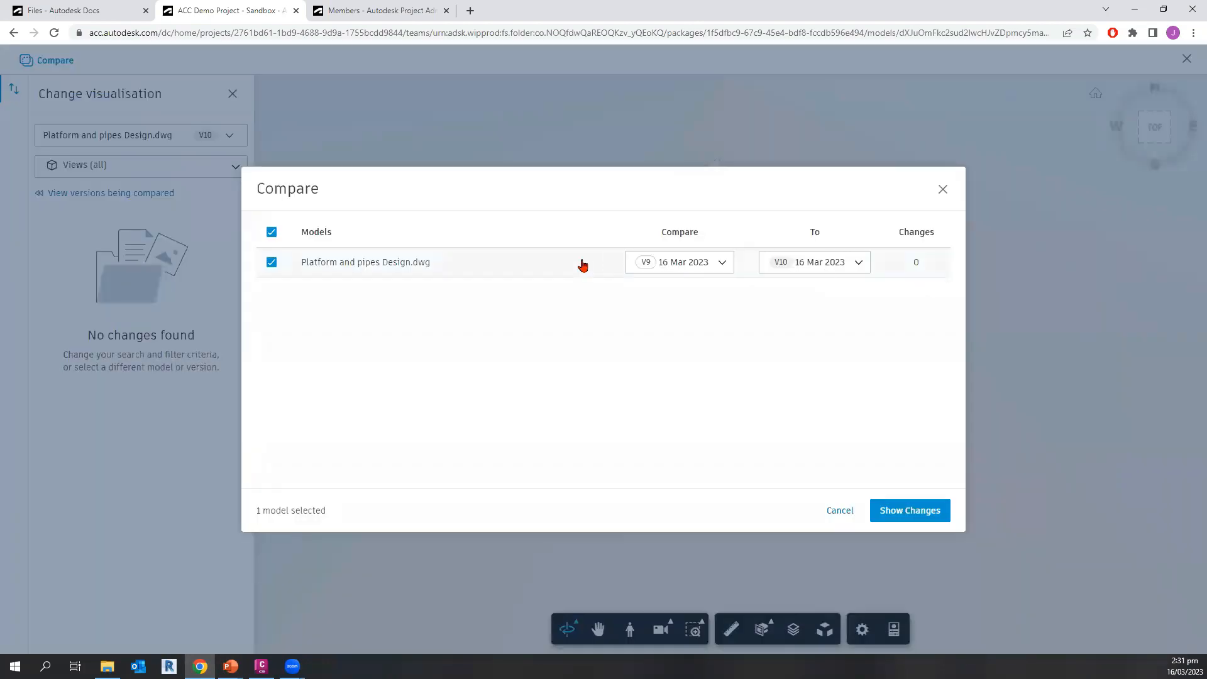
pyautogui.click(655, 269)
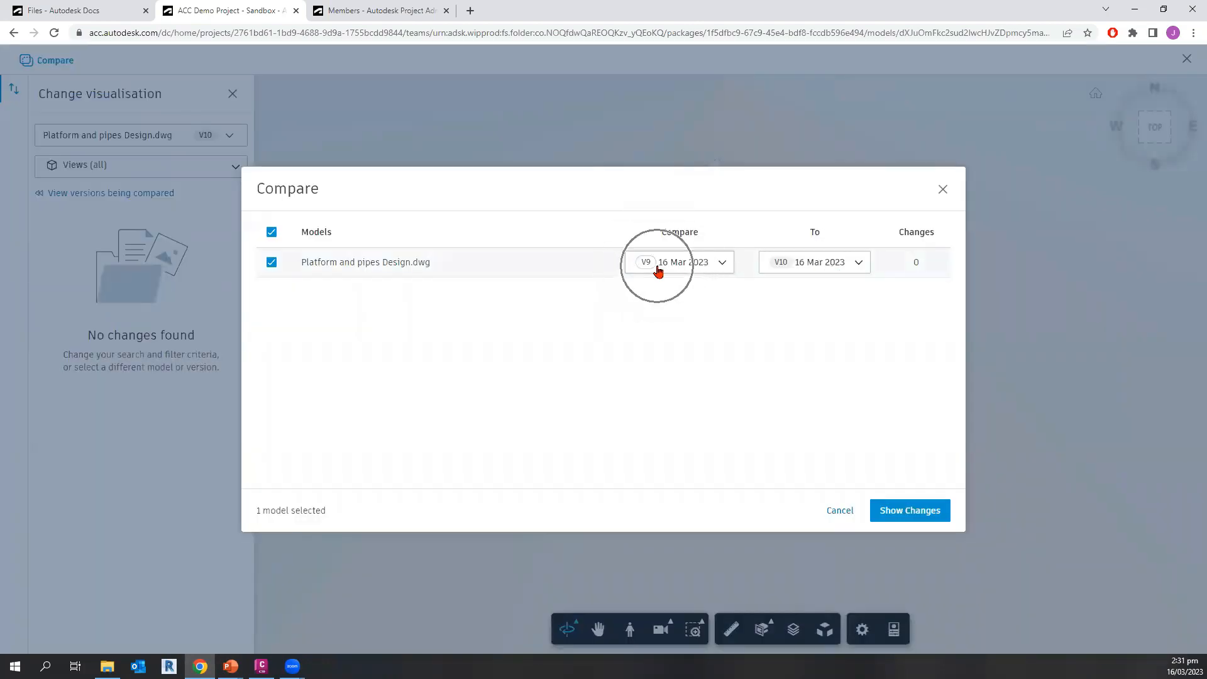
pyautogui.click(912, 268)
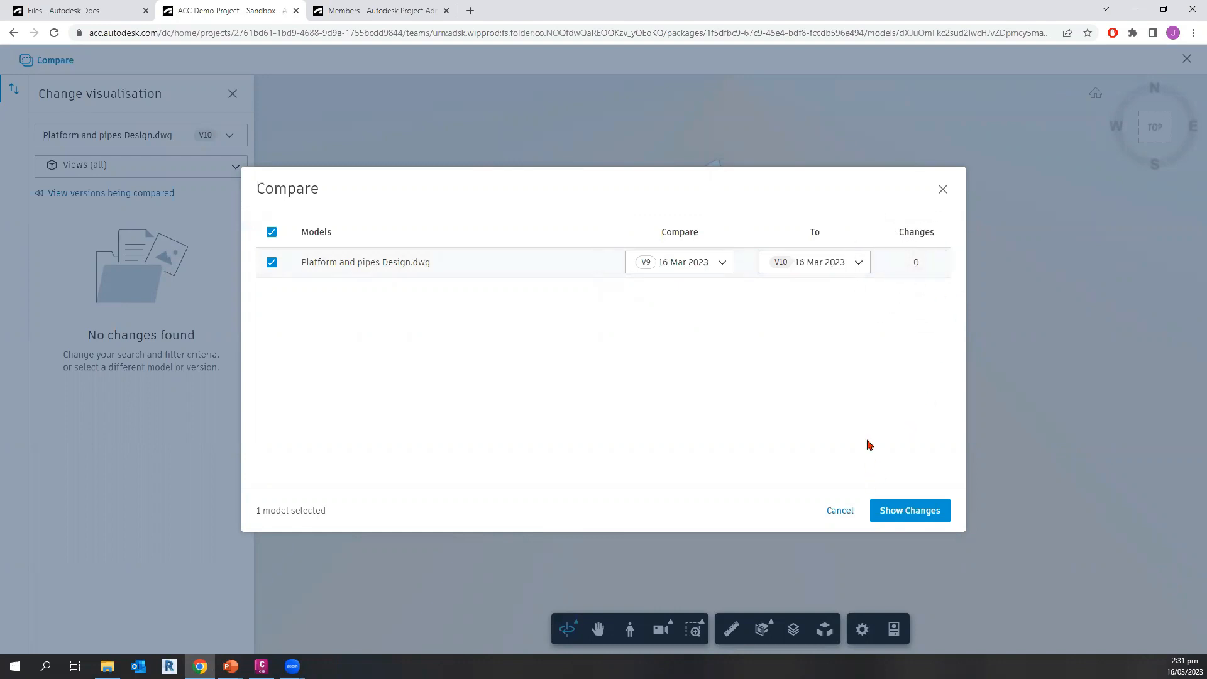
pyautogui.click(940, 190)
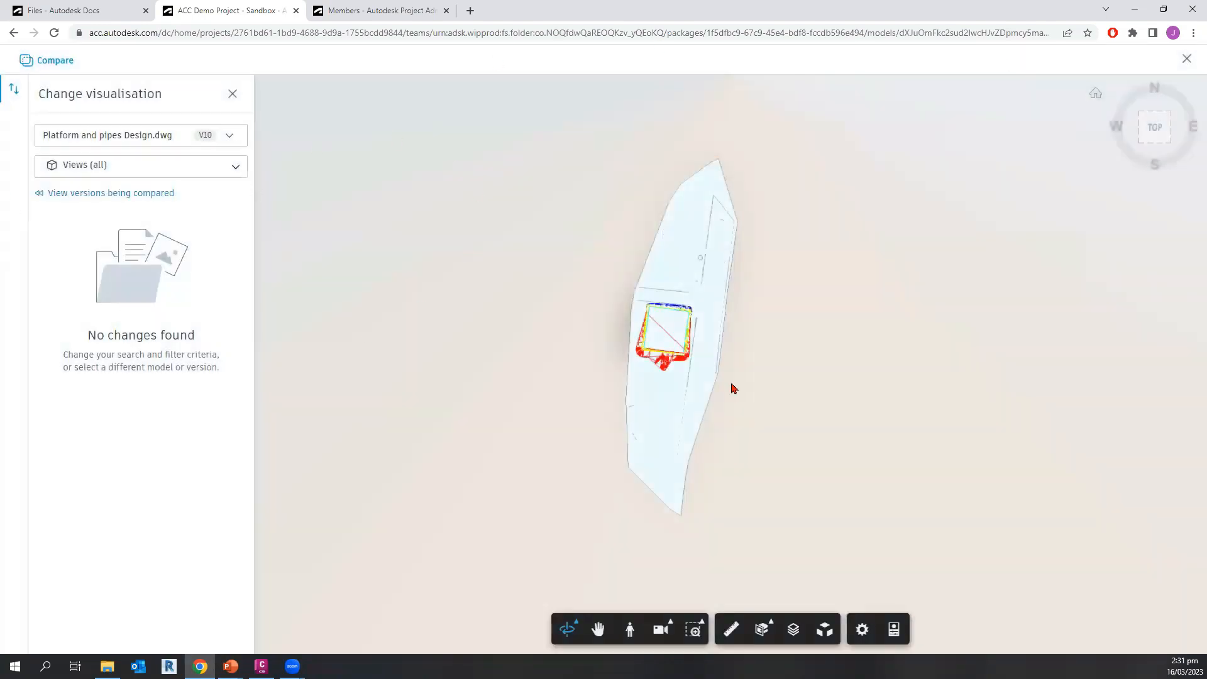
pyautogui.click(1187, 59)
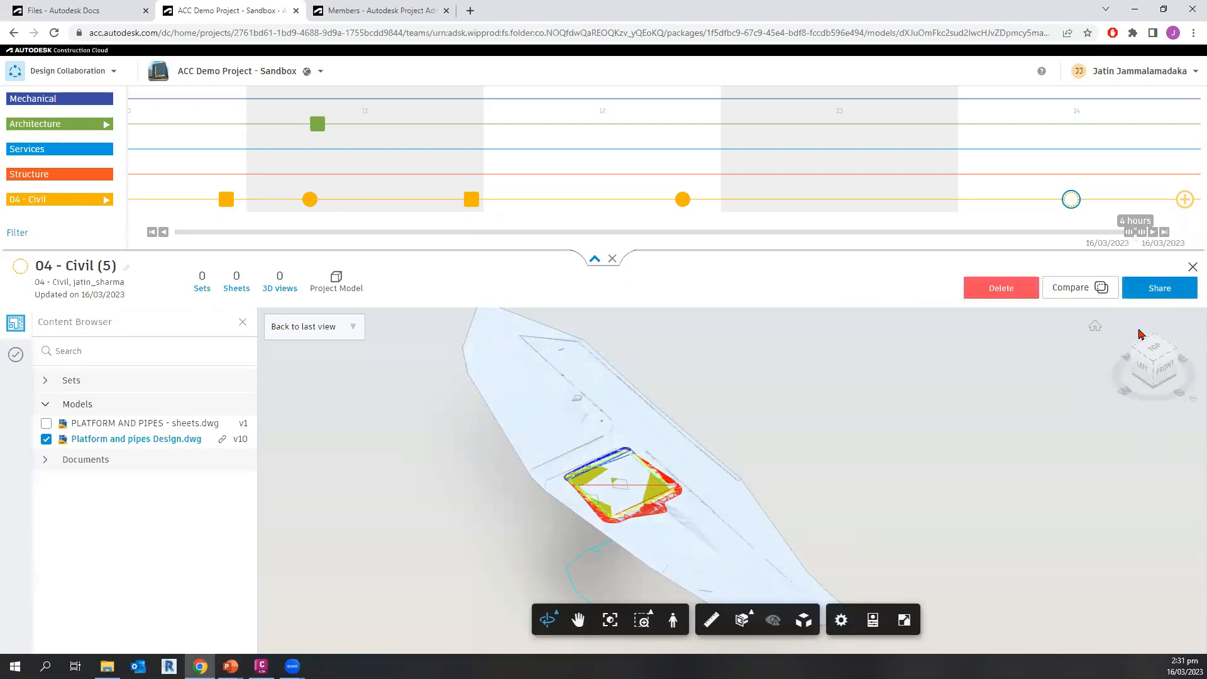
# - Share the 04 - Civil (5) package with all project teams
pyautogui.click(1157, 290)
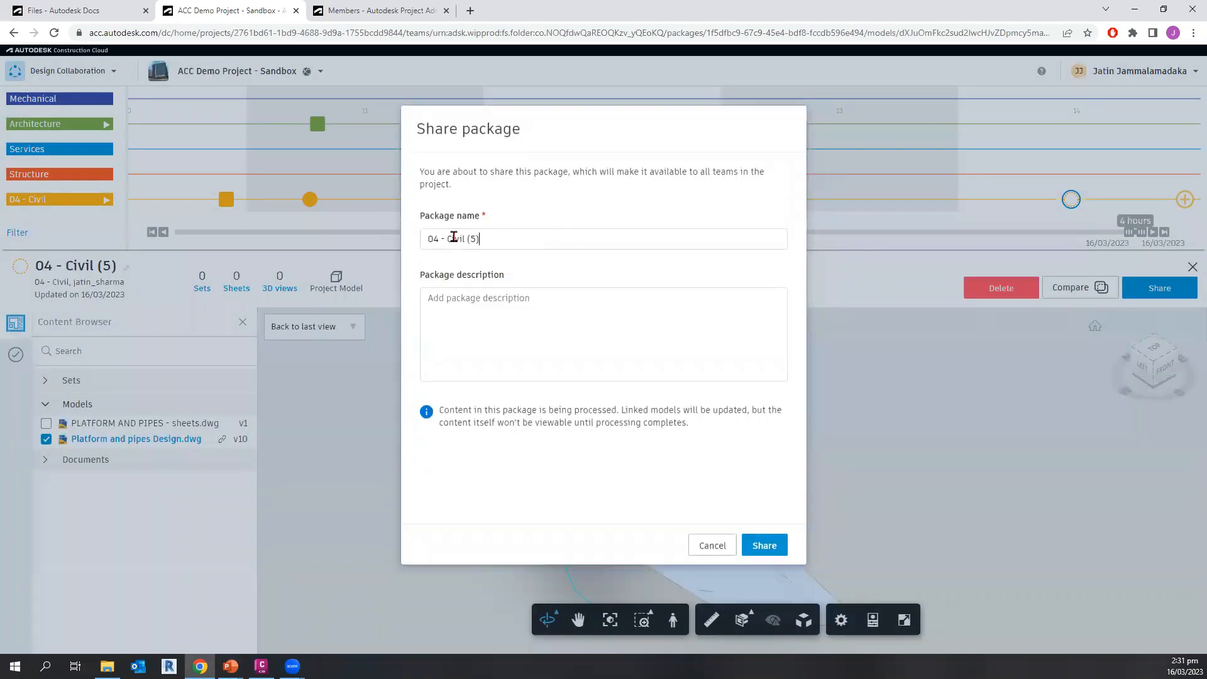
pyautogui.click(766, 546)
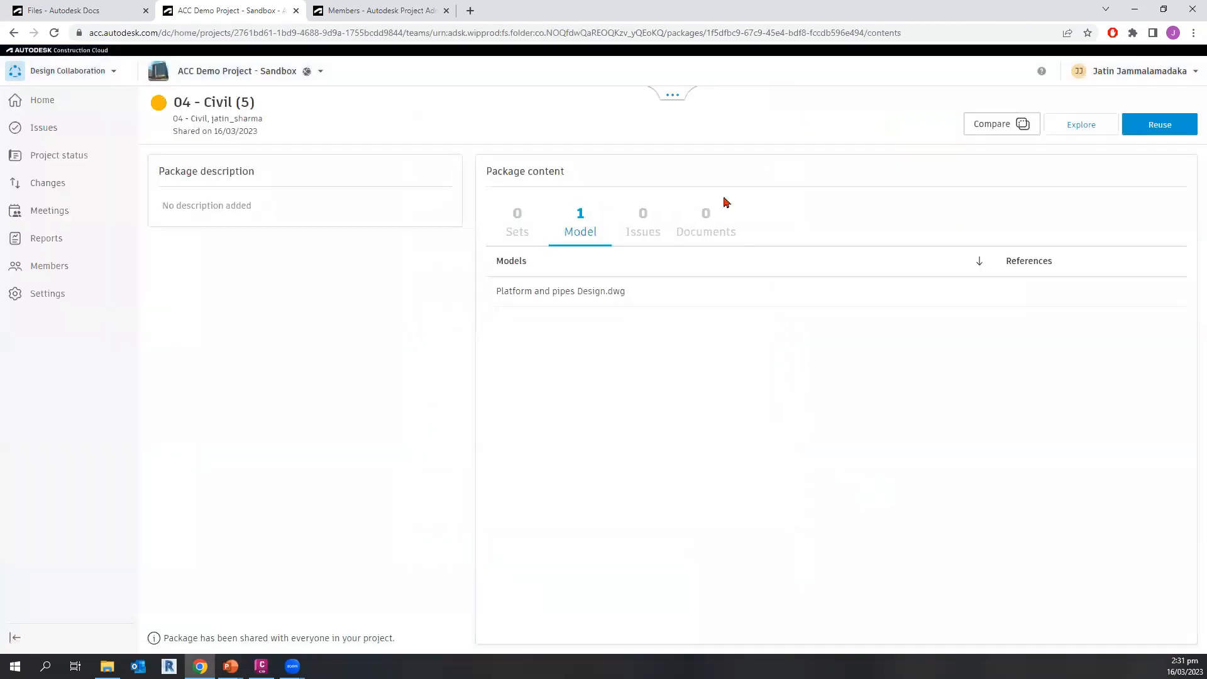
# - Switch the timeline to the Structure team and expand the 04 - Civil team's cluster of shared packages
pyautogui.click(670, 98)
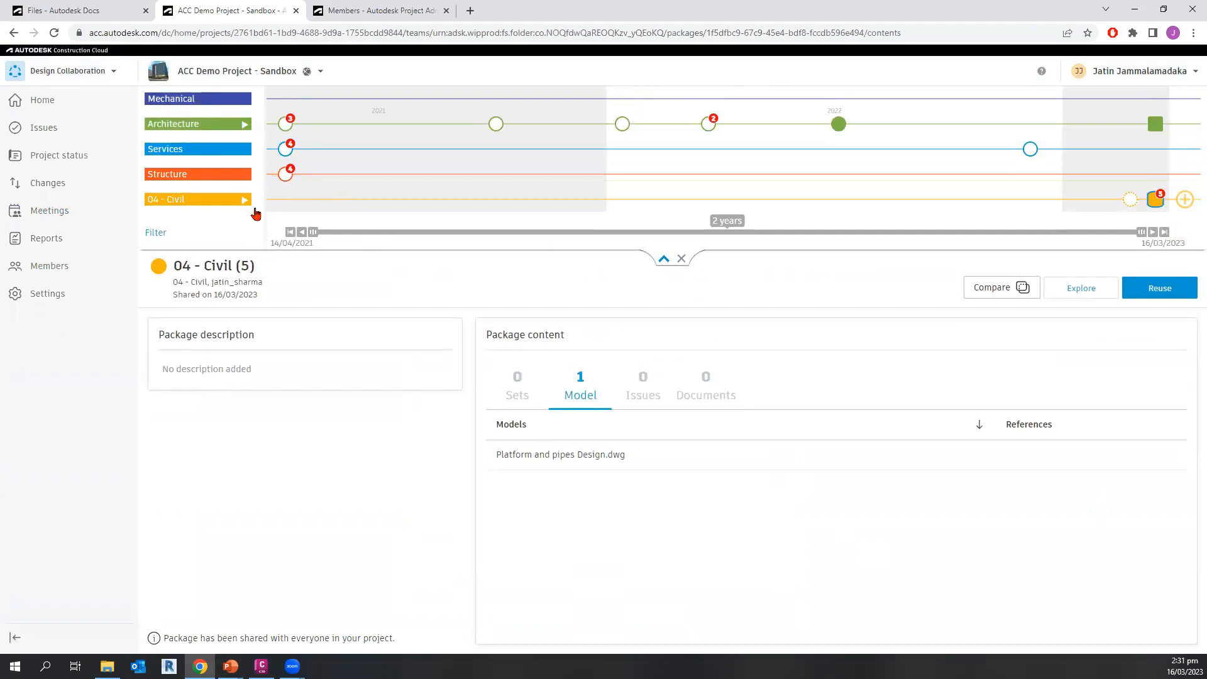
pyautogui.click(209, 175)
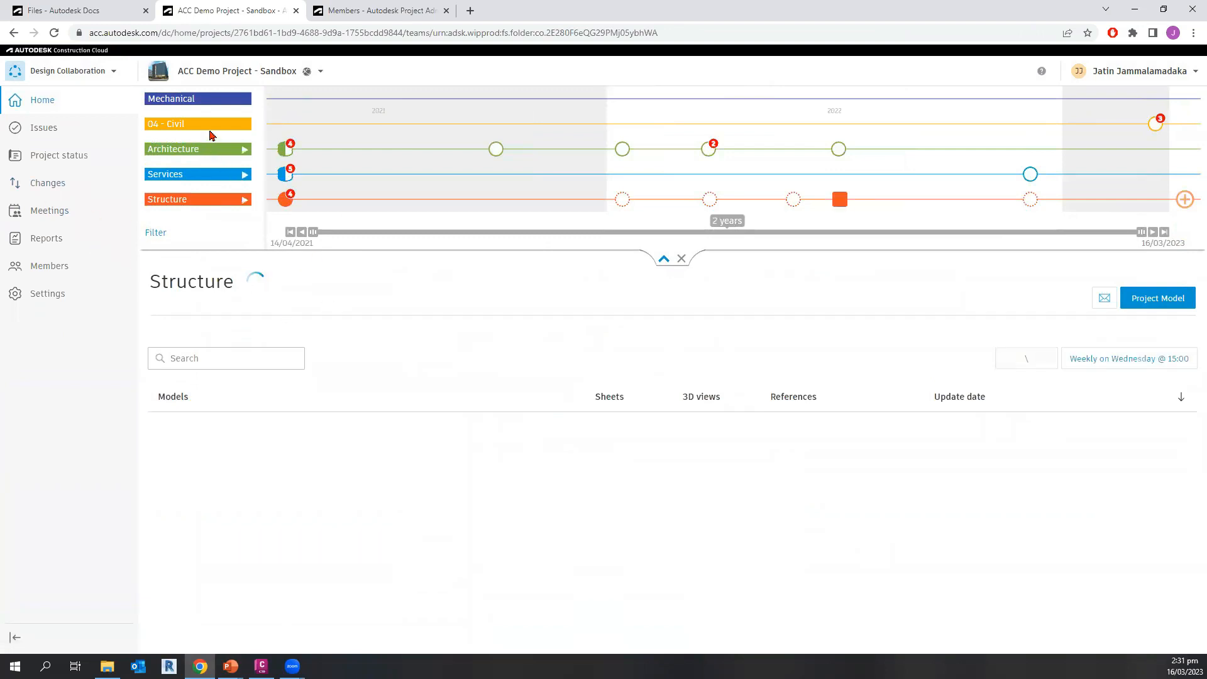
pyautogui.click(1152, 124)
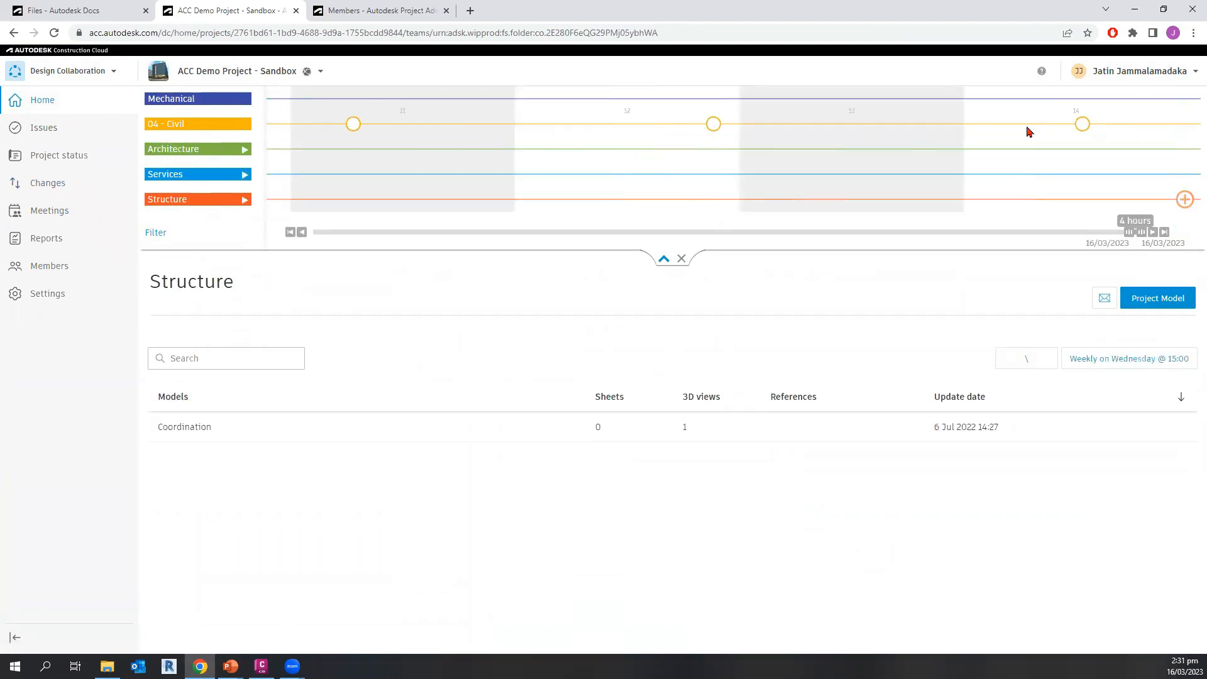
# - Open the most recently shared 04 - Civil (5) package on the timeline and review its contents
pyautogui.click(1090, 128)
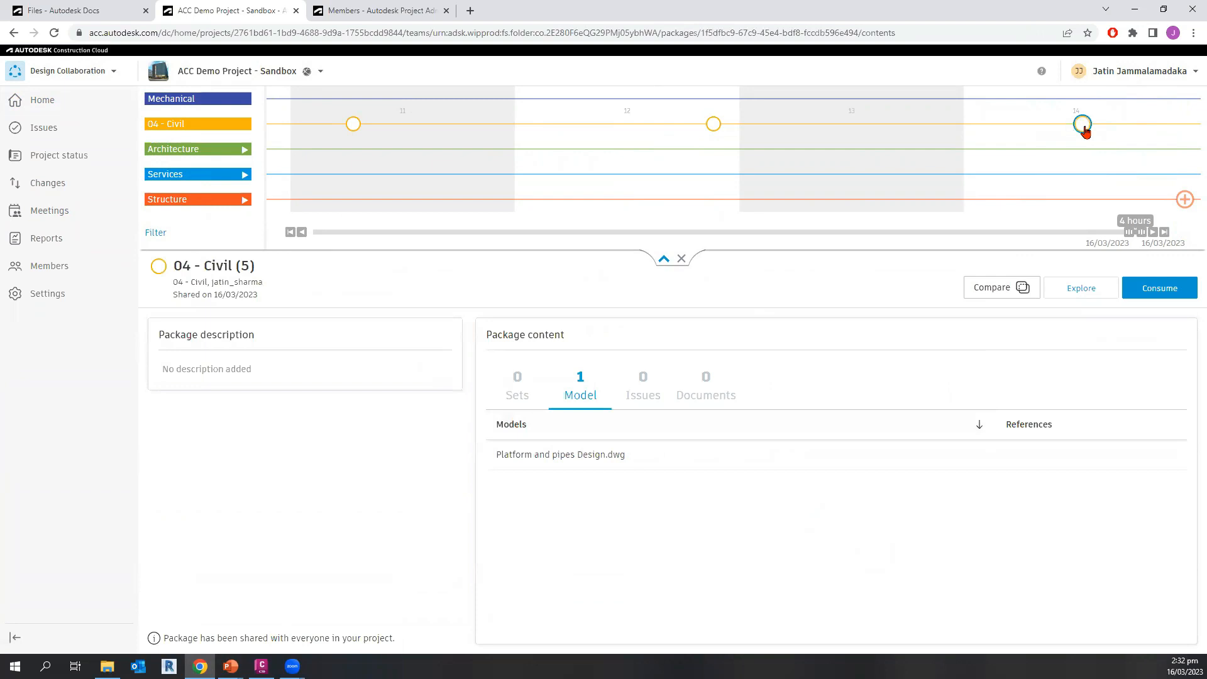
pyautogui.moveTo(1084, 127)
pyautogui.press('ctrl')
pyautogui.press('ctrl')
pyautogui.press('ctrl')
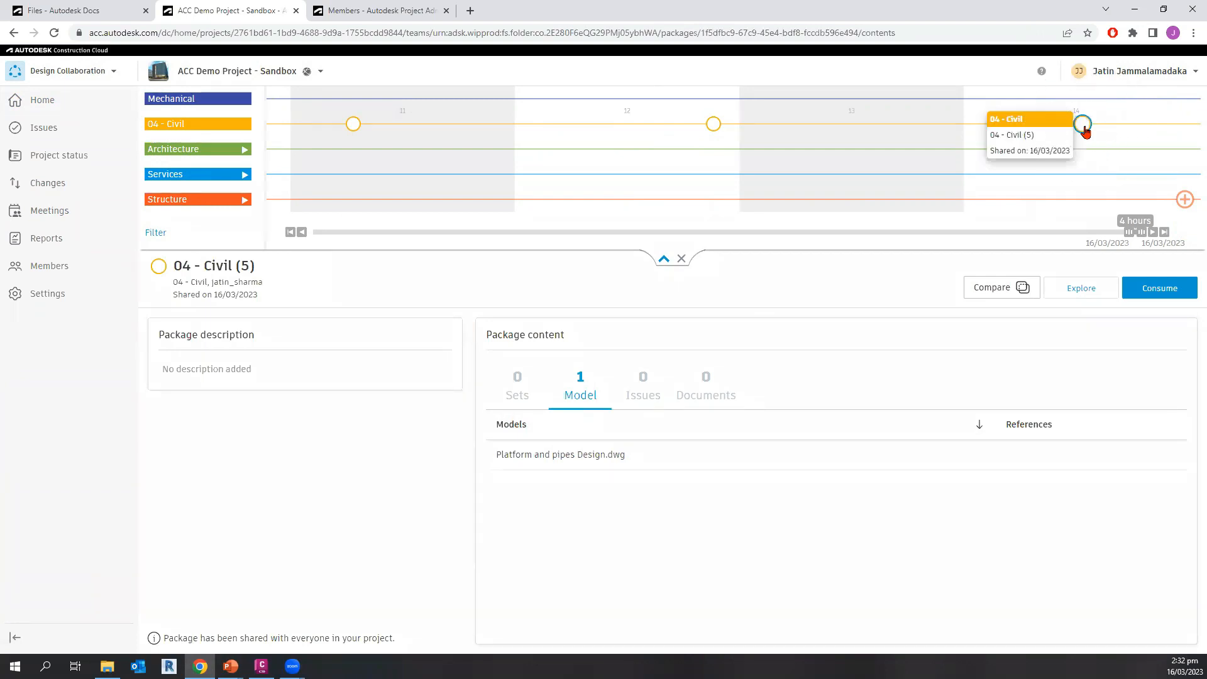
pyautogui.press('ctrl')
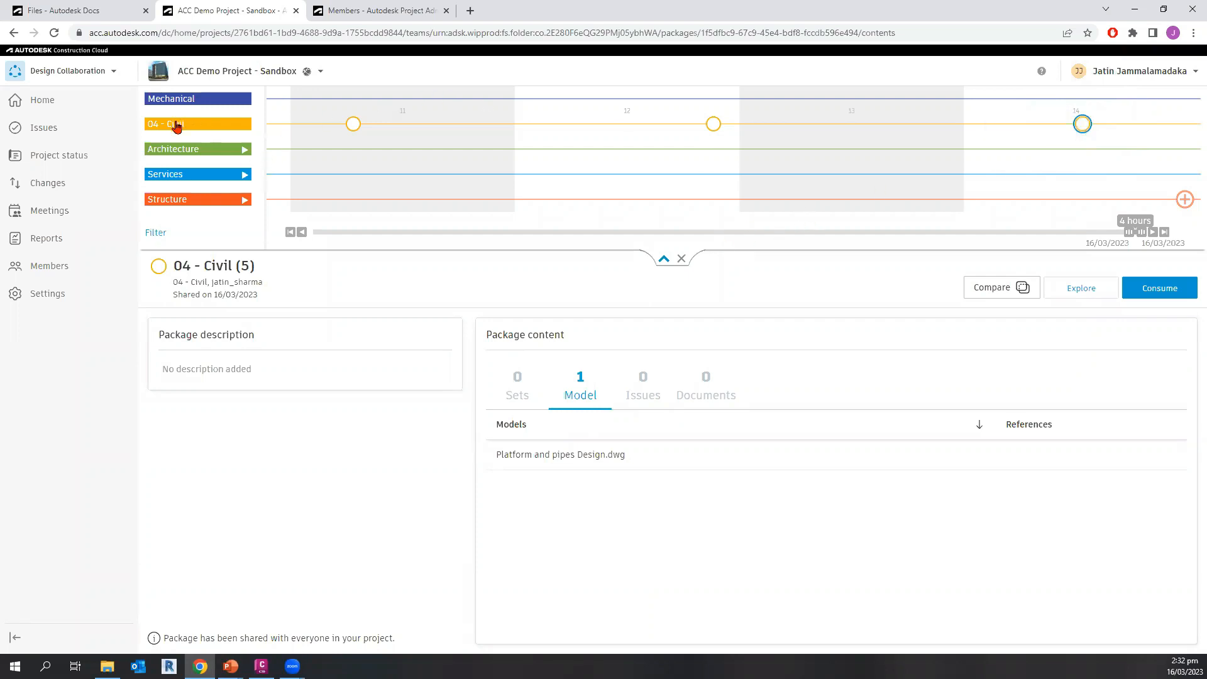
# - Switch to Autodesk Docs and open the 01 - DWG folder of the 04 - Civil team under 01 - Work In Progress (WIP)
pyautogui.click(125, 18)
pyautogui.click(166, 235)
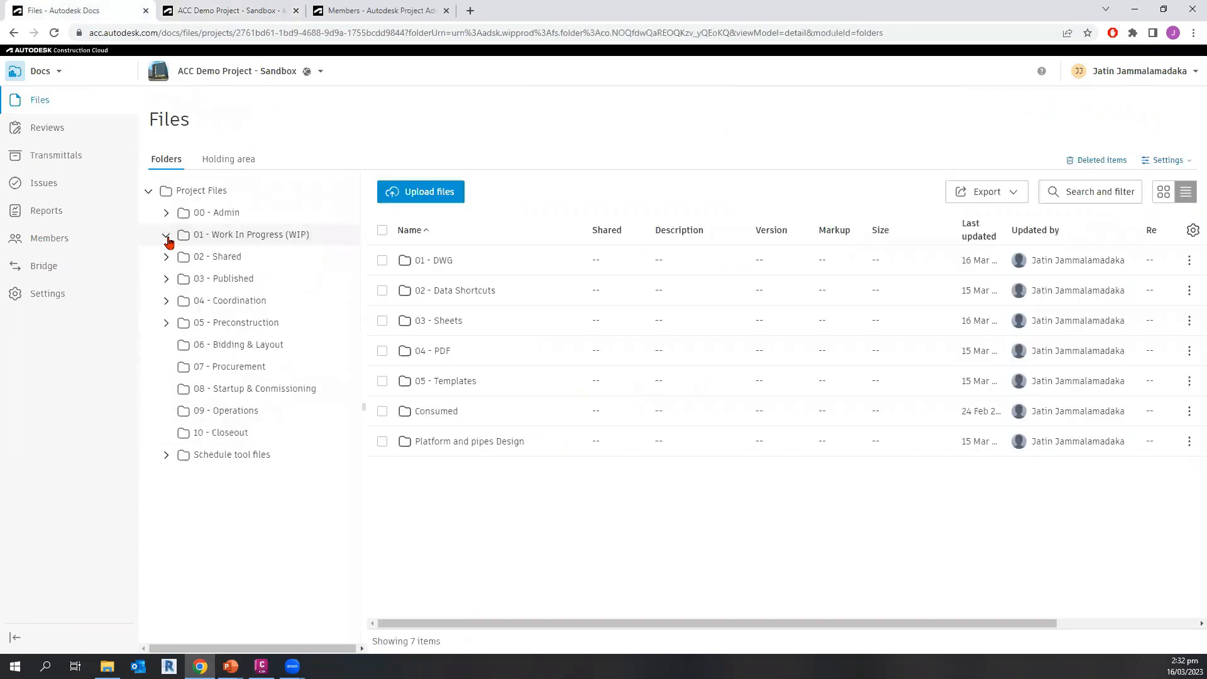
pyautogui.click(226, 257)
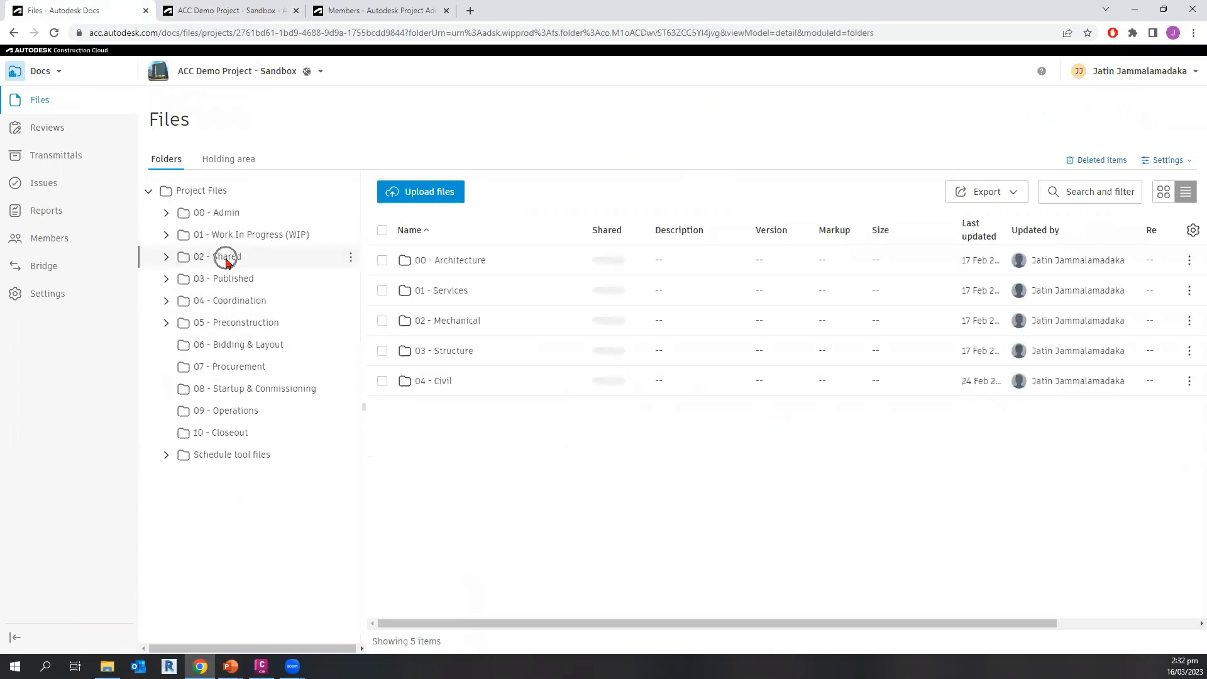
pyautogui.click(284, 235)
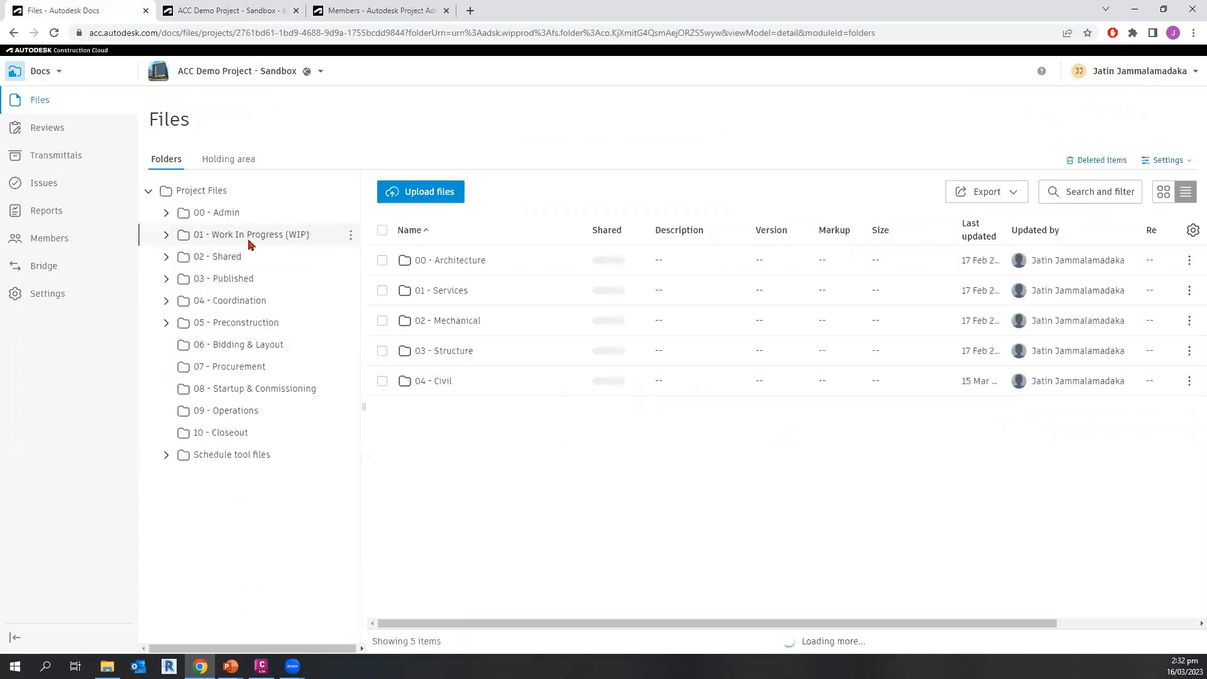
pyautogui.click(166, 235)
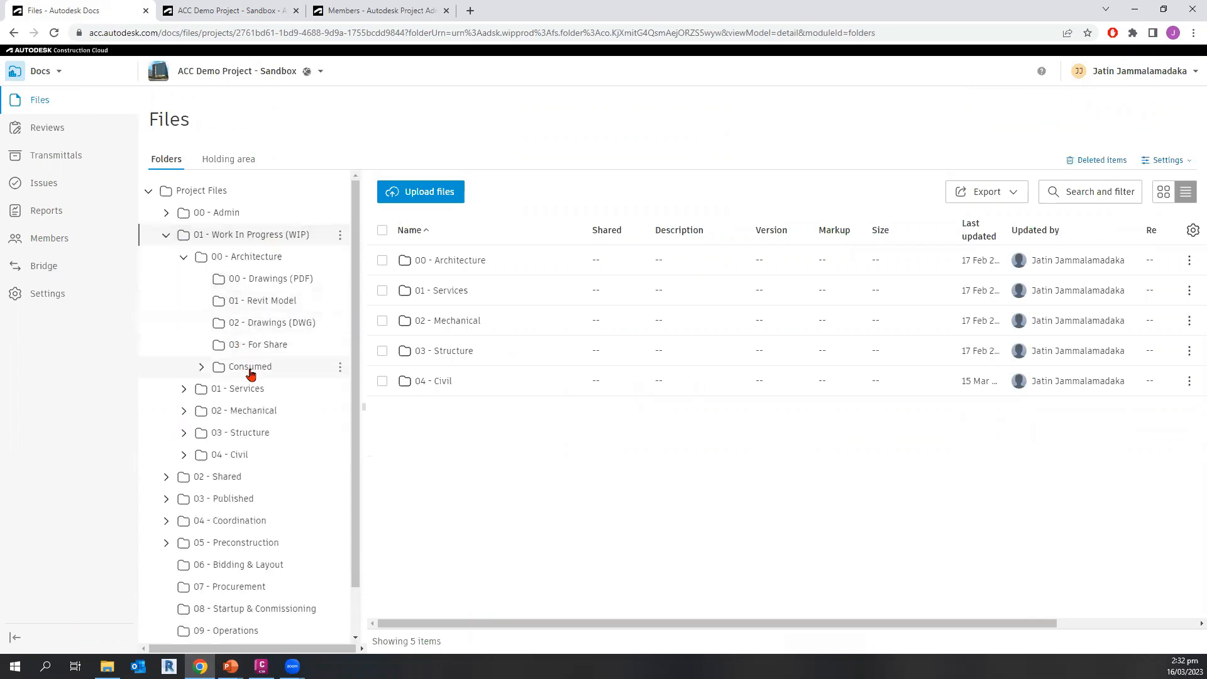
pyautogui.click(434, 380)
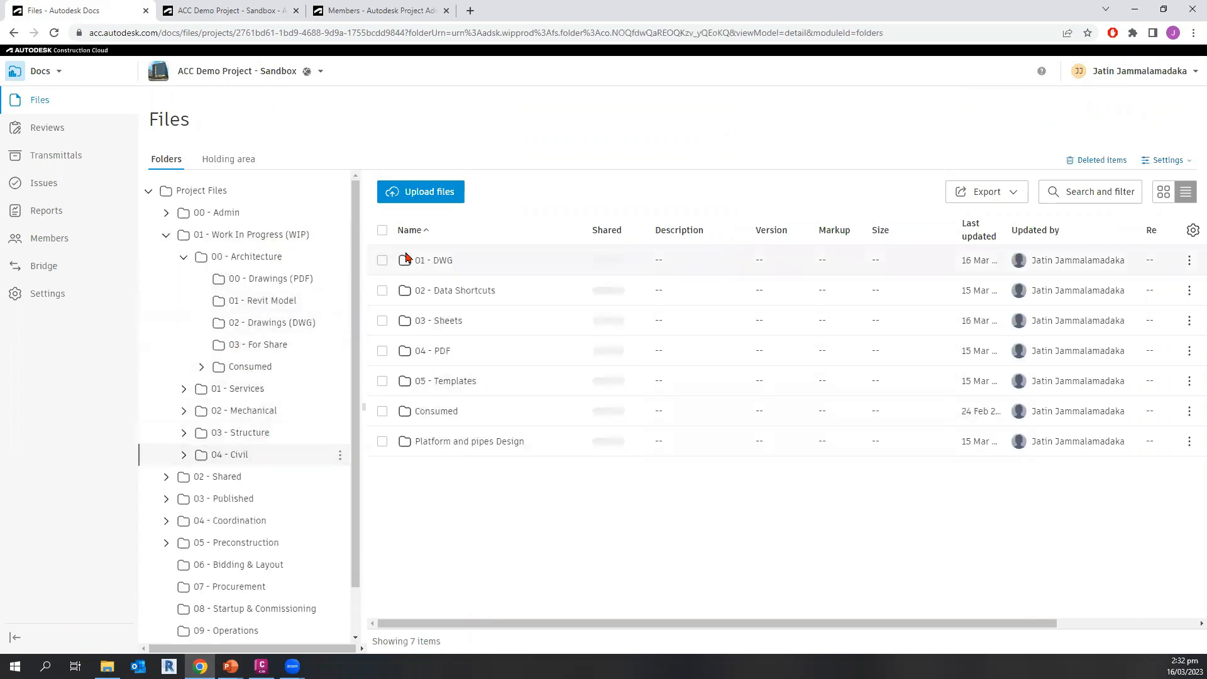
pyautogui.click(429, 260)
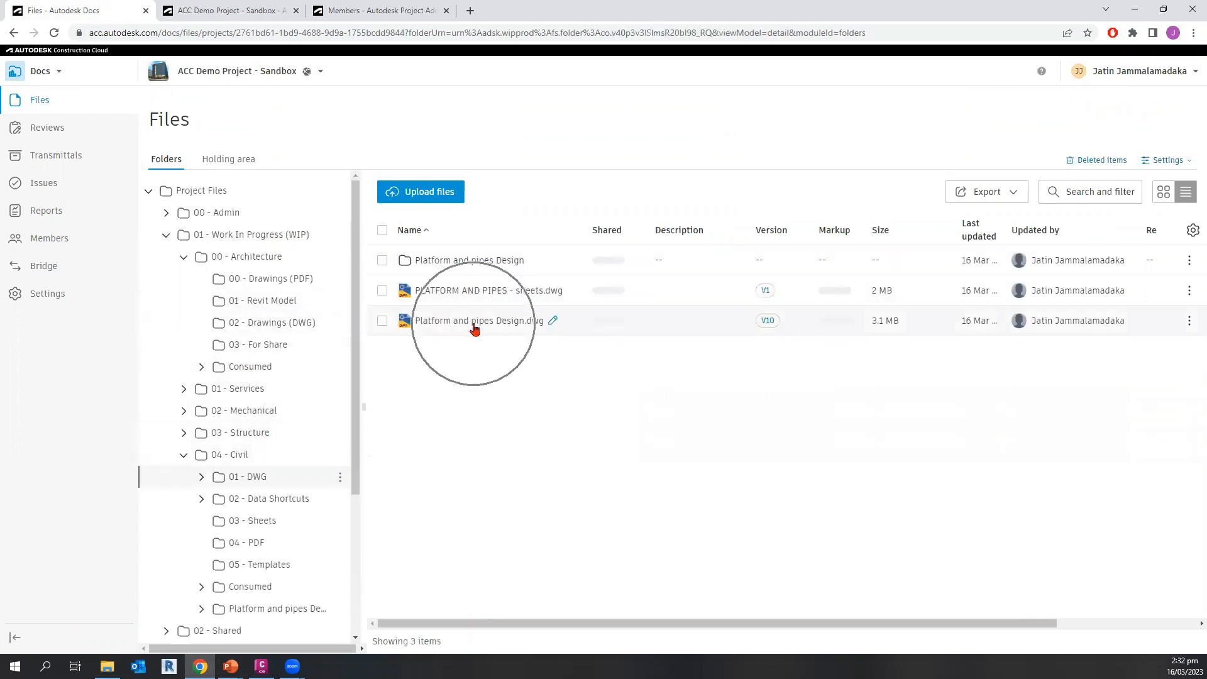
# - Check the version of Platform and pipes Design.dwg in the 02 - Shared 04 - Civil folder against the work-in-progress 01 - DWG folder
pyautogui.scroll(-5, 267, 459)
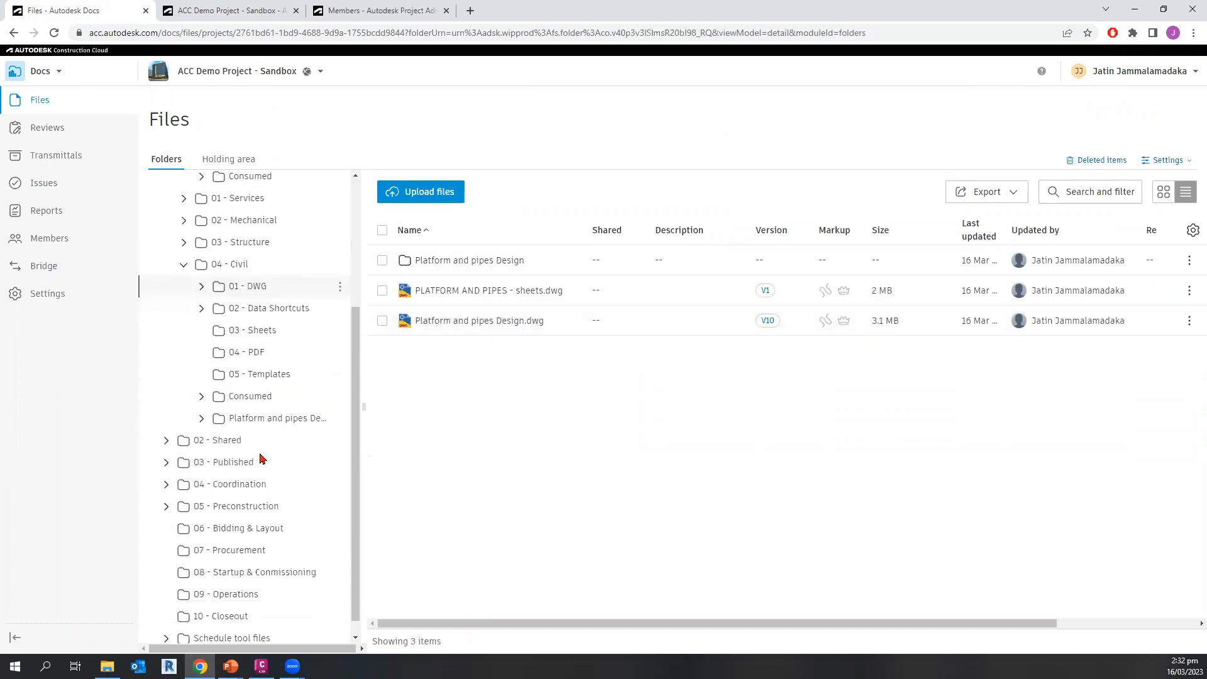
pyautogui.click(251, 425)
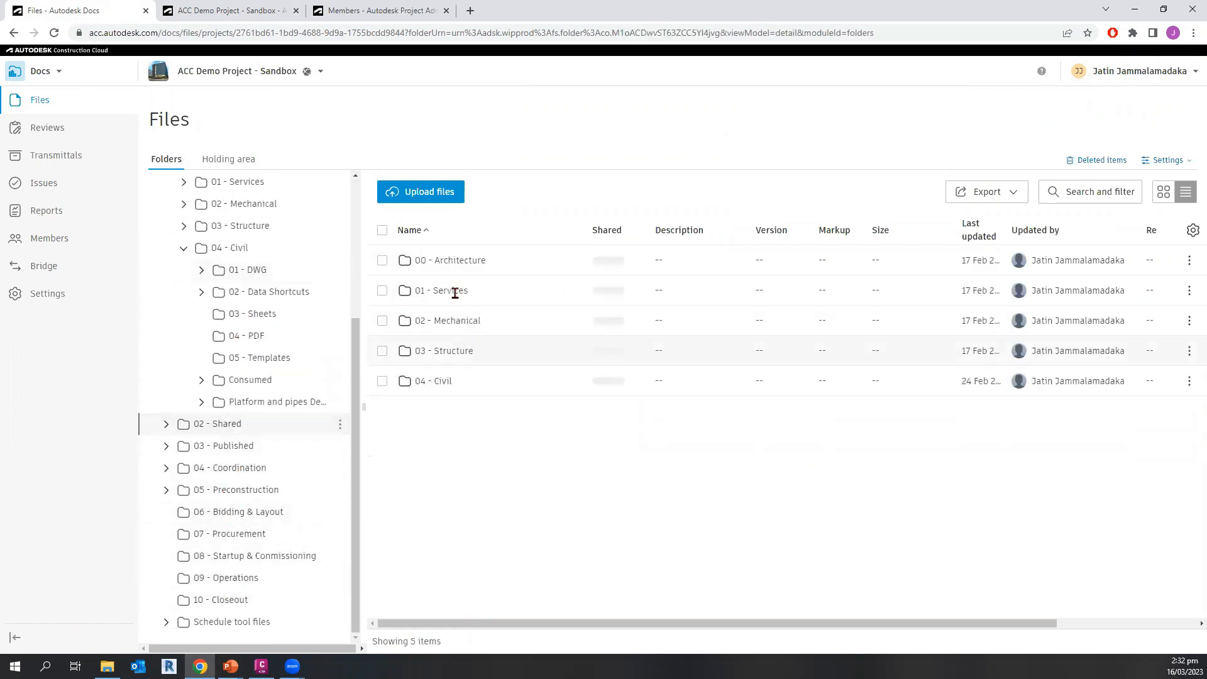
pyautogui.click(425, 386)
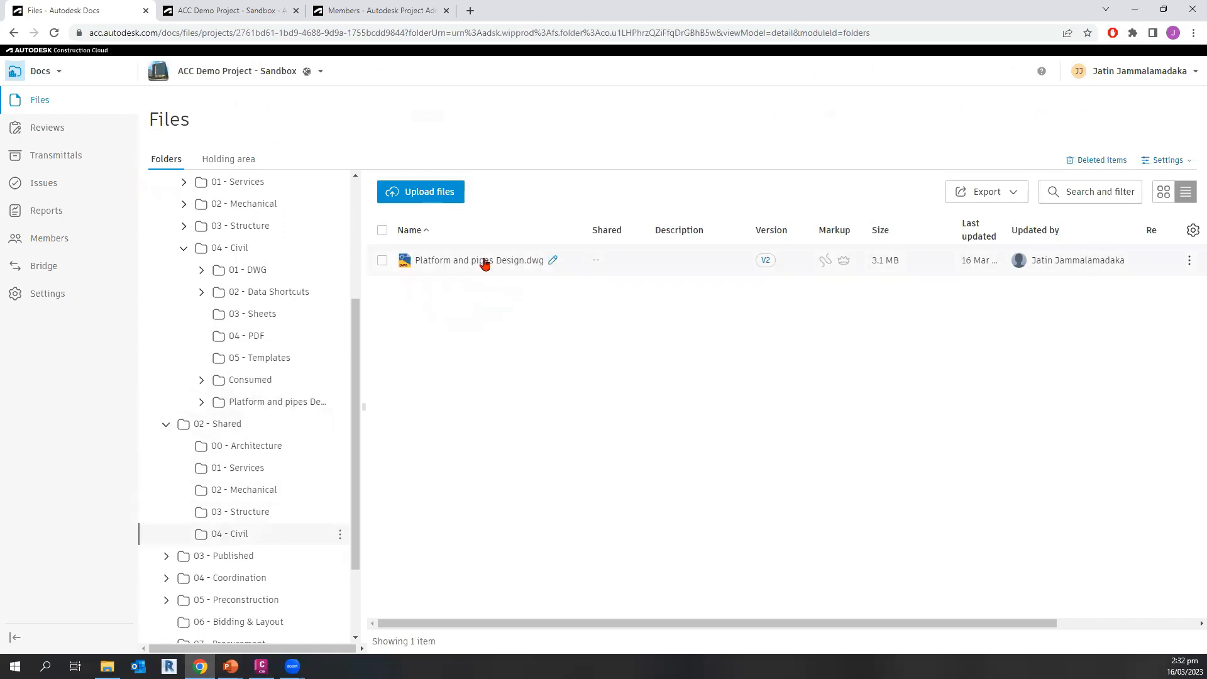
pyautogui.click(264, 276)
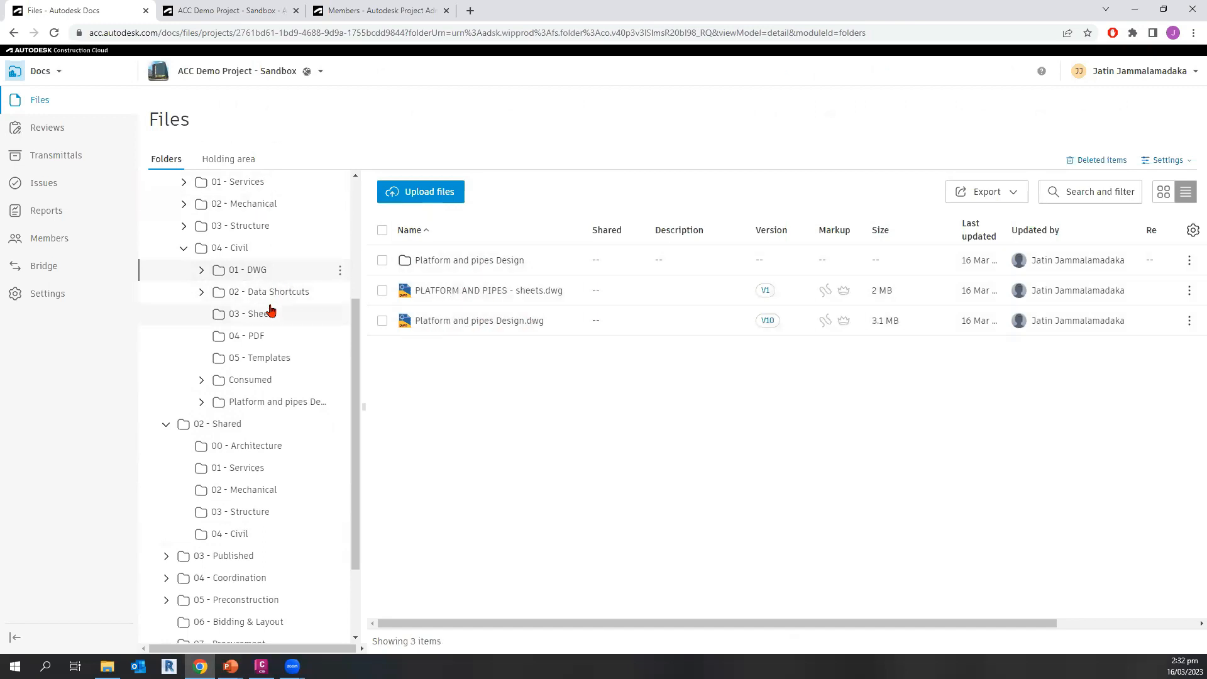
pyautogui.scroll(2, 272, 309)
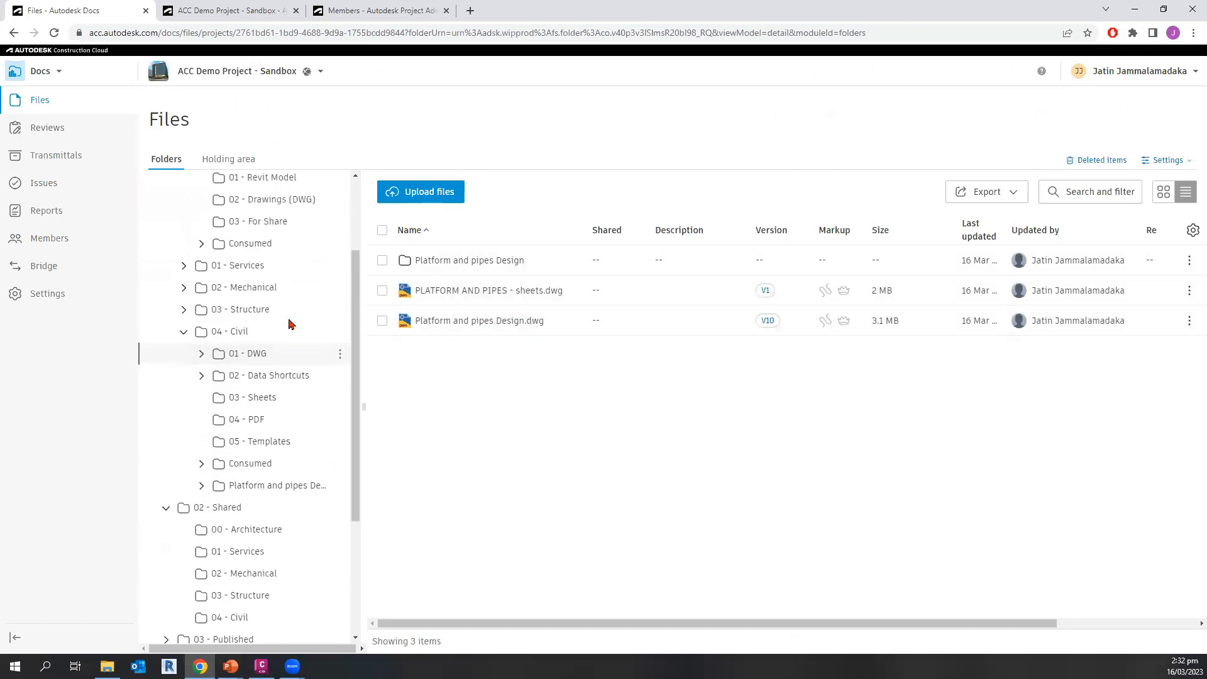
# - Return to Design Collaboration, check which versions the 04 - Civil (5) package comparison uses, and close it without showing the changes
pyautogui.click(242, 21)
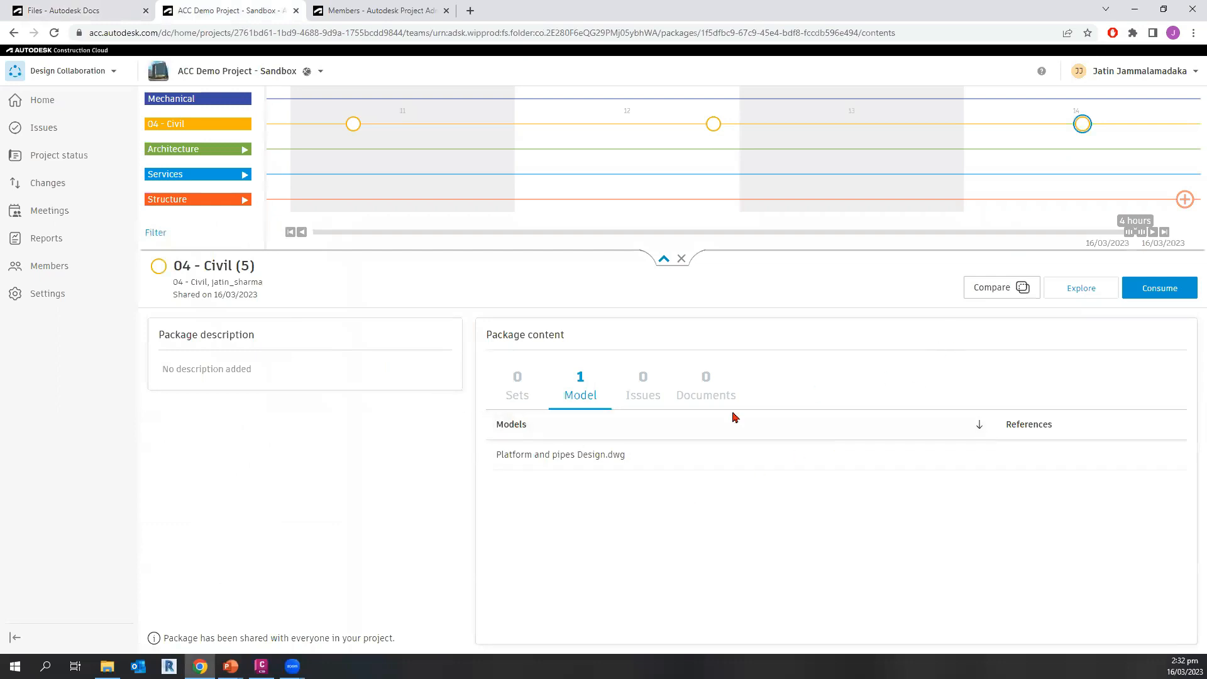
pyautogui.press('ctrl')
pyautogui.press('ctrl')
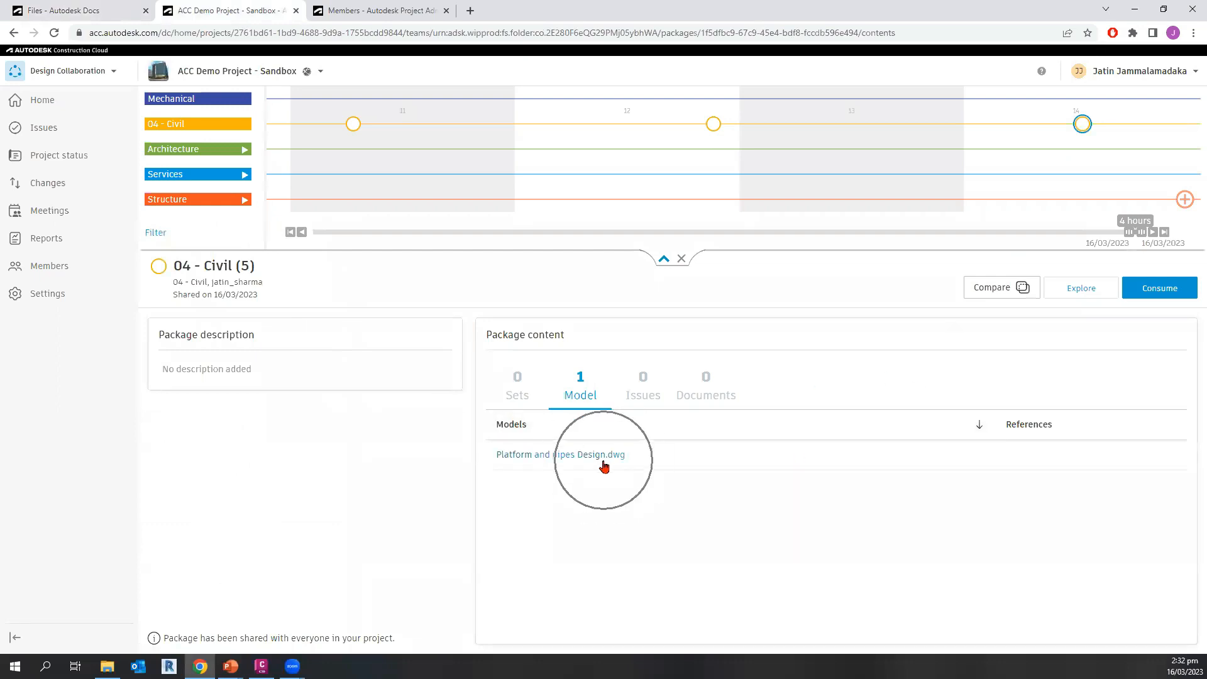
pyautogui.click(979, 290)
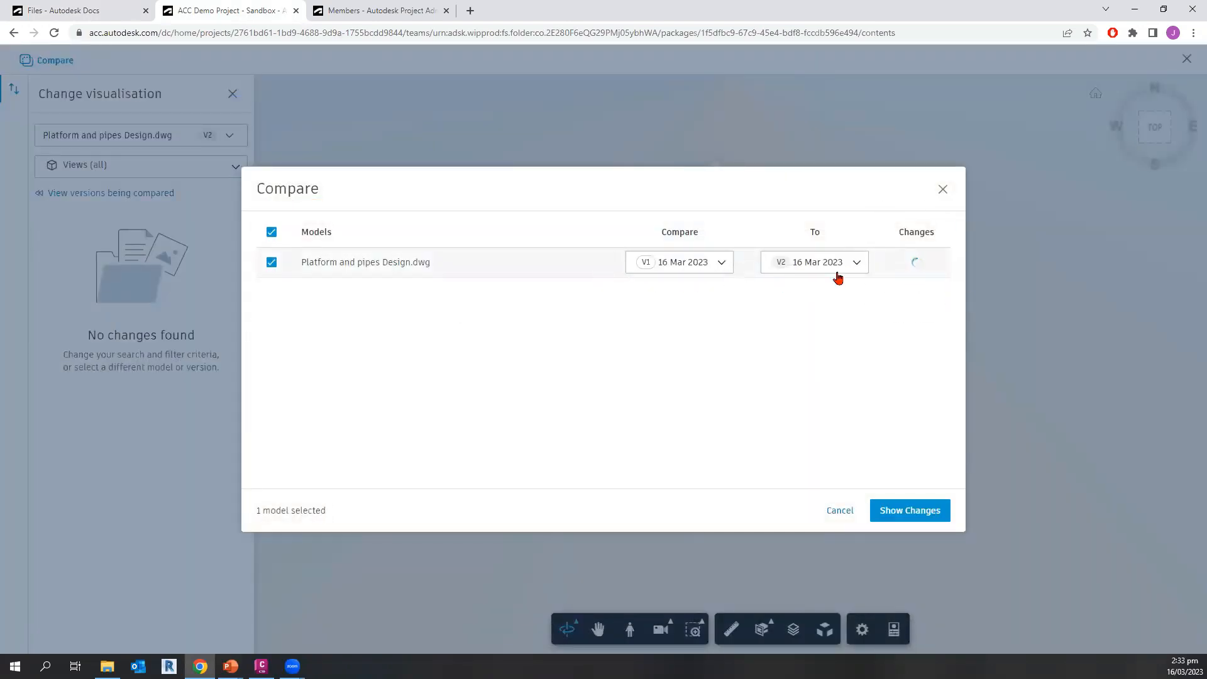
pyautogui.click(942, 190)
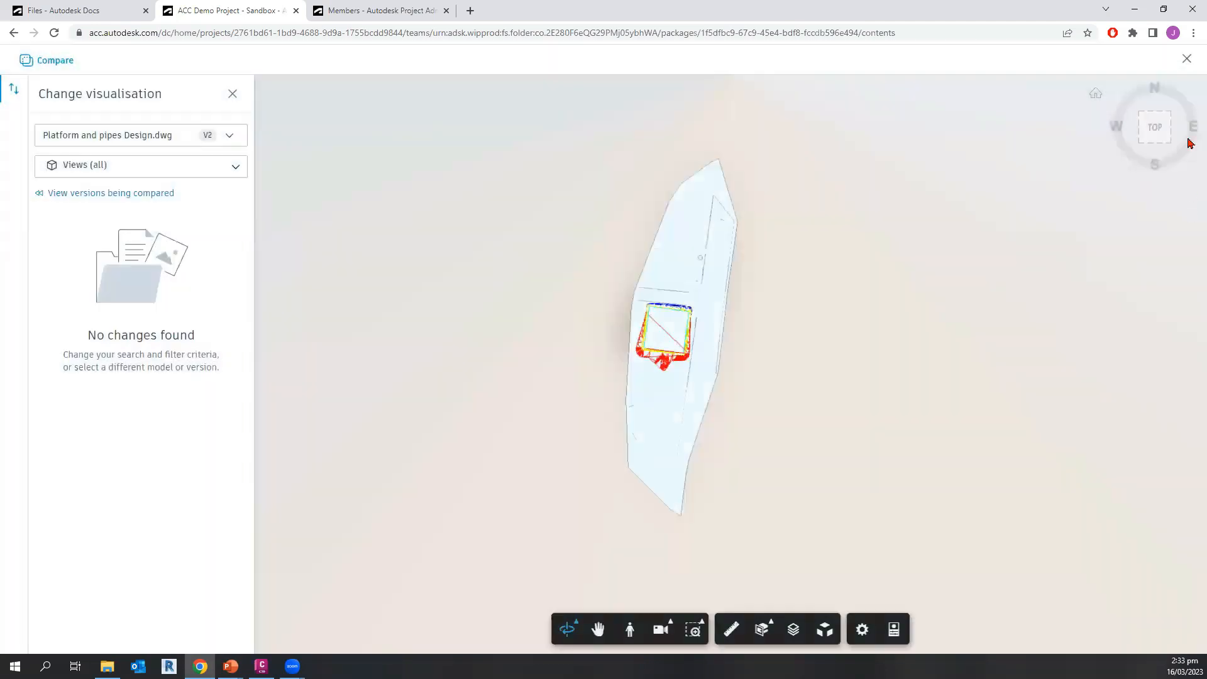
pyautogui.click(1186, 59)
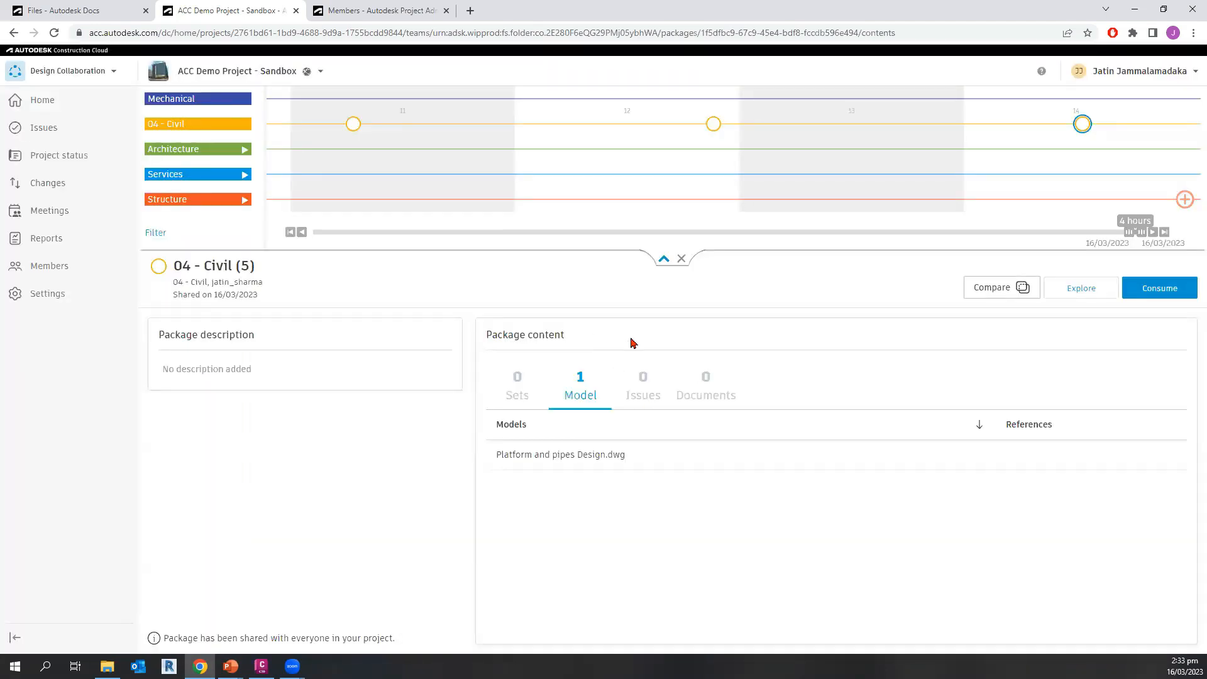
# - In Autodesk Docs, open the Consumed folder of the 03 - Structure team to review its contents
pyautogui.click(113, 10)
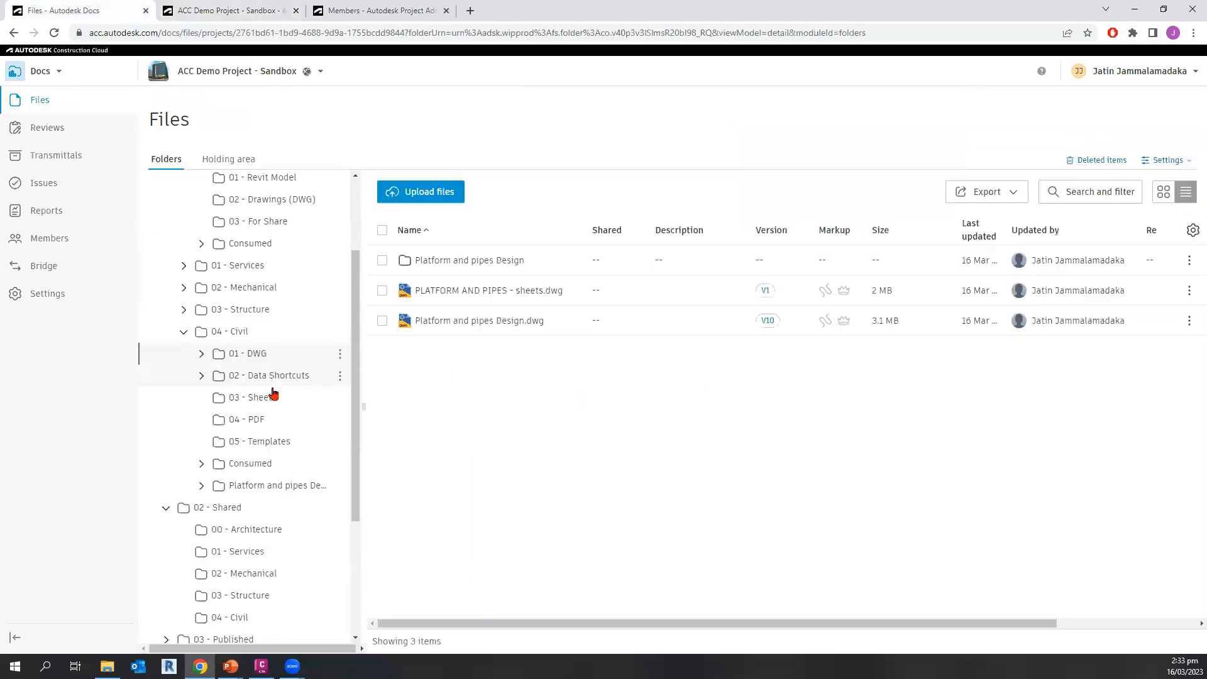
pyautogui.click(267, 432)
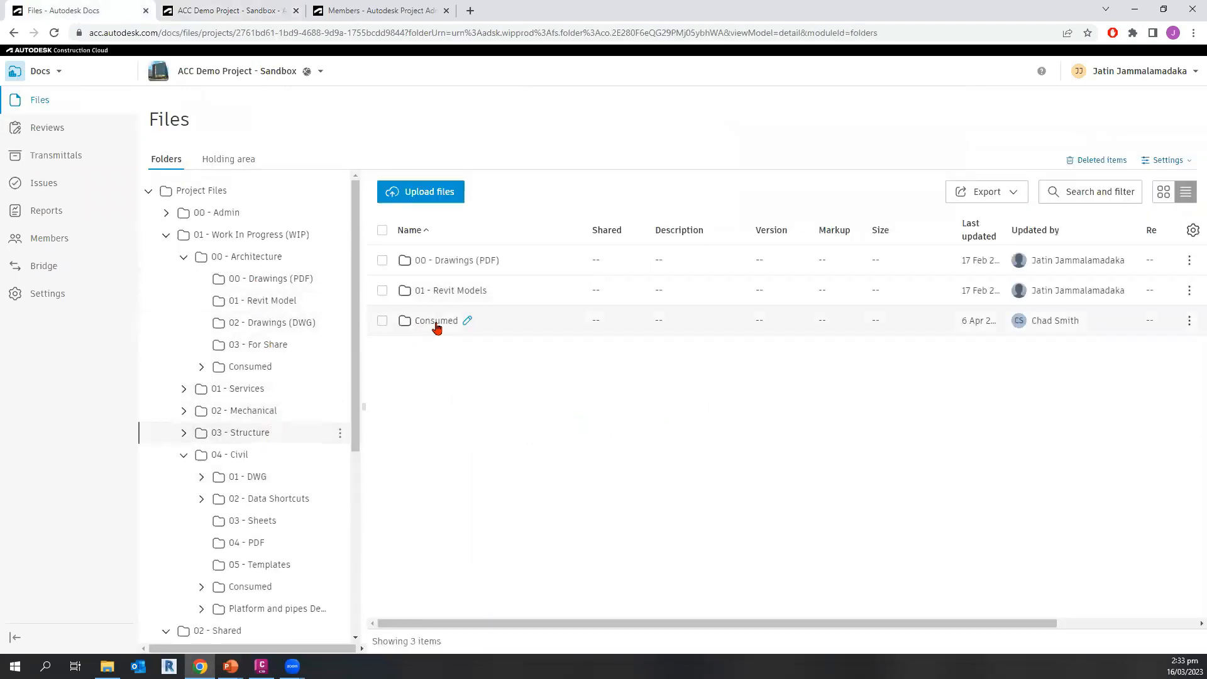
pyautogui.click(437, 325)
pyautogui.click(437, 324)
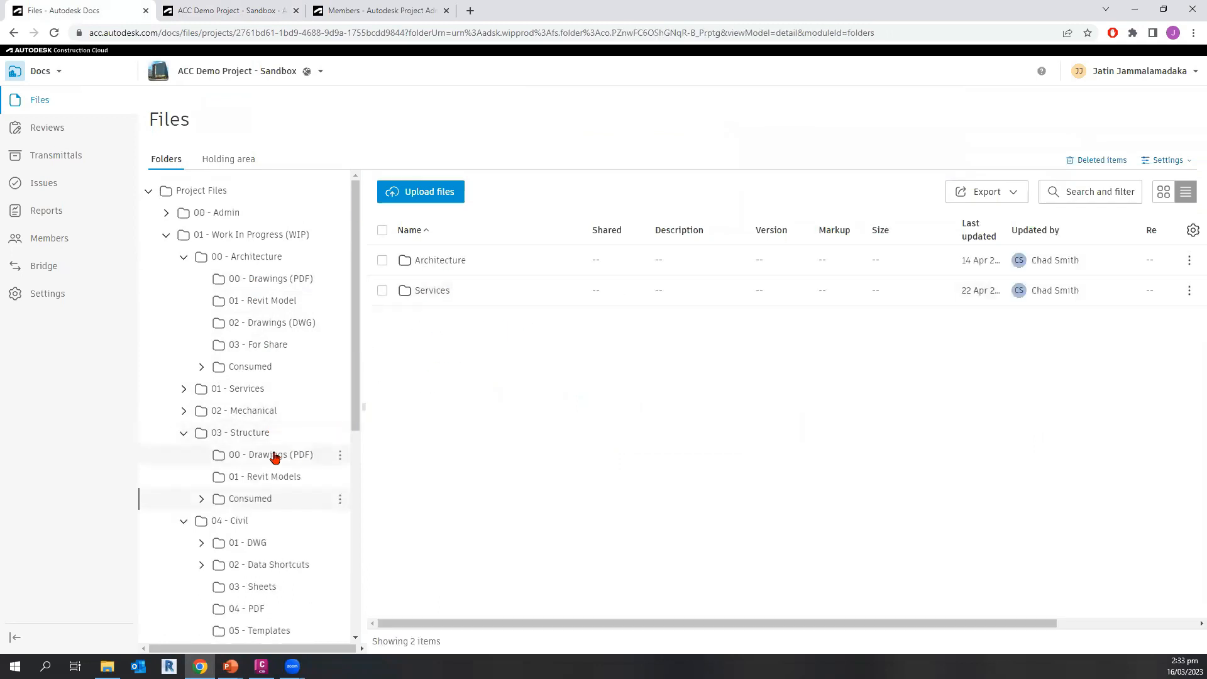
# - Return to Design Collaboration, start consuming the 04 - Civil (5) package, and read the confirmation text about the team space
pyautogui.click(184, 8)
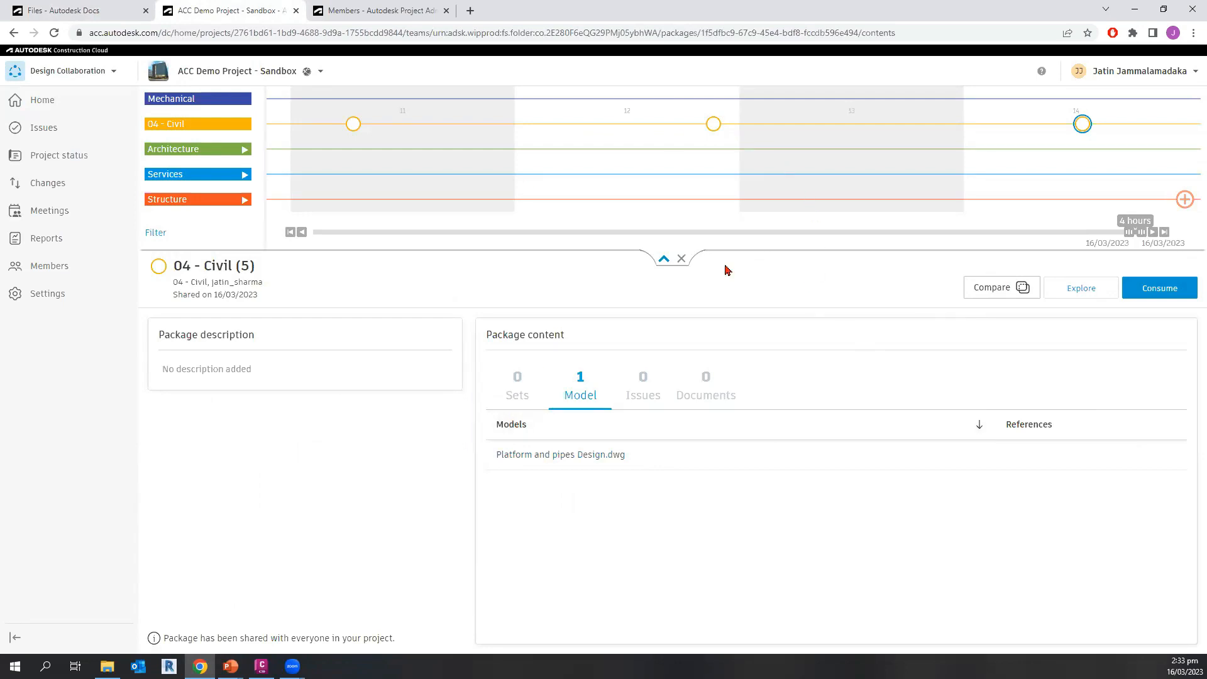
pyautogui.click(1171, 291)
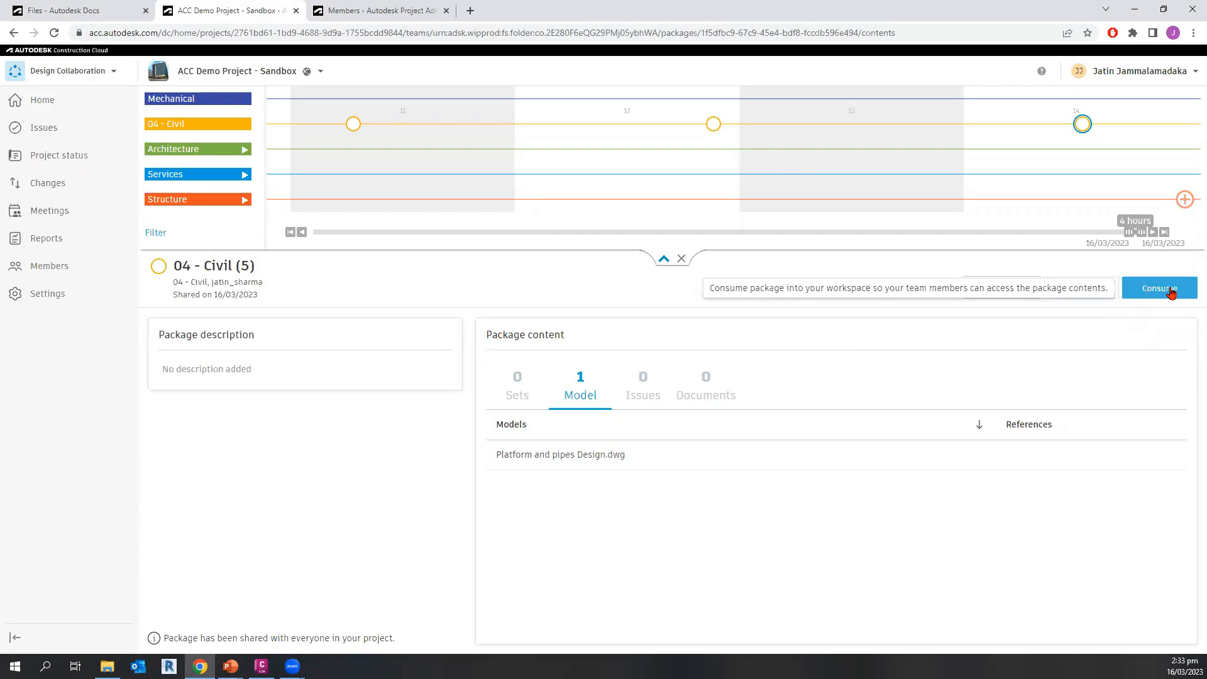
pyautogui.click(1171, 290)
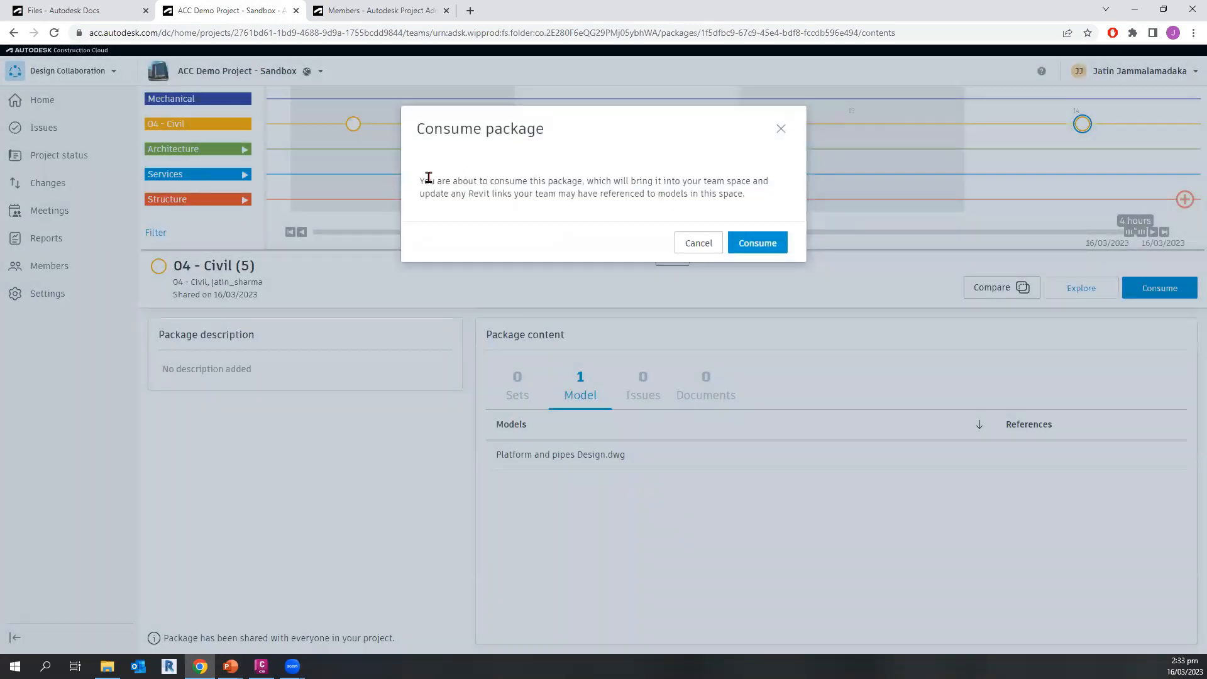
pyautogui.moveTo(428, 179); pyautogui.dragTo(751, 196)
pyautogui.click(630, 181)
pyautogui.moveTo(593, 182); pyautogui.dragTo(746, 182)
# - Recheck the 03 - Structure team's Consumed folder in Autodesk Docs before confirming the consumption
pyautogui.click(52, 6)
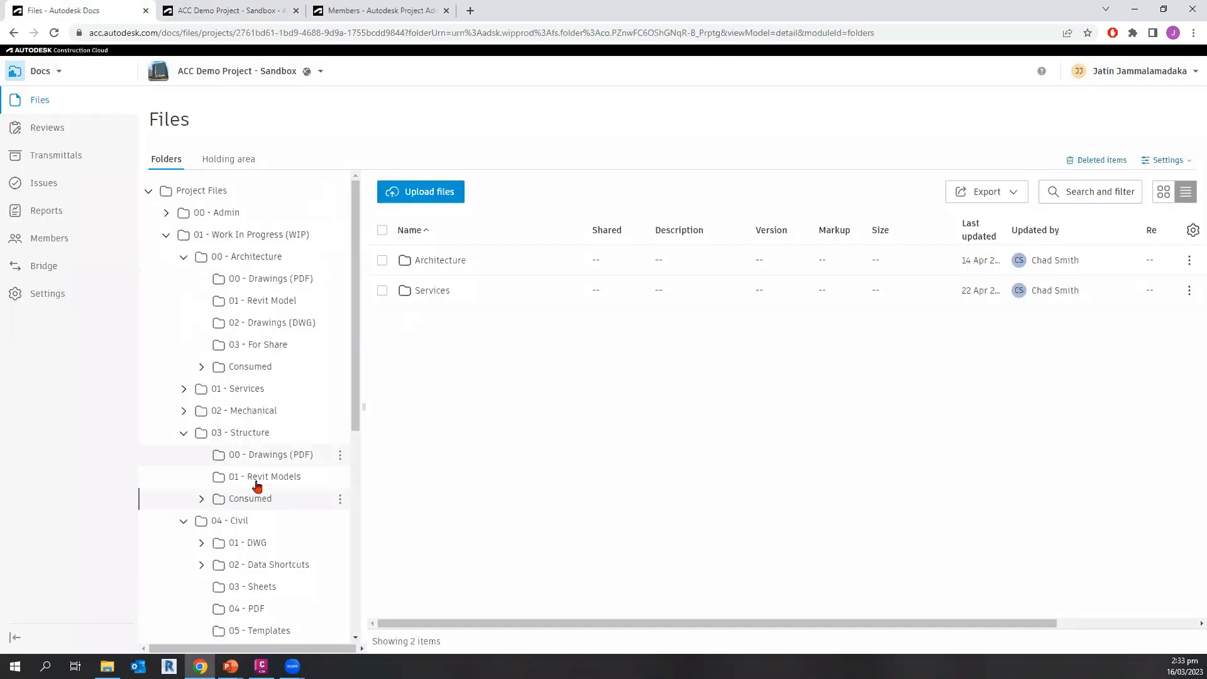
pyautogui.click(264, 435)
pyautogui.click(288, 499)
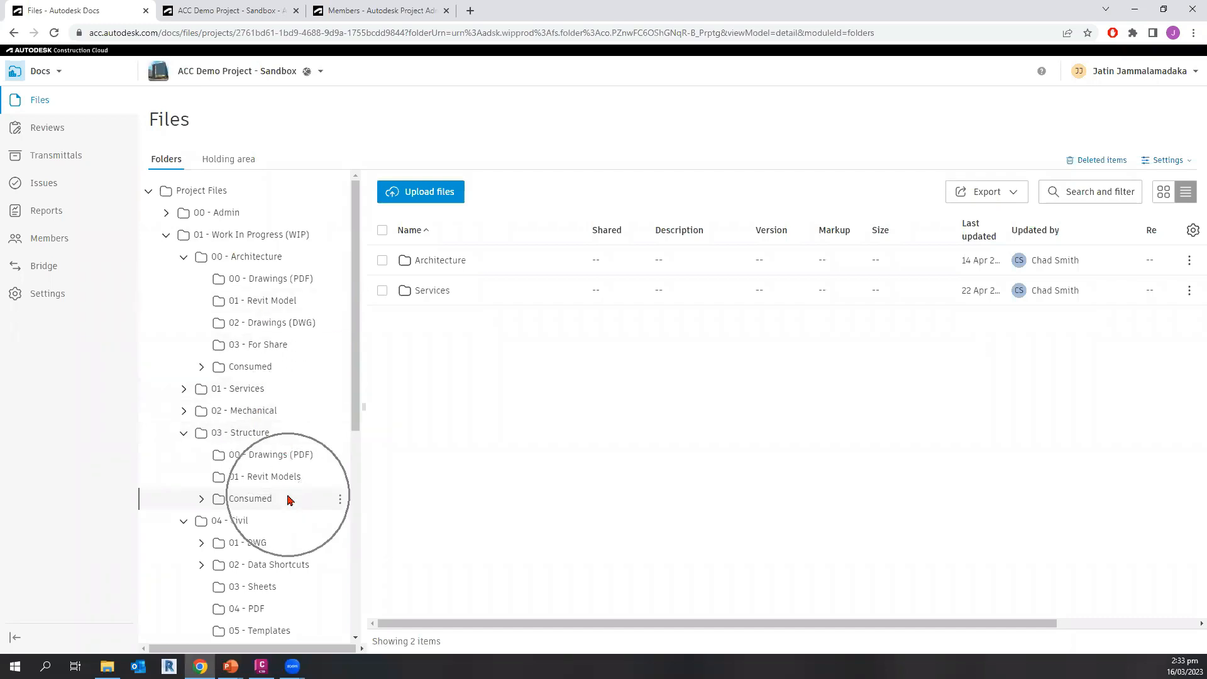
# - Return to the Consume package dialog, read the note on Revit link updates, and confirm consuming the package
pyautogui.click(228, 9)
pyautogui.click(632, 210)
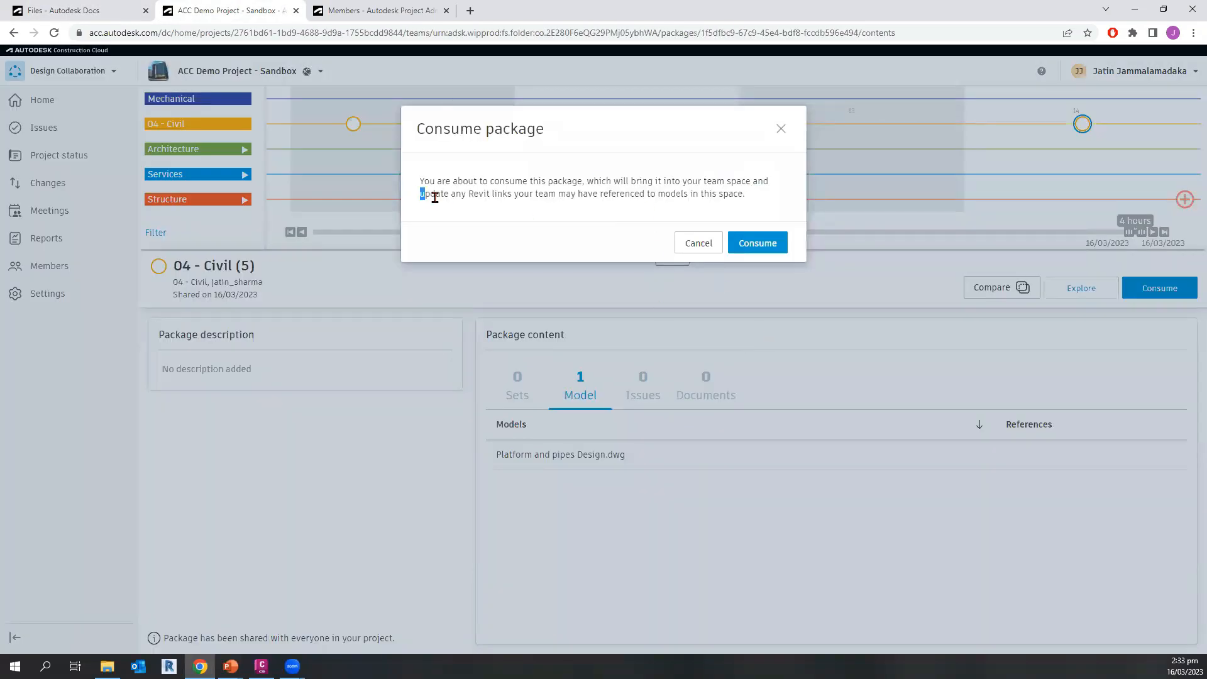
pyautogui.moveTo(420, 193); pyautogui.dragTo(527, 206)
pyautogui.click(668, 214)
pyautogui.click(764, 246)
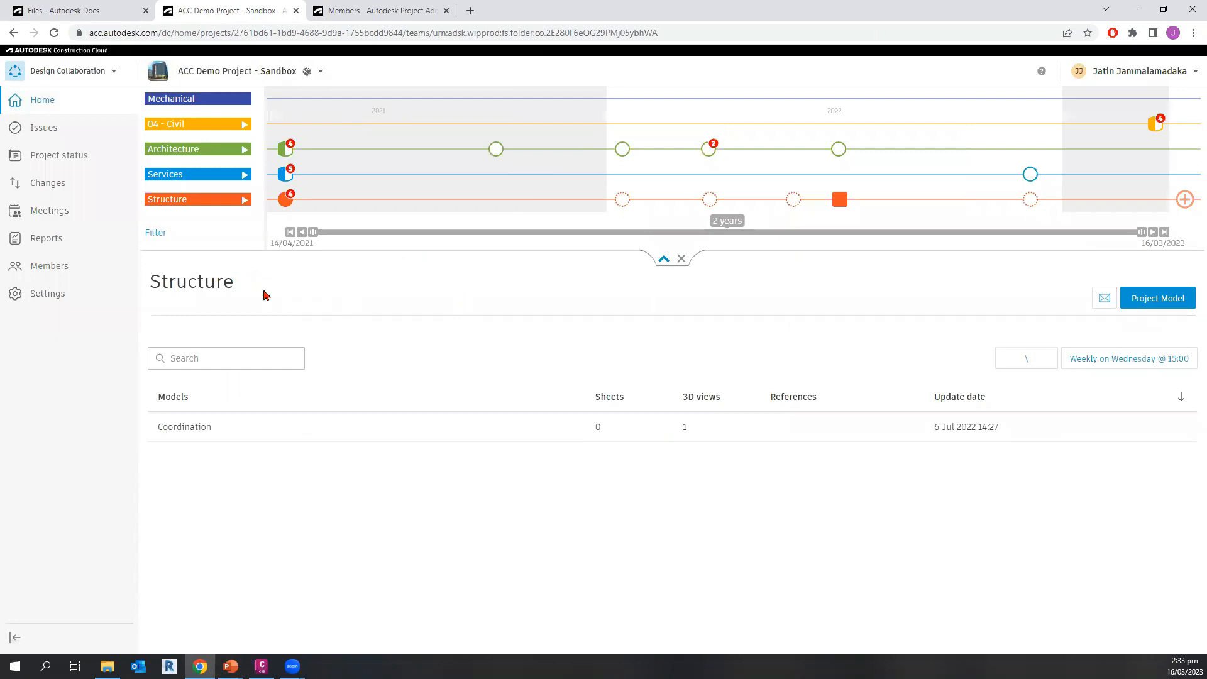
# - Open the 04 - Civil folder inside the Structure team's Consumed folder in Autodesk Docs, check its file, and return to Design Collaboration
pyautogui.click(69, 10)
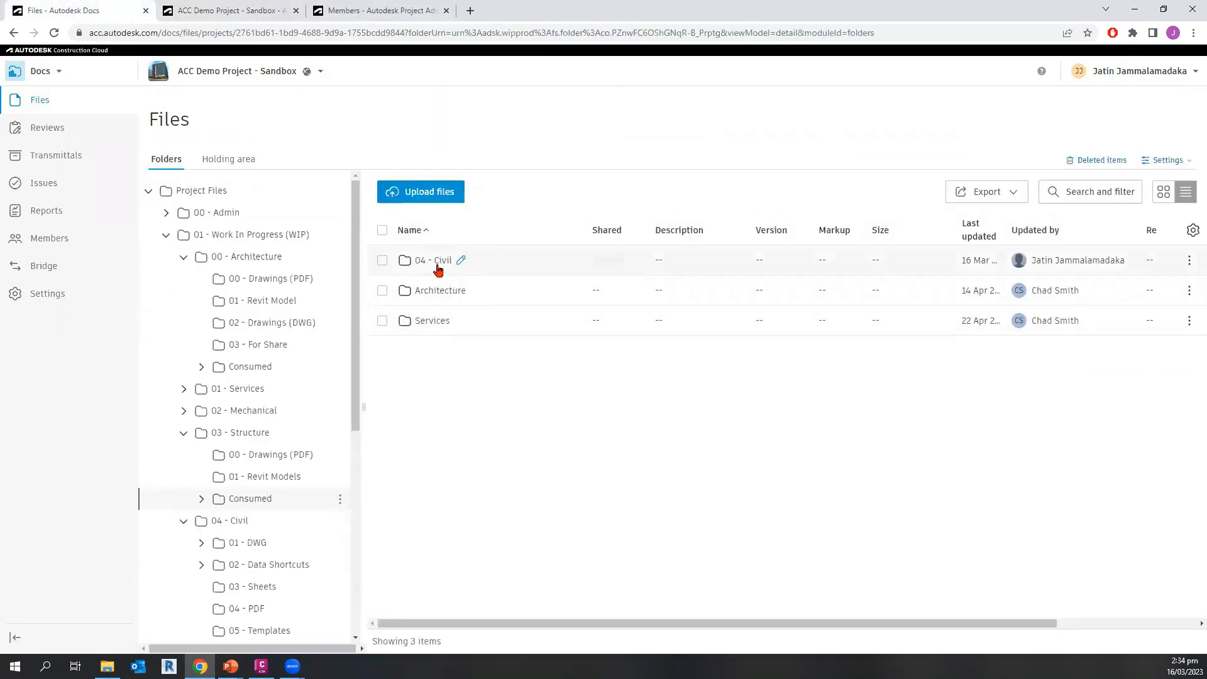
pyautogui.press('ctrl')
pyautogui.press('ctrl')
pyautogui.press('ctrl')
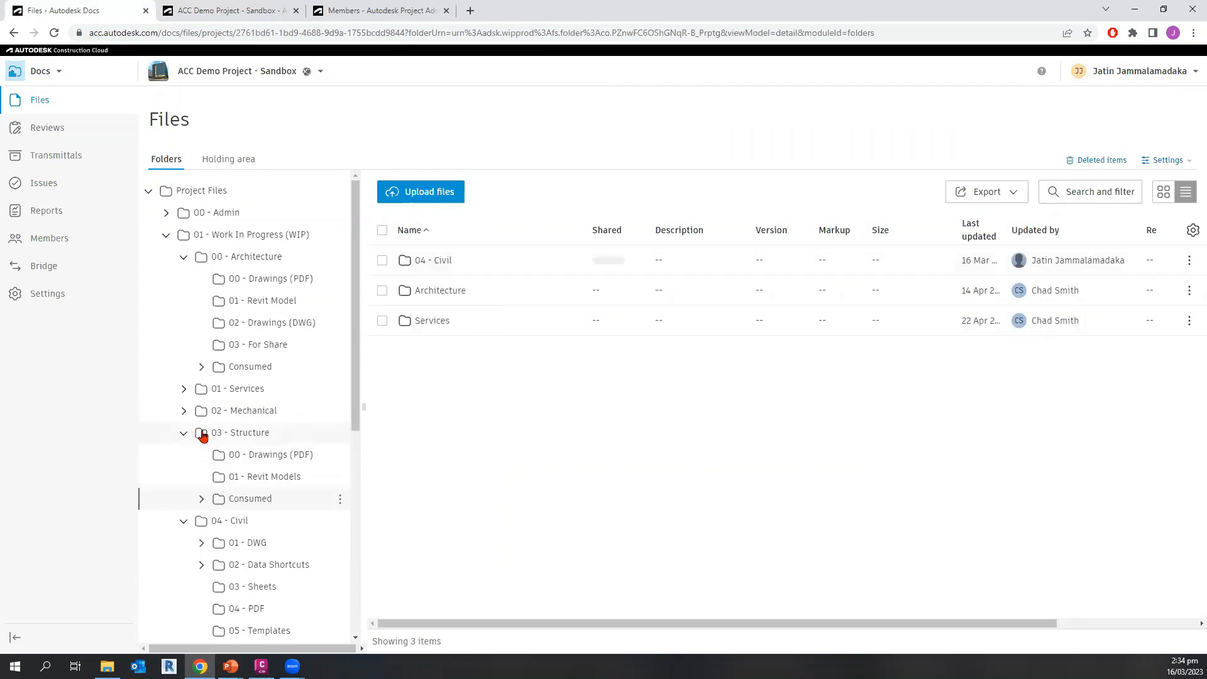
pyautogui.press('ctrl')
pyautogui.press('ctrl')
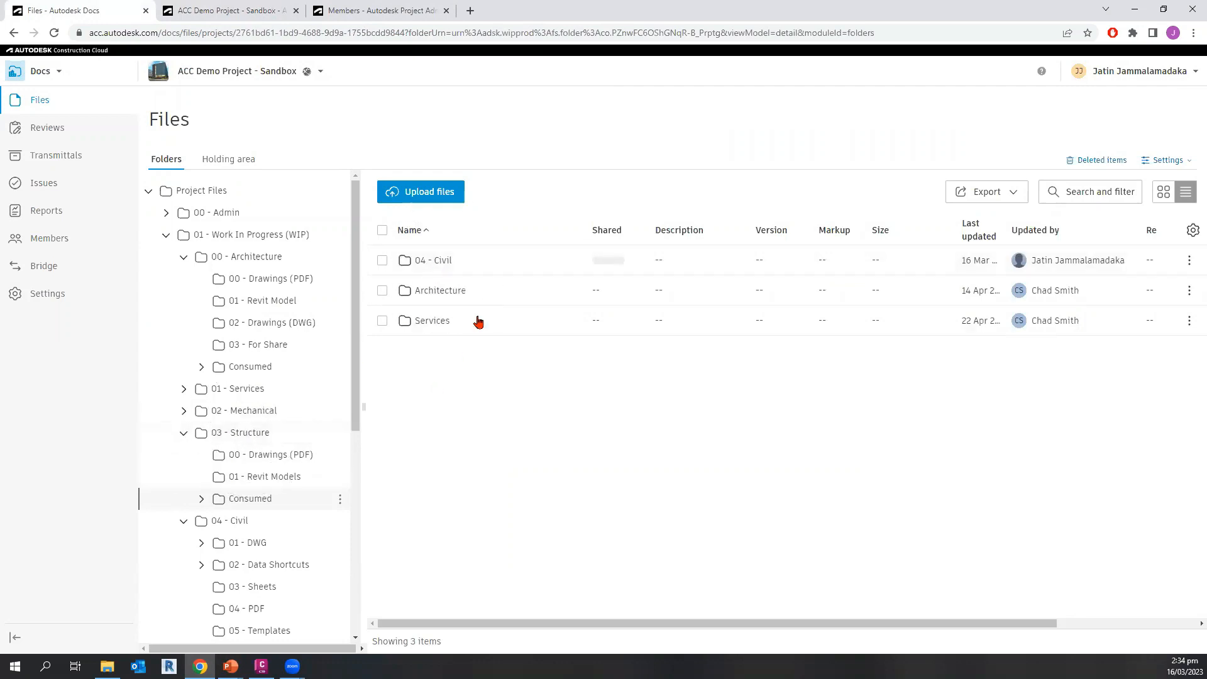
pyautogui.click(429, 262)
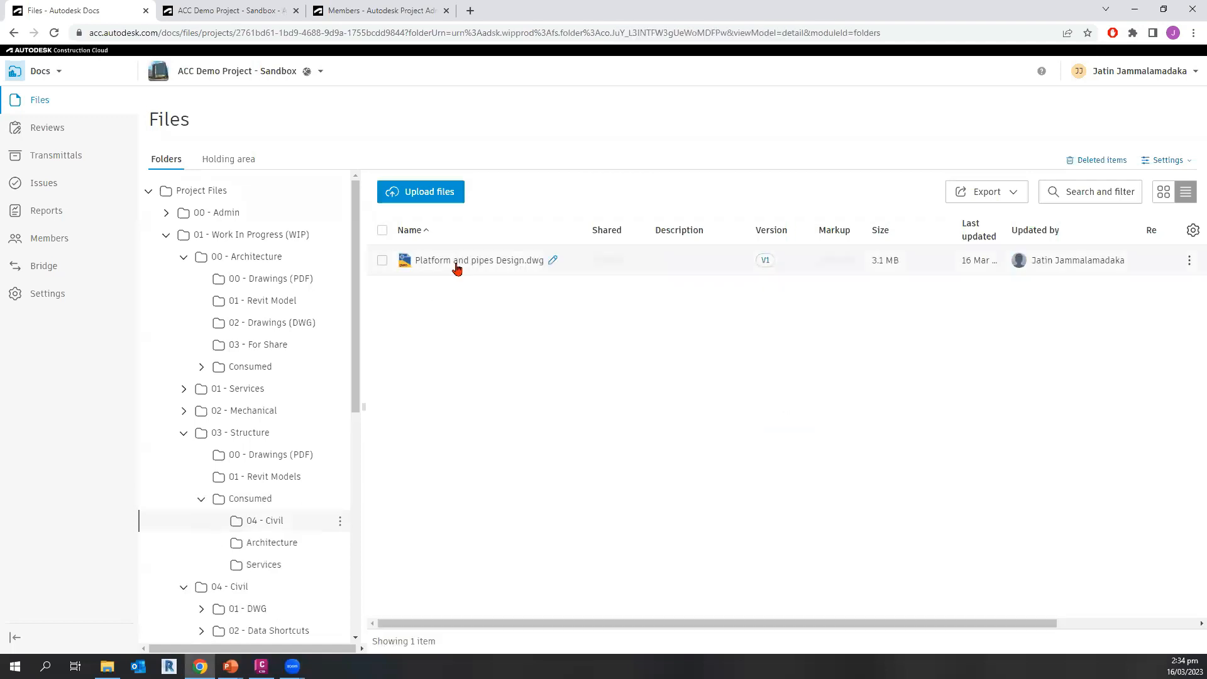
pyautogui.press('ctrl')
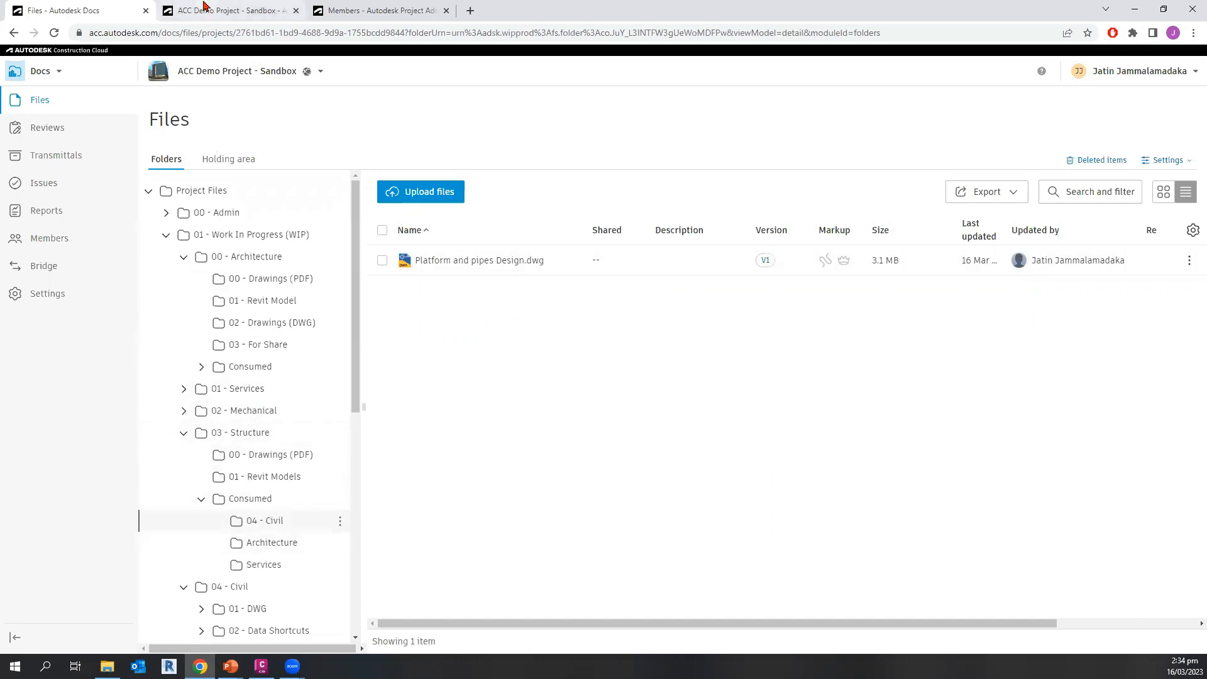
pyautogui.click(226, 11)
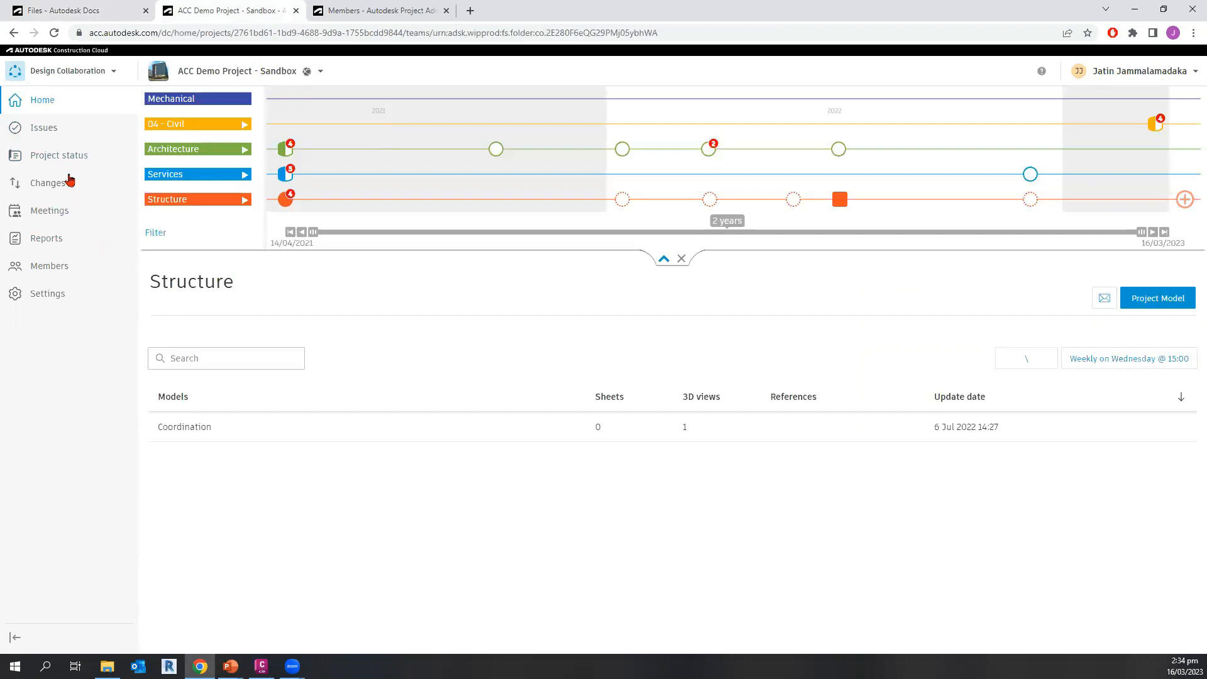
# - Switch to Autodesk Docs and collapse the 03 - Structure, 00 - Architecture and 04 - Civil folders under 01 - Work In Progress (WIP)
pyautogui.click(111, 11)
pyautogui.click(184, 434)
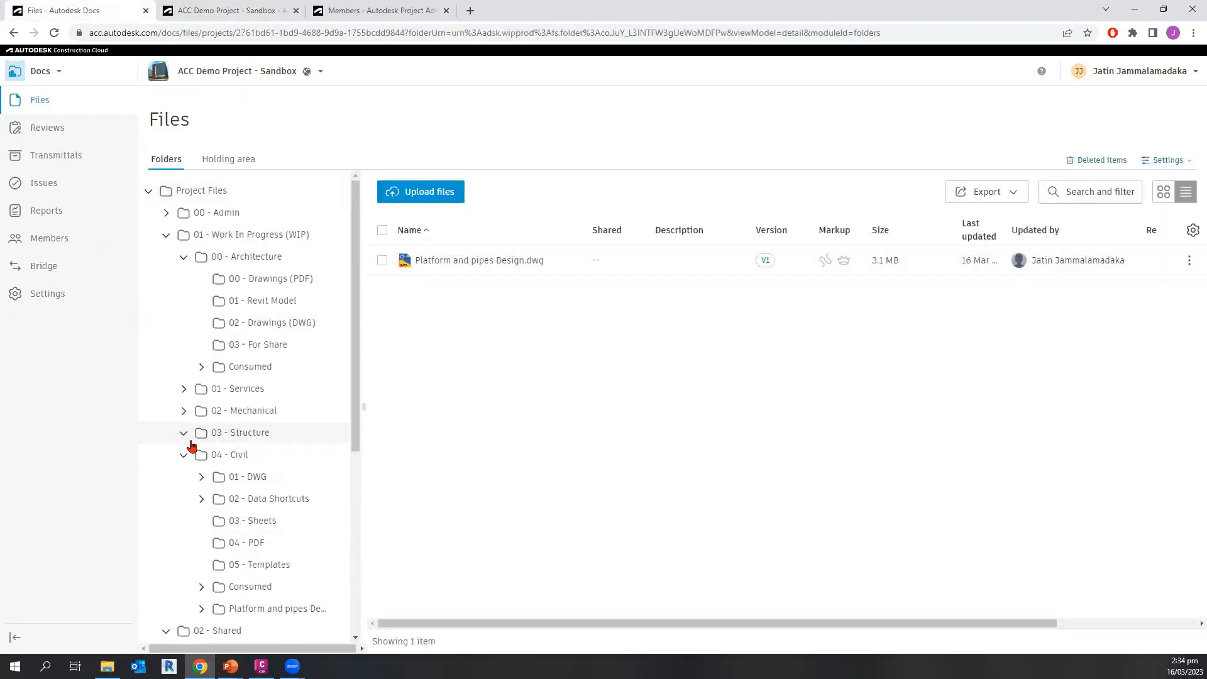
pyautogui.click(181, 257)
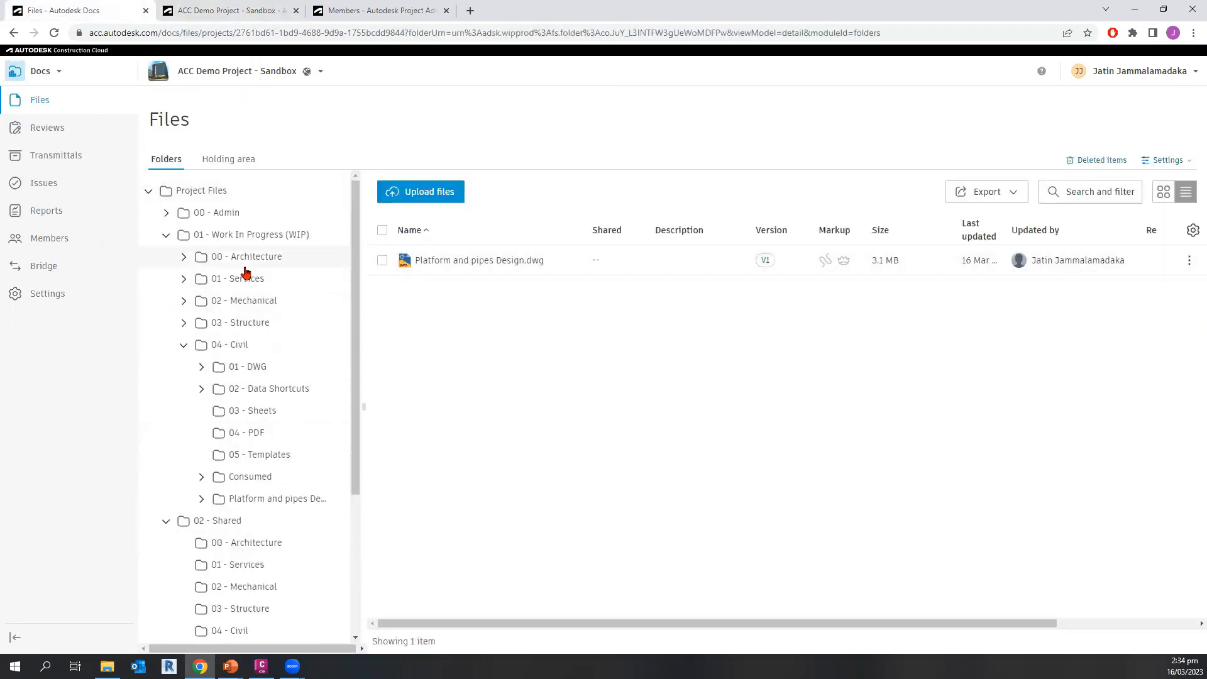
pyautogui.click(191, 344)
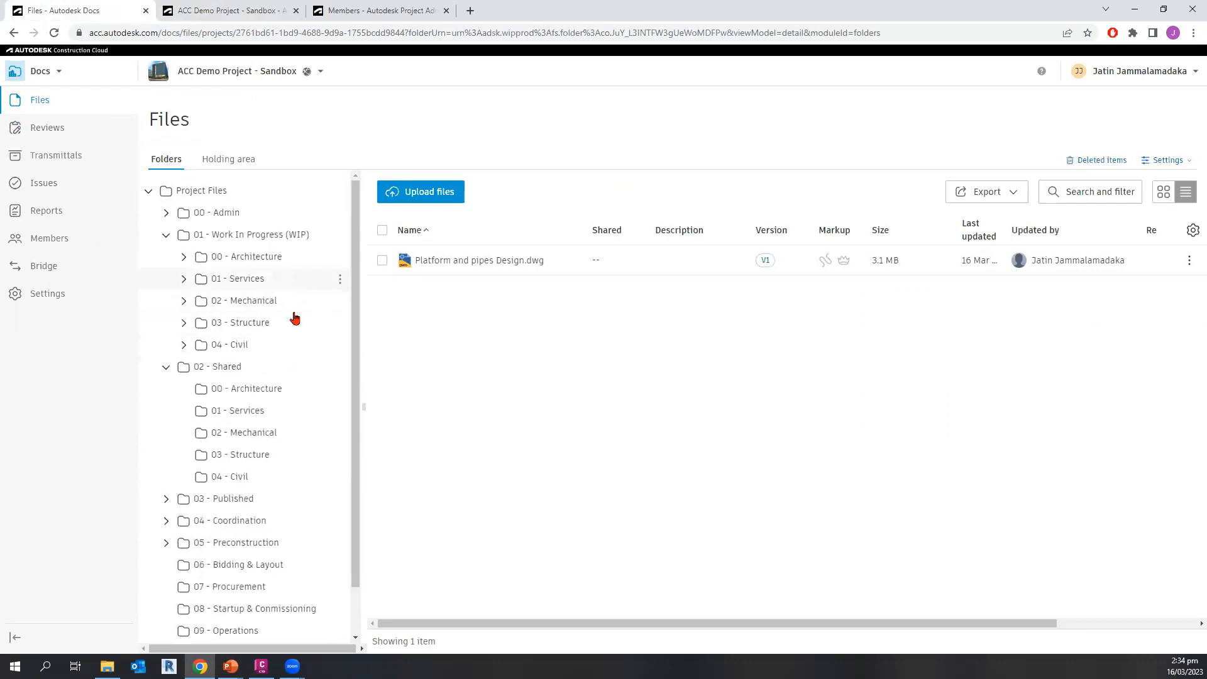
# - Compare the contents of the 04 - Civil and 03 - Structure team folders under 01 - Work In Progress (WIP)
pyautogui.click(274, 350)
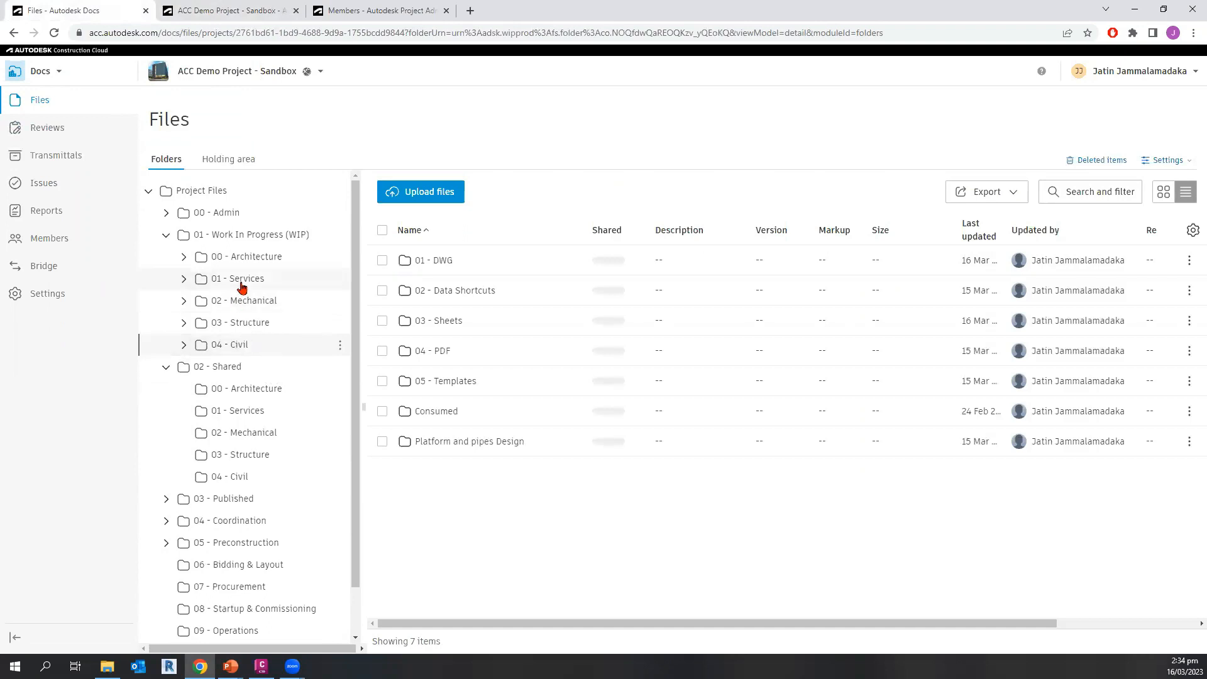
pyautogui.click(263, 323)
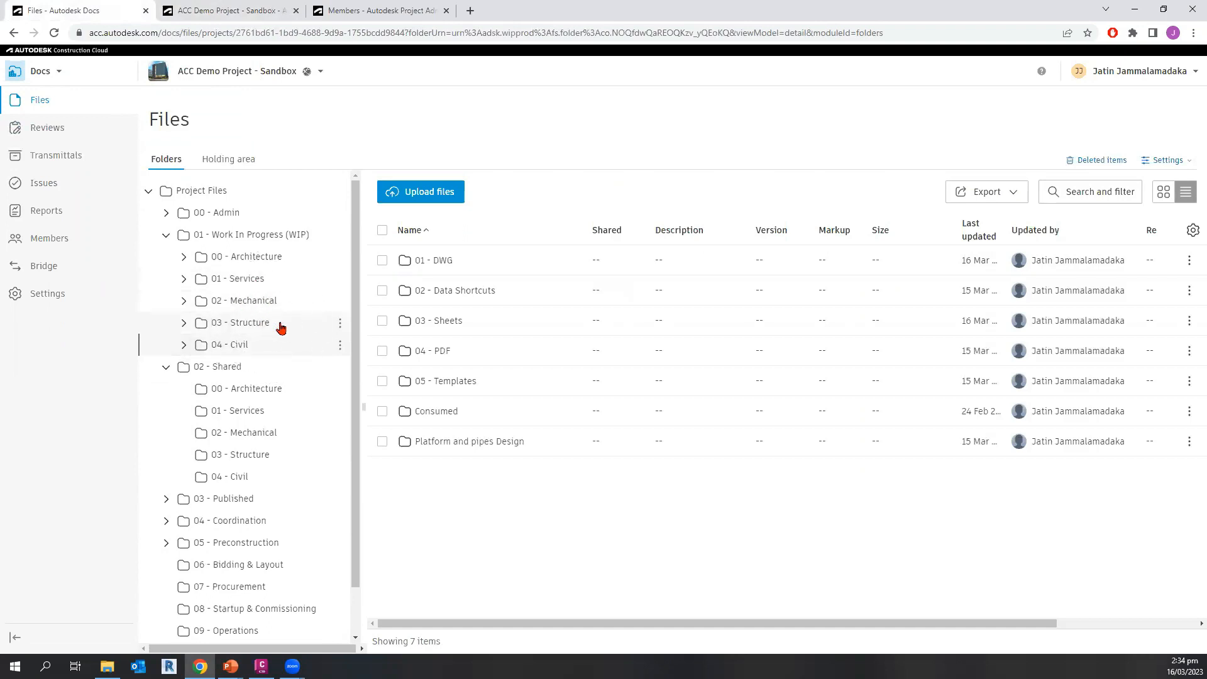
pyautogui.click(280, 323)
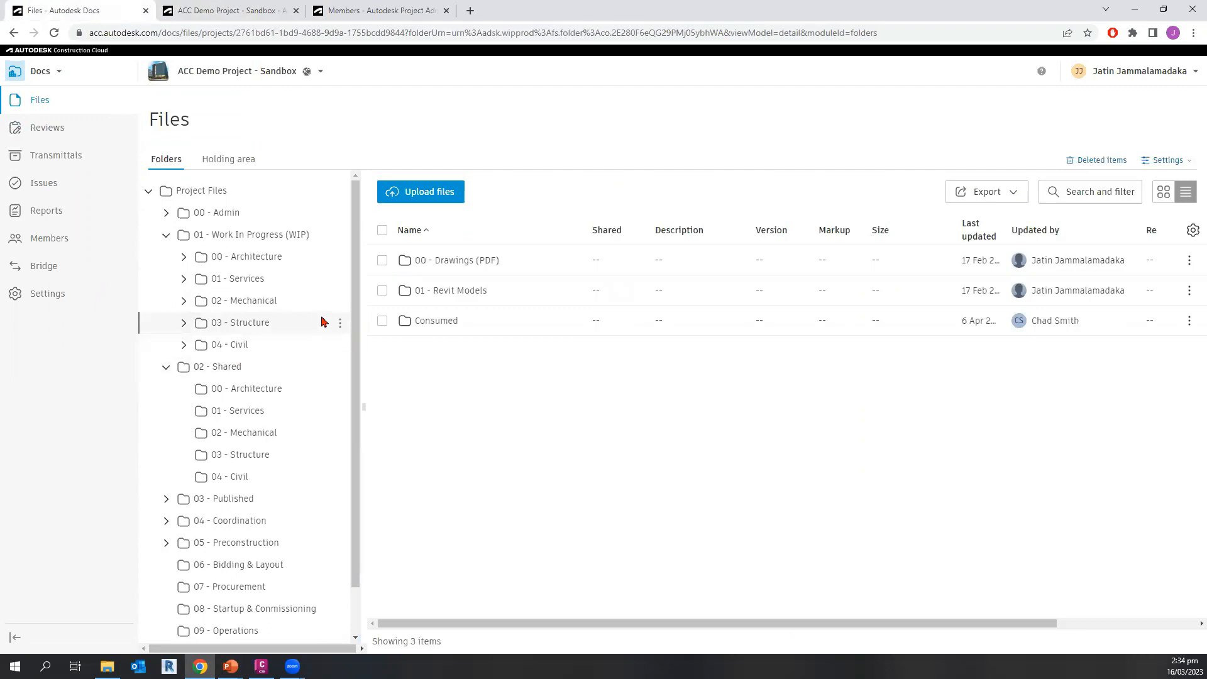
pyautogui.click(278, 352)
# - Return to Design Collaboration and start a new watch group for changes, using the 04 - Civil model Platform and pipes Design.dwg
pyautogui.click(229, 10)
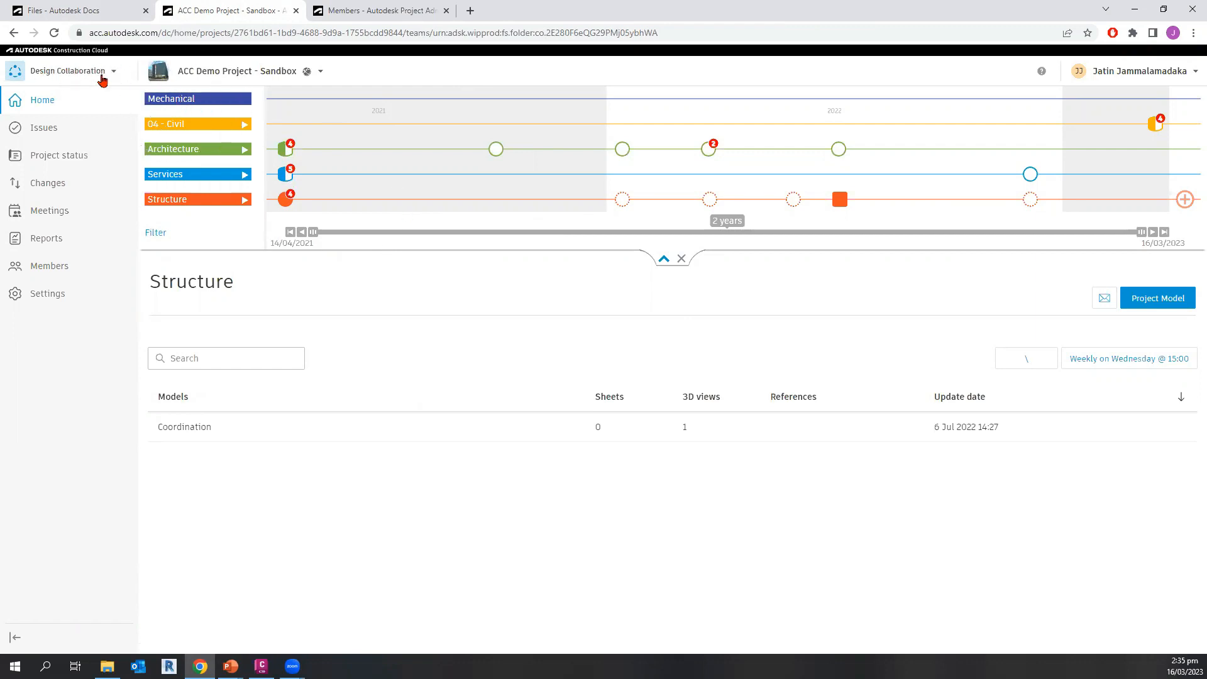
pyautogui.click(60, 193)
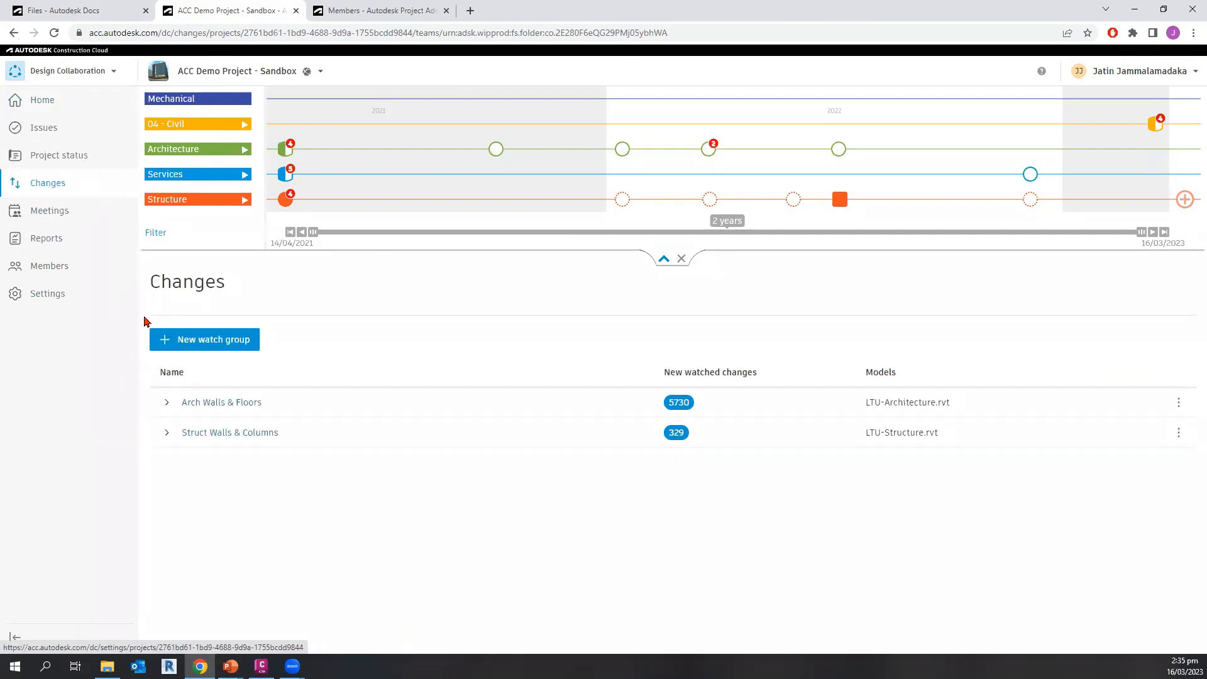
pyautogui.click(213, 347)
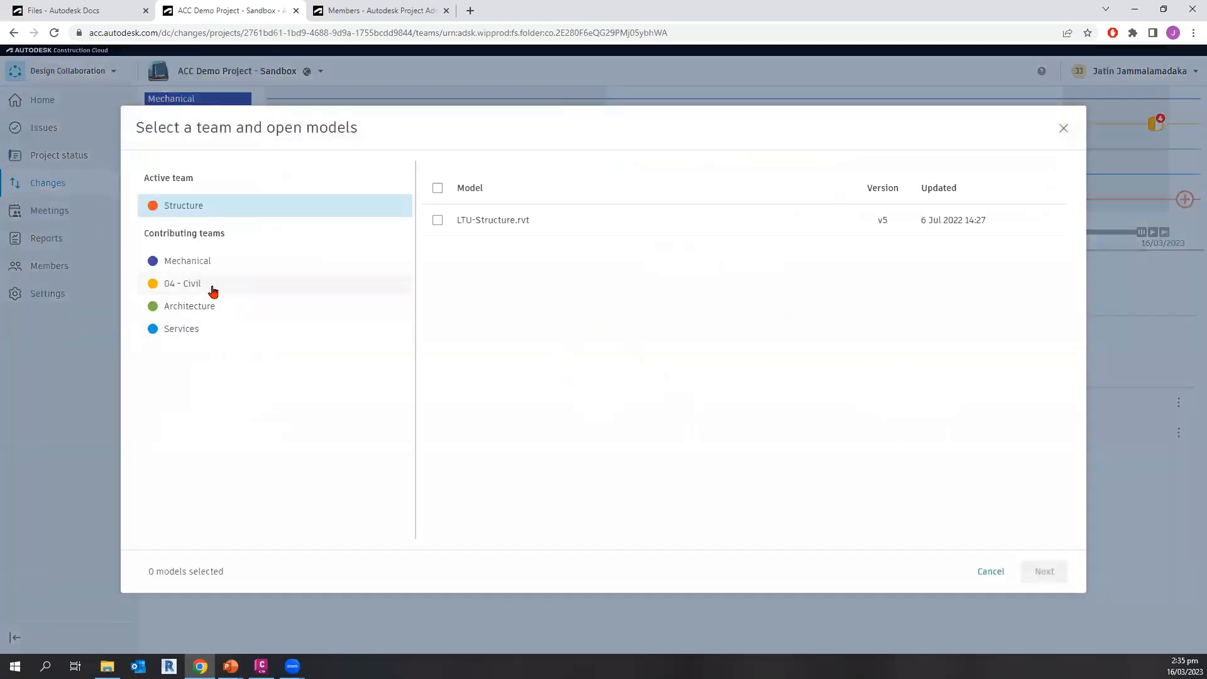
pyautogui.click(211, 287)
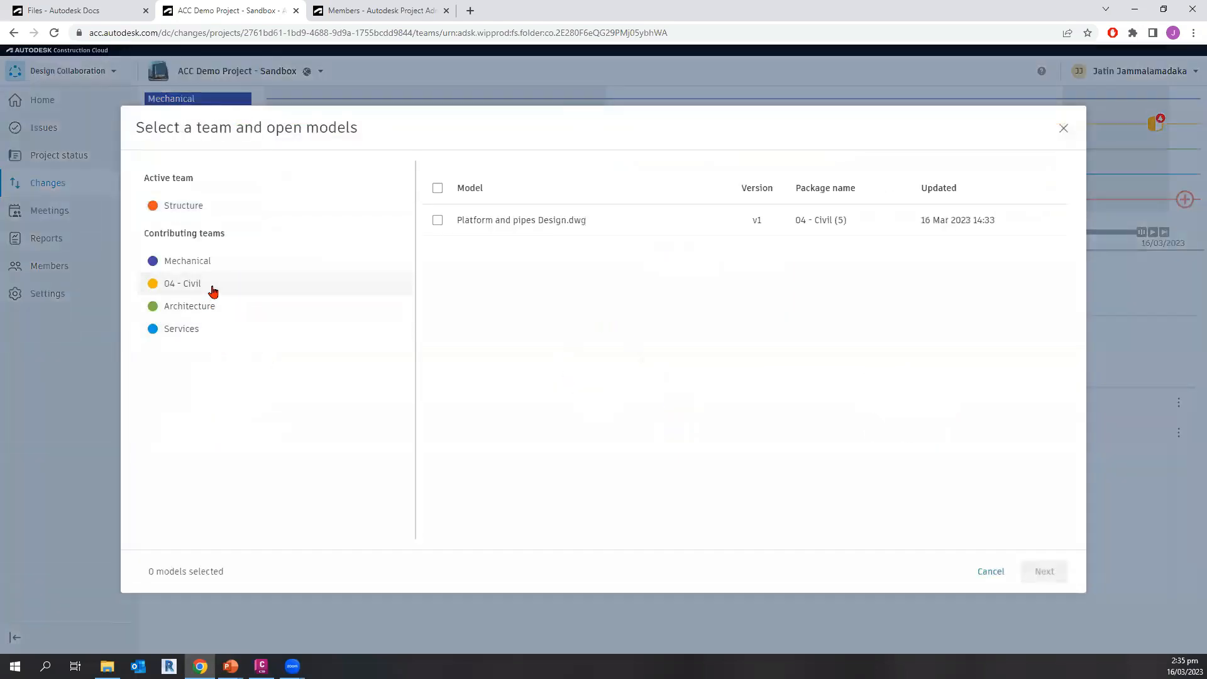
pyautogui.click(436, 220)
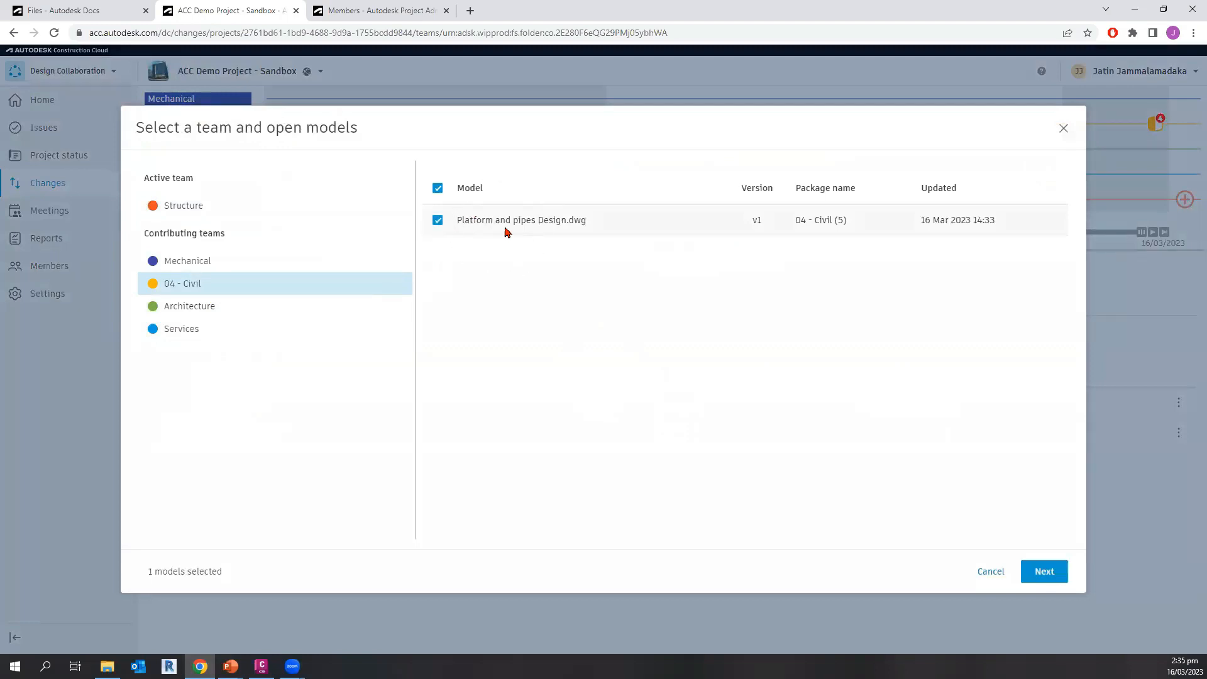
pyautogui.click(1043, 571)
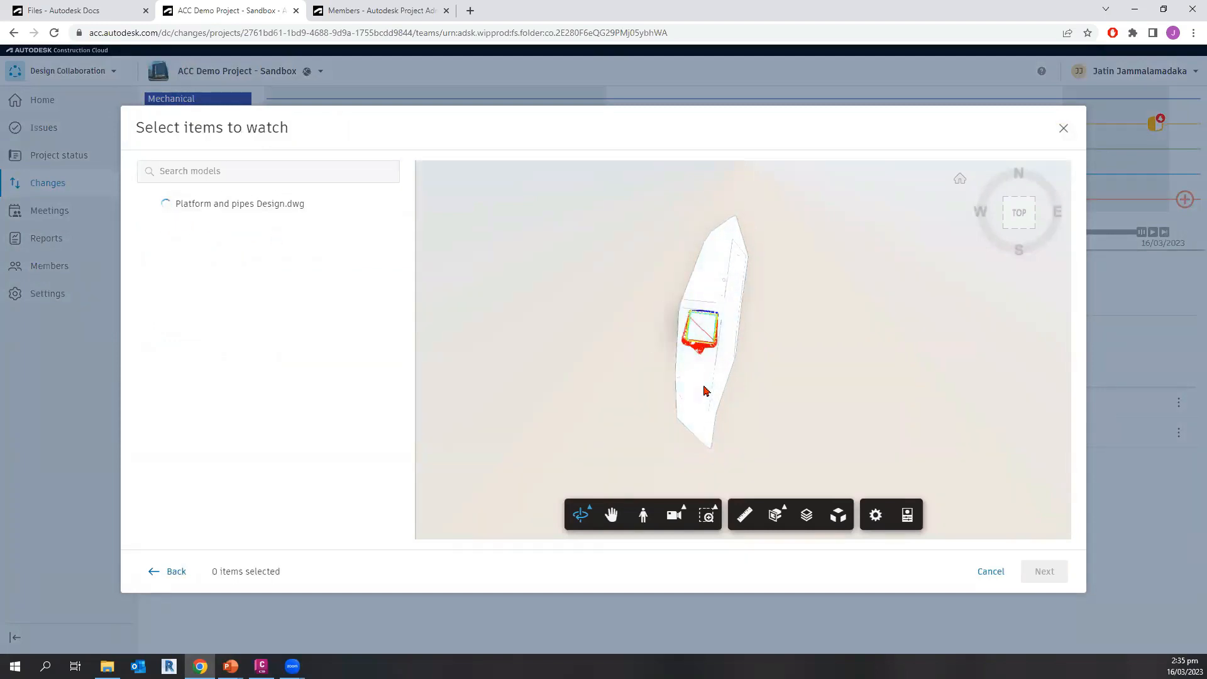
# - Choose Fitting - (9) [2029CA1] and Pipe : Network 1P2 (1) [2029AB0] as the items to watch
pyautogui.scroll(5, 698, 317)
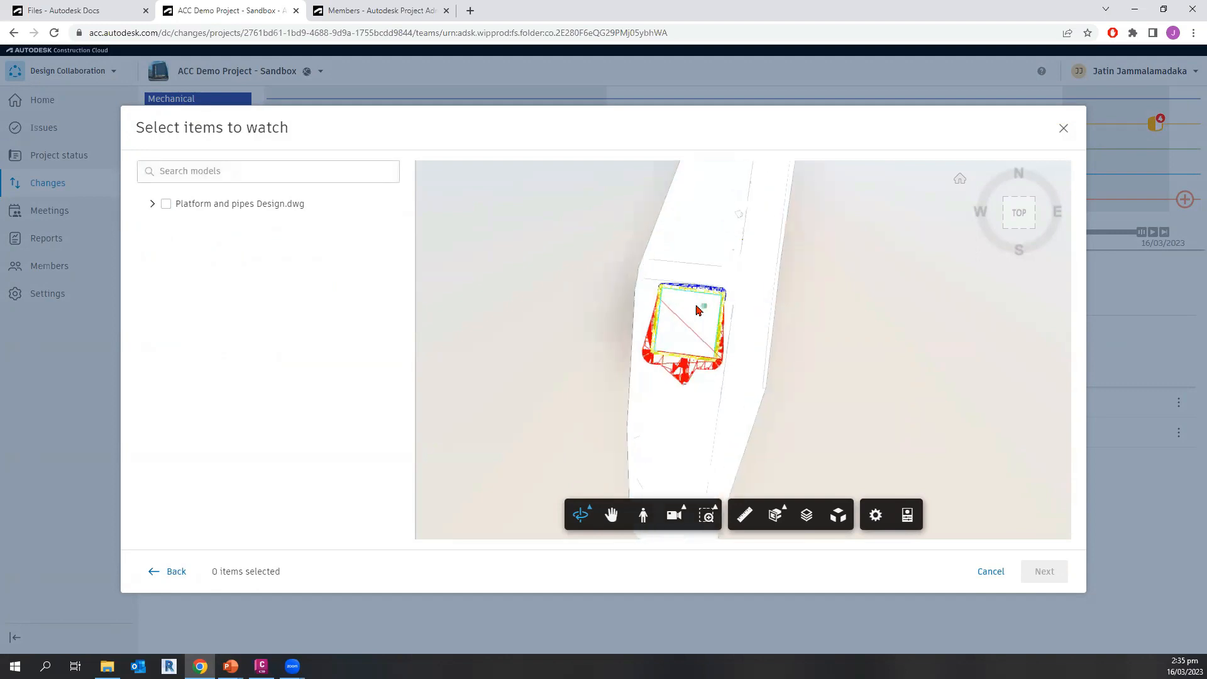
pyautogui.scroll(3, 696, 311)
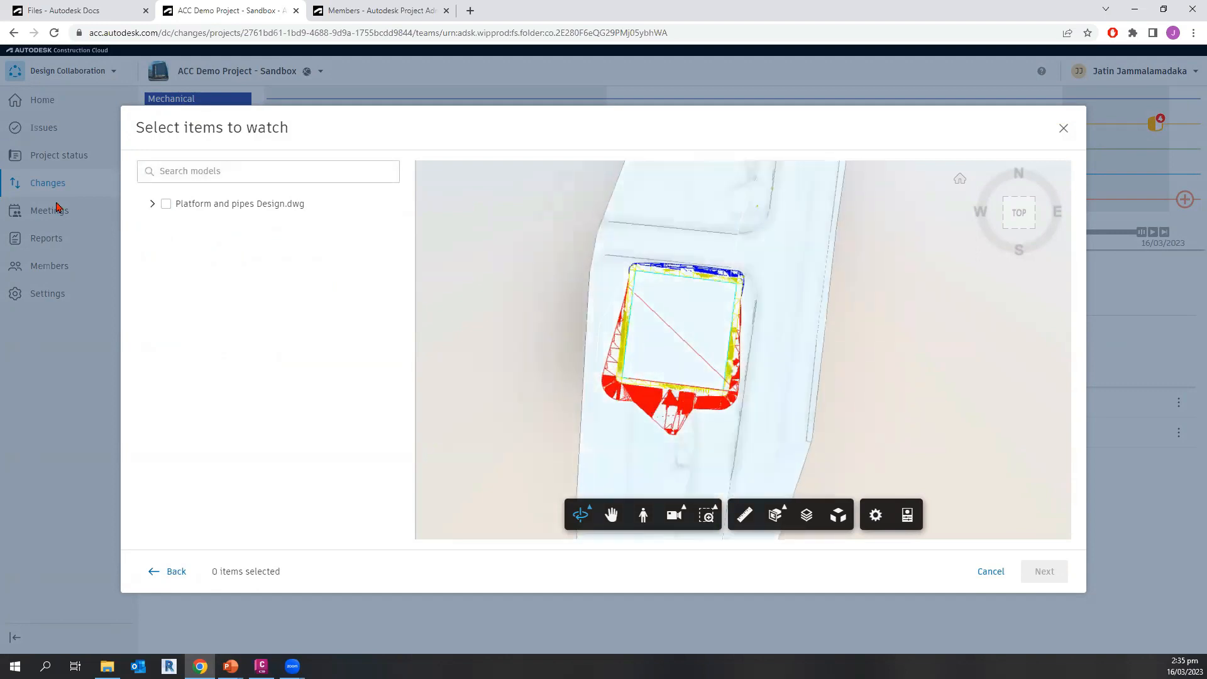
pyautogui.click(152, 204)
pyautogui.click(165, 247)
pyautogui.click(172, 274)
pyautogui.scroll(-5, 261, 318)
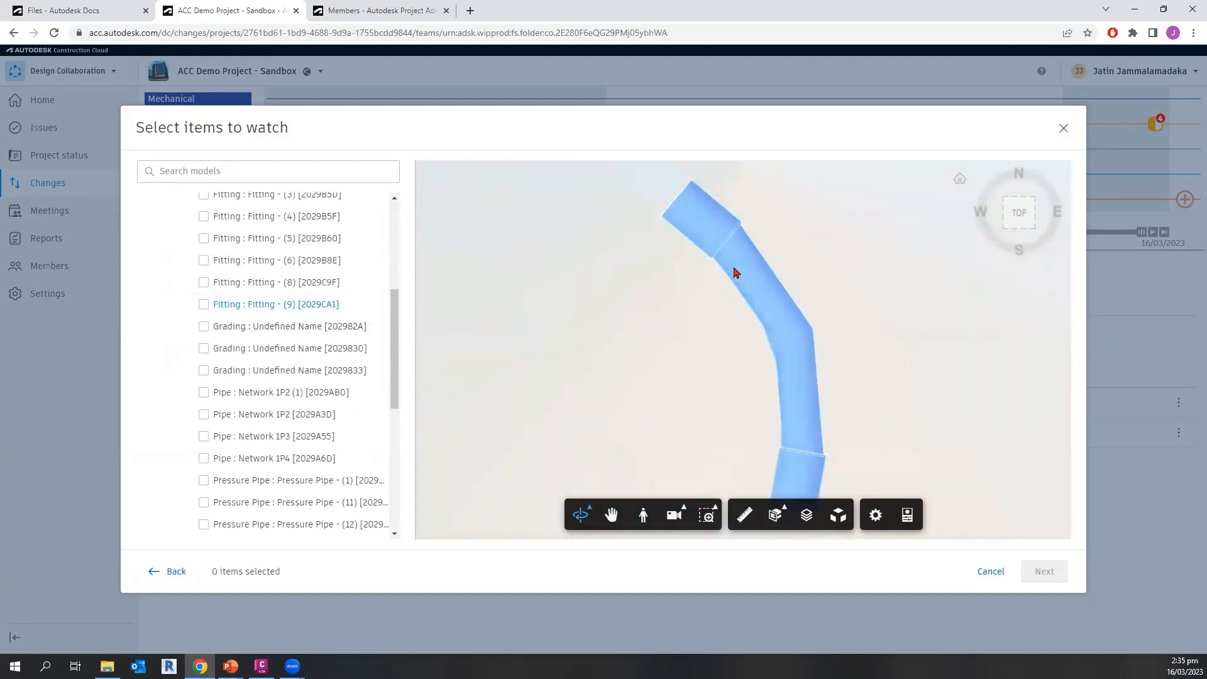
pyautogui.click(203, 304)
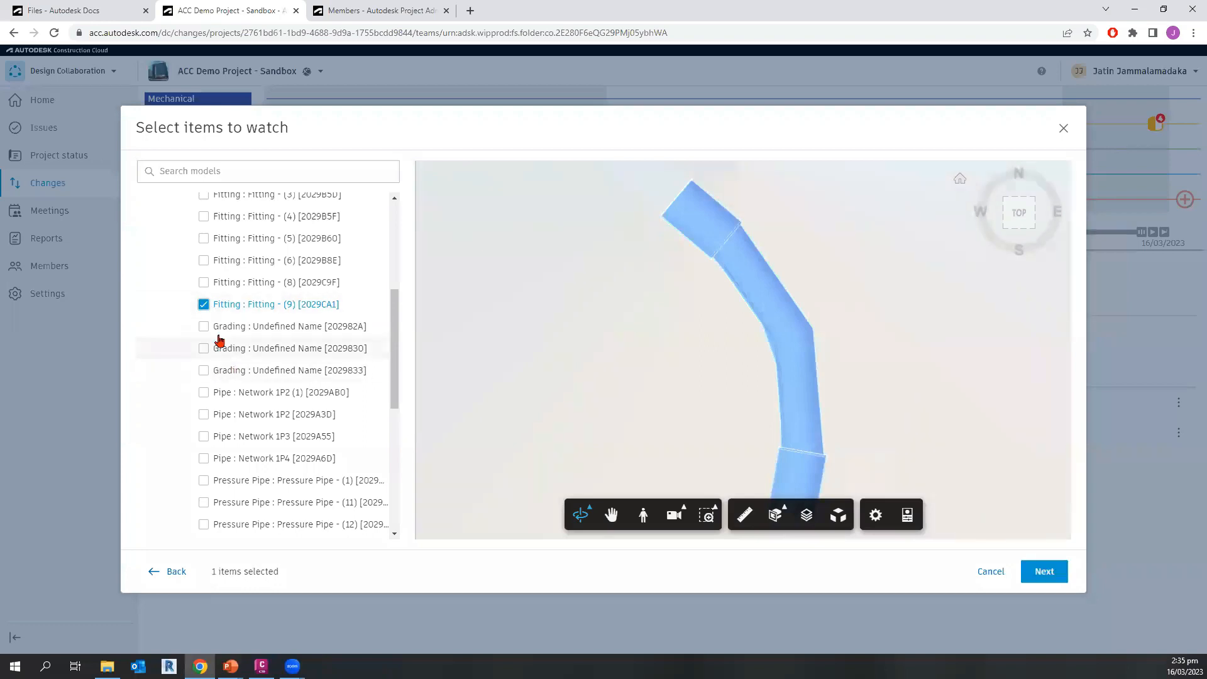
pyautogui.click(229, 392)
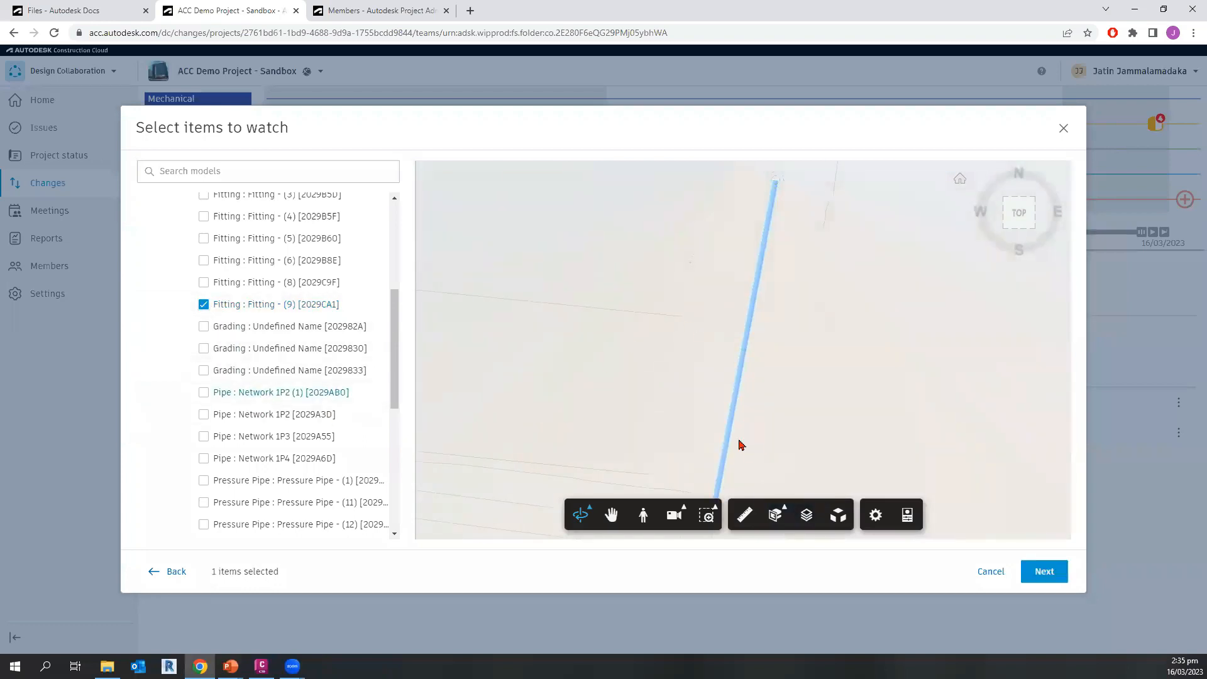
pyautogui.click(203, 392)
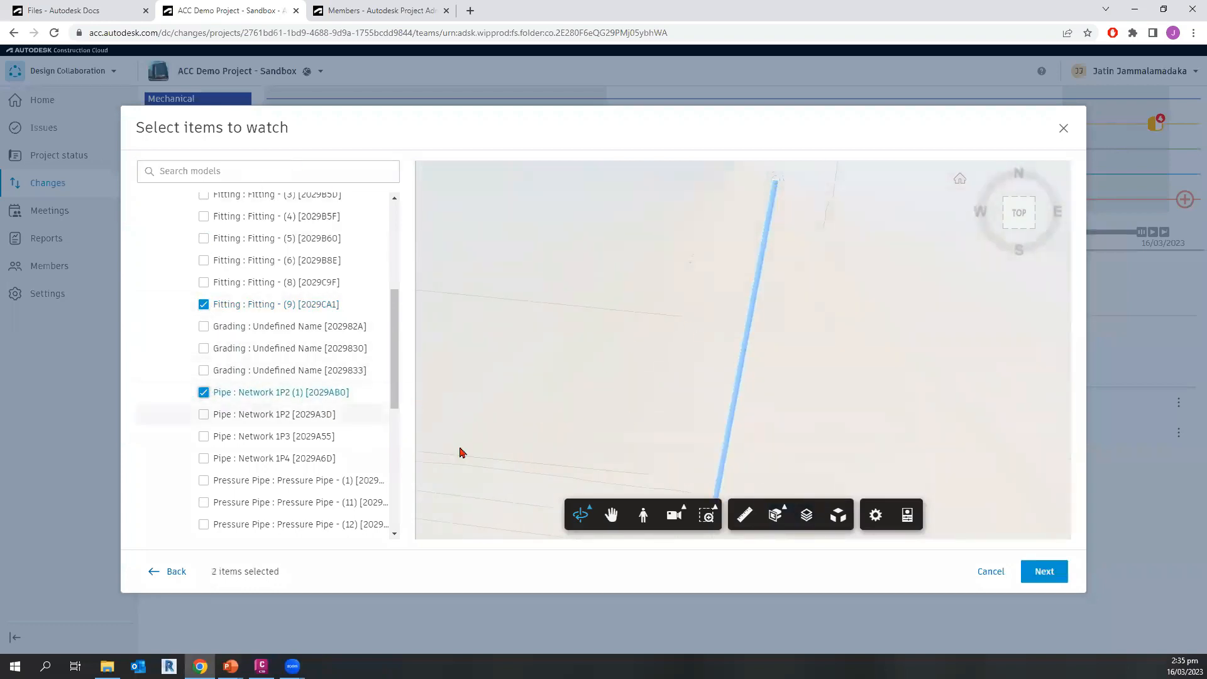
# - Name the watch group Example Watchgroup and save it
pyautogui.click(1044, 572)
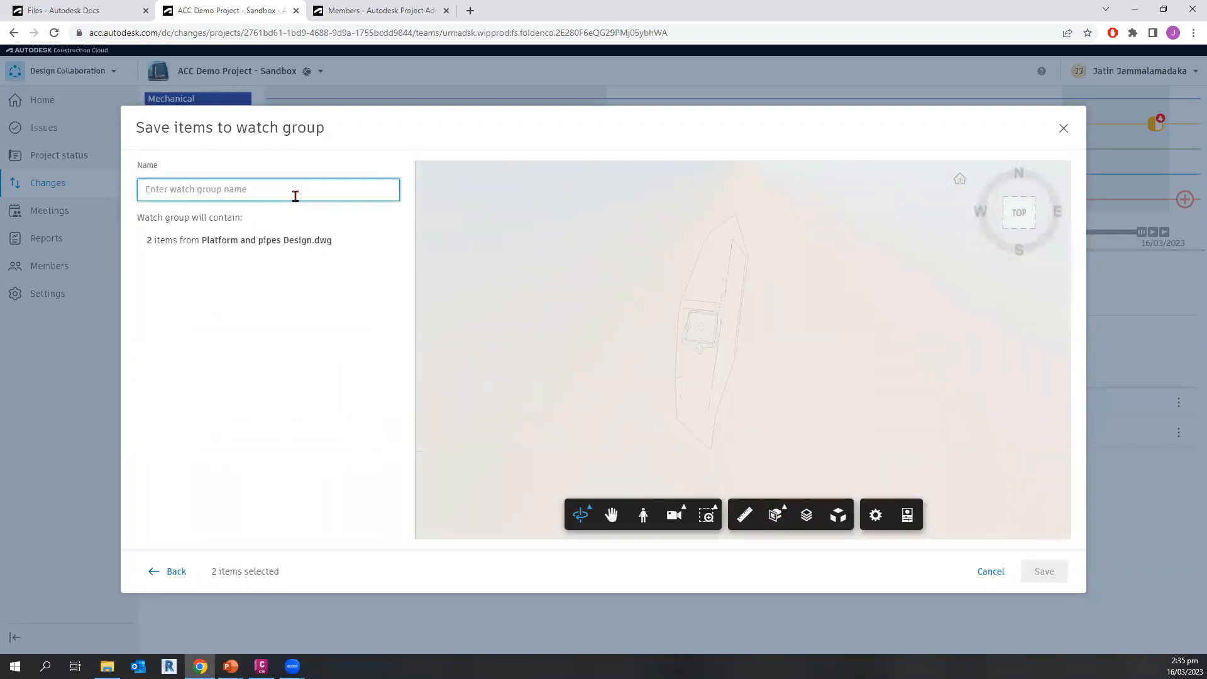
pyautogui.write('Example Watchgroup')
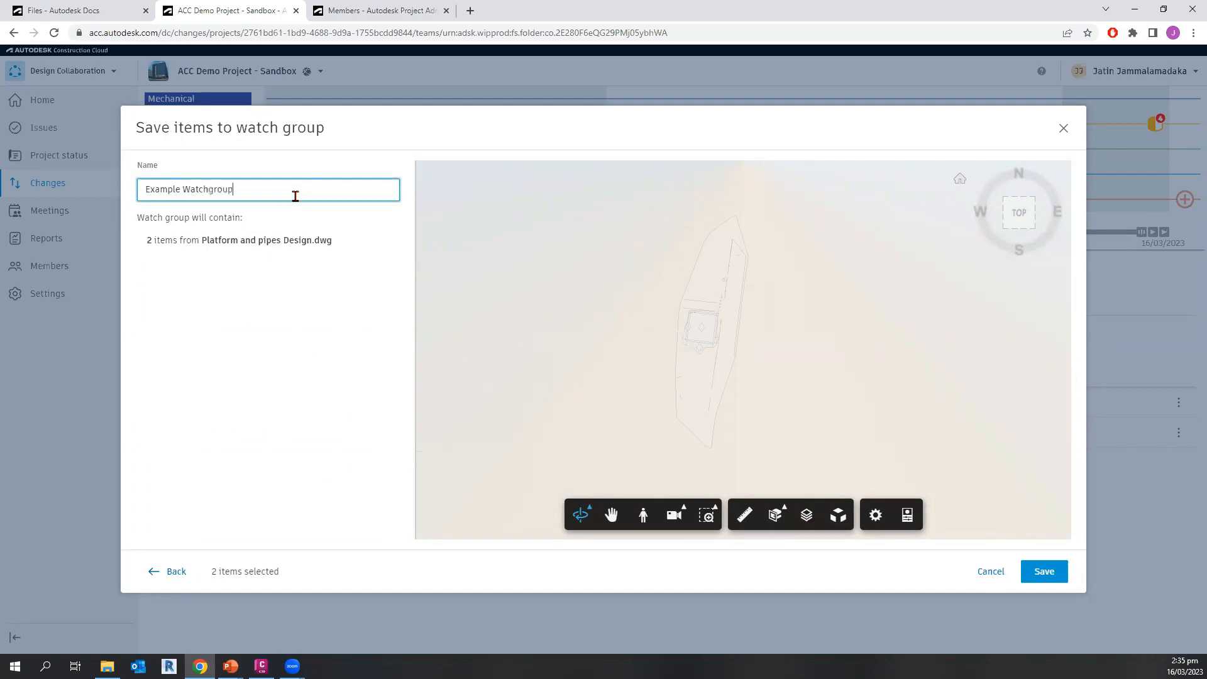
pyautogui.click(1044, 571)
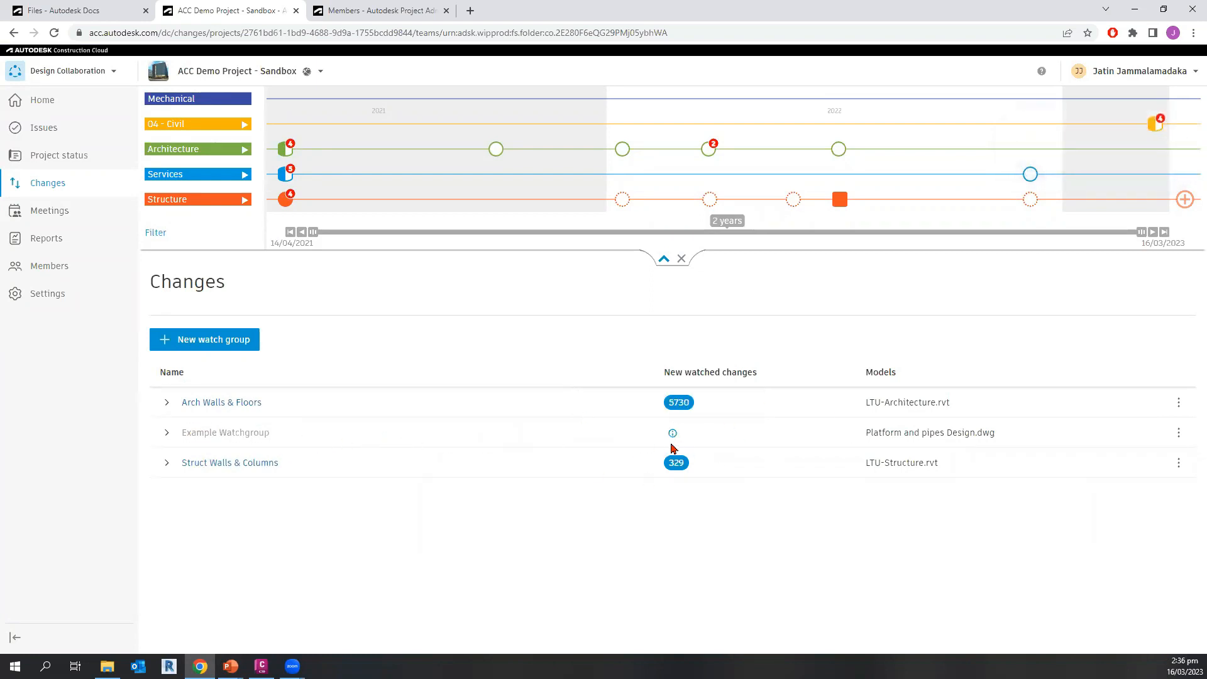
pyautogui.press('ctrl')
pyautogui.press('ctrl')
pyautogui.press('ctrl')
pyautogui.press('ctrl')
pyautogui.press('ctrl')
pyautogui.press('ctrl')
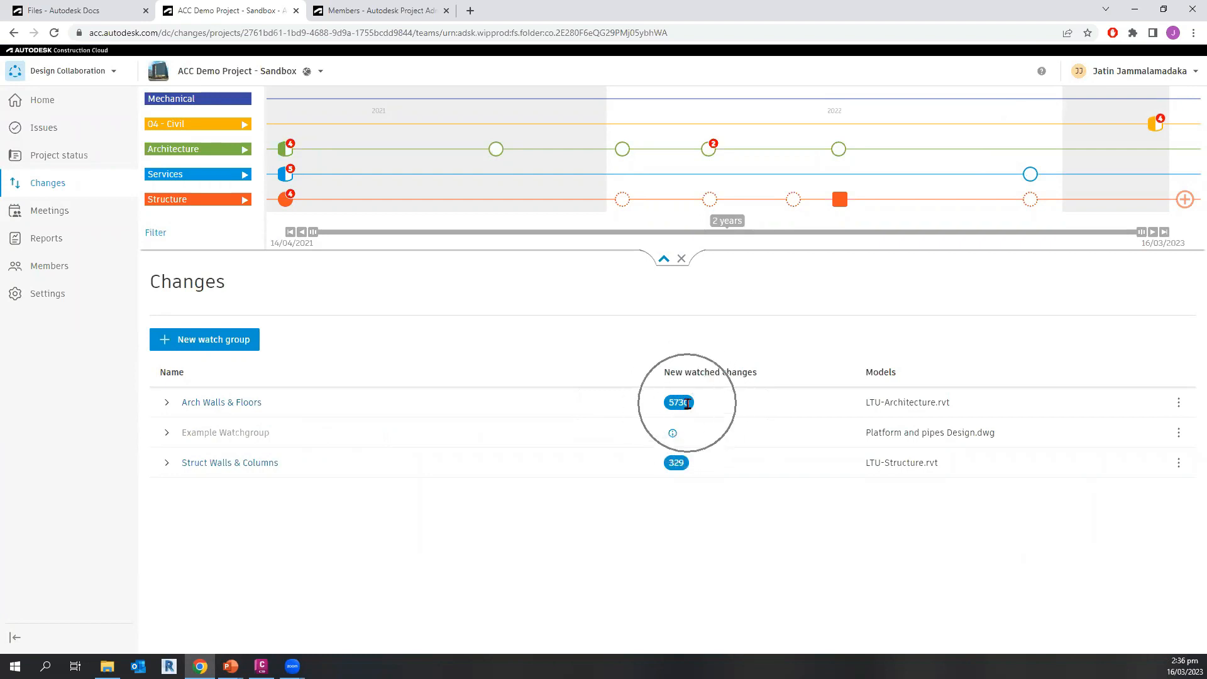
pyautogui.press('ctrl')
pyautogui.press('ctrl')
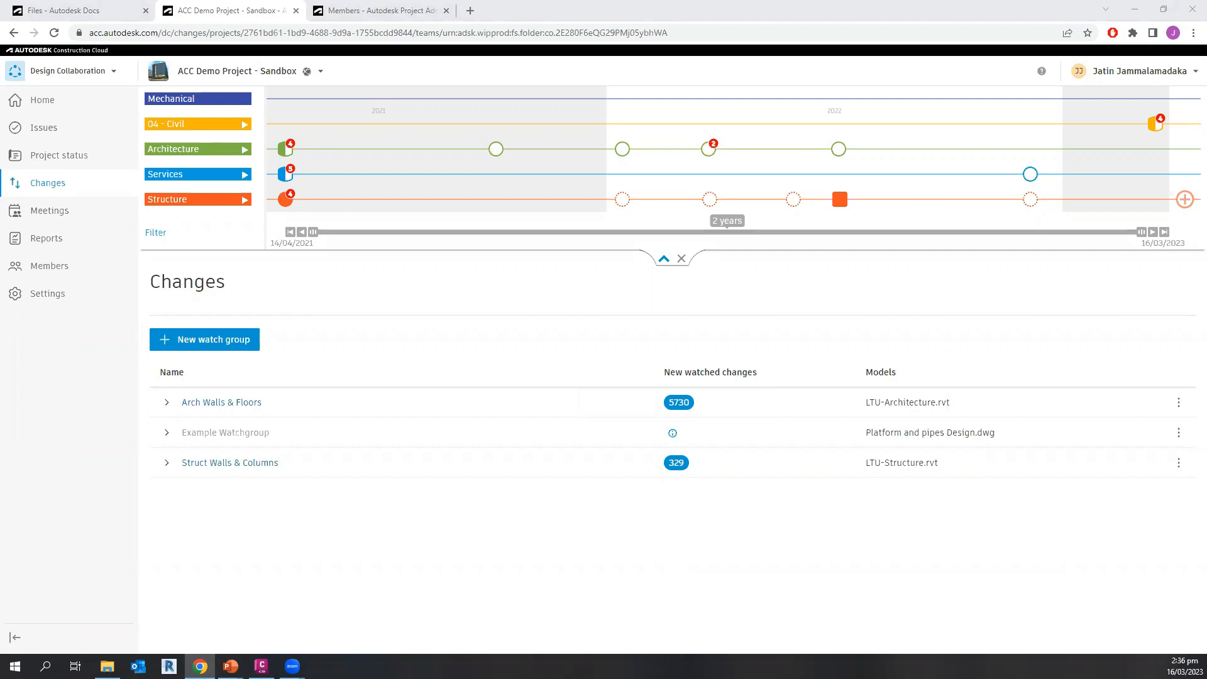
# - Leave the change list, switch to Autodesk Docs, collapse the 01 - Work In Progress (WIP) and 02 - Shared folders, and view 02 - Shared
pyautogui.click(49, 107)
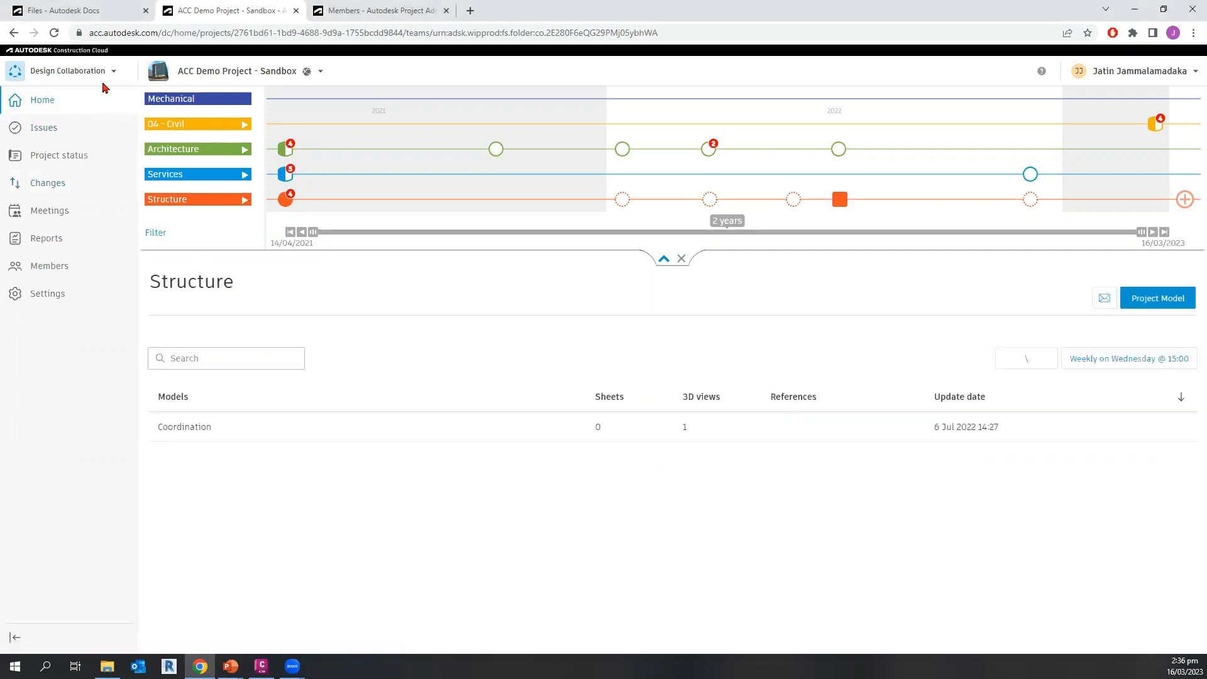
pyautogui.click(111, 11)
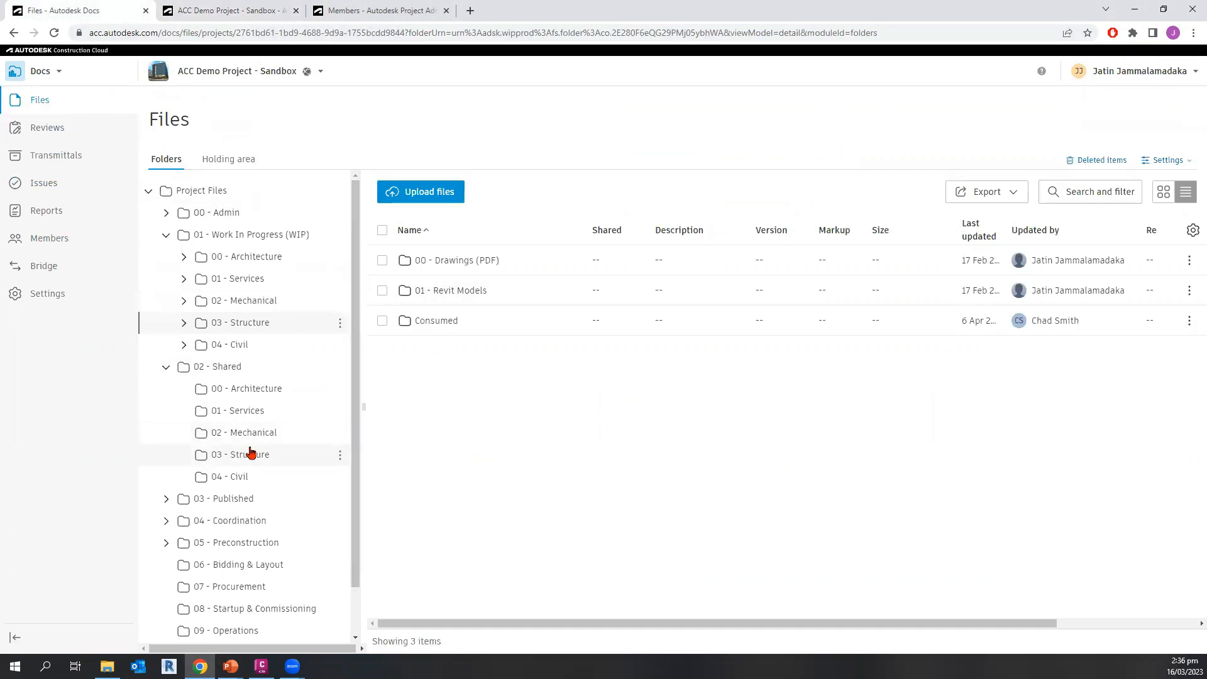
pyautogui.scroll(-1, 251, 452)
pyautogui.click(167, 314)
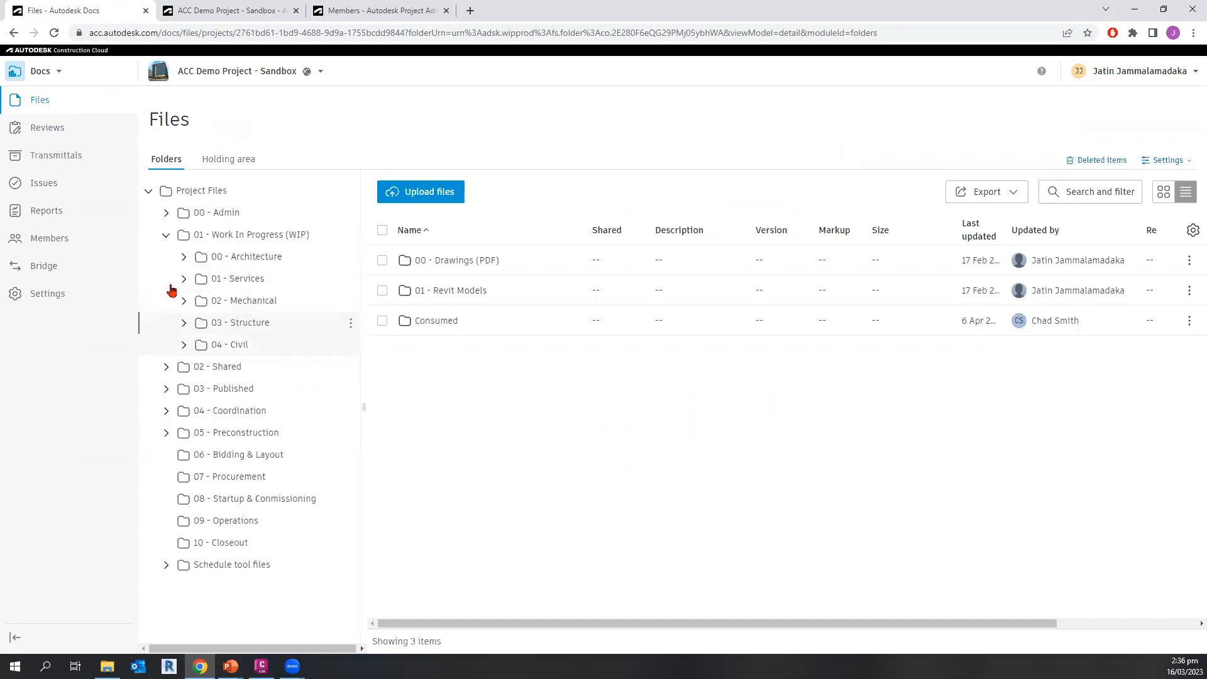
pyautogui.click(166, 234)
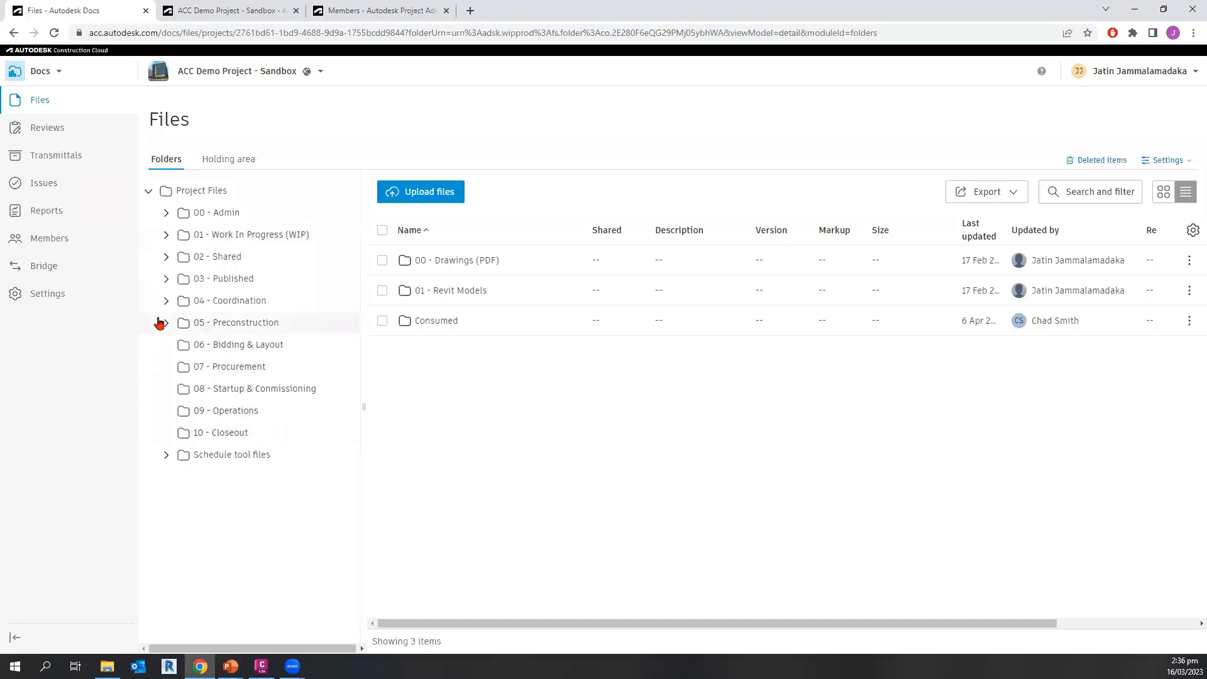
pyautogui.click(350, 255)
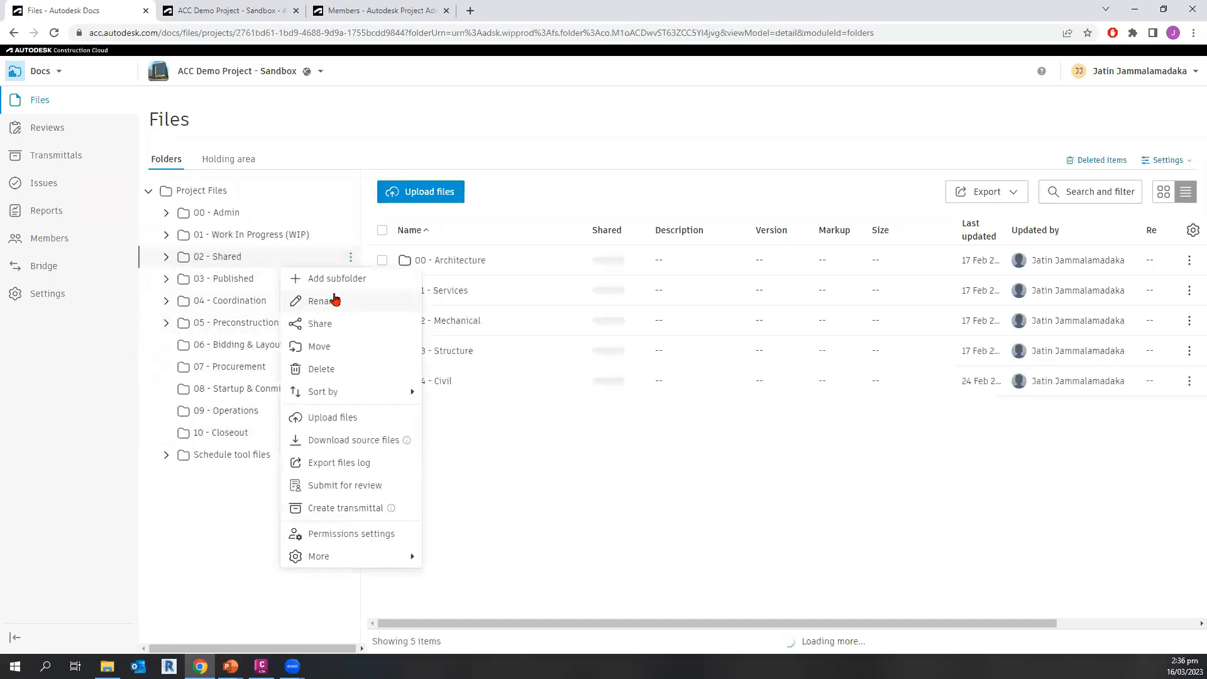
pyautogui.click(279, 546)
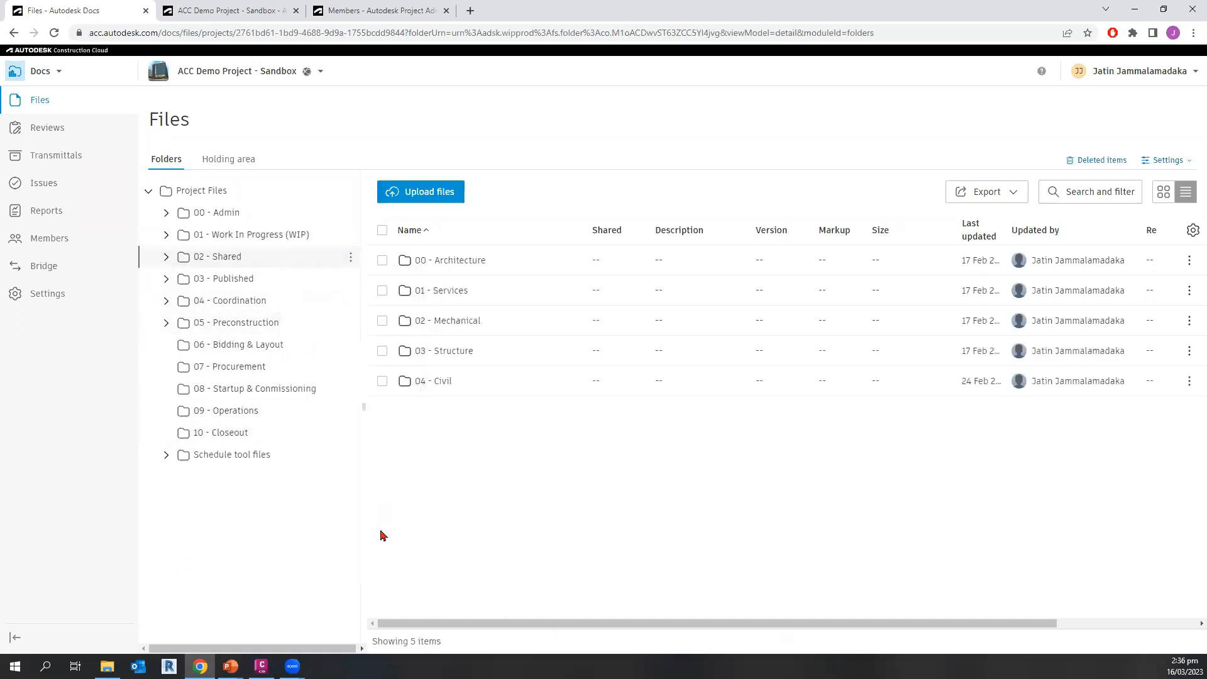
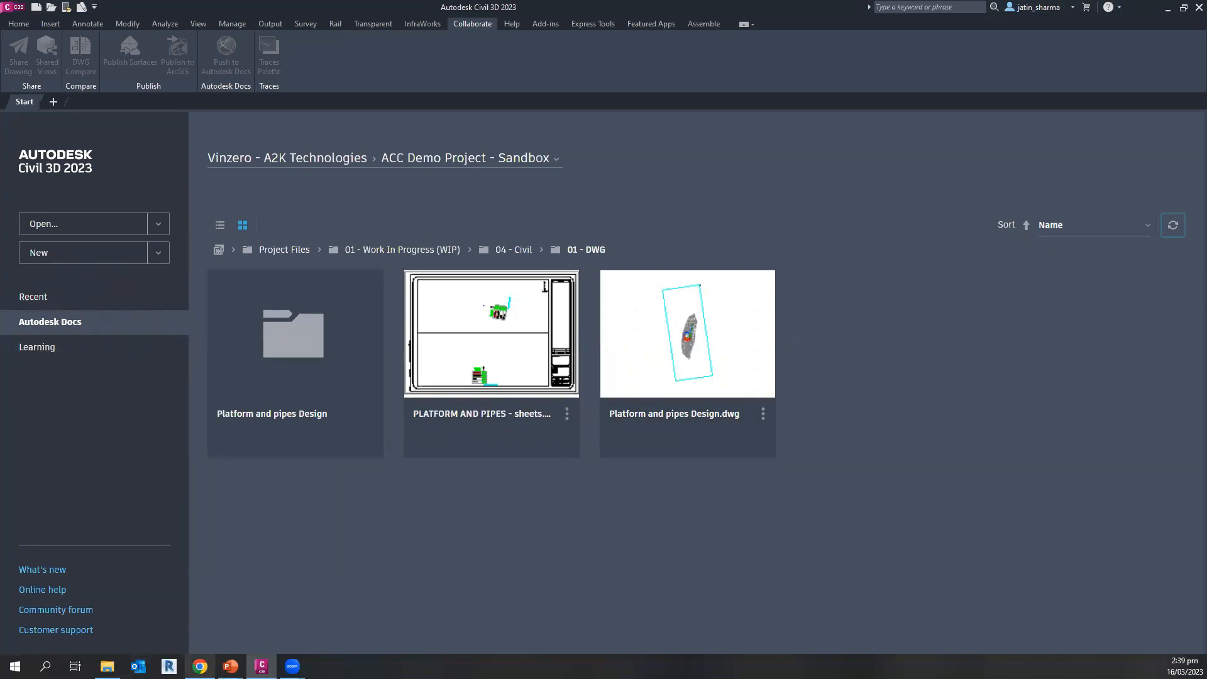
# - Switch from Civil 3D back to Autodesk Docs and examine the 04 - Civil folder's subfolders, including 01 - DWG, under 01 - Work In Progress (WIP)
pyautogui.click(200, 666)
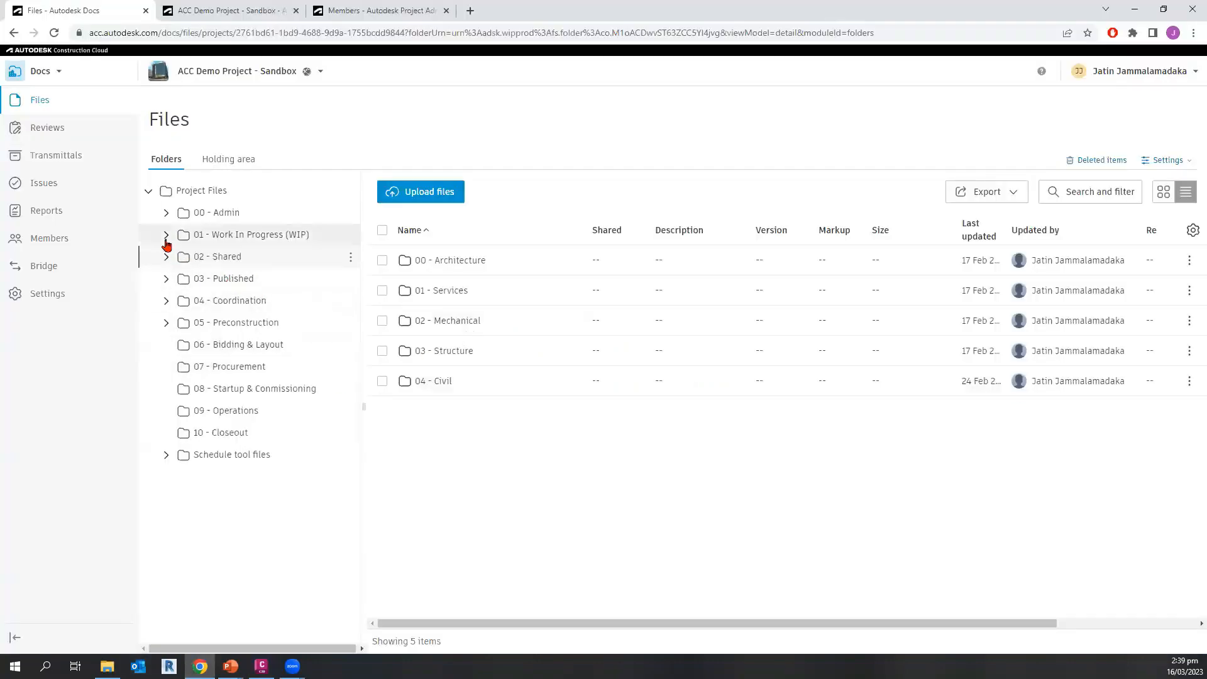
pyautogui.click(167, 236)
pyautogui.click(259, 354)
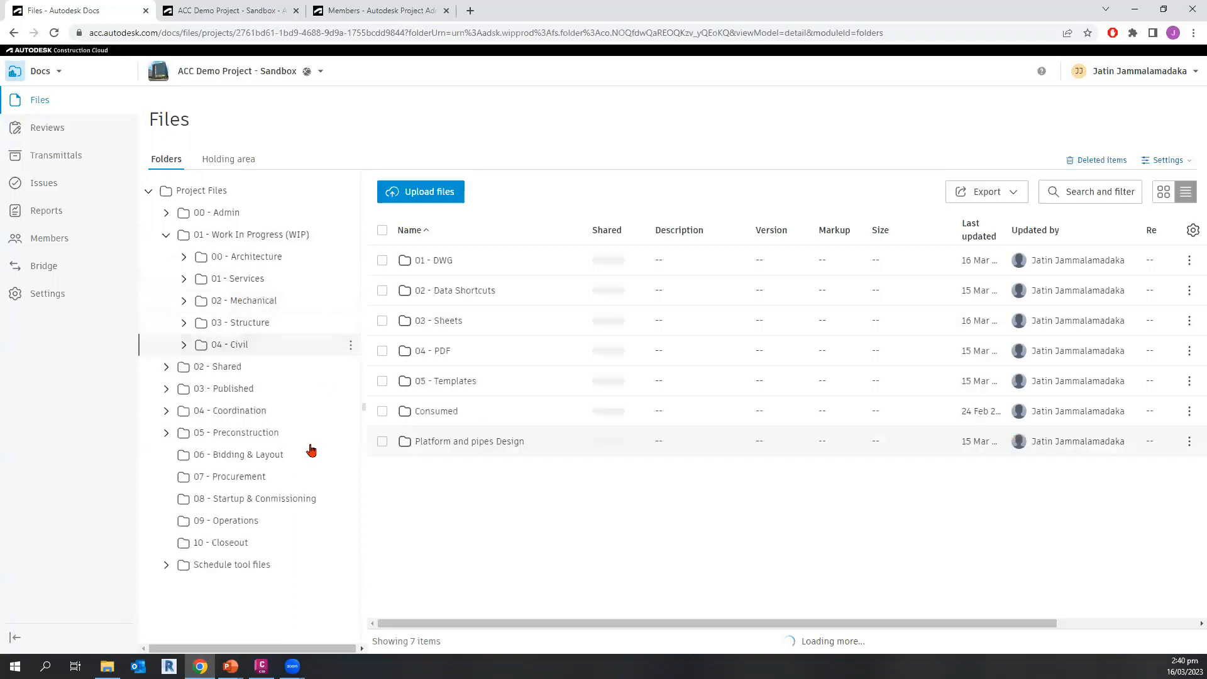
pyautogui.click(184, 345)
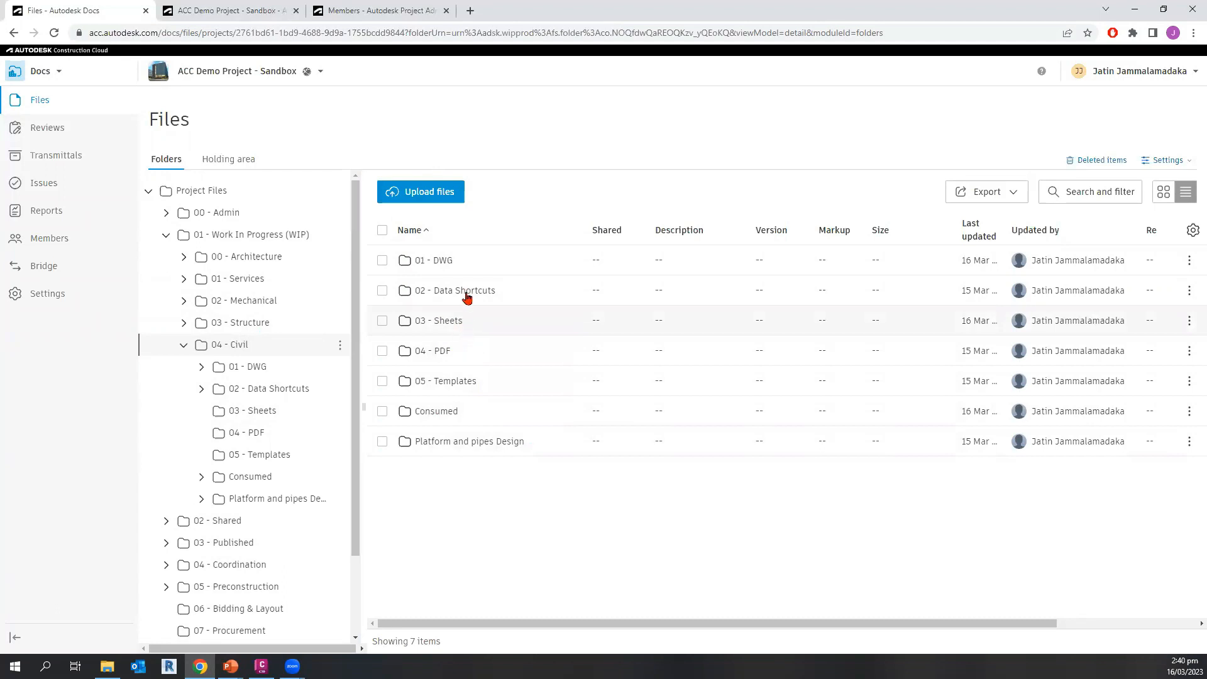
pyautogui.click(444, 264)
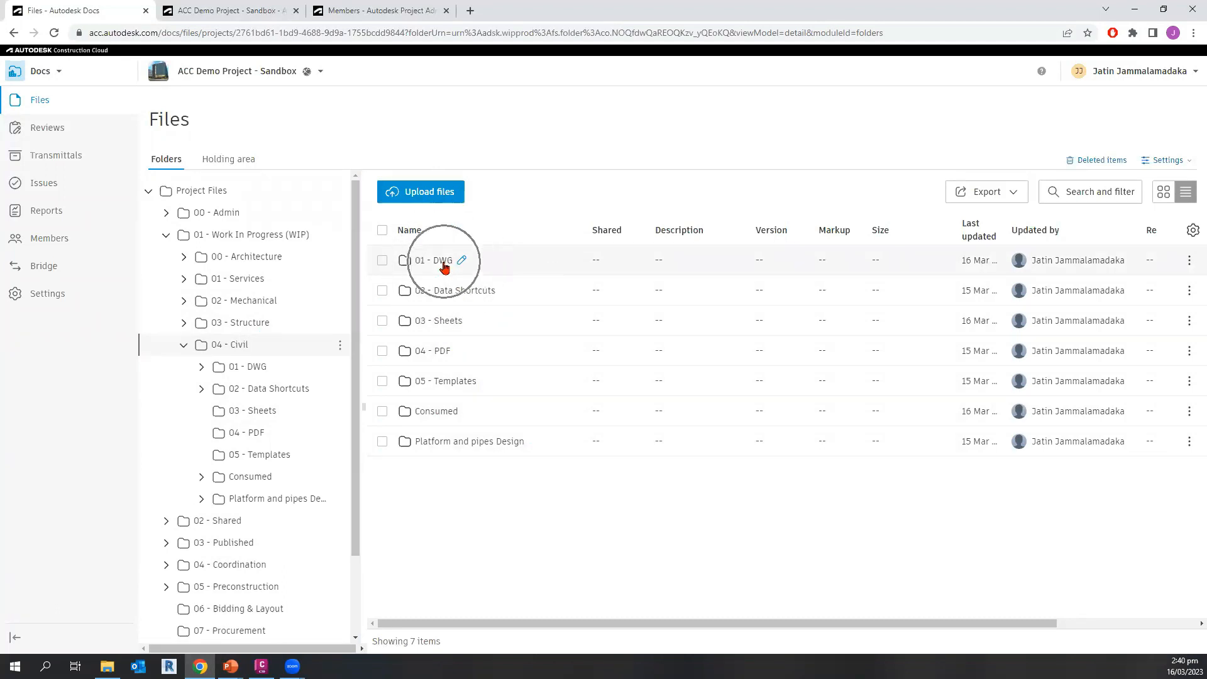
pyautogui.press('ctrl')
pyautogui.hotkey('alt', 'Tab')
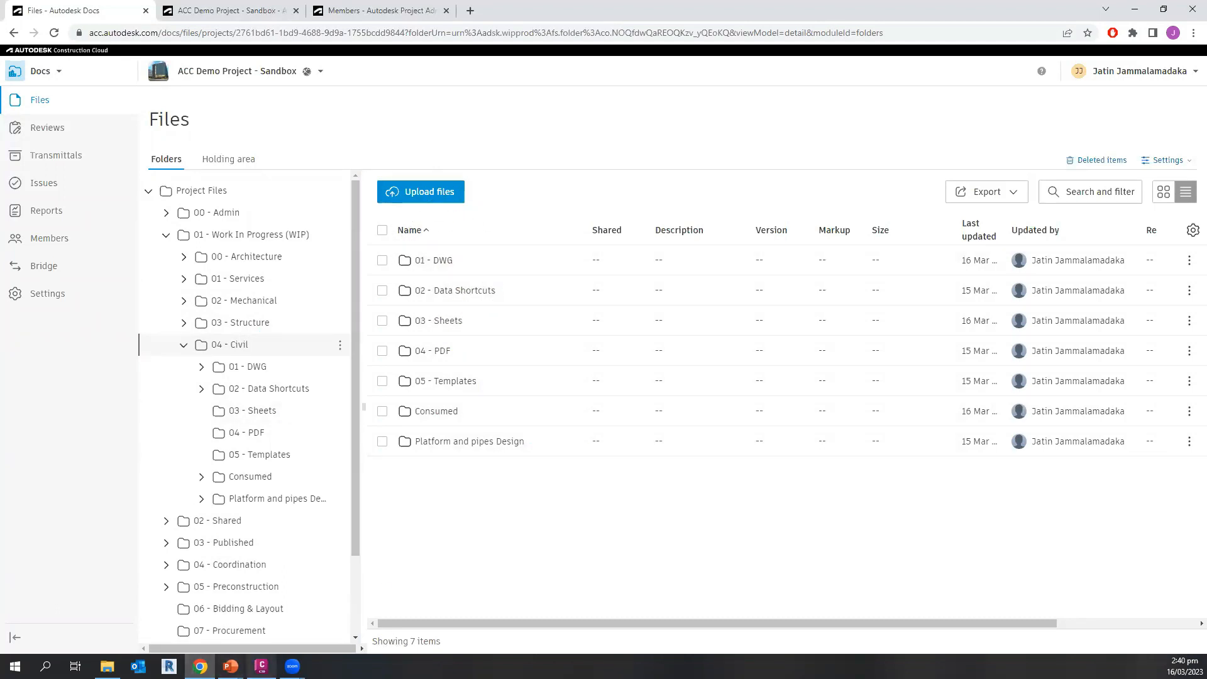
# - Switch to Civil 3D, open Platform and pipes Design.dwg from the 01 - DWG folder, and dismiss the missing pay item file dialog
pyautogui.press('ctrl')
pyautogui.press('ctrl')
pyautogui.press('ctrl')
pyautogui.press('ctrl')
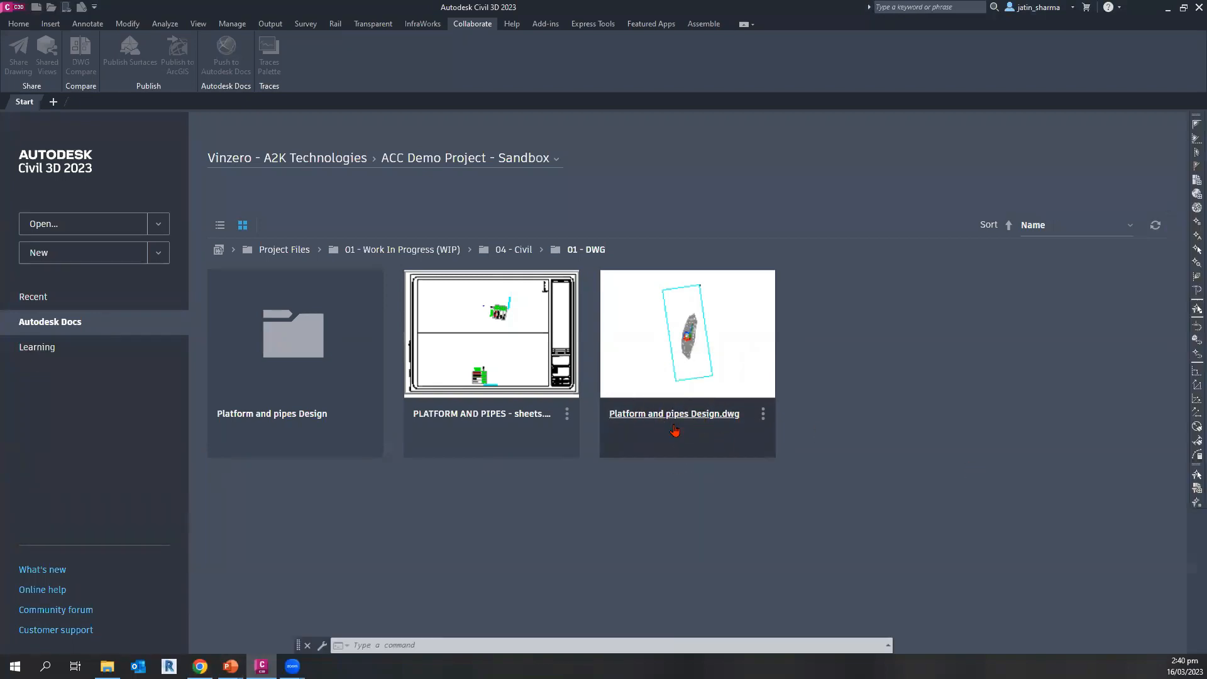
pyautogui.click(674, 430)
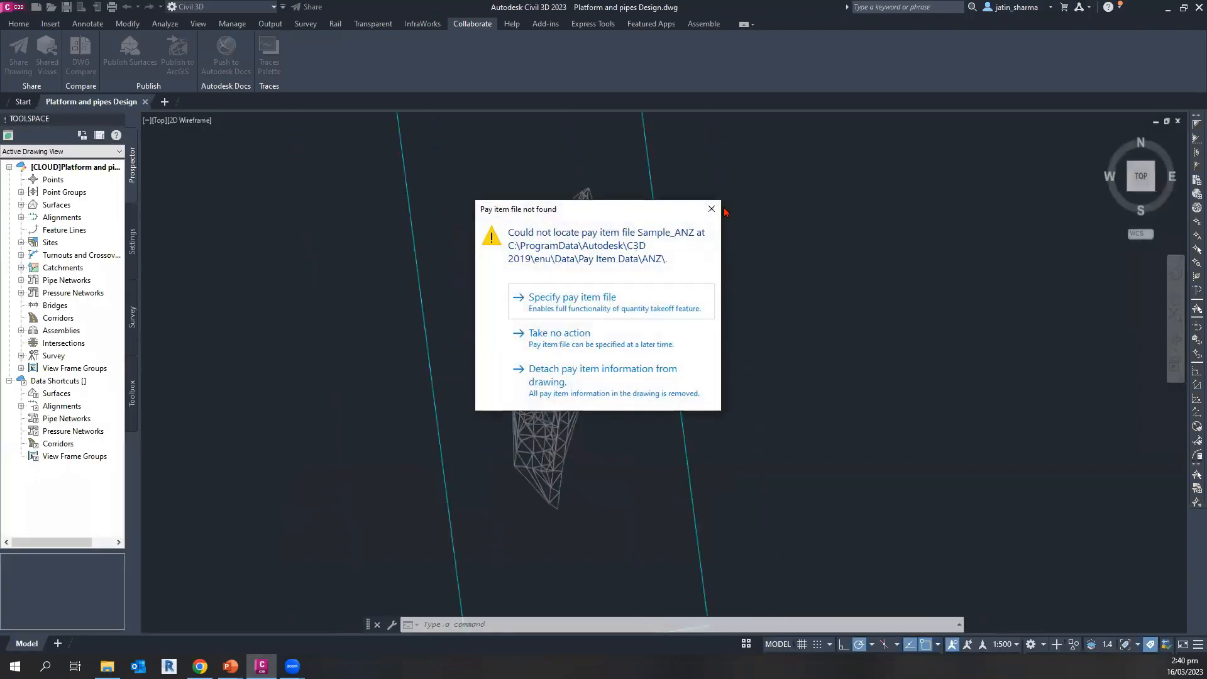
pyautogui.click(710, 209)
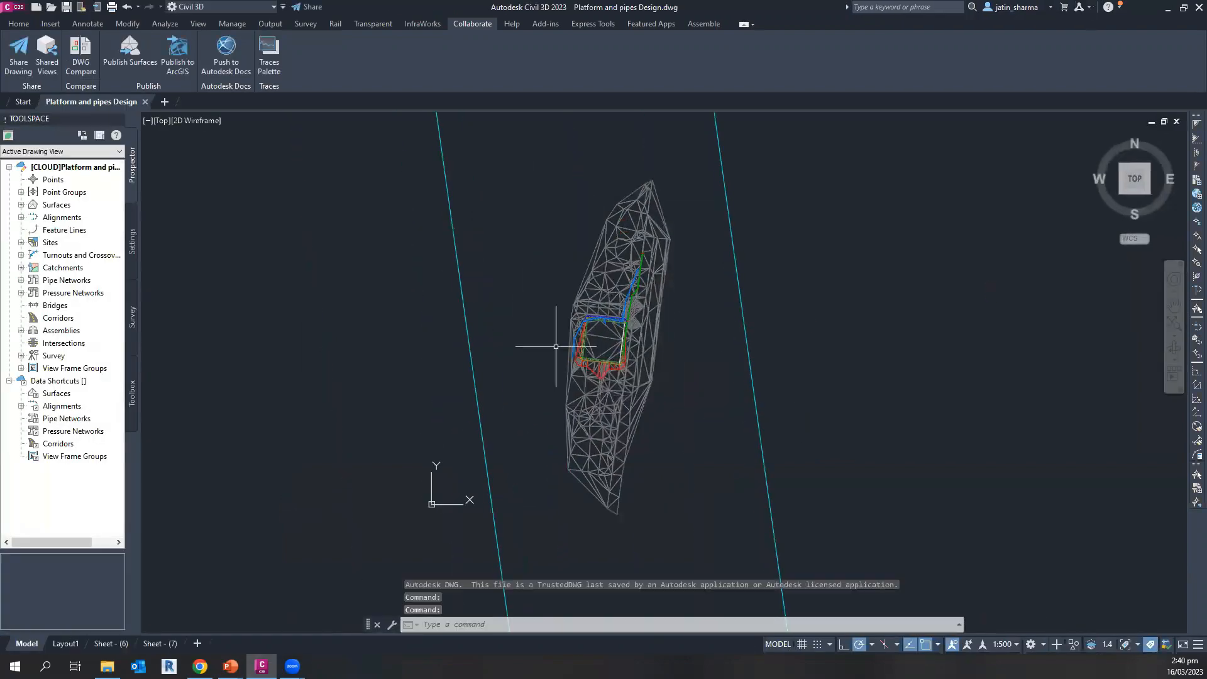
# - Switch to Autodesk Docs, view the 01 - DWG folder, and check the lock details of Platform and pipes Design.dwg
pyautogui.click(199, 666)
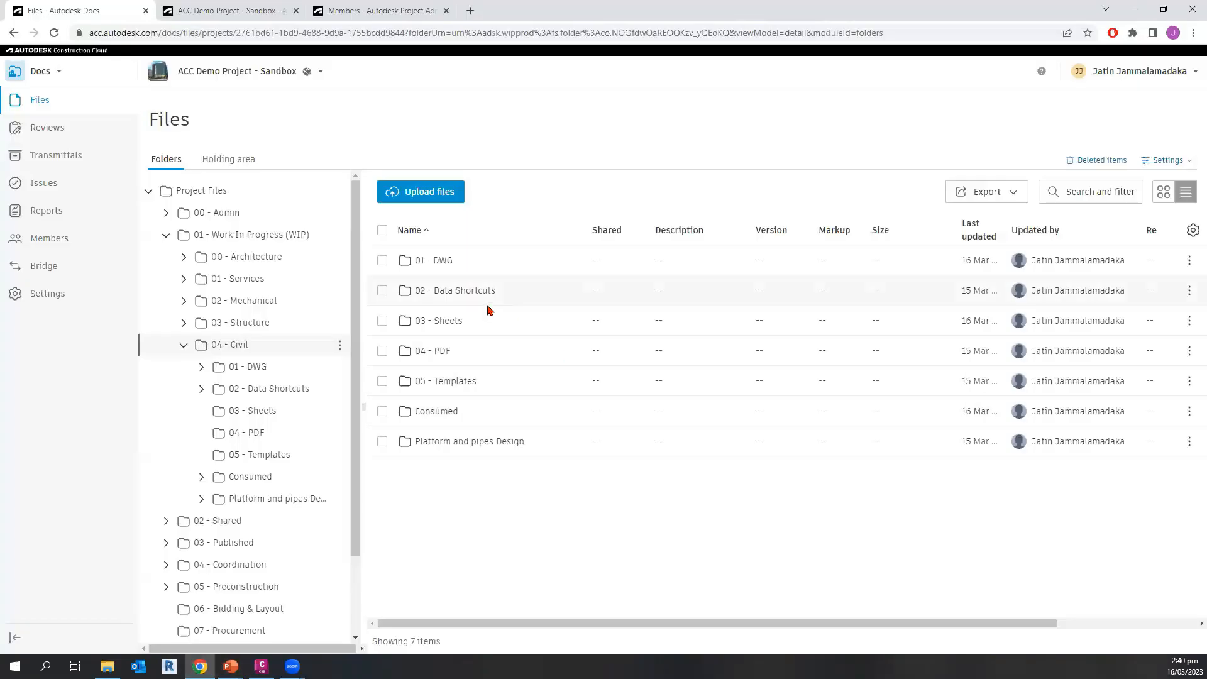
pyautogui.click(445, 261)
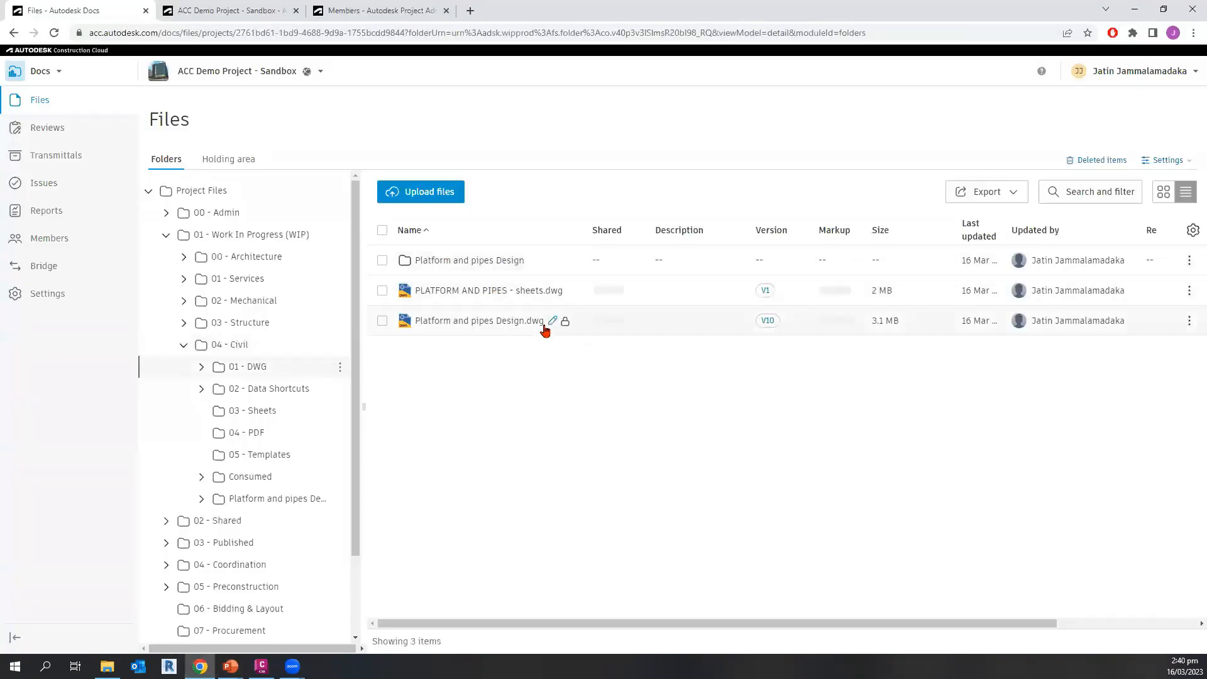
pyautogui.moveTo(566, 320)
pyautogui.press('ctrl')
pyautogui.press('ctrl')
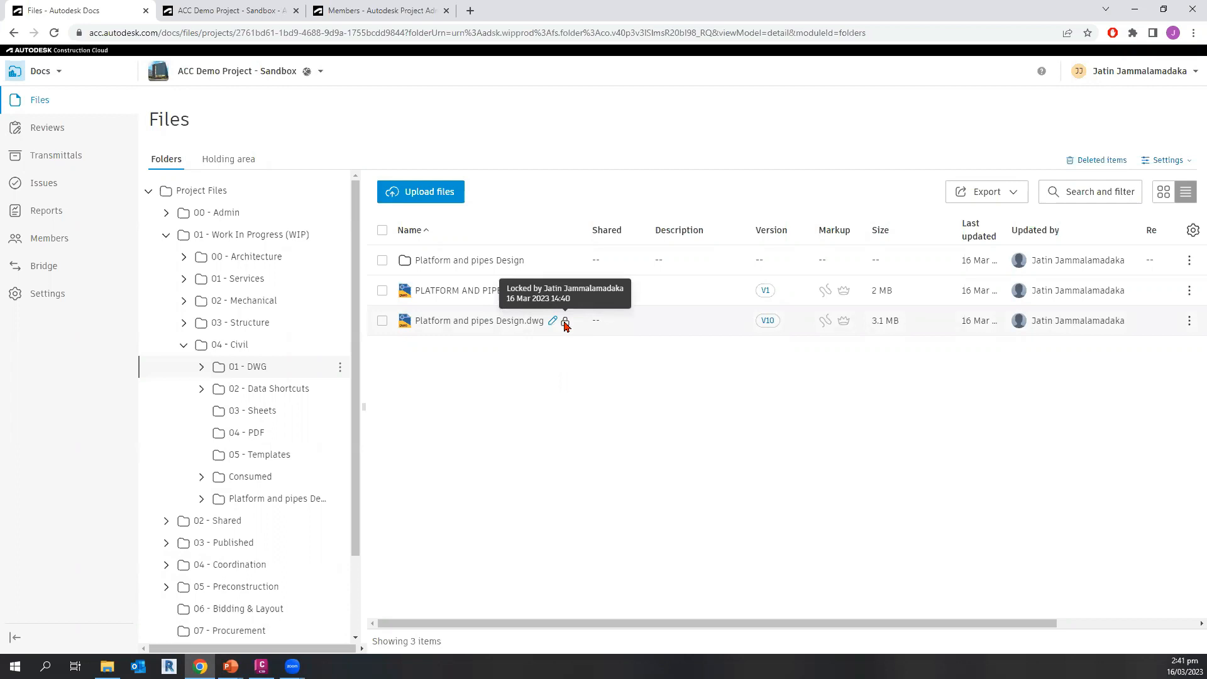
# - Select Platform and pipes Design.dwg and review its available file actions, including Unlock
pyautogui.click(383, 321)
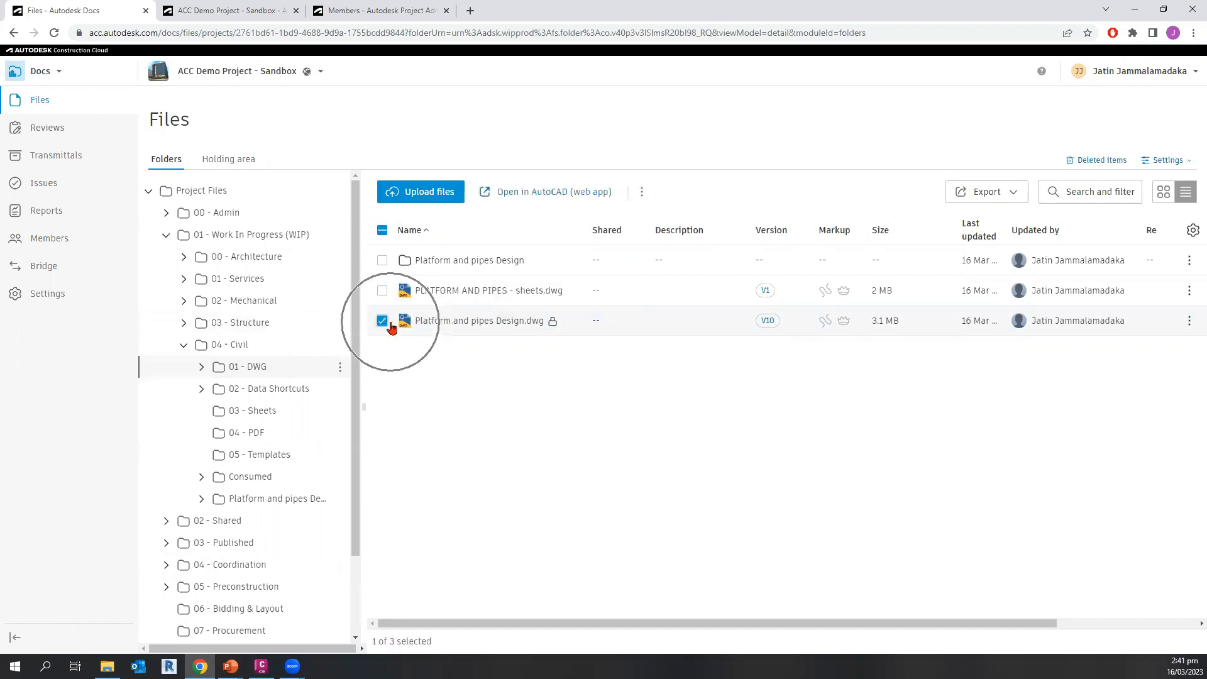
pyautogui.click(1189, 322)
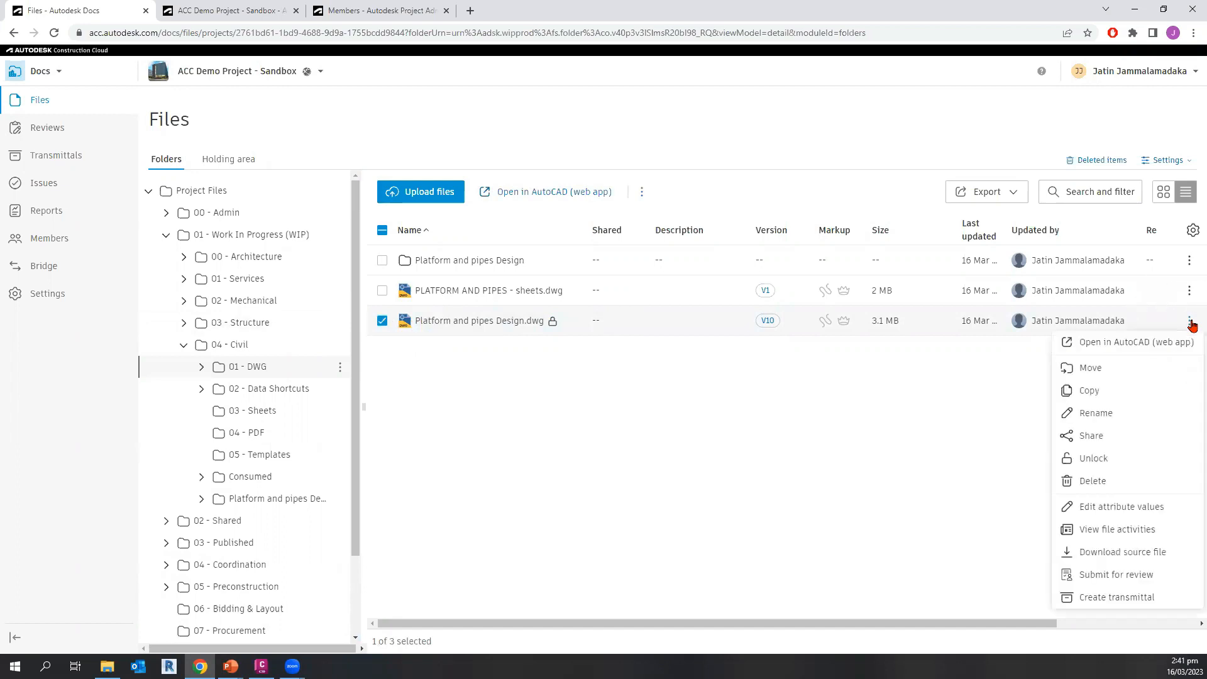
pyautogui.click(1110, 463)
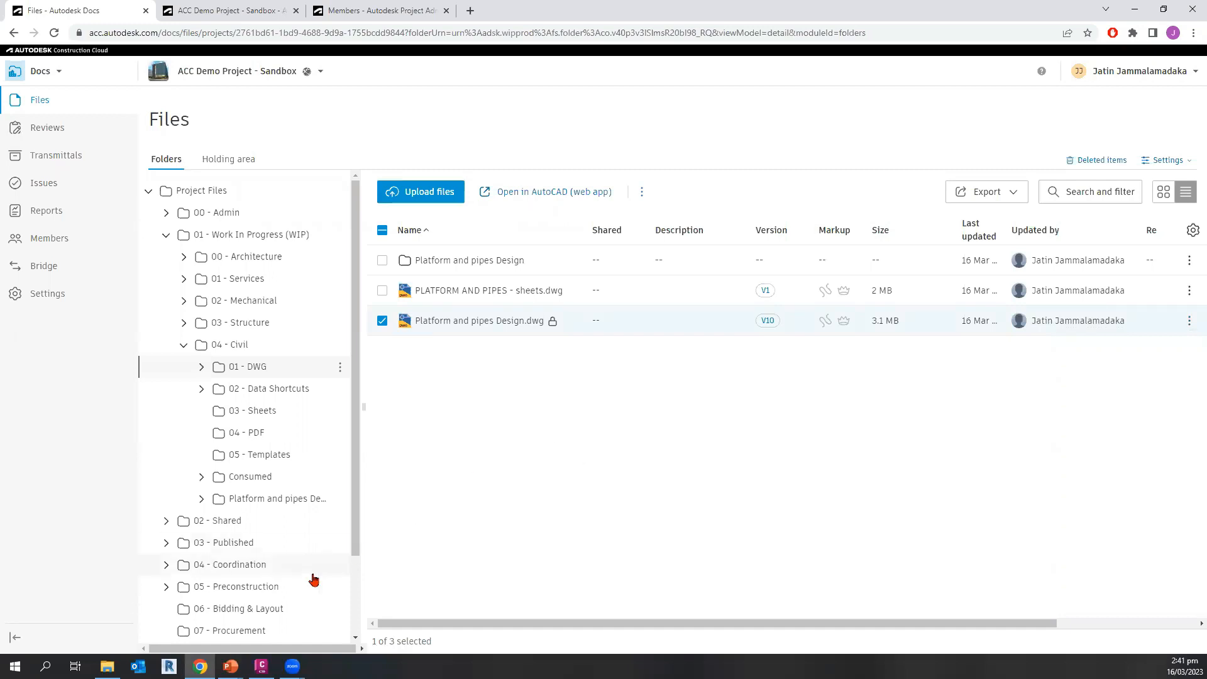
# - Switch back to Civil 3D and expand View Frame Groups to examine the view frames of the PLATFORM AND PIPES group
pyautogui.moveTo(260, 665)
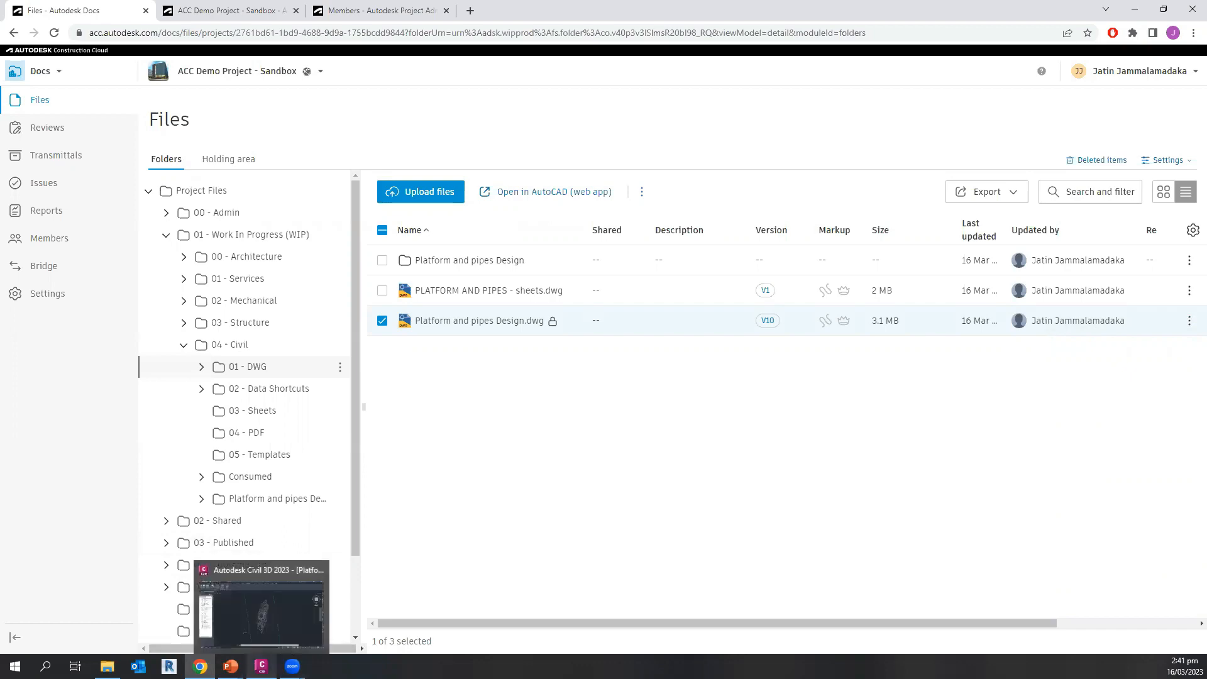
pyautogui.click(261, 607)
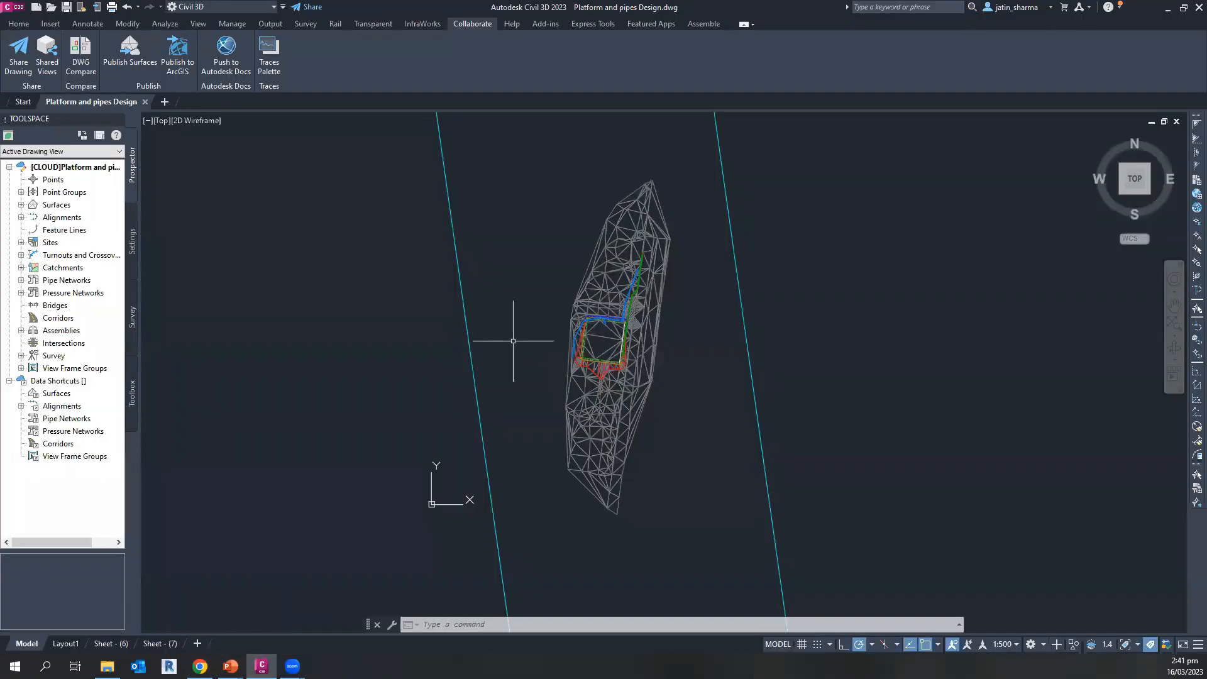
pyautogui.moveTo(531, 361); pyautogui.dragTo(541, 368, button='middle')
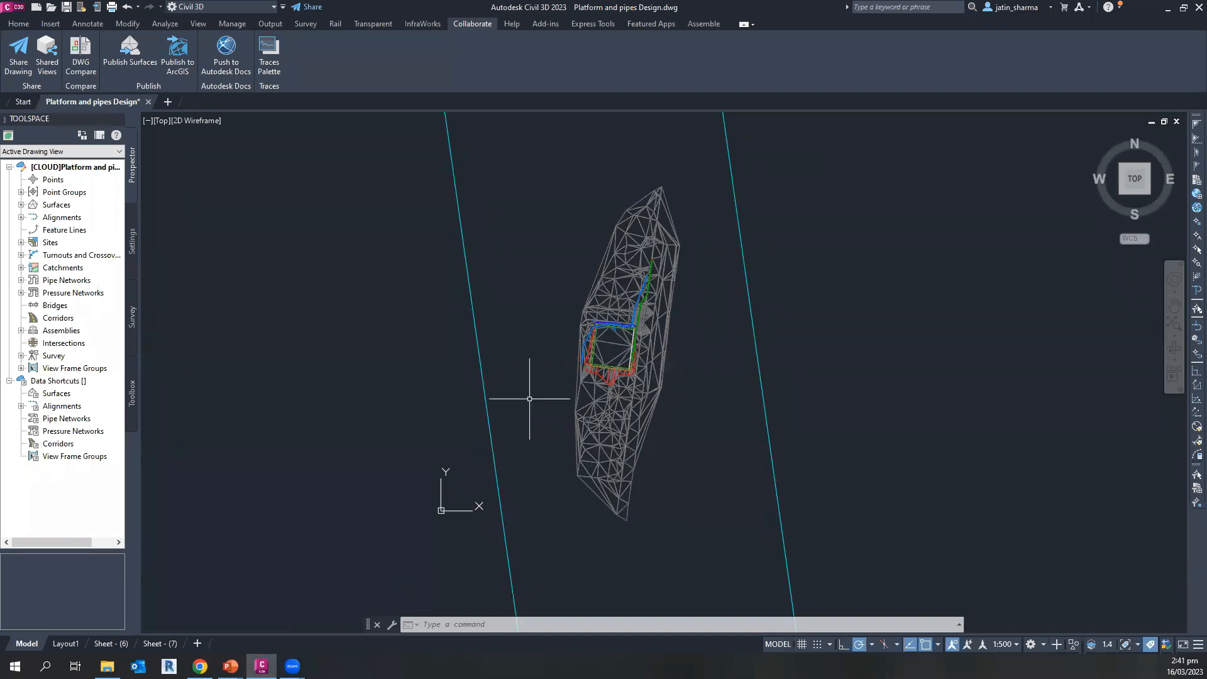
pyautogui.scroll(2, 632, 396)
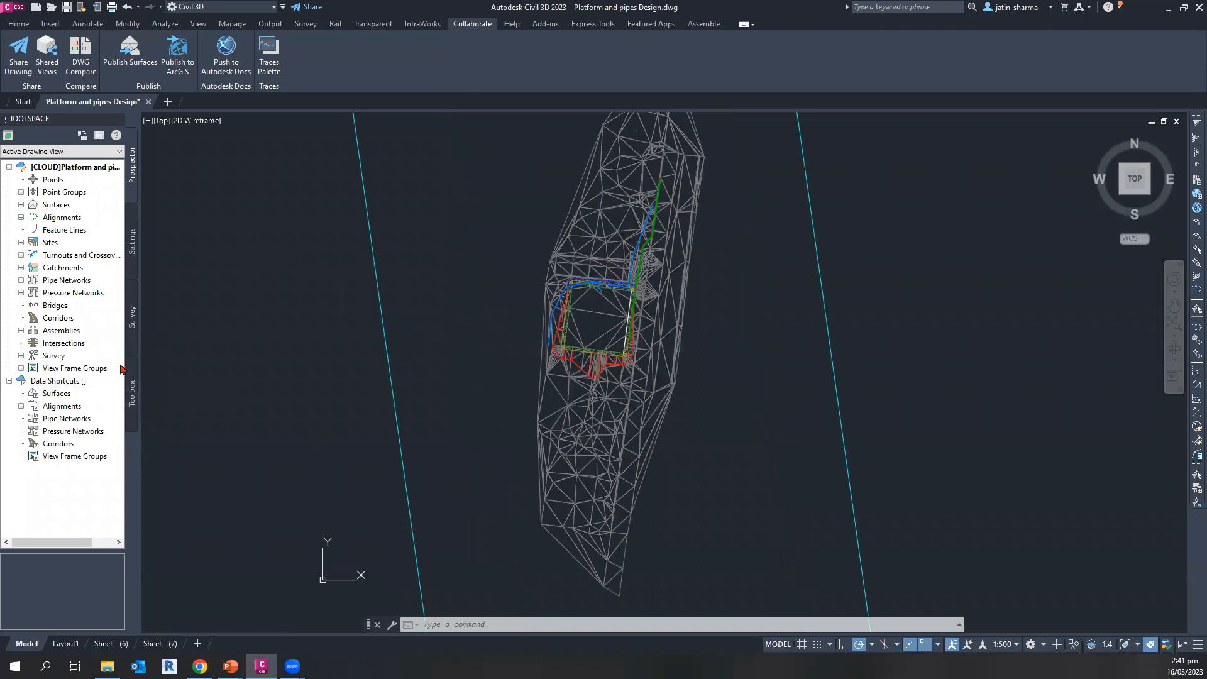
pyautogui.moveTo(124, 369); pyautogui.dragTo(147, 368)
pyautogui.click(21, 368)
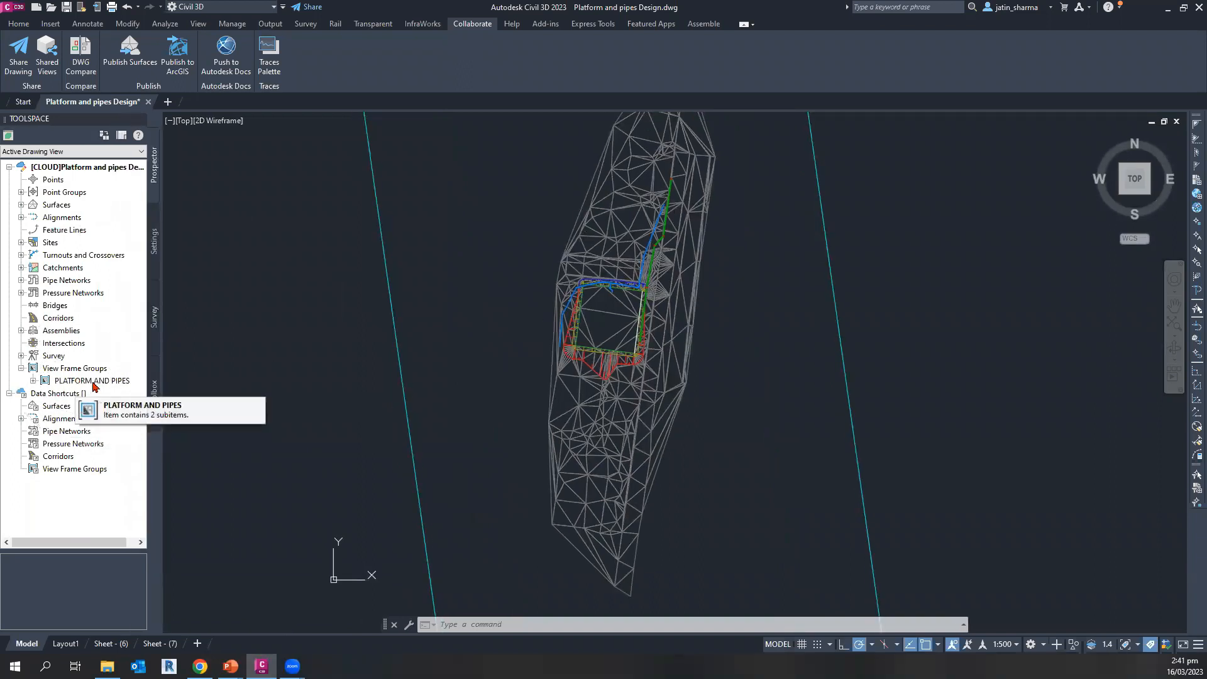
pyautogui.click(34, 380)
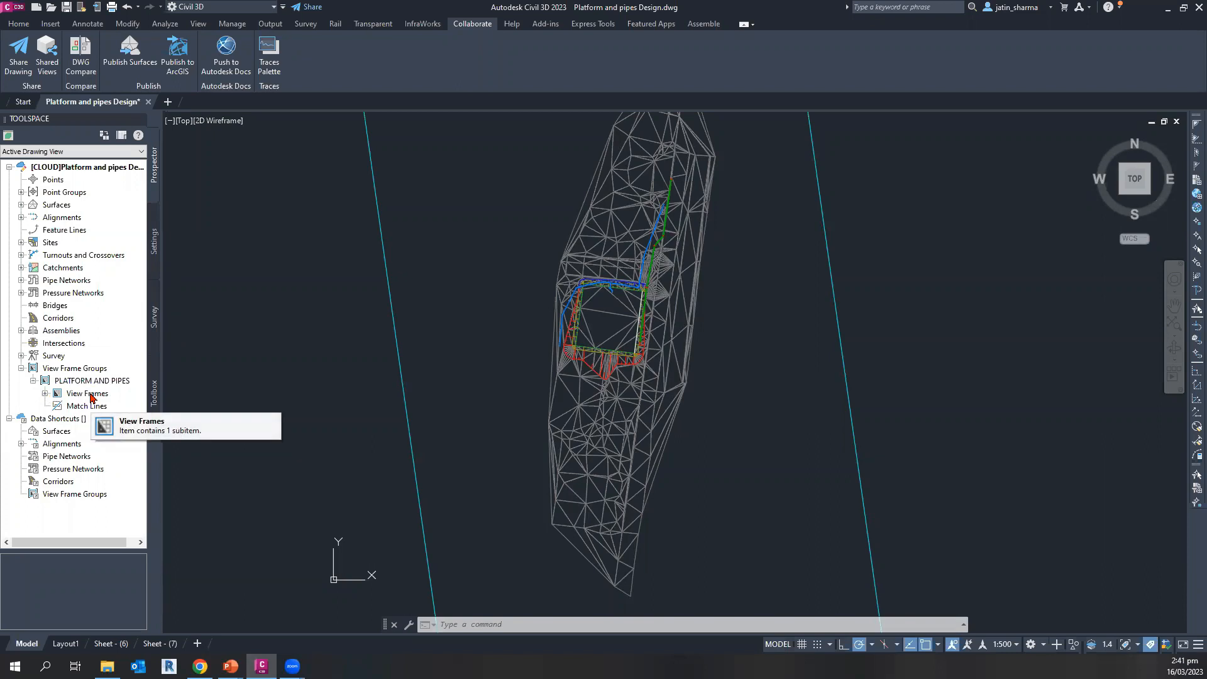
pyautogui.click(46, 394)
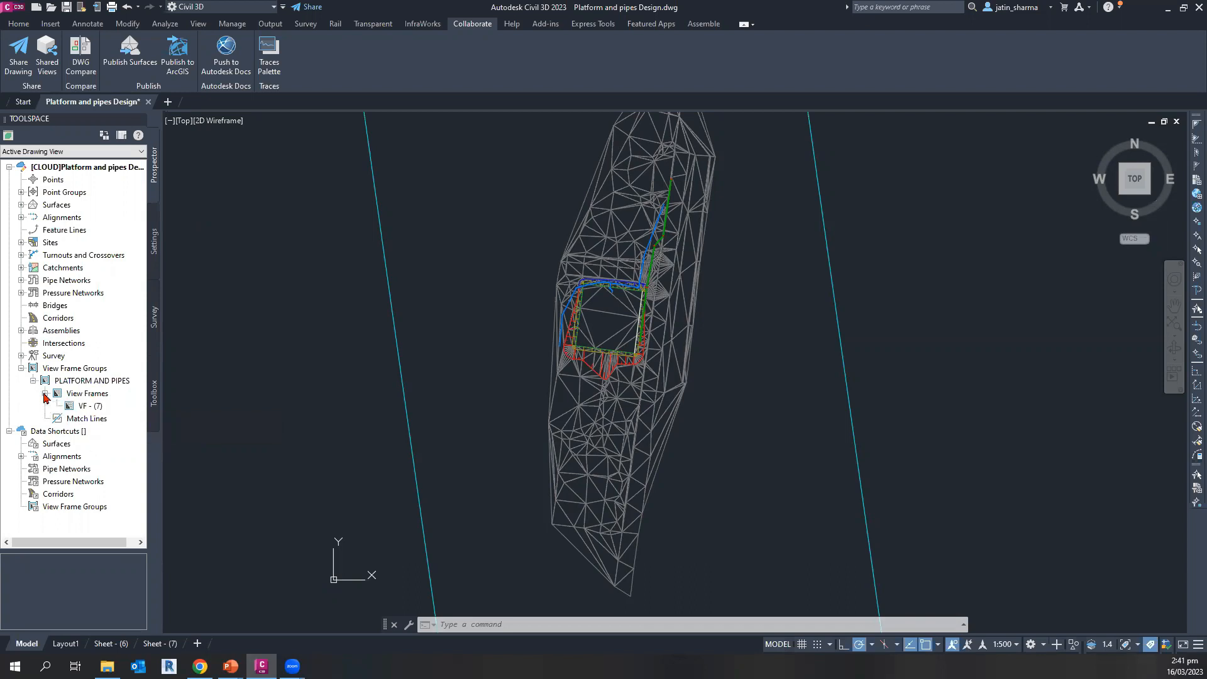
# - Start sheet creation for the PLATFORM AND PIPES view frame group and set all layouts to be created in one new drawing
pyautogui.click(98, 382)
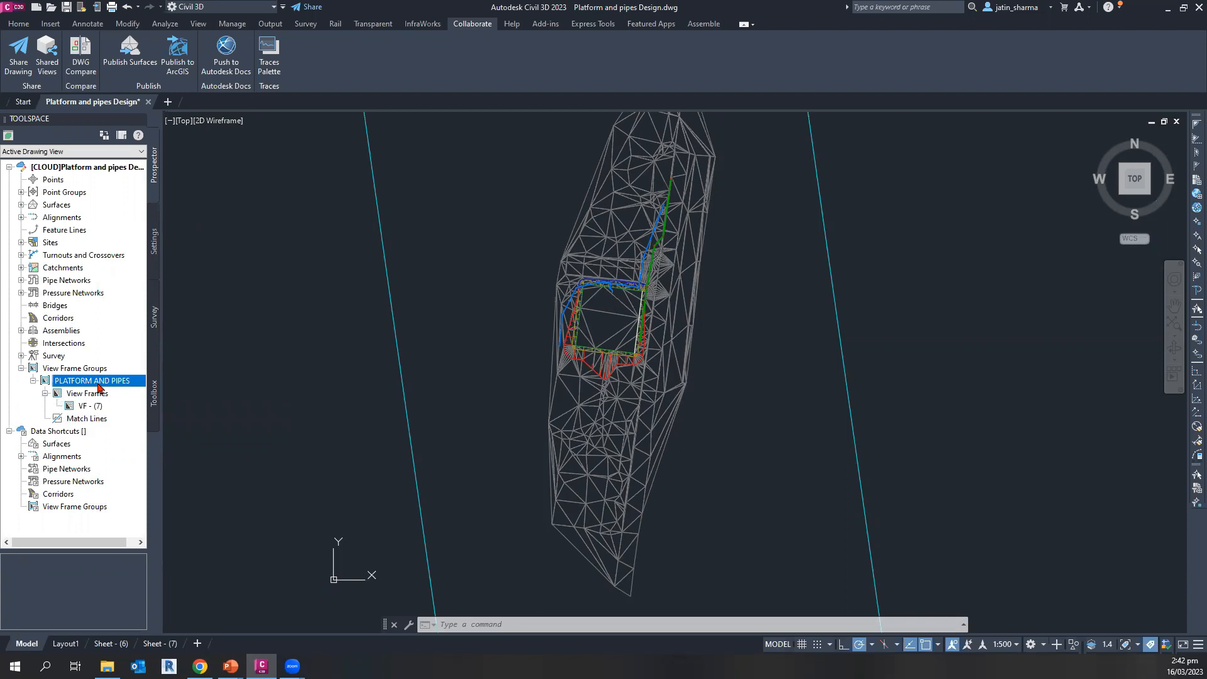
pyautogui.rightClick(98, 386)
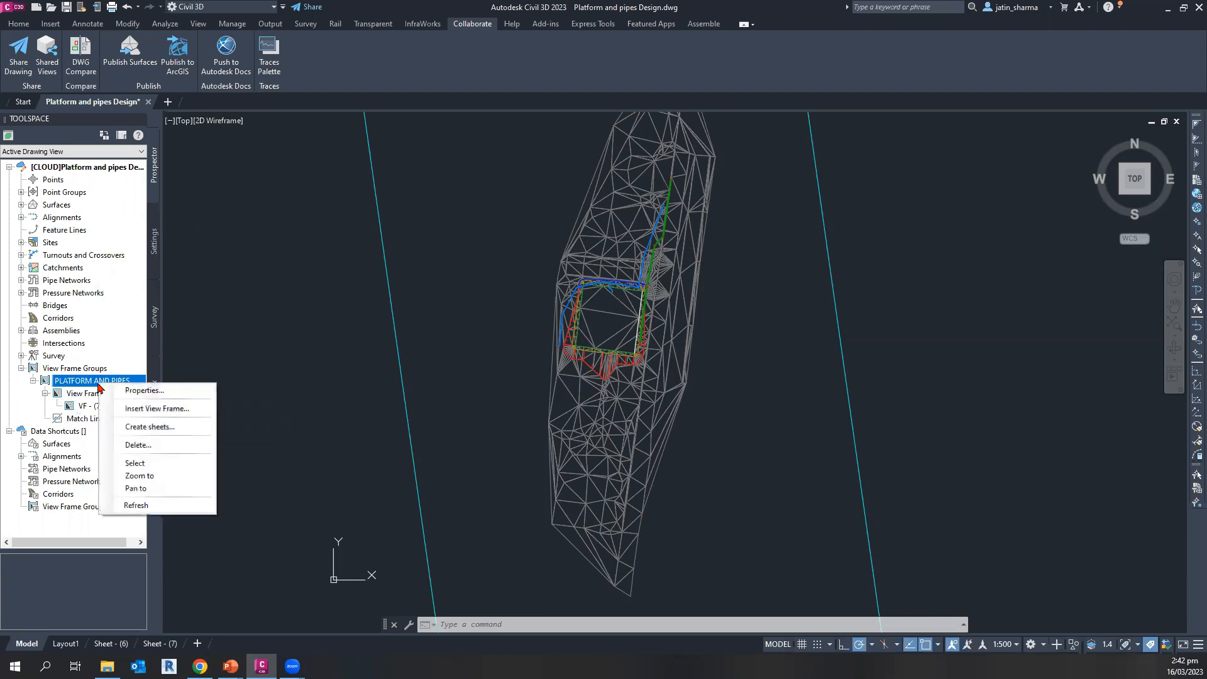
pyautogui.click(165, 427)
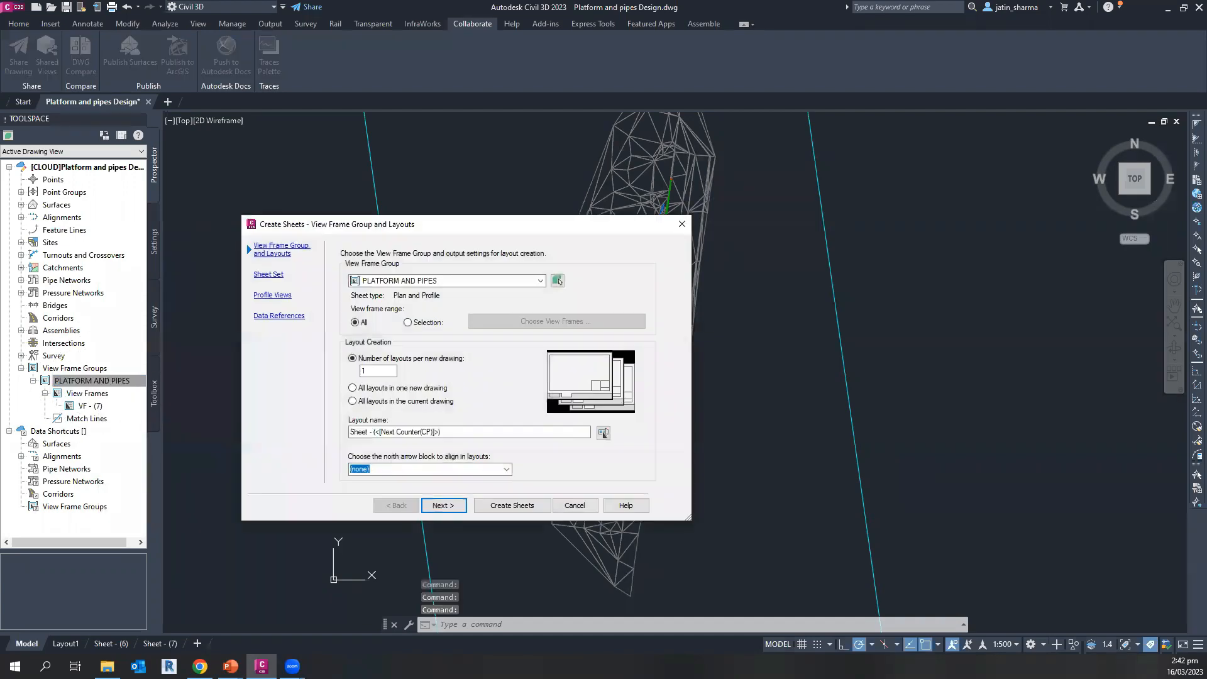
pyautogui.moveTo(333, 219); pyautogui.dragTo(287, 152)
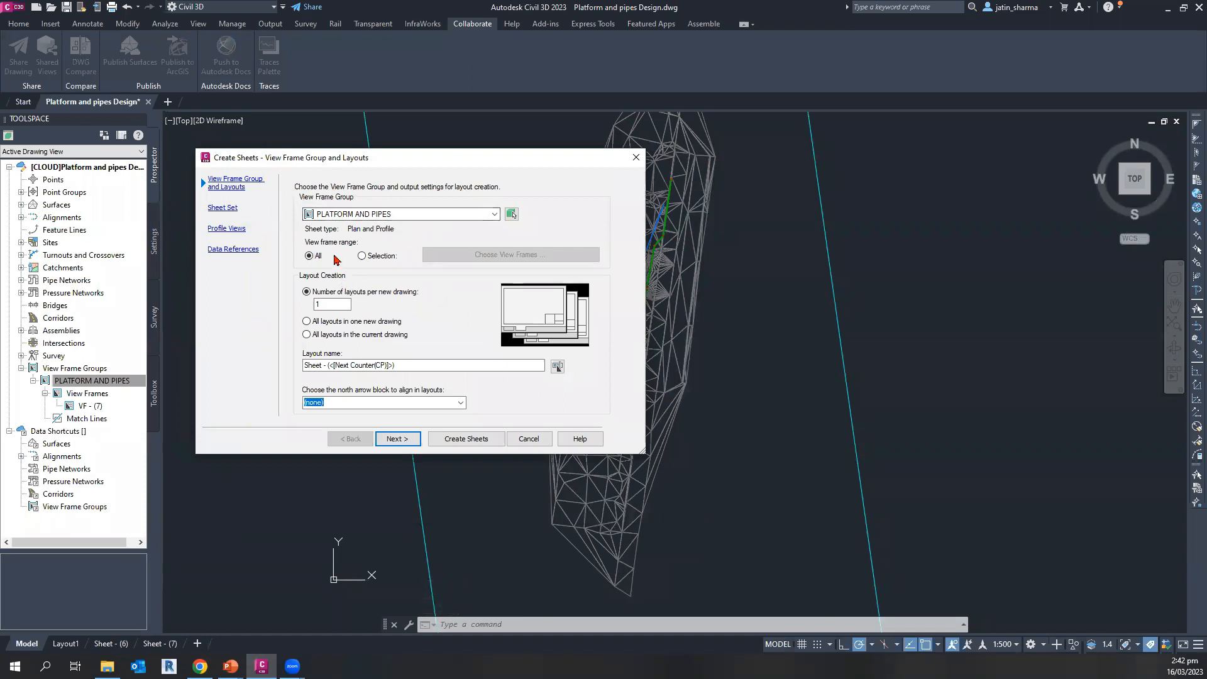
pyautogui.press('ctrl')
pyautogui.press('ctrl')
pyautogui.press('ctrl')
pyautogui.click(354, 322)
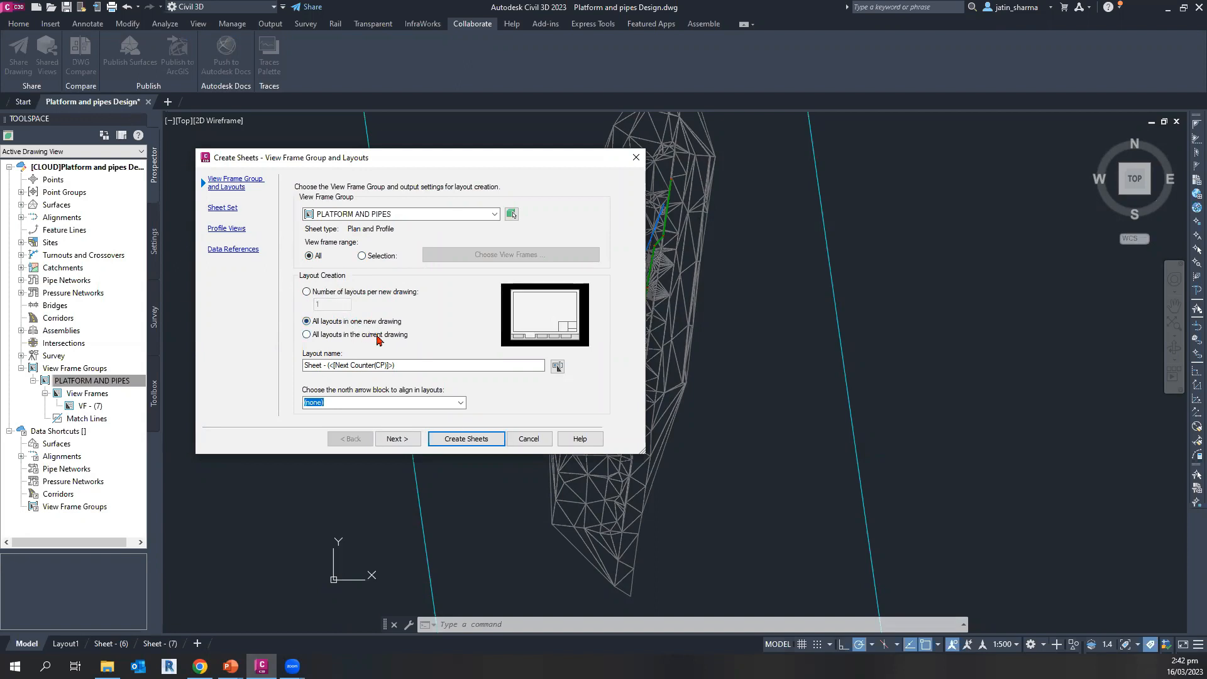
pyautogui.click(377, 336)
pyautogui.click(381, 322)
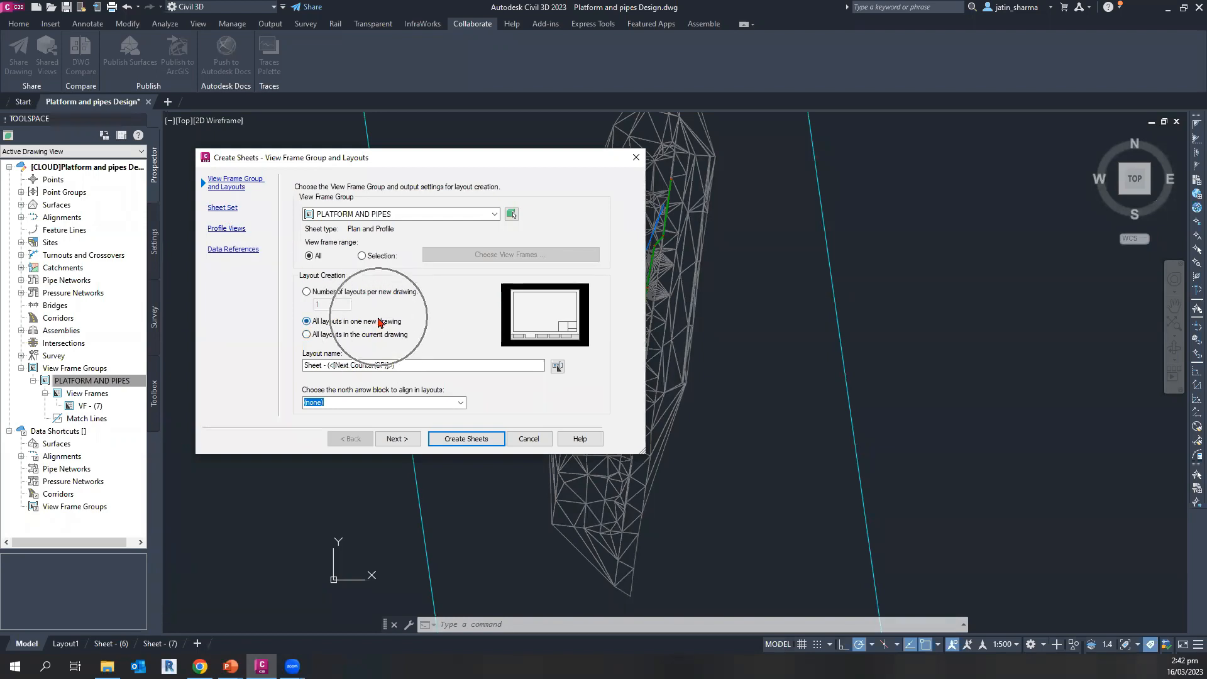
# - Switch to Autodesk Docs, examine the files in the 03 - Sheets folder, including PLATFORM AND PIPES.dst, and return to Civil 3D
pyautogui.click(200, 666)
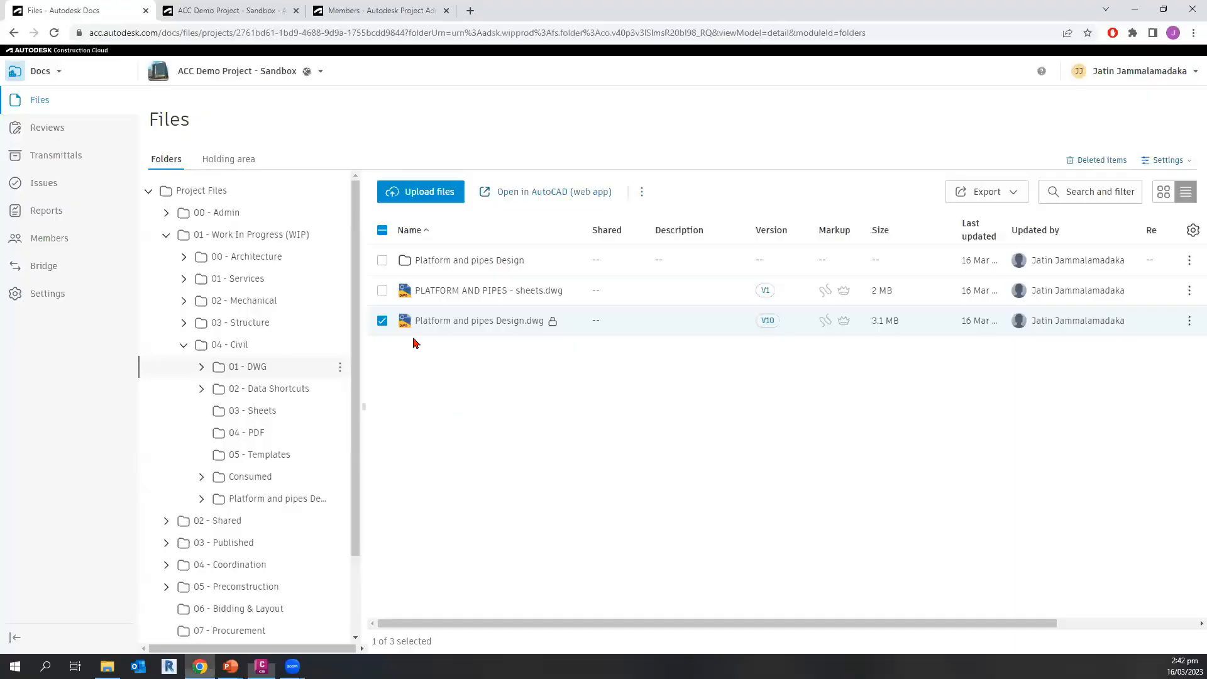
pyautogui.click(280, 413)
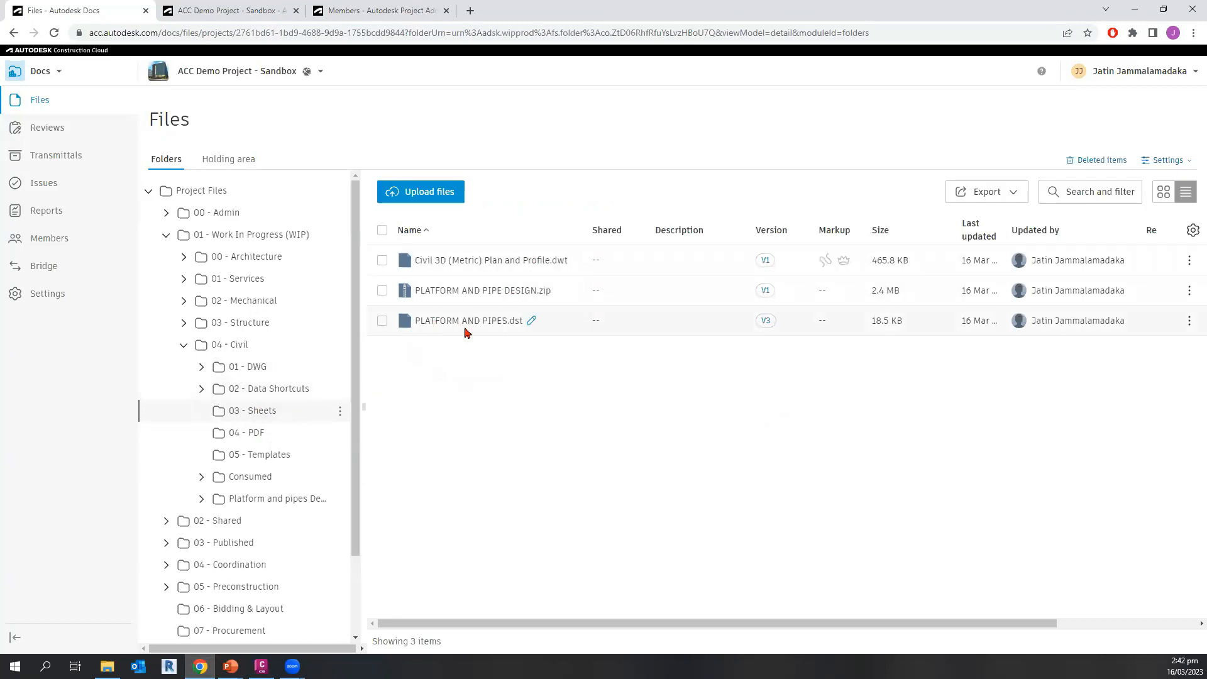
pyautogui.click(261, 666)
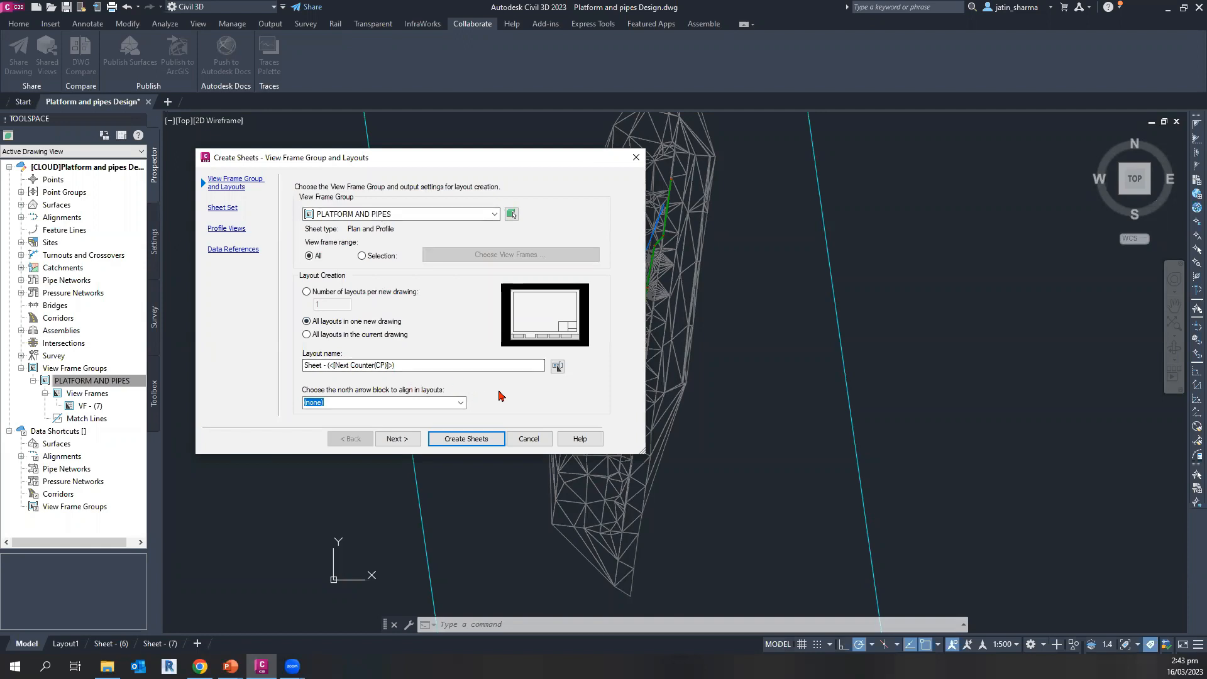
# - Advance sheet creation to the Sheet Set settings and compare the new set name PLATFORM AND PIPES with the .dst file in Autodesk Docs
pyautogui.click(398, 439)
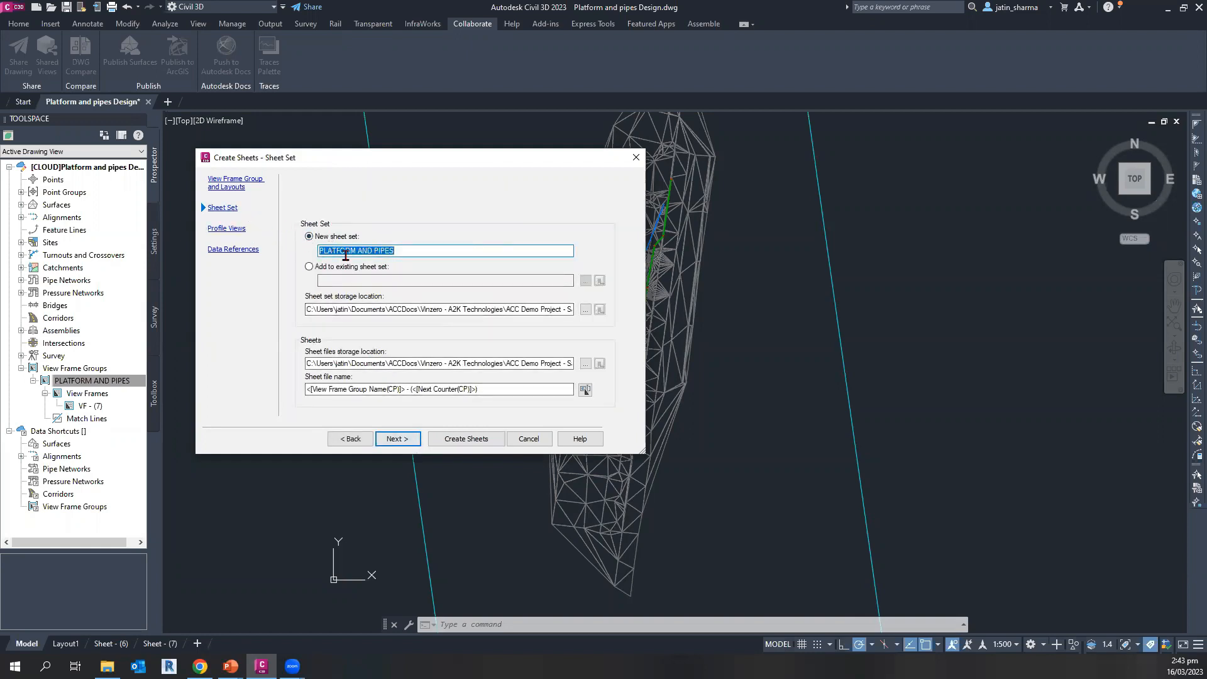
pyautogui.click(415, 251)
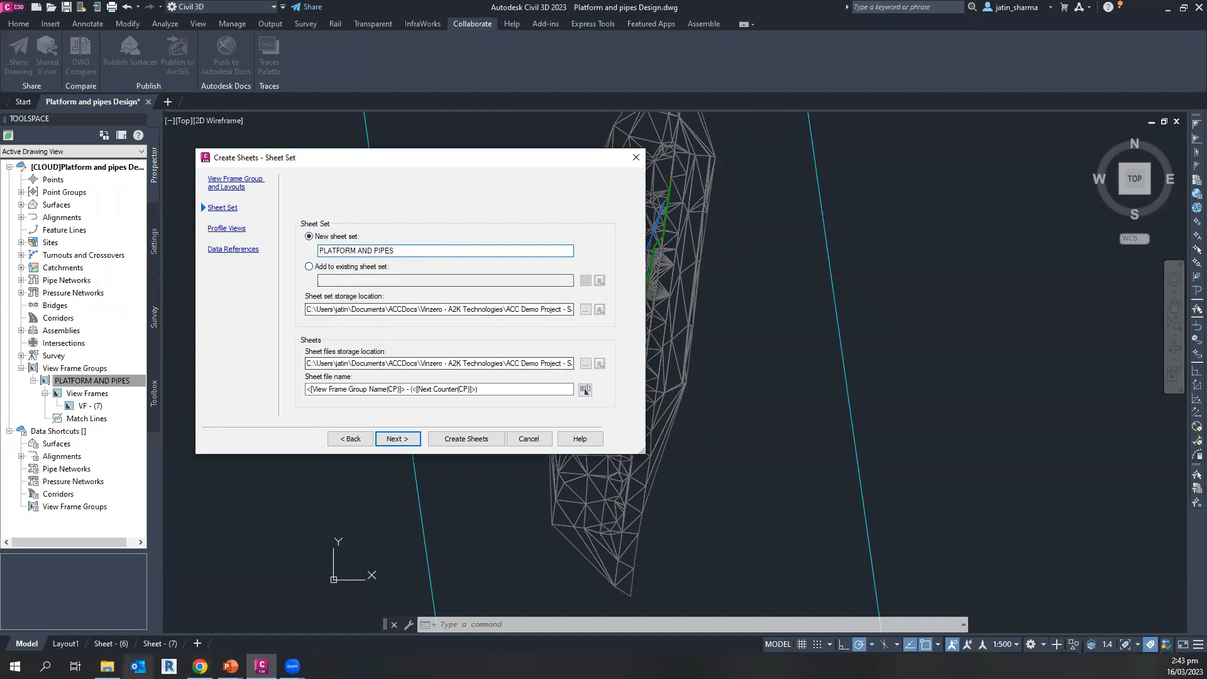
pyautogui.click(199, 666)
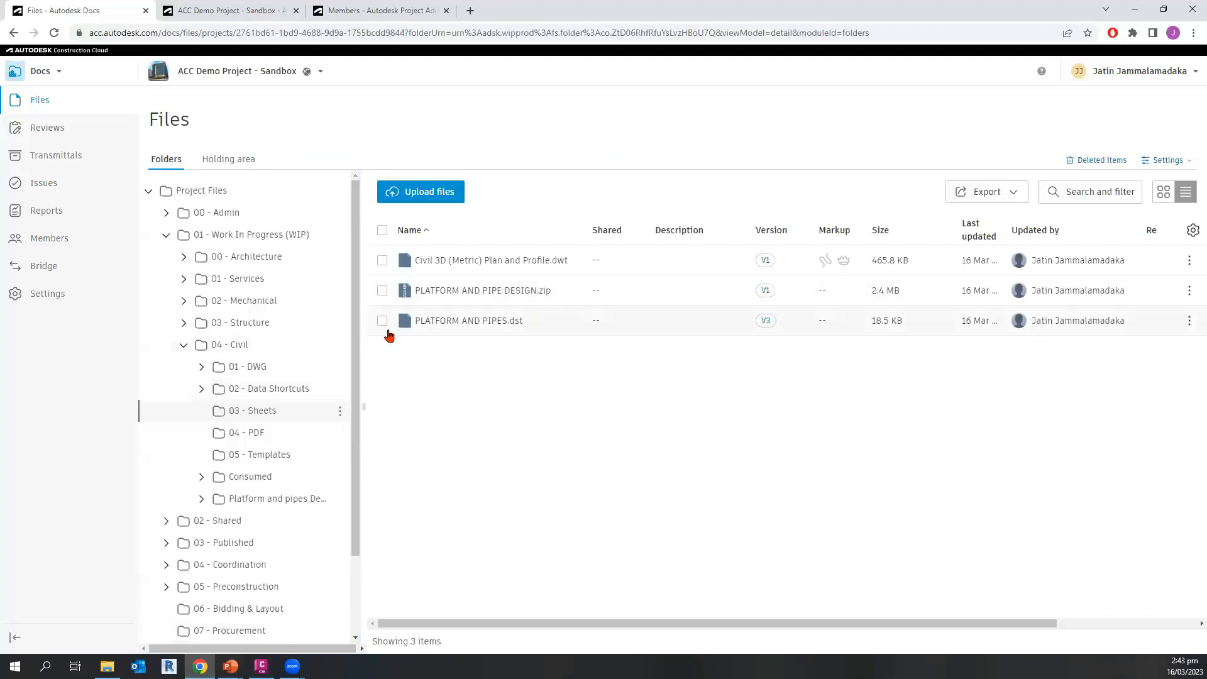
pyautogui.hotkey('alt', 'Tab')
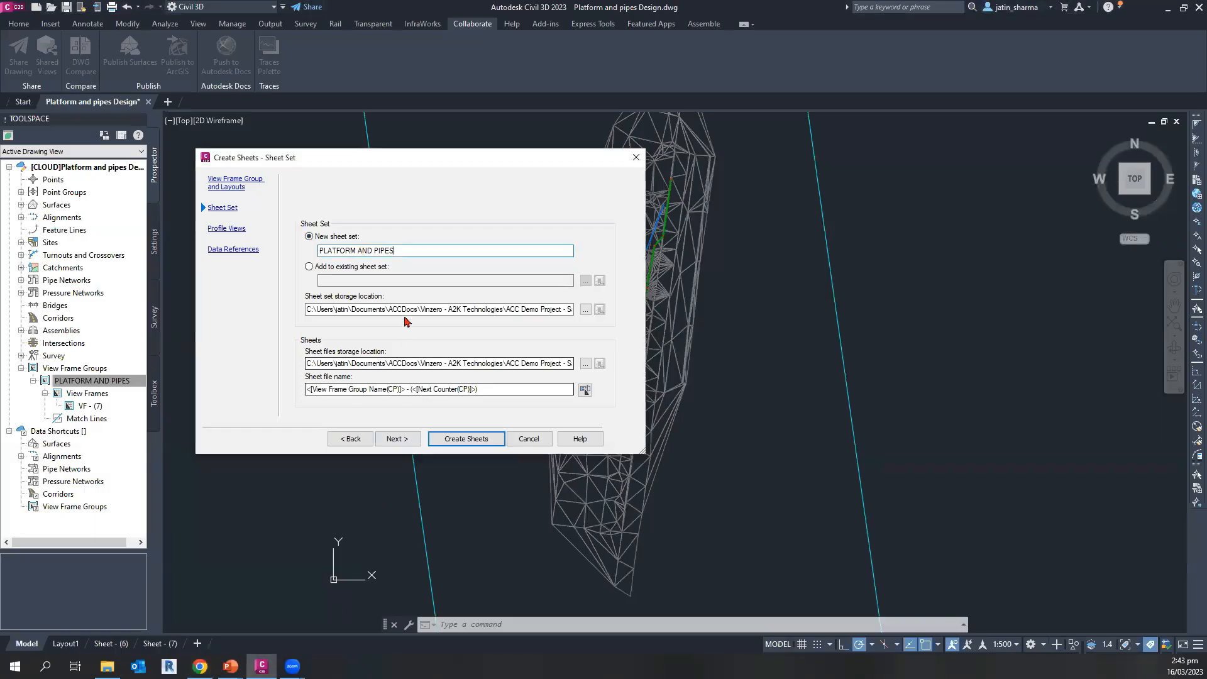
pyautogui.click(416, 277)
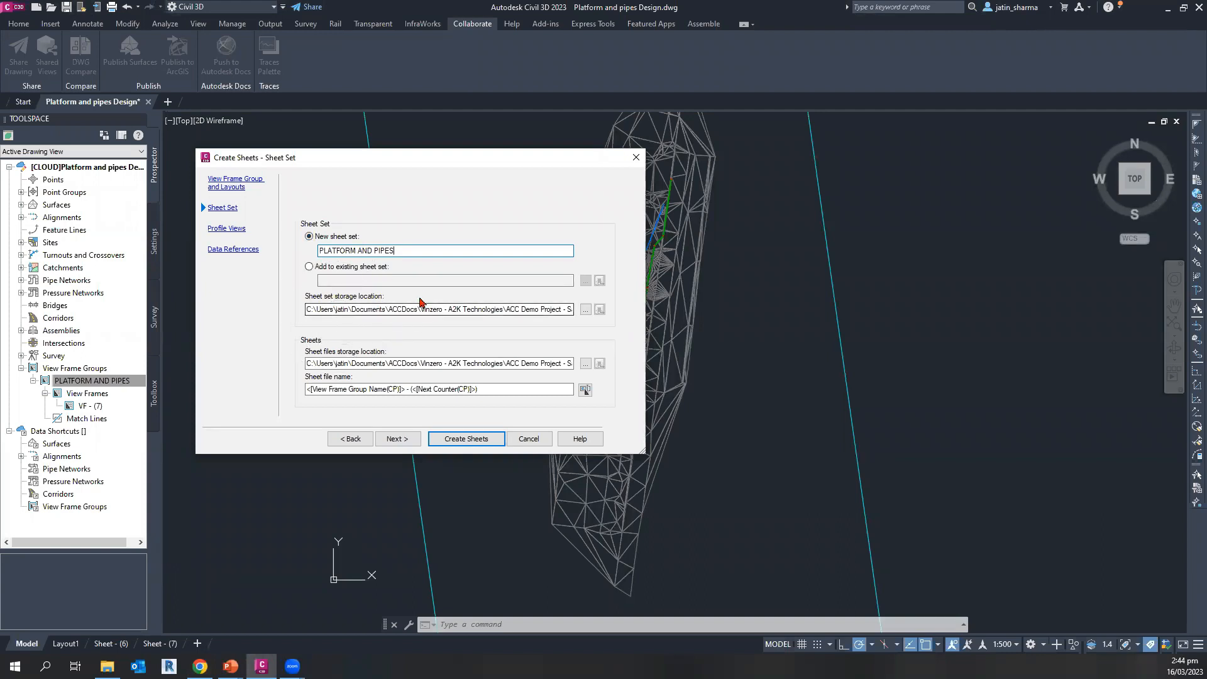
# - Choose the 04 - Civil/03 - Sheets folder of ACC Demo Project - Sandbox in Autodesk Docs as the sheet set storage location
pyautogui.click(585, 311)
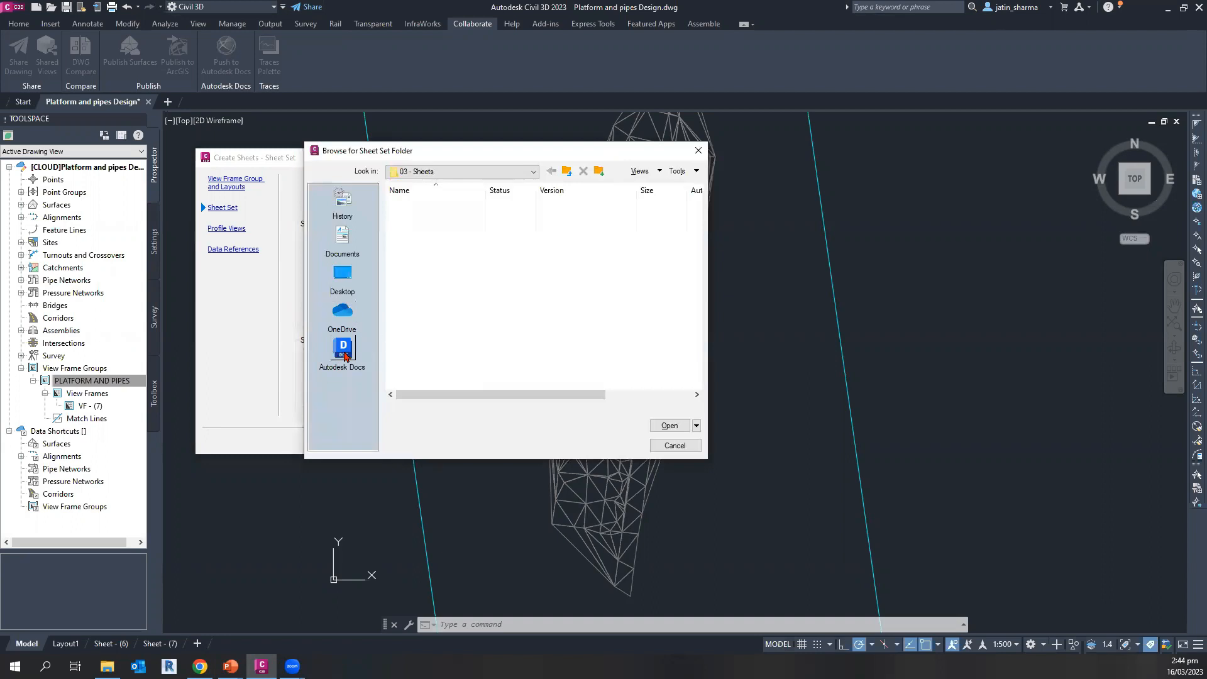
pyautogui.click(342, 349)
pyautogui.click(486, 171)
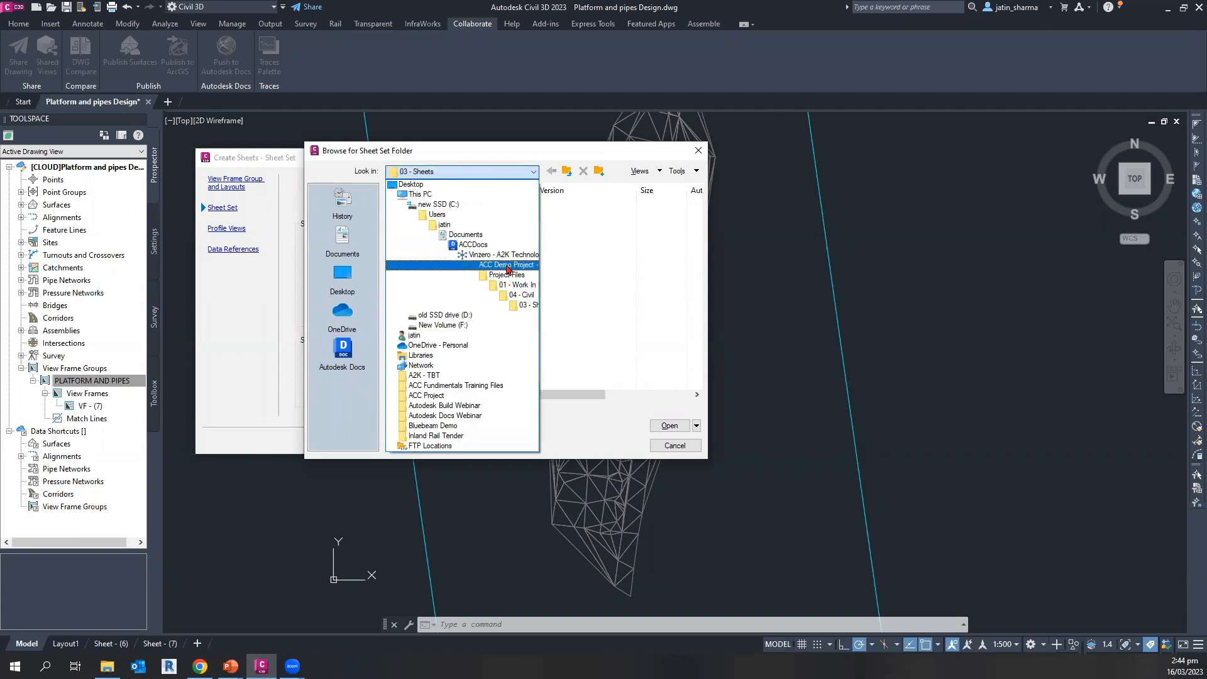
pyautogui.click(347, 361)
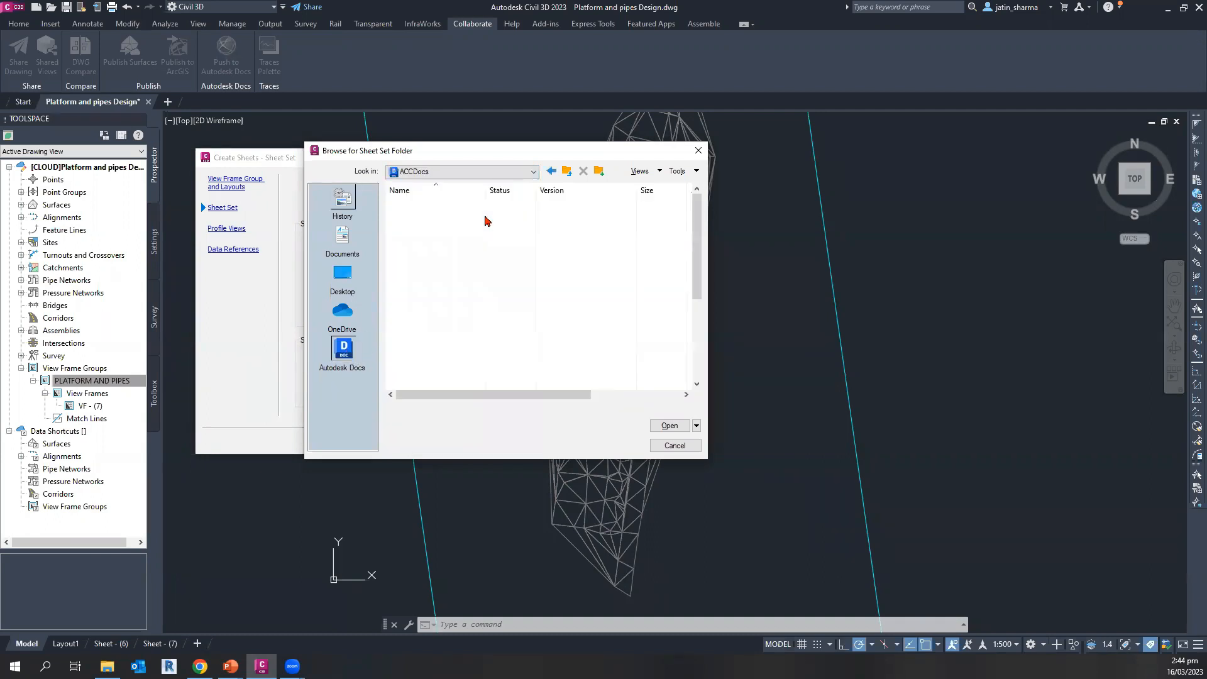
pyautogui.scroll(-4, 515, 336)
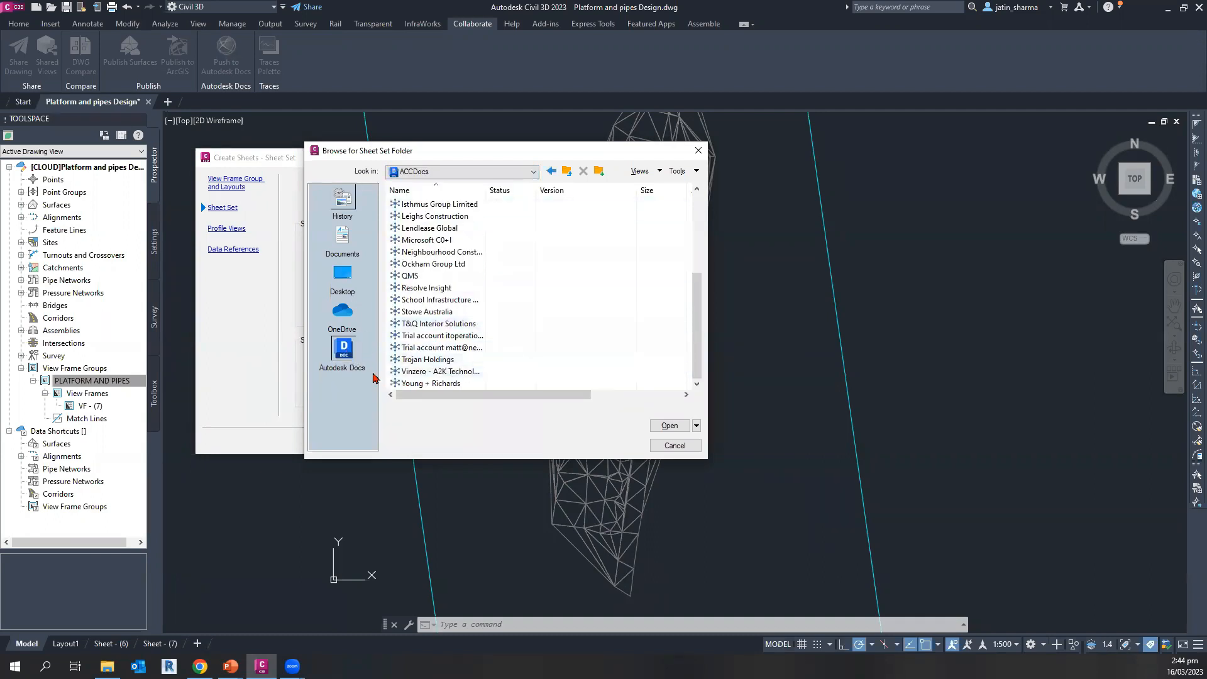
pyautogui.doubleClick(461, 372)
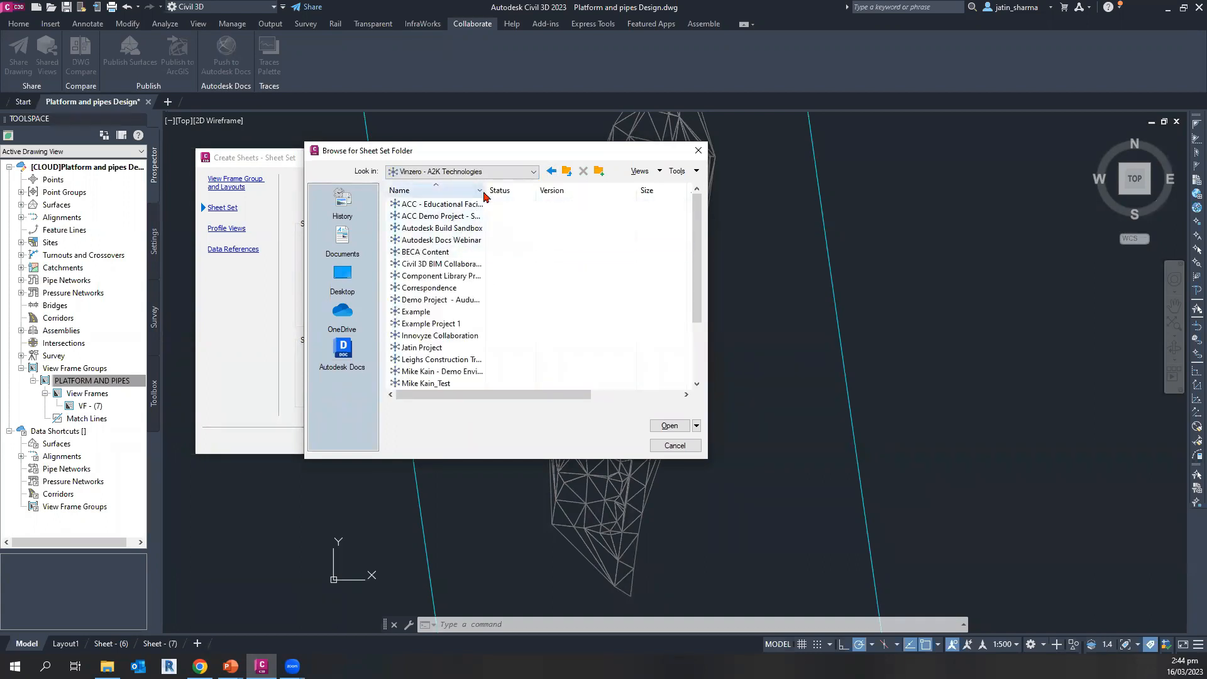
pyautogui.moveTo(485, 190); pyautogui.dragTo(541, 190)
pyautogui.doubleClick(463, 217)
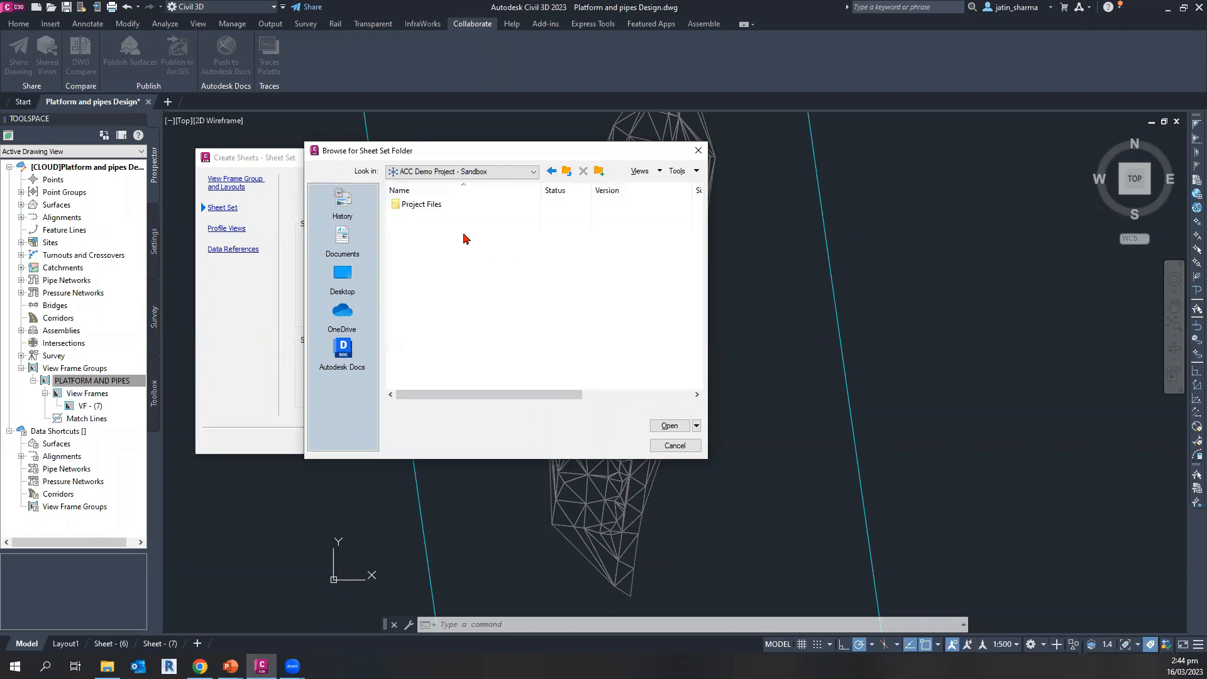
pyautogui.doubleClick(439, 205)
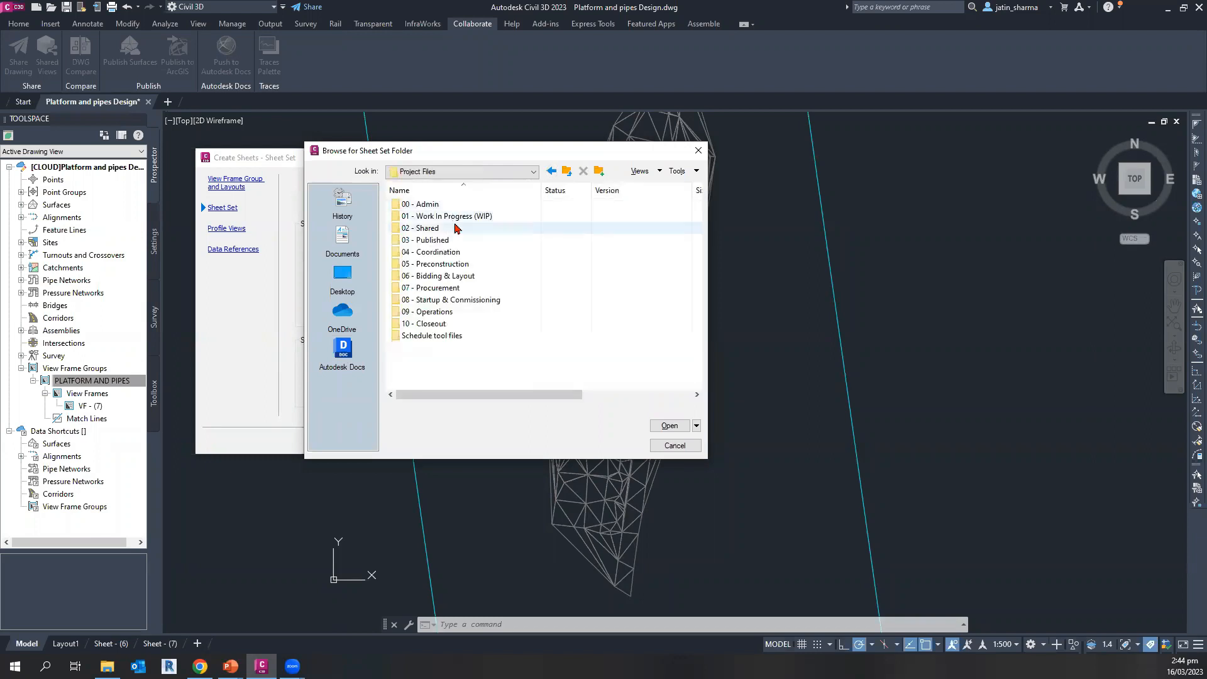
pyautogui.doubleClick(459, 217)
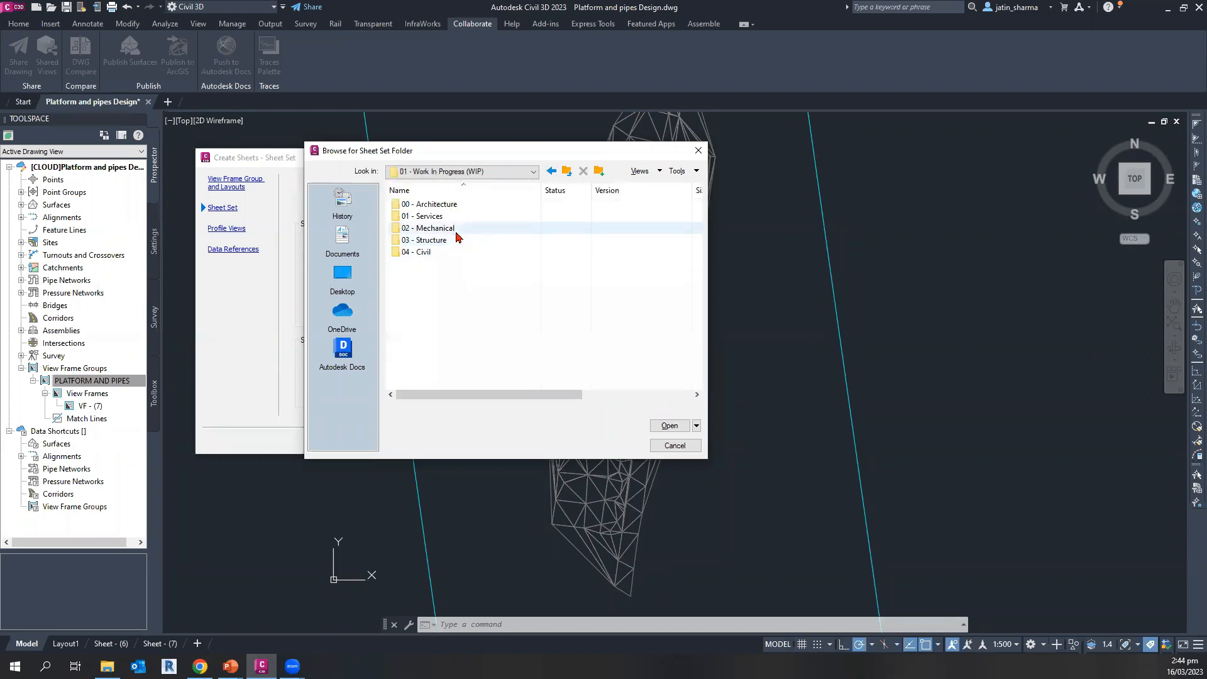
pyautogui.doubleClick(448, 252)
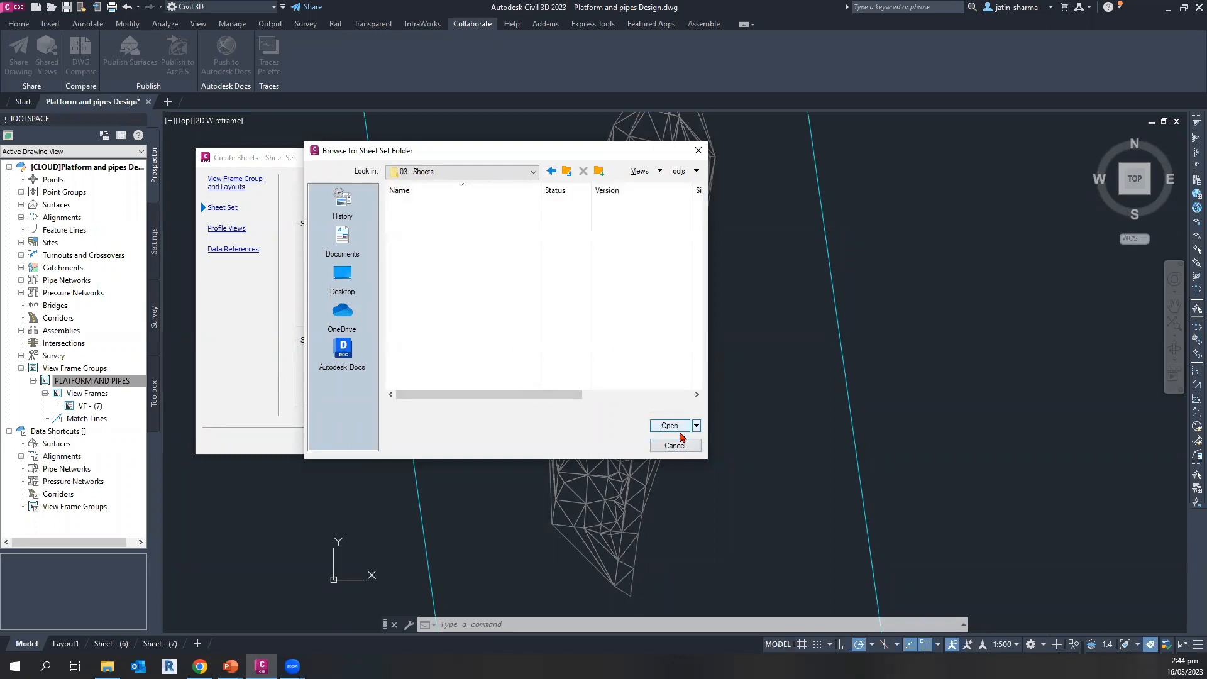
pyautogui.click(668, 427)
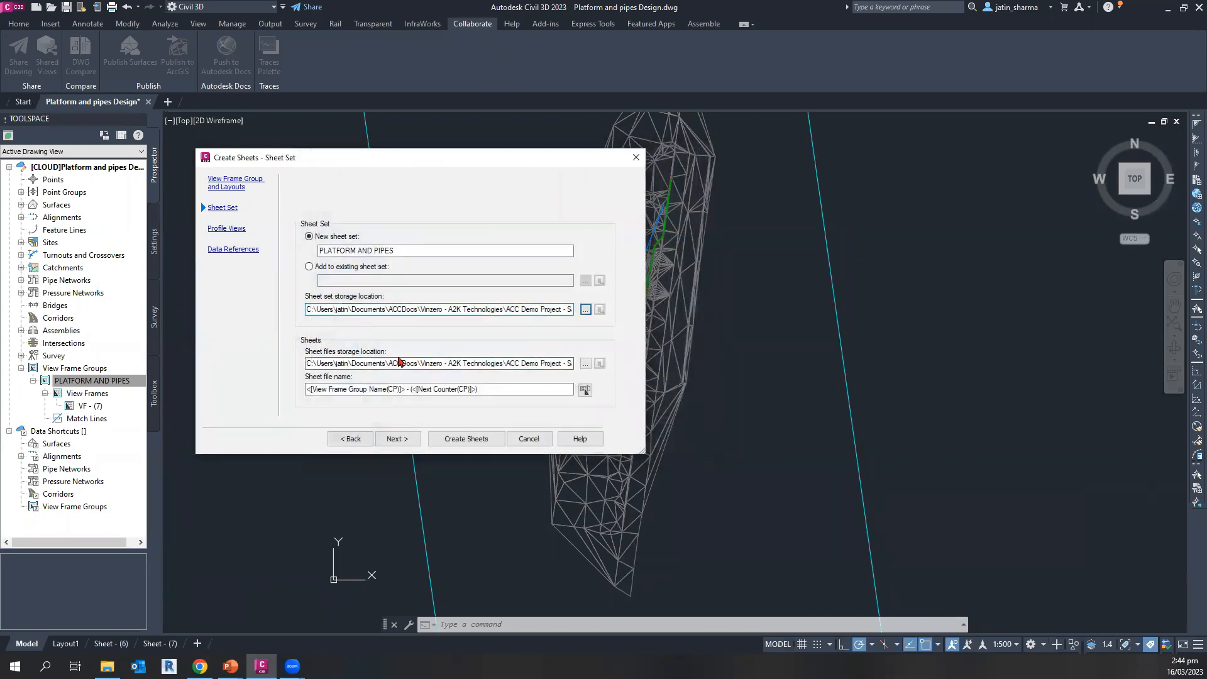
# - Check the folder used for storing sheet files, leave it unchanged, and examine the 03 - Sheets folder in Autodesk Docs before returning to Civil 3D
pyautogui.click(585, 363)
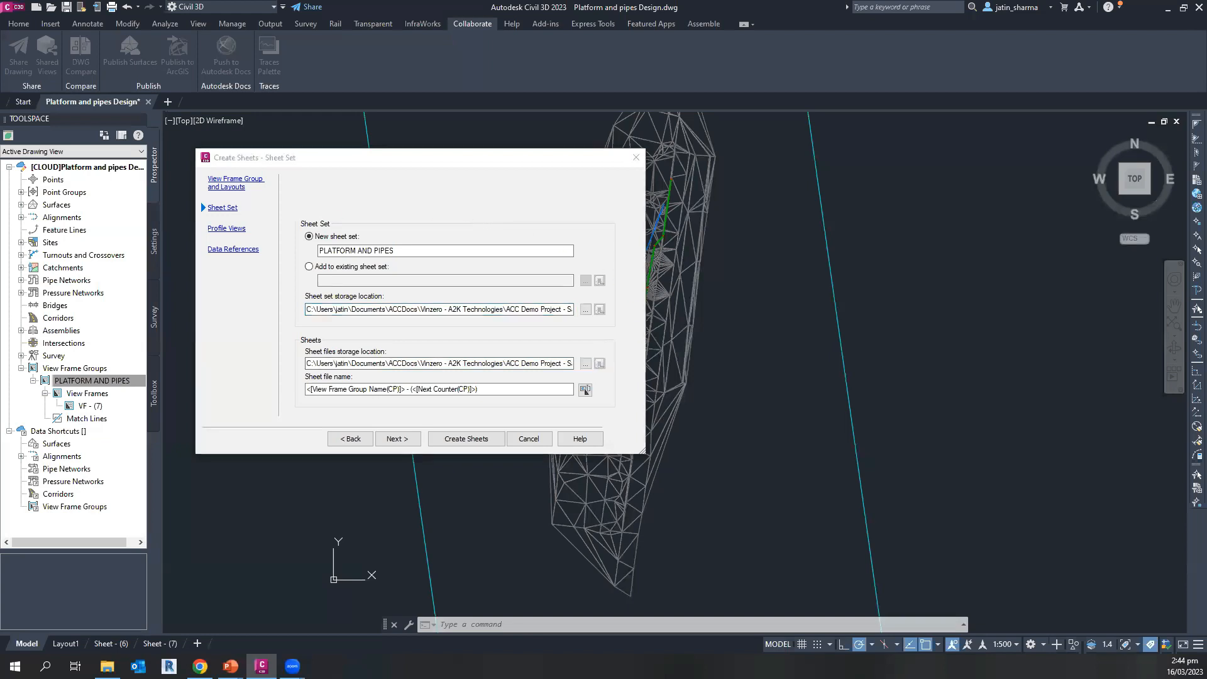
pyautogui.press('ctrl')
pyautogui.press('ctrl')
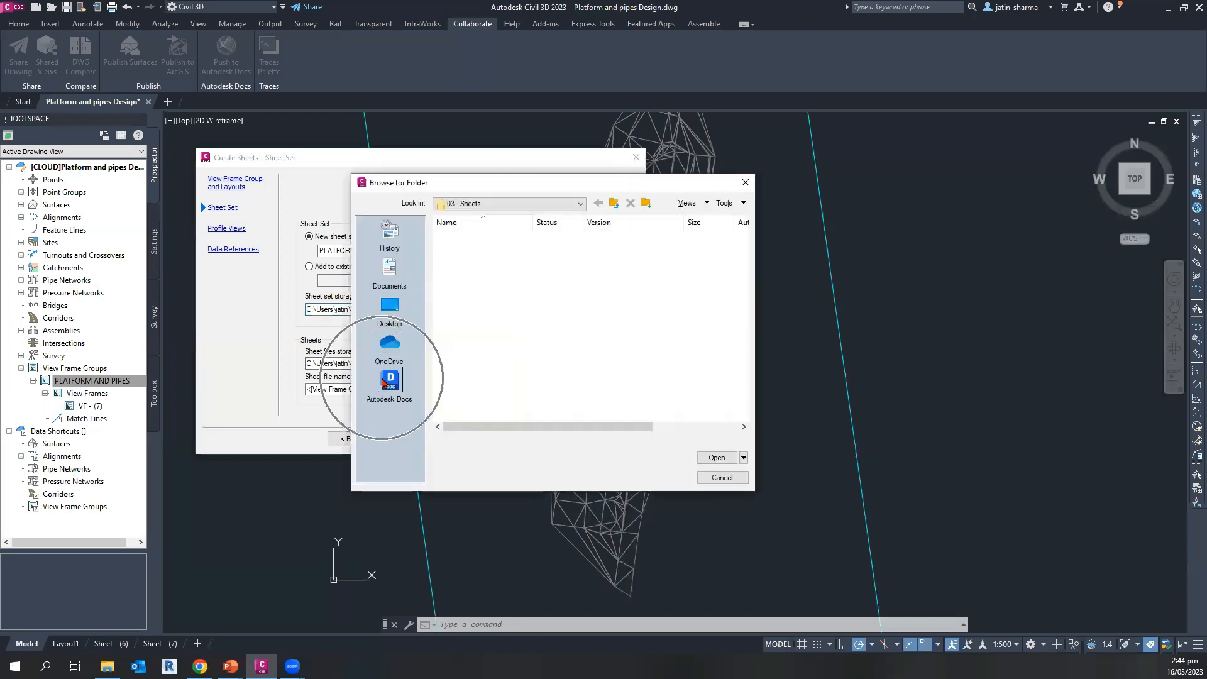
pyautogui.click(708, 478)
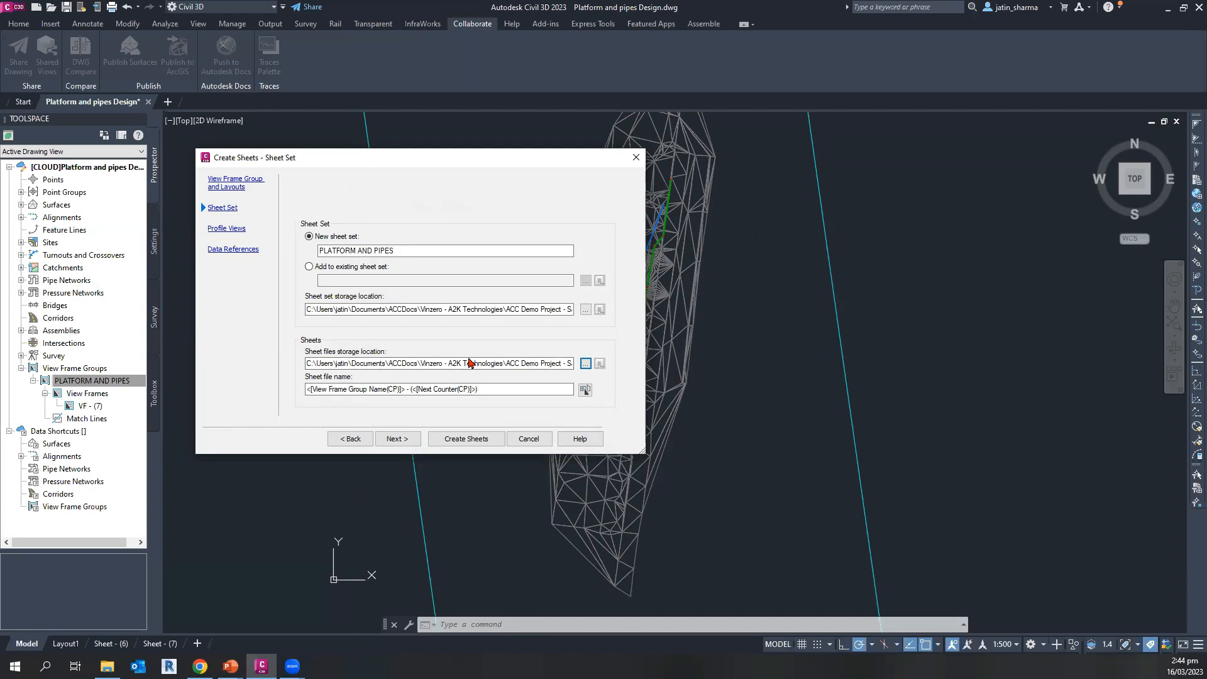
pyautogui.hotkey('alt', 'Tab')
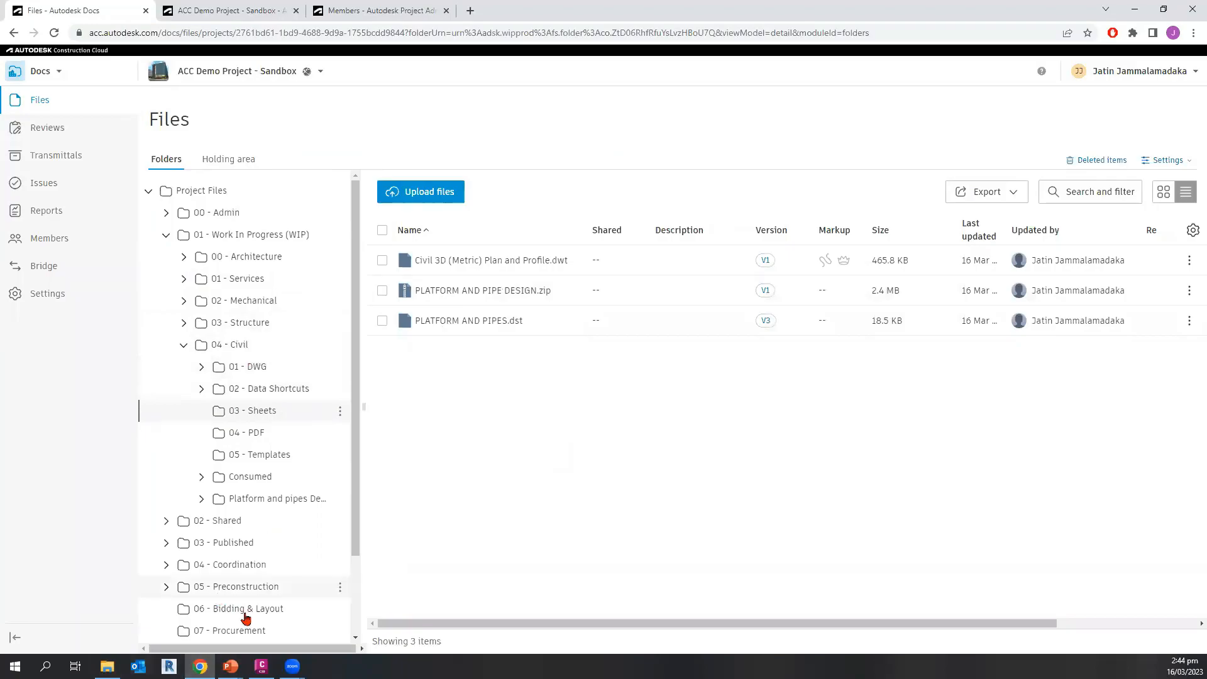
pyautogui.click(261, 665)
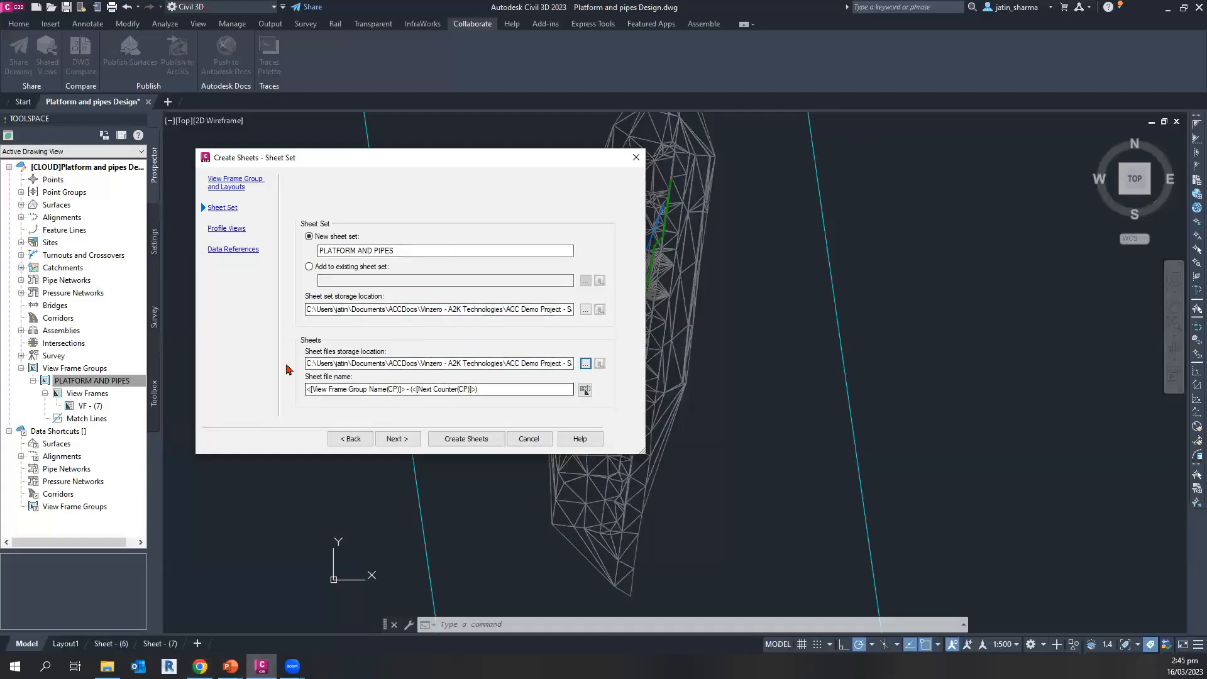
# - Advance sheet creation past Profile Views to Data References and examine the surfaces, alignments, profiles and sites offered for referencing
pyautogui.click(409, 440)
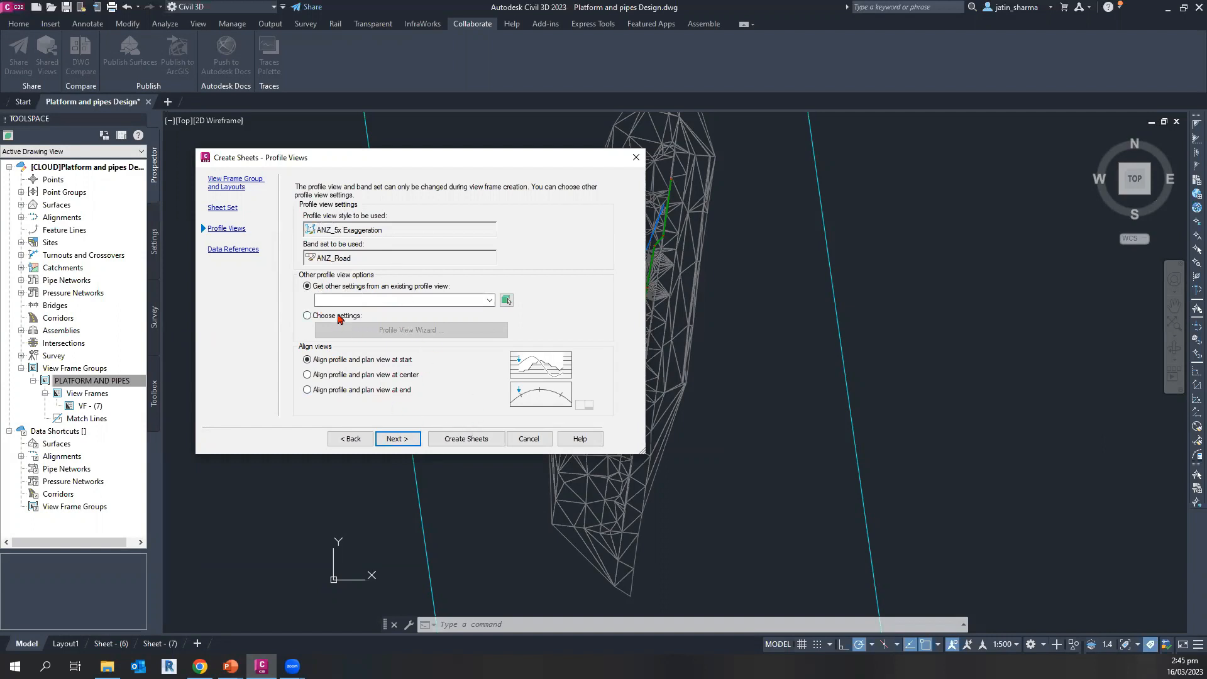
pyautogui.click(405, 435)
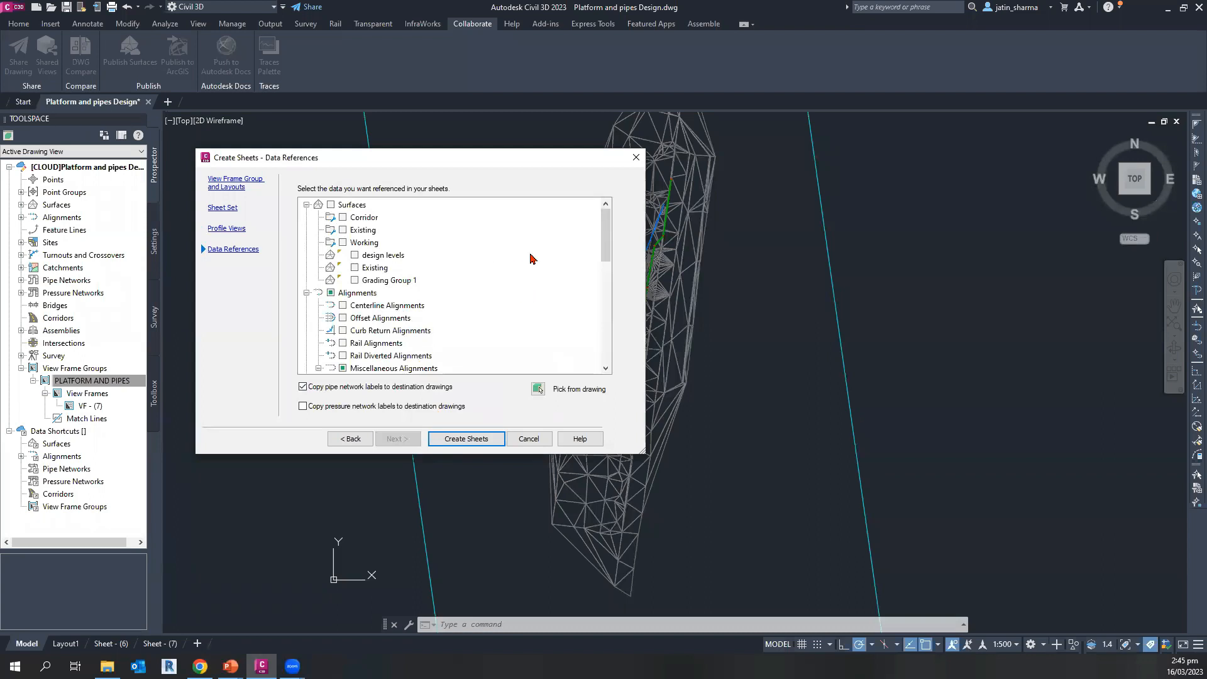
pyautogui.scroll(-1, 477, 271)
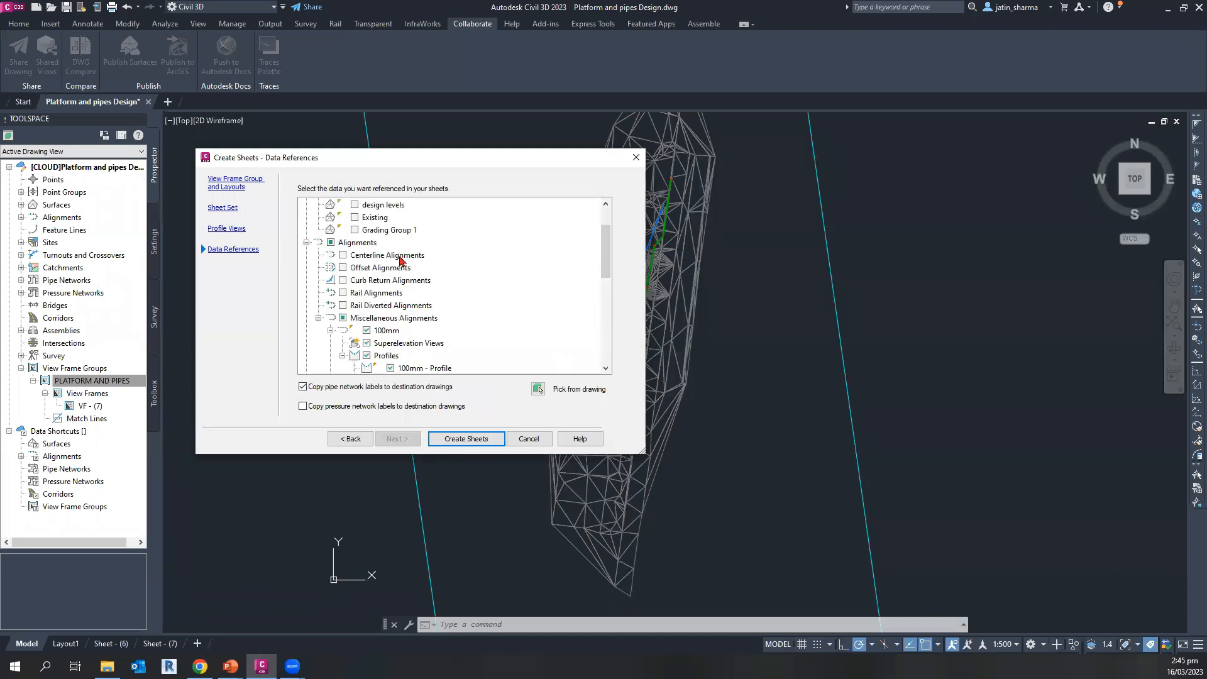
pyautogui.scroll(-3, 384, 283)
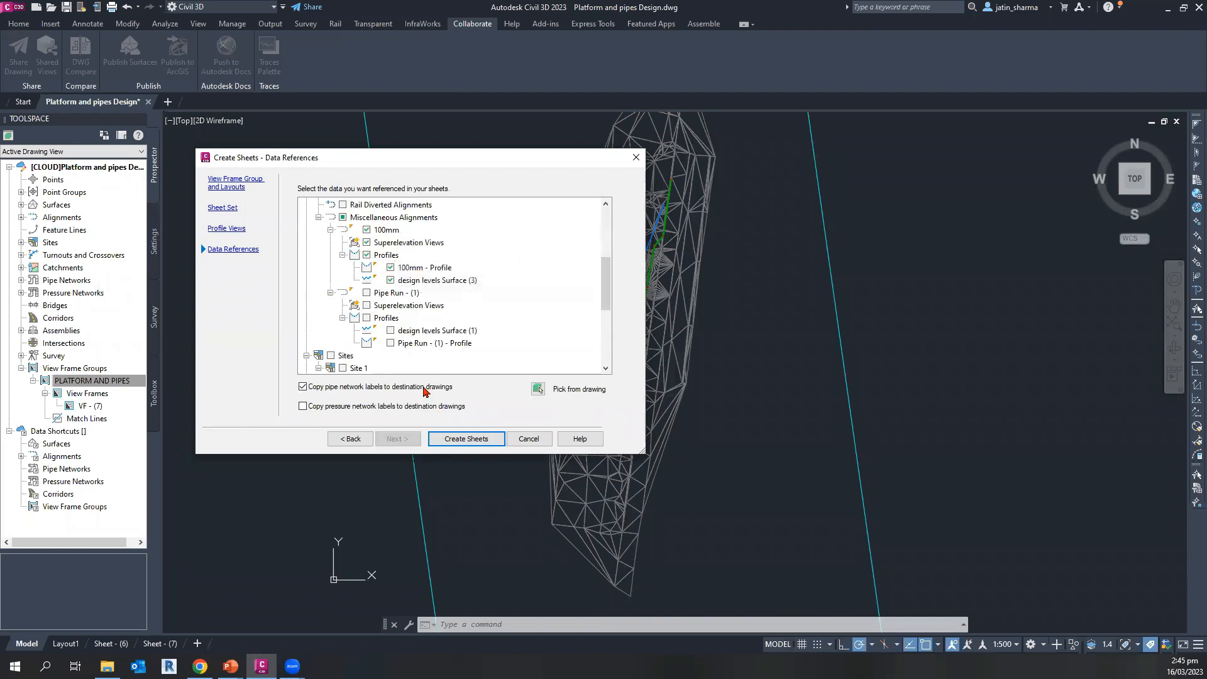
pyautogui.scroll(1, 501, 319)
pyautogui.scroll(-2, 501, 319)
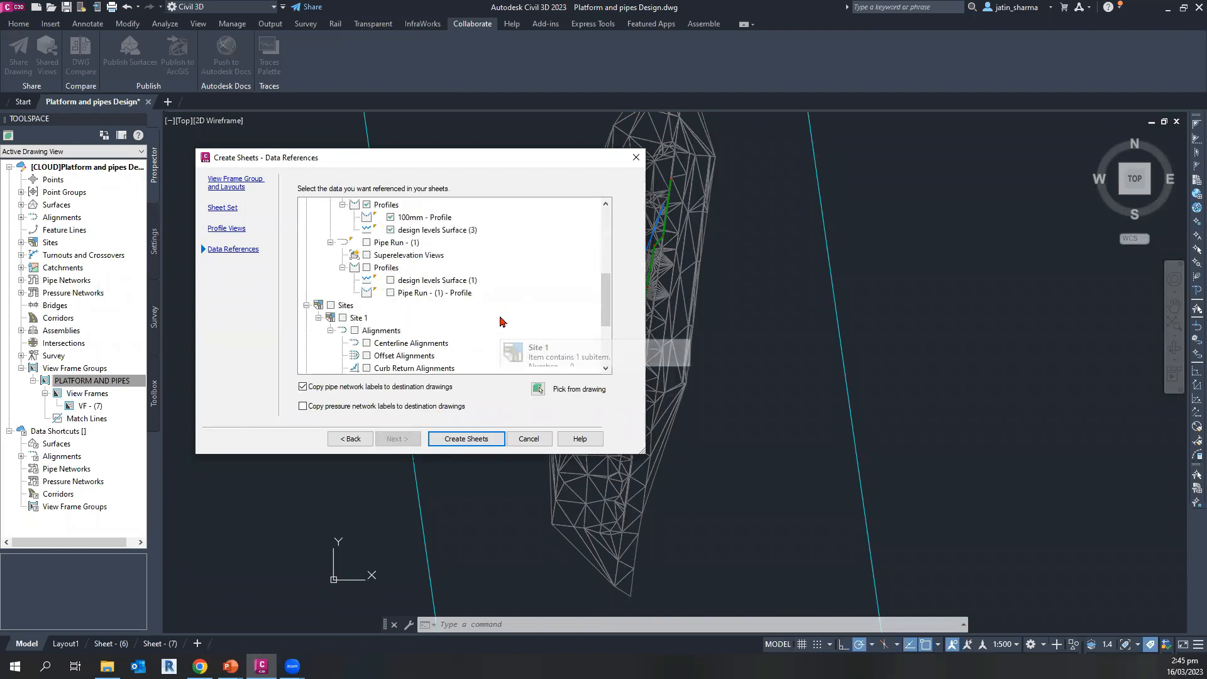
pyautogui.scroll(2, 444, 312)
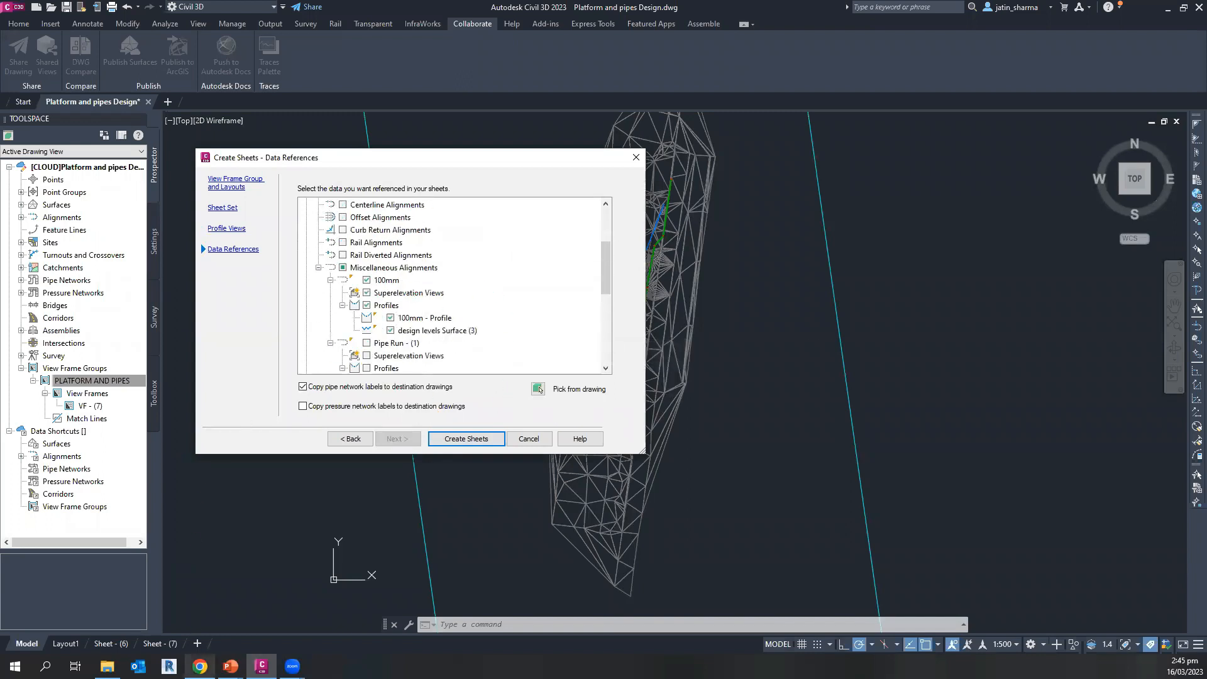
# - Check the 03 - Sheets folder in Autodesk Docs, return to the Data References in Civil 3D, and dismiss the Create Sheets wizard
pyautogui.click(200, 666)
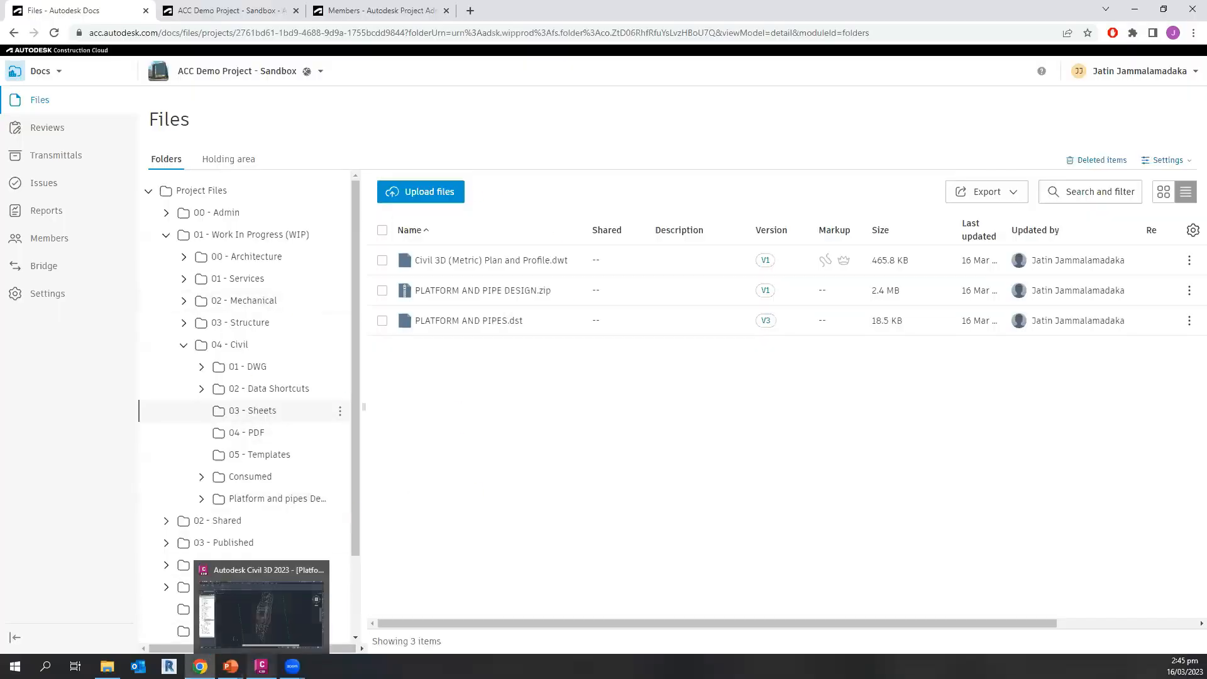
pyautogui.click(260, 666)
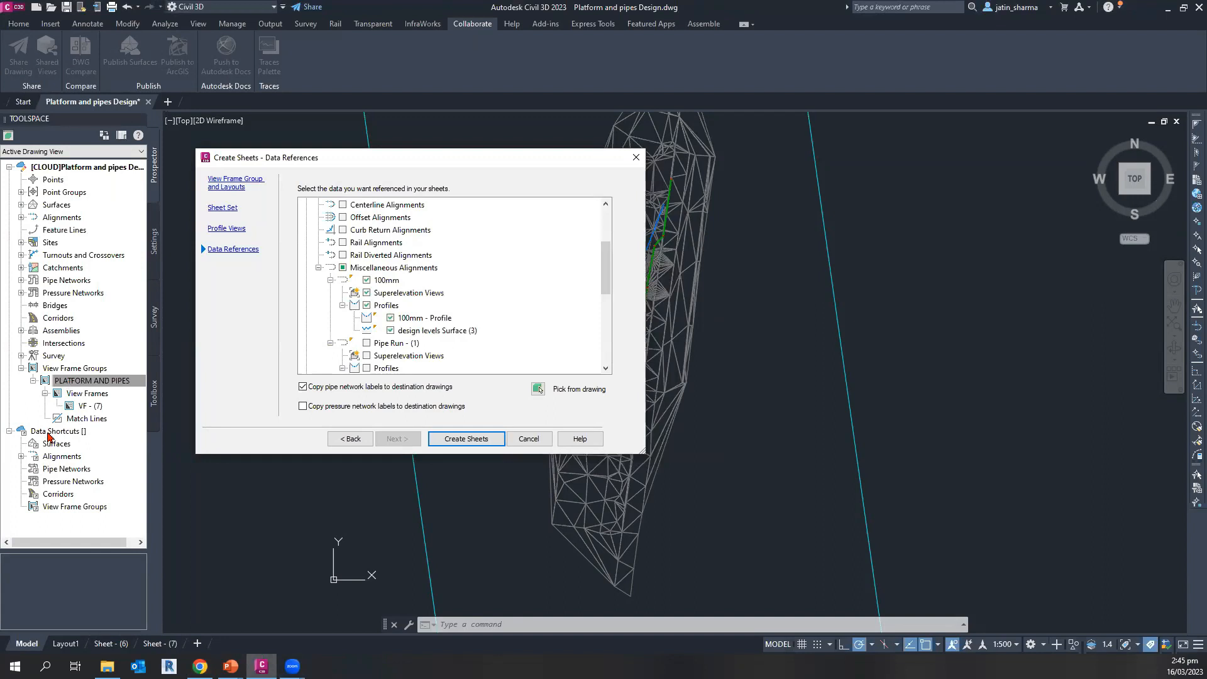
pyautogui.scroll(-3, 503, 352)
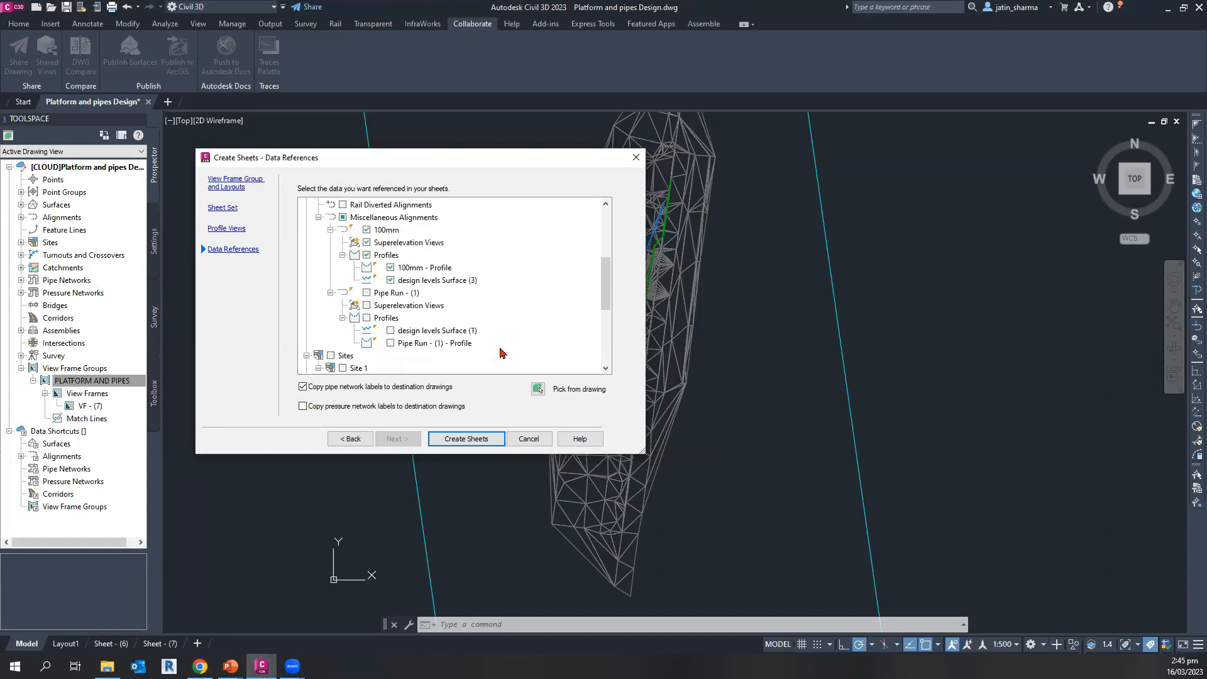
pyautogui.click(462, 439)
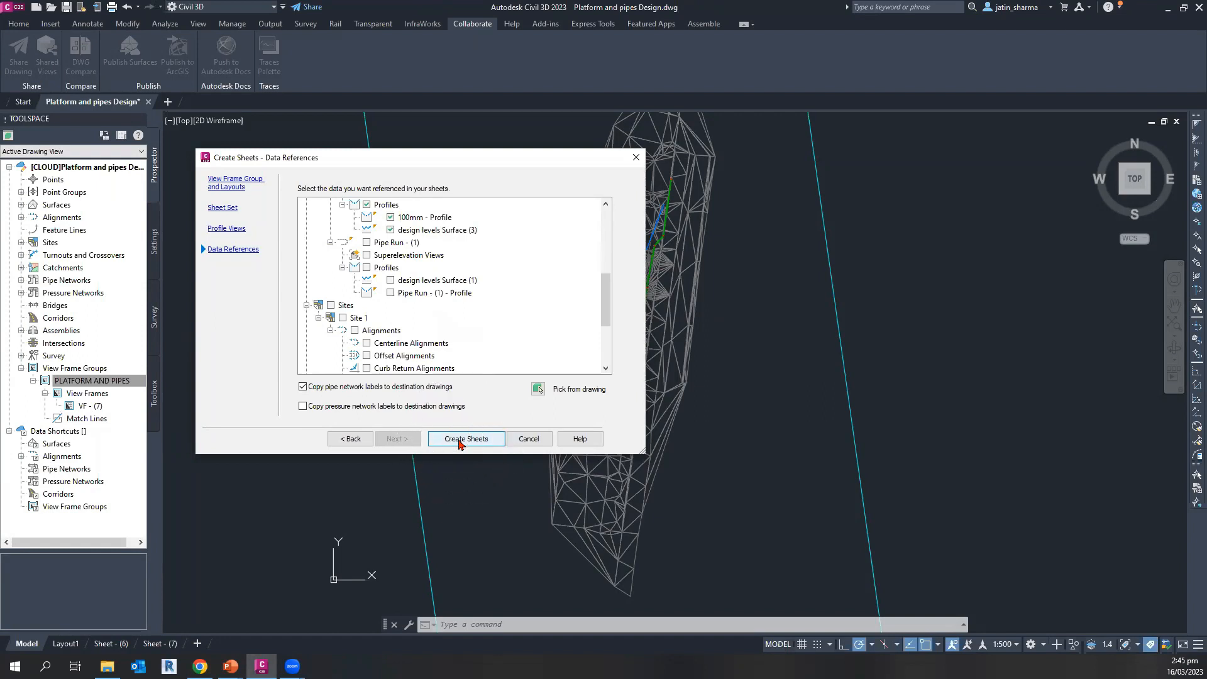
pyautogui.click(491, 437)
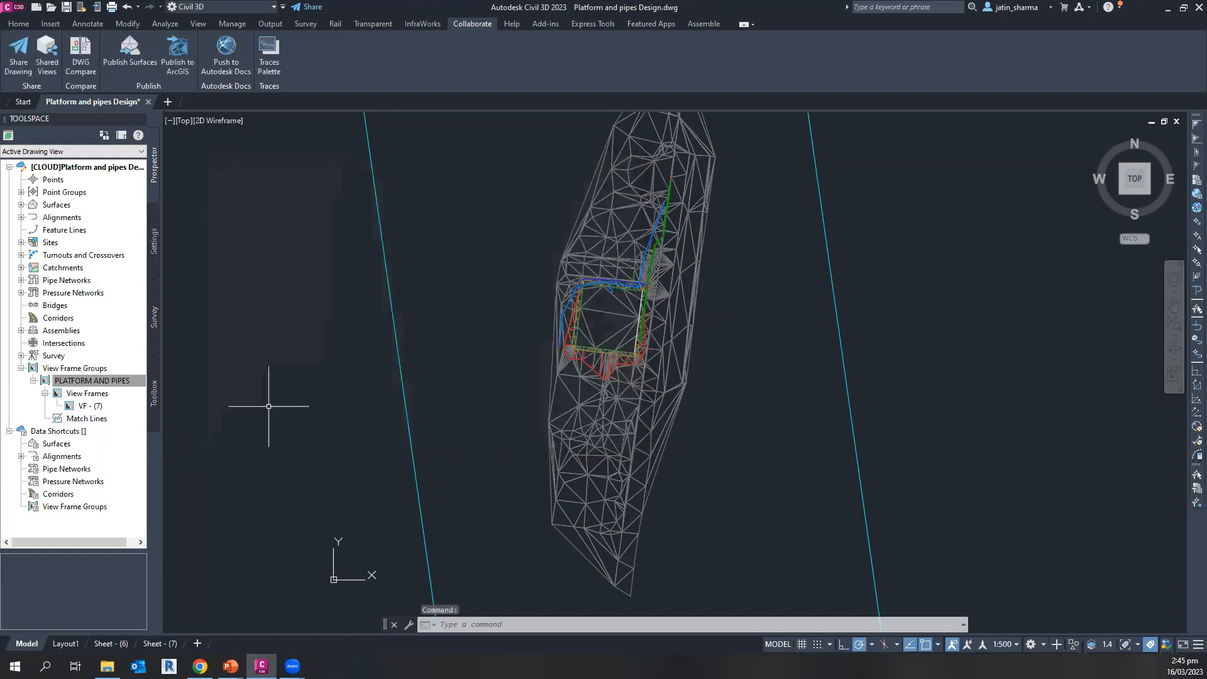
# - Launch the Sheet Set Manager with the SSM command and bring up the cloud-stored PLATFORM AND PIPES set in Sheet Set Manager for Web
pyautogui.click(575, 627)
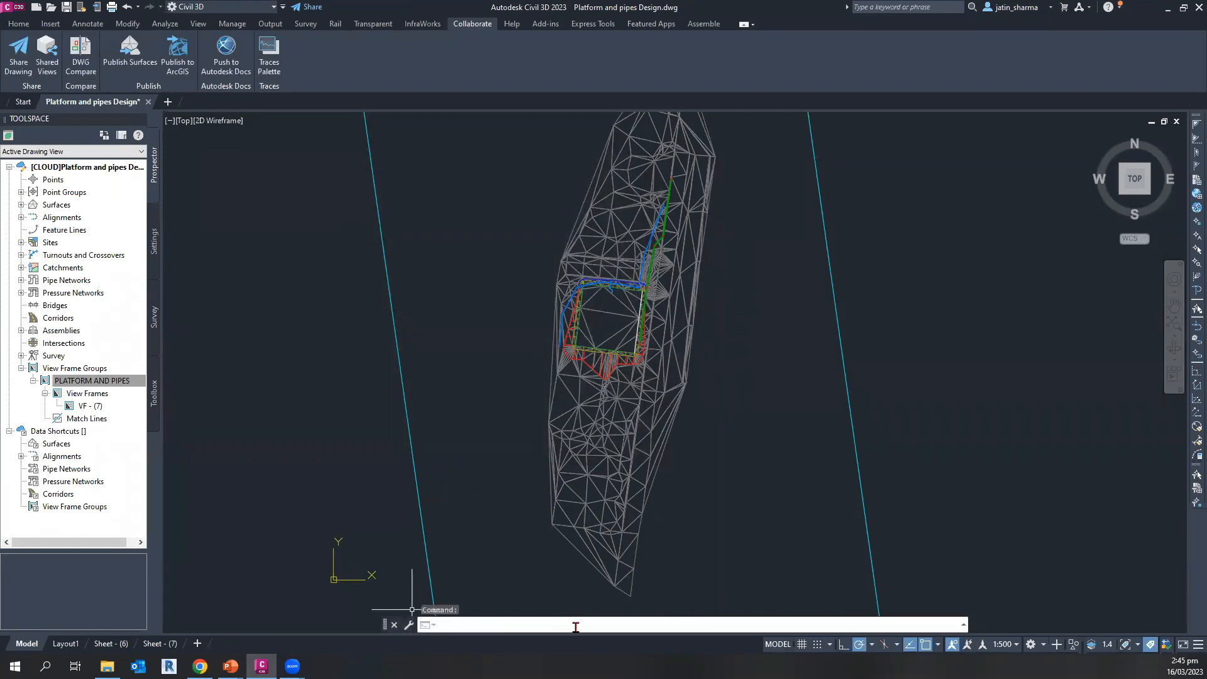
pyautogui.write('SSM')
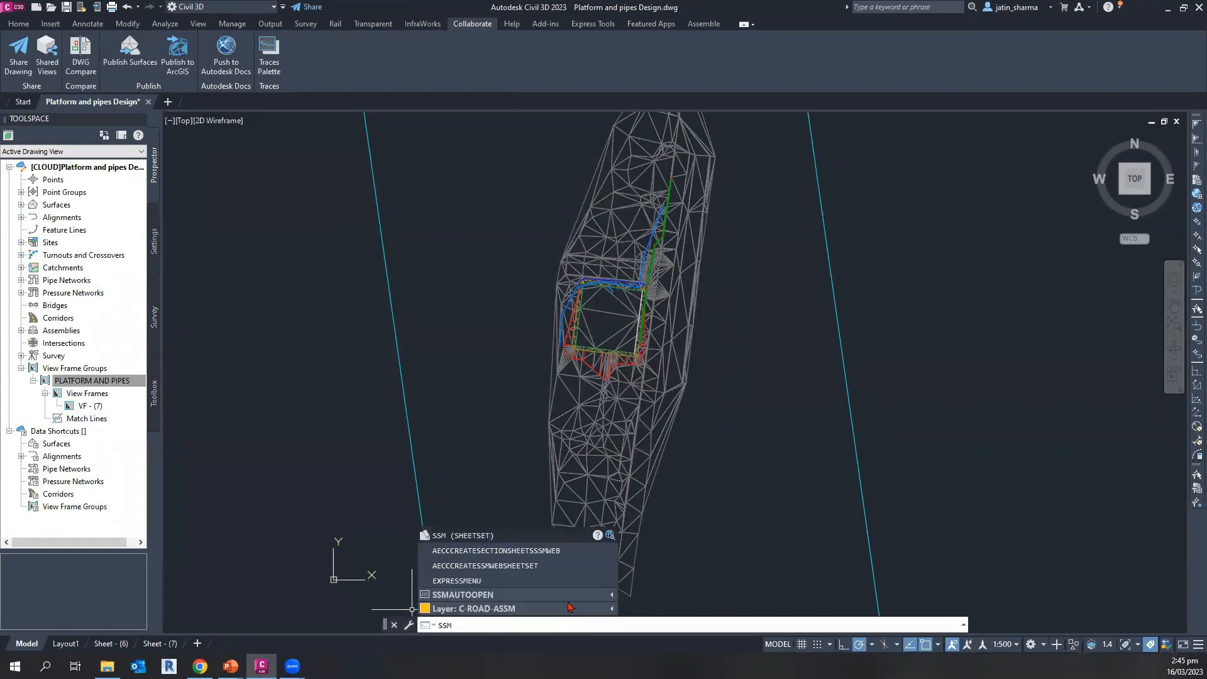
pyautogui.press('Return')
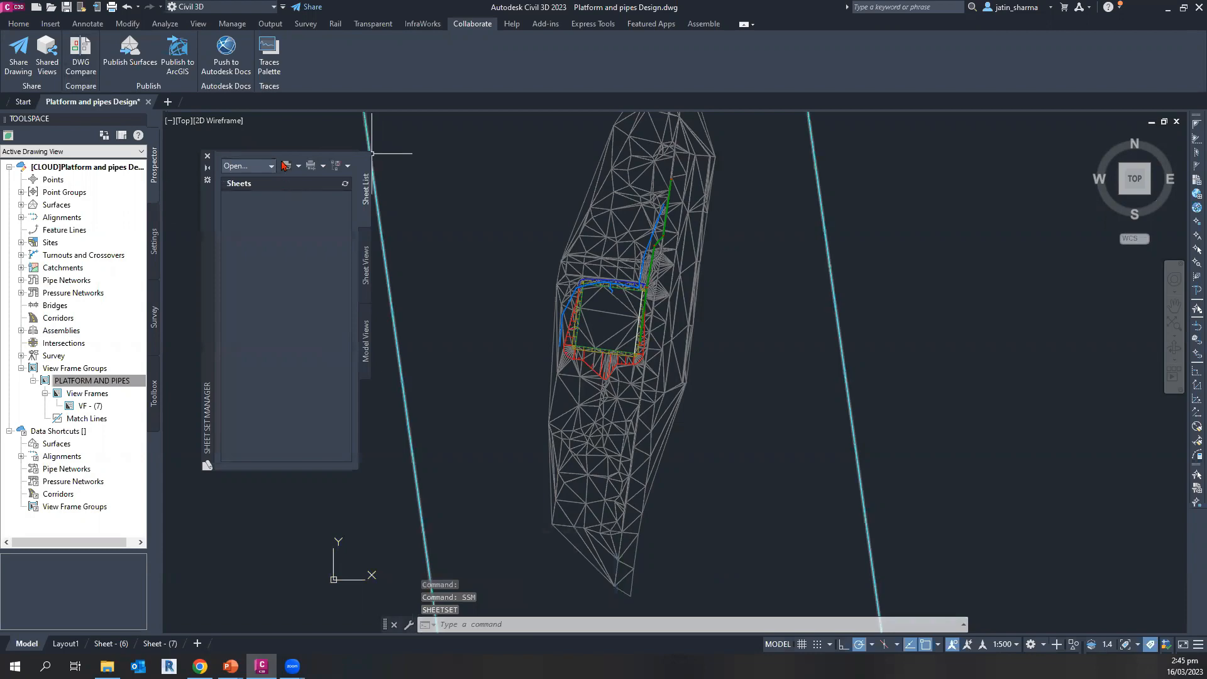
pyautogui.click(263, 167)
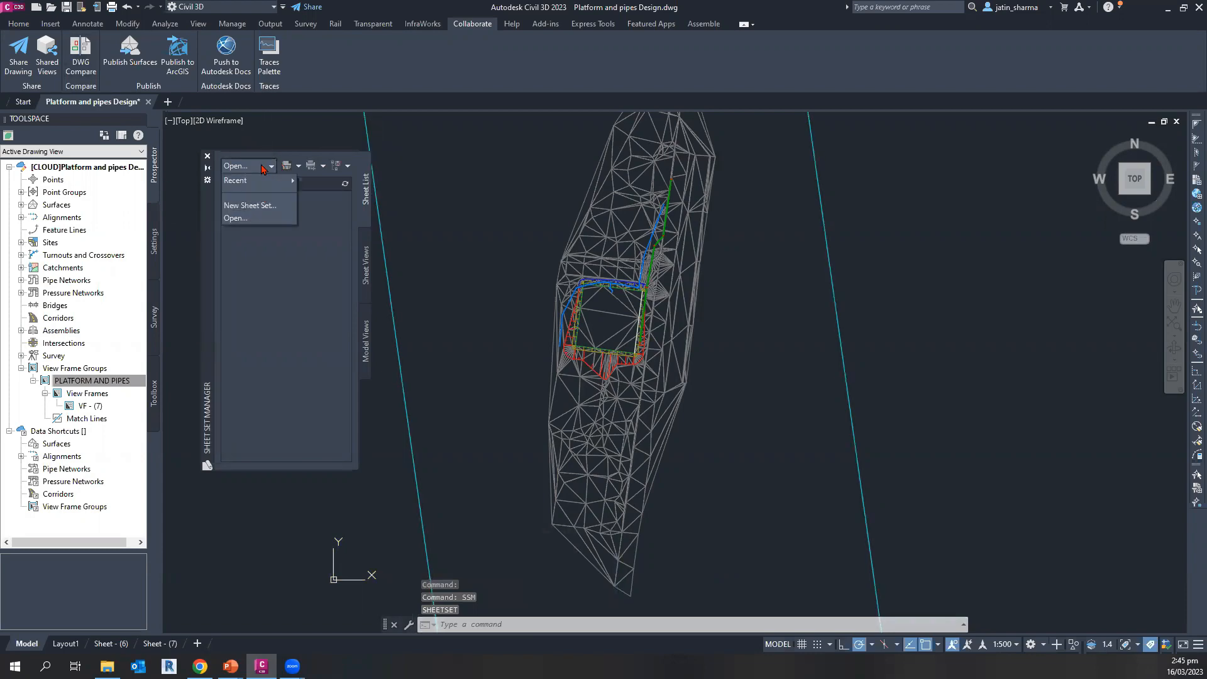
pyautogui.moveTo(251, 180)
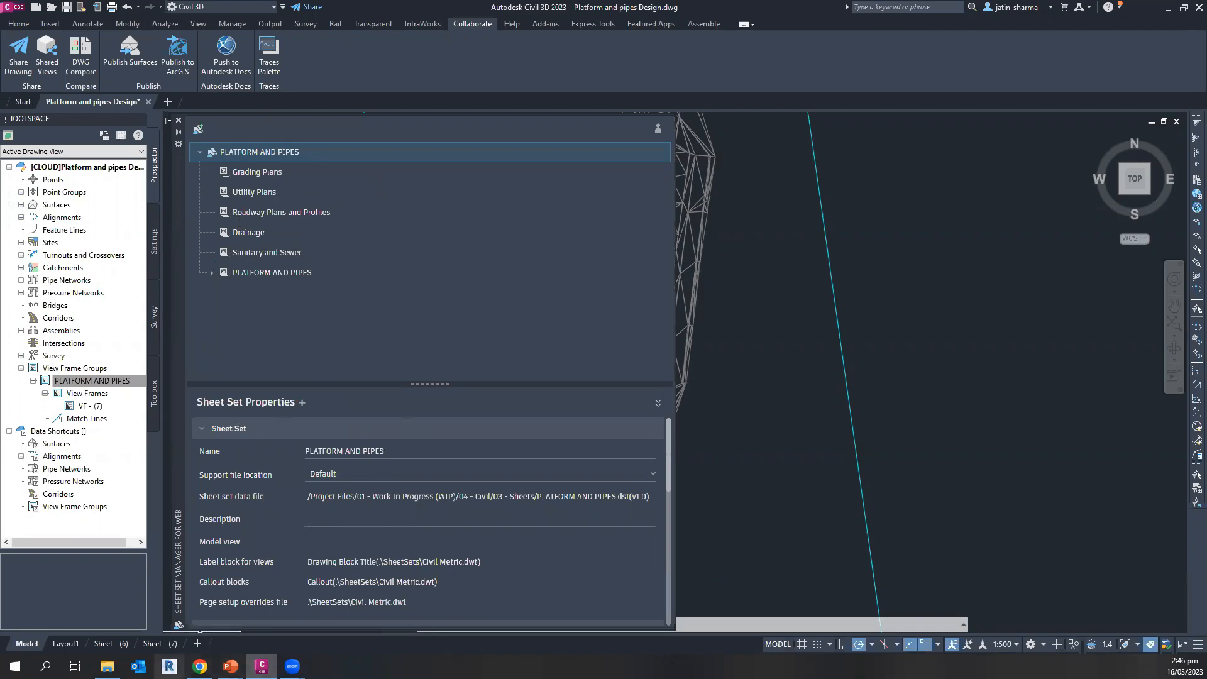
# - Switch to Autodesk Docs and inspect the lock details of PLATFORM AND PIPES.dst in the 03 - Sheets folder
pyautogui.click(200, 666)
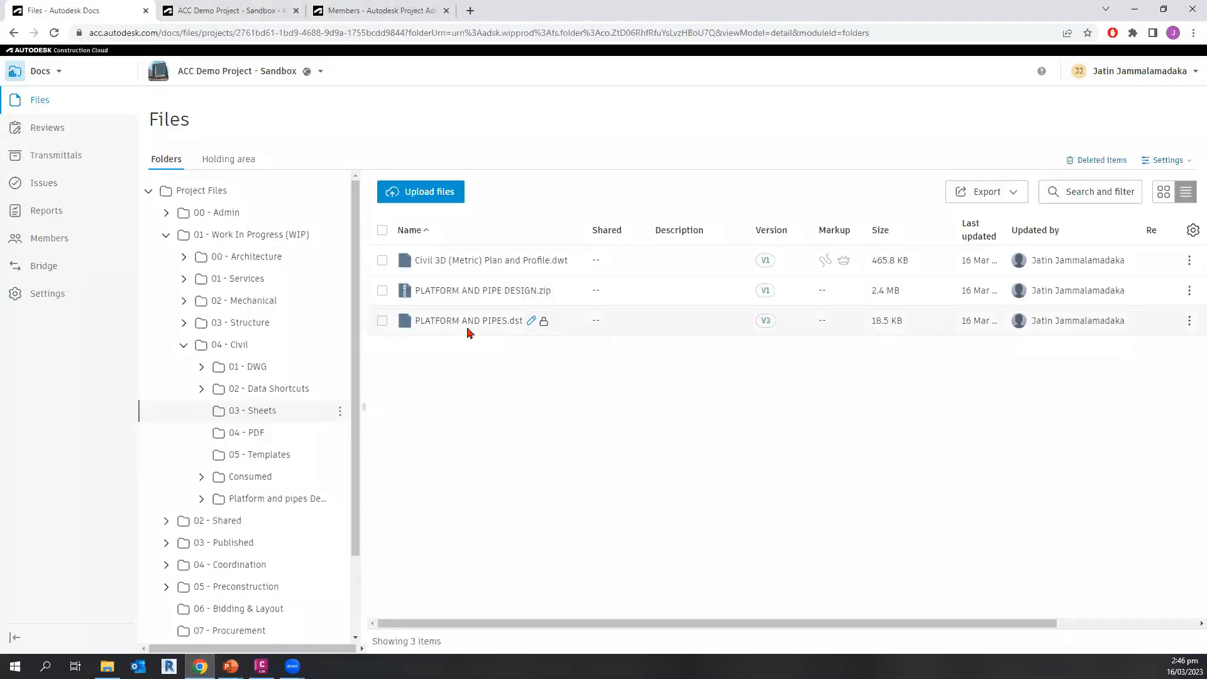
pyautogui.click(544, 326)
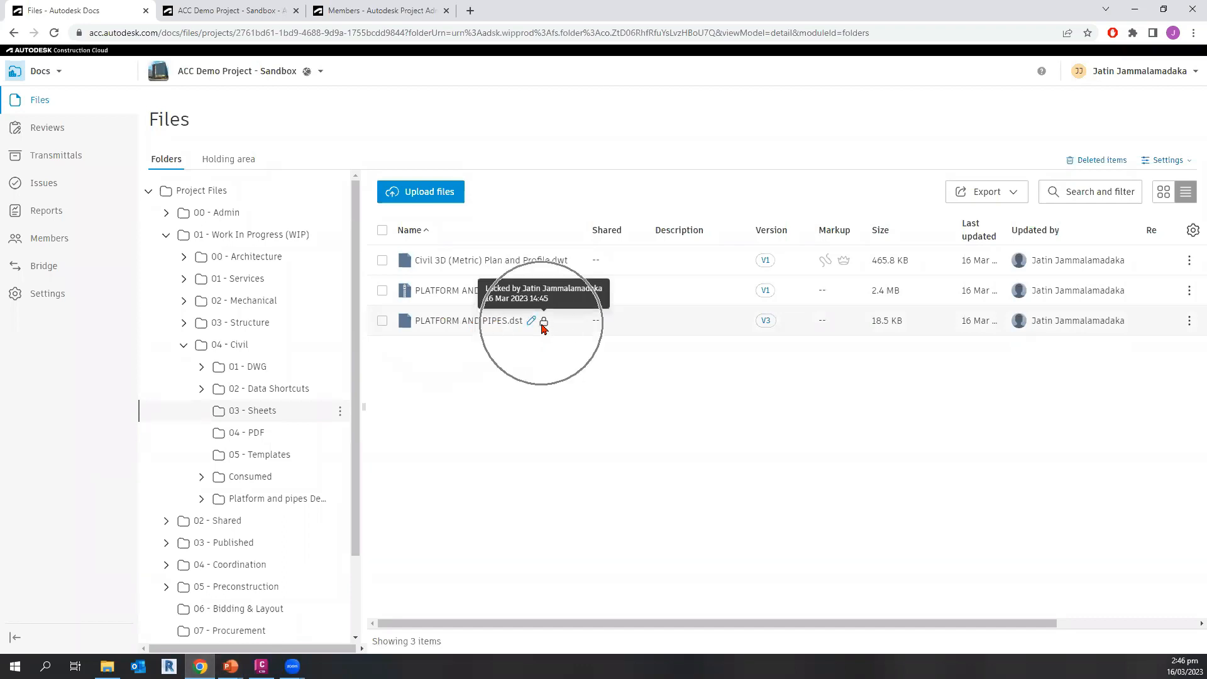
pyautogui.click(544, 325)
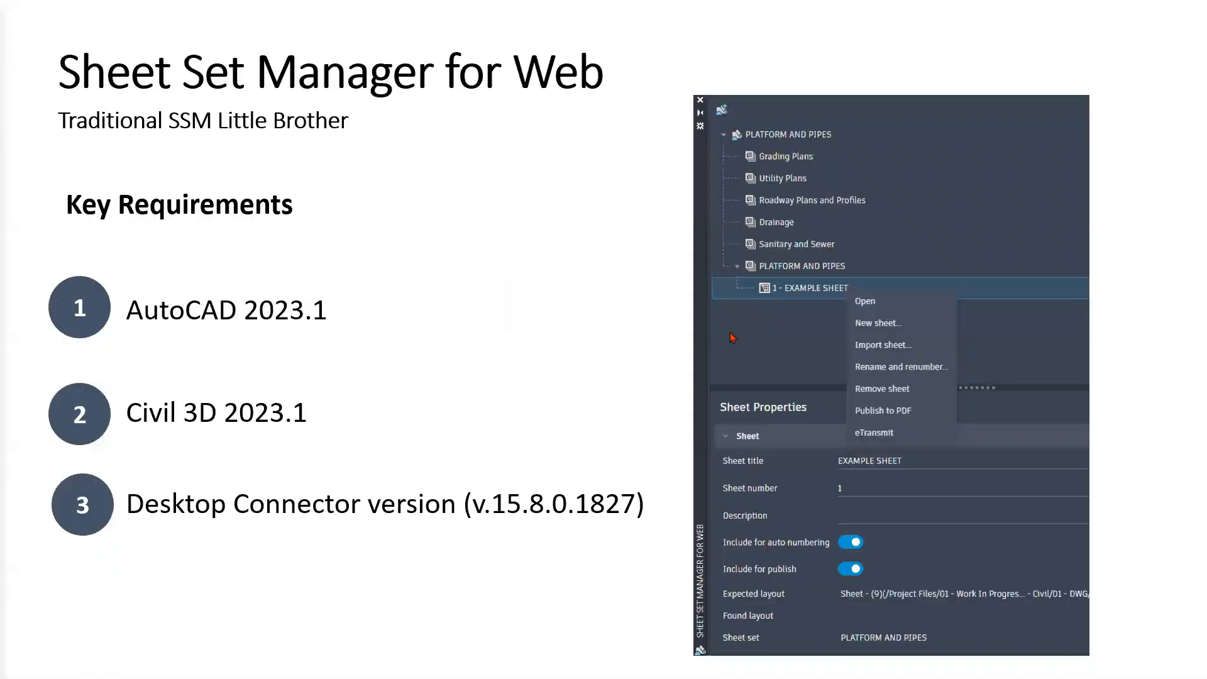
pyautogui.press('Right')
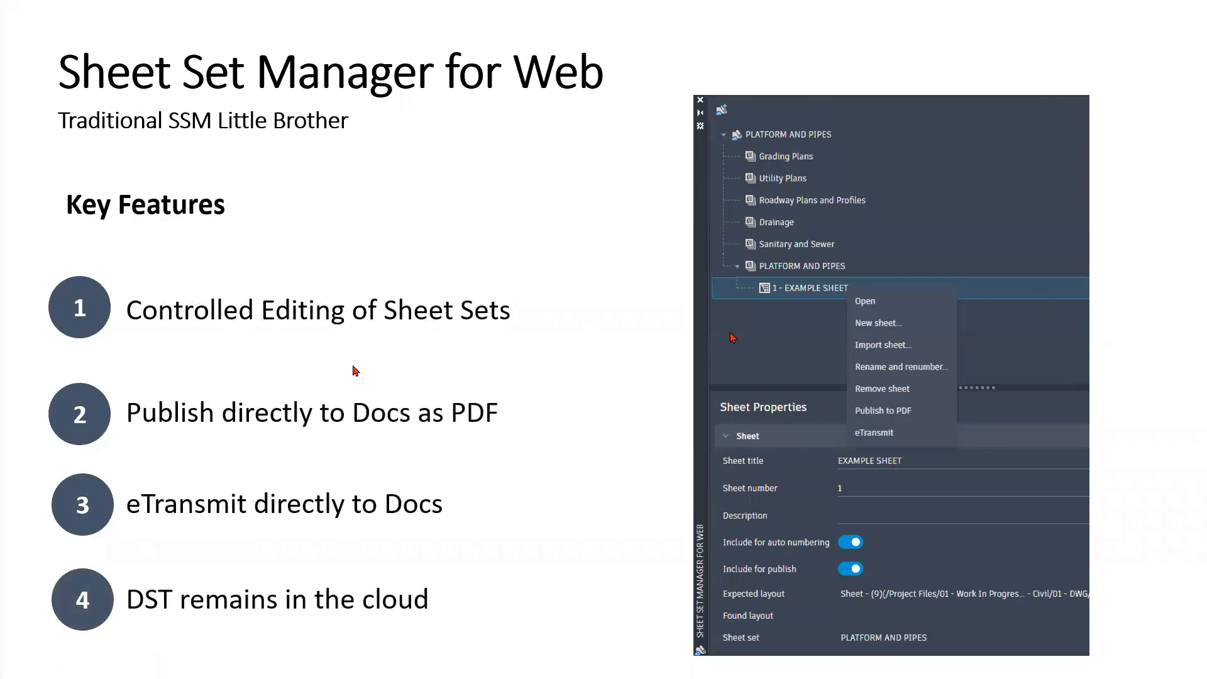
# - Switch to Autodesk Docs and recheck the lock on PLATFORM AND PIPES.dst in the 03 - Sheets folder
pyautogui.hotkey('alt', 'Tab')
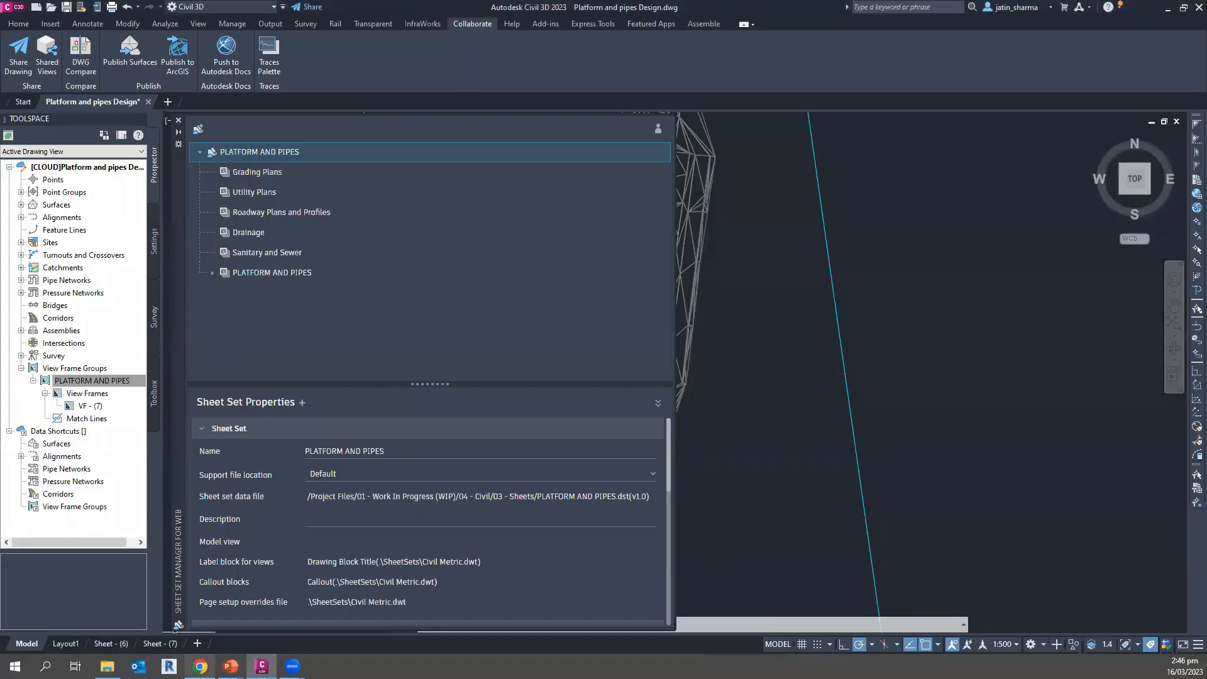
pyautogui.hotkey('alt', 'Tab')
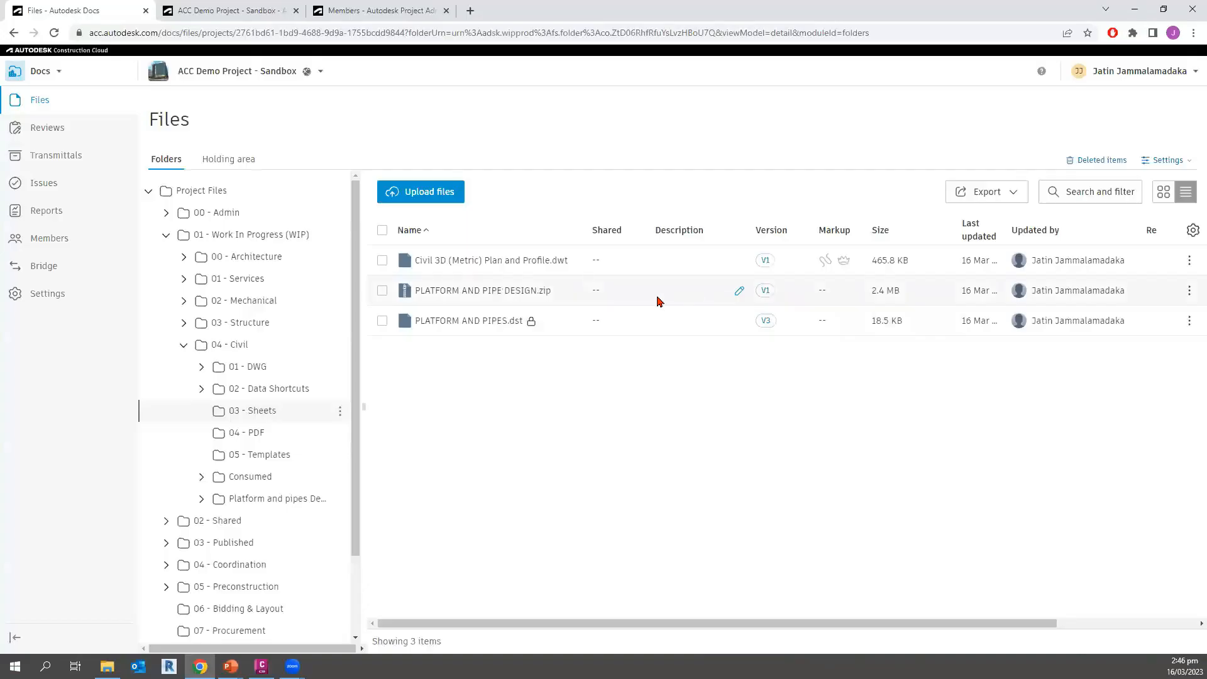
pyautogui.moveTo(544, 331)
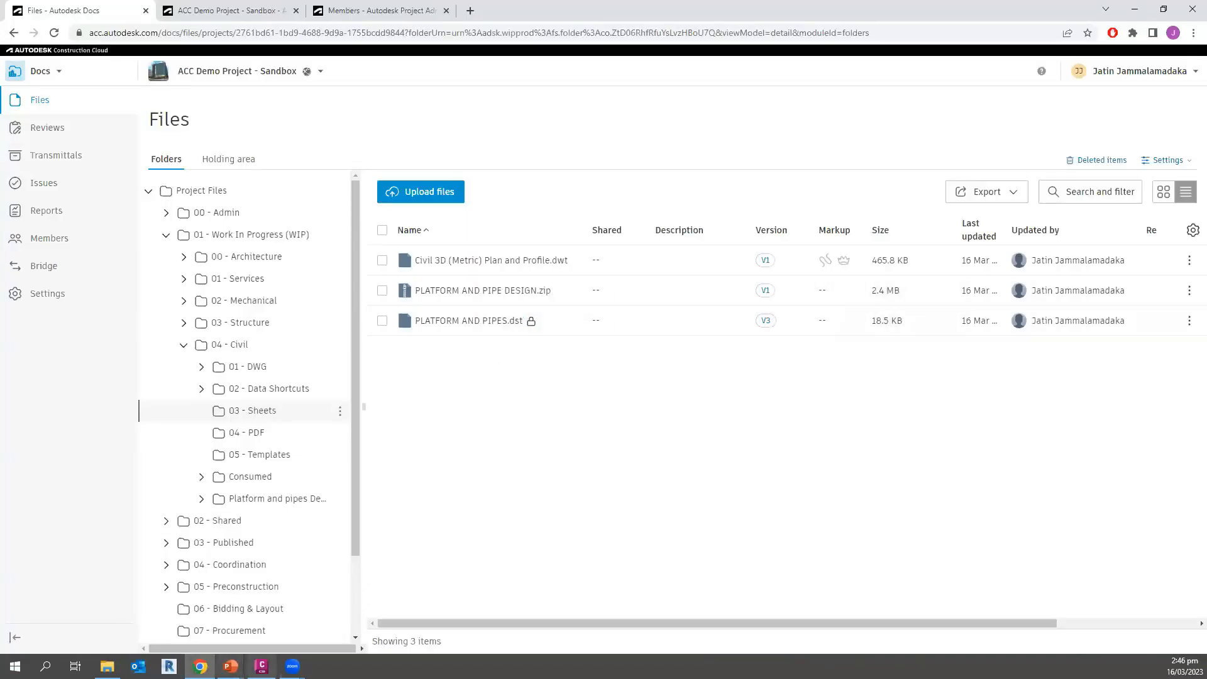
# - Return to Civil 3D, expand the PLATFORM AND PIPES subset, and review the publishing options available for sheet 1 - EXAMPLE SHEET
pyautogui.click(261, 666)
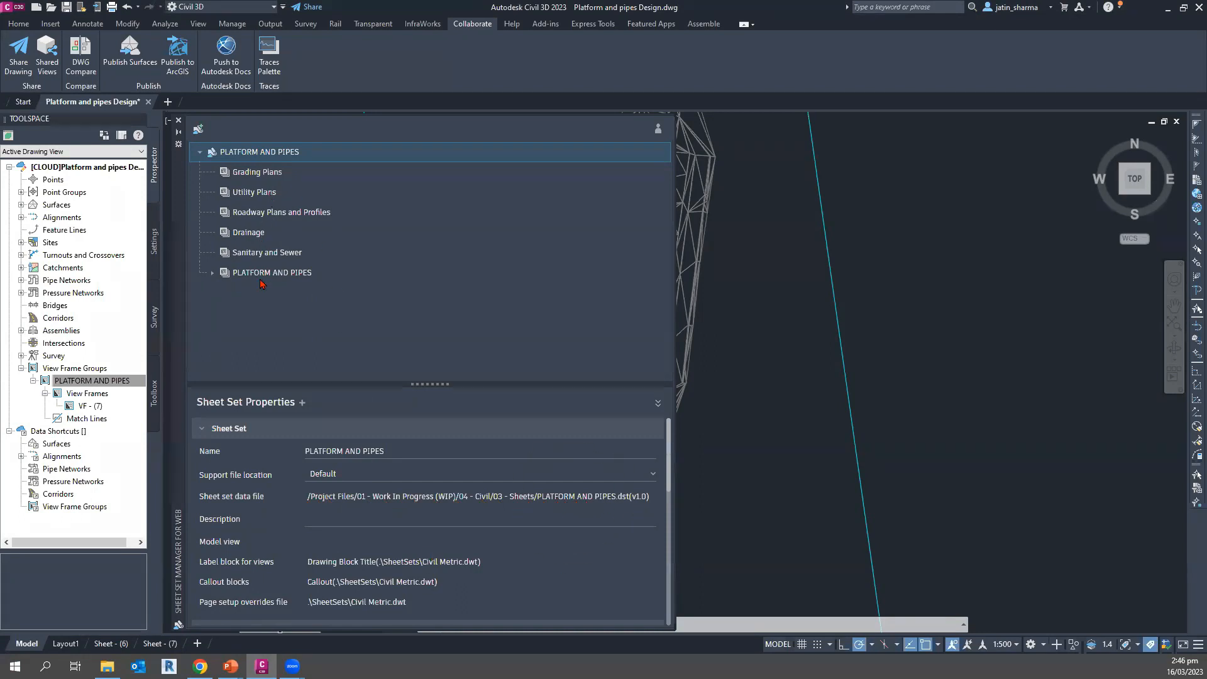
pyautogui.press('ctrl')
pyautogui.press('ctrl')
pyautogui.click(212, 274)
pyautogui.click(289, 294)
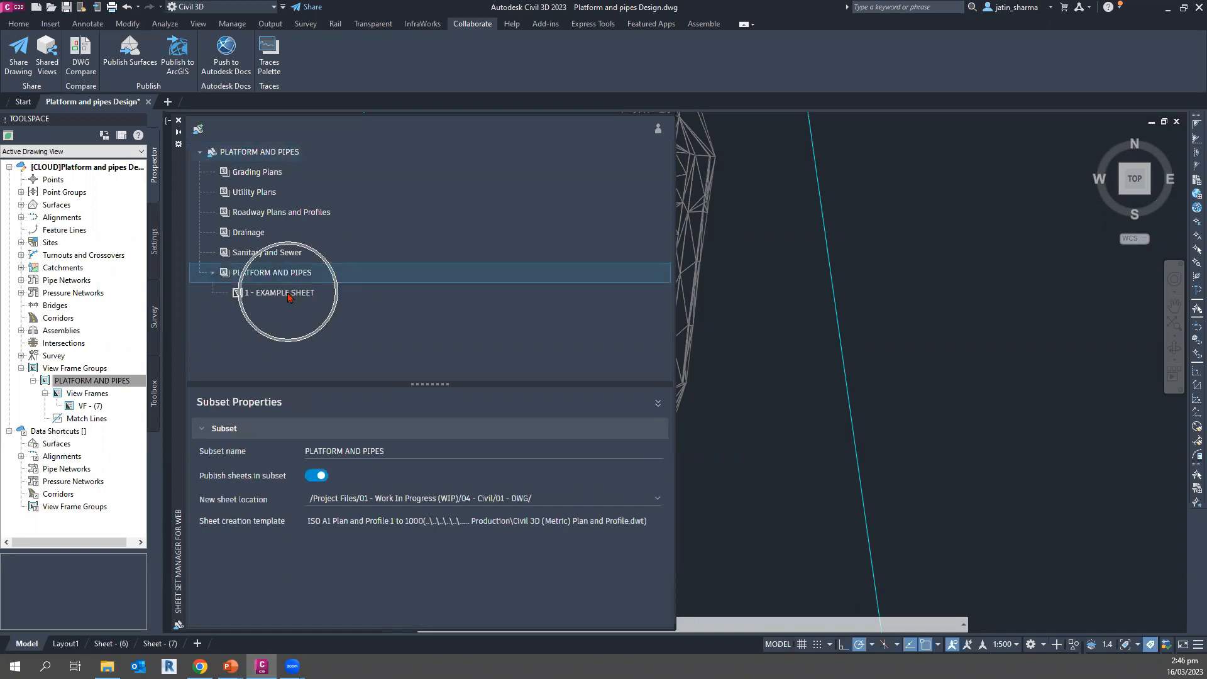
pyautogui.rightClick(288, 295)
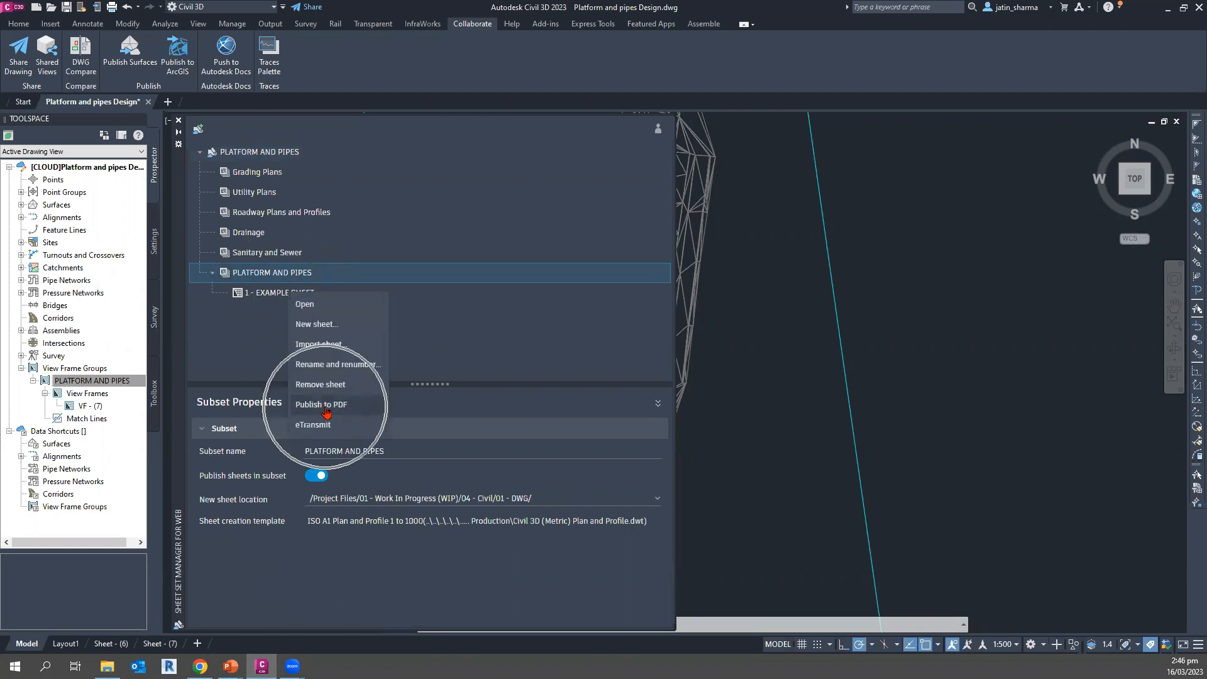
pyautogui.click(255, 348)
pyautogui.click(275, 296)
pyautogui.rightClick(274, 295)
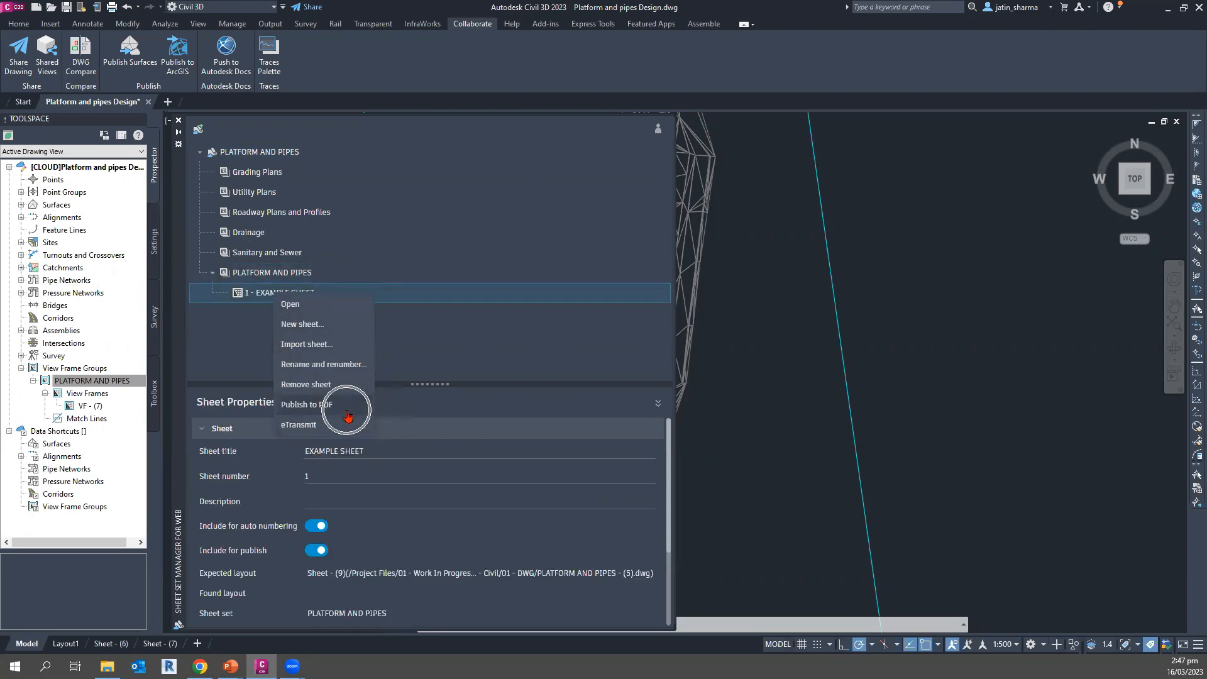
pyautogui.click(458, 330)
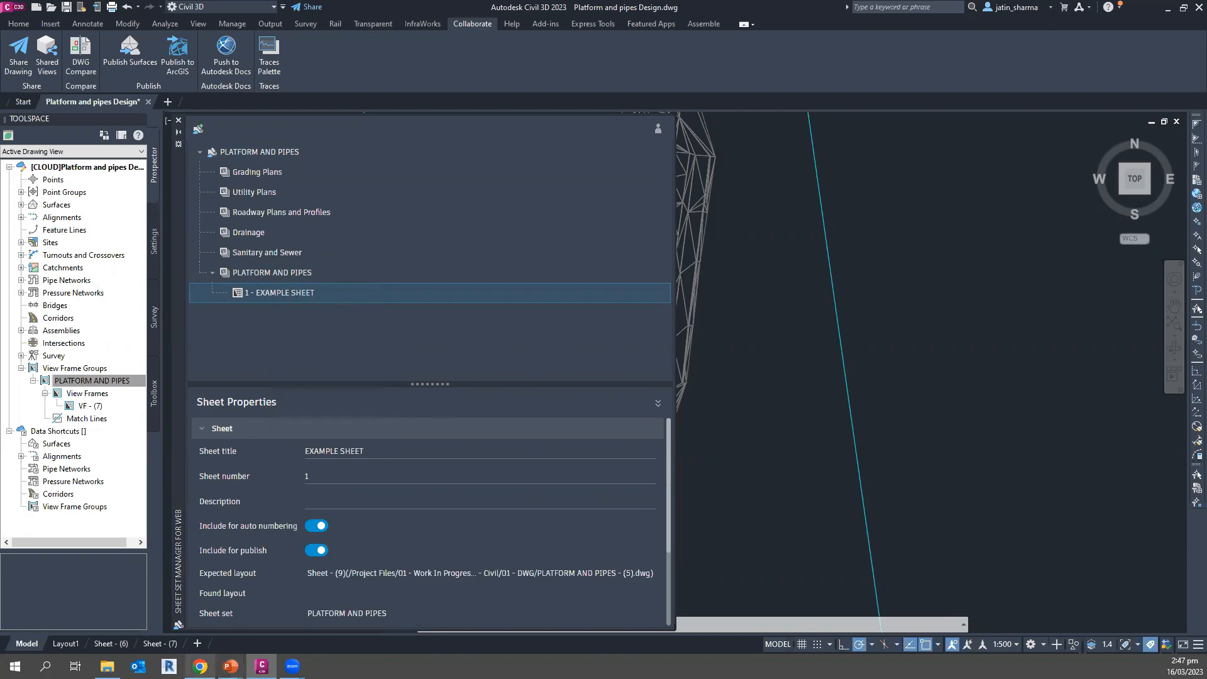
# - Check the published PDF in the 04 - PDF folder of Autodesk Docs, and locate EXAMPLE SHEET's eTransmit option in Civil 3D
pyautogui.click(200, 666)
pyautogui.click(296, 434)
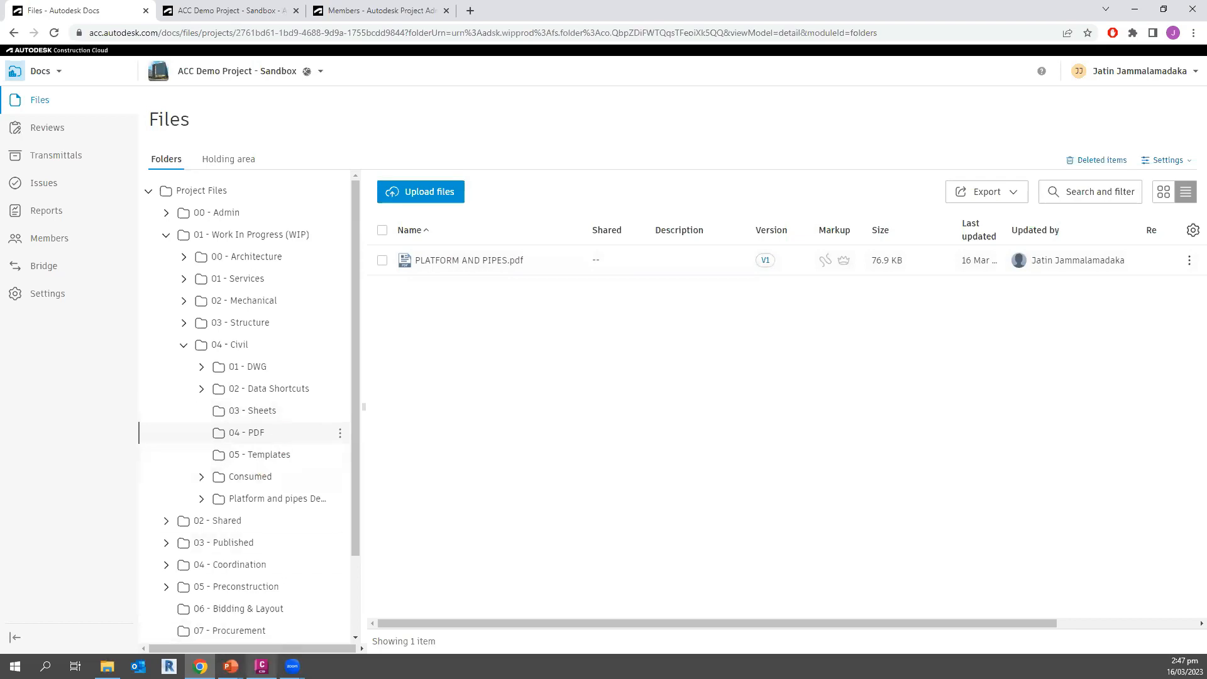
pyautogui.click(261, 666)
pyautogui.rightClick(312, 295)
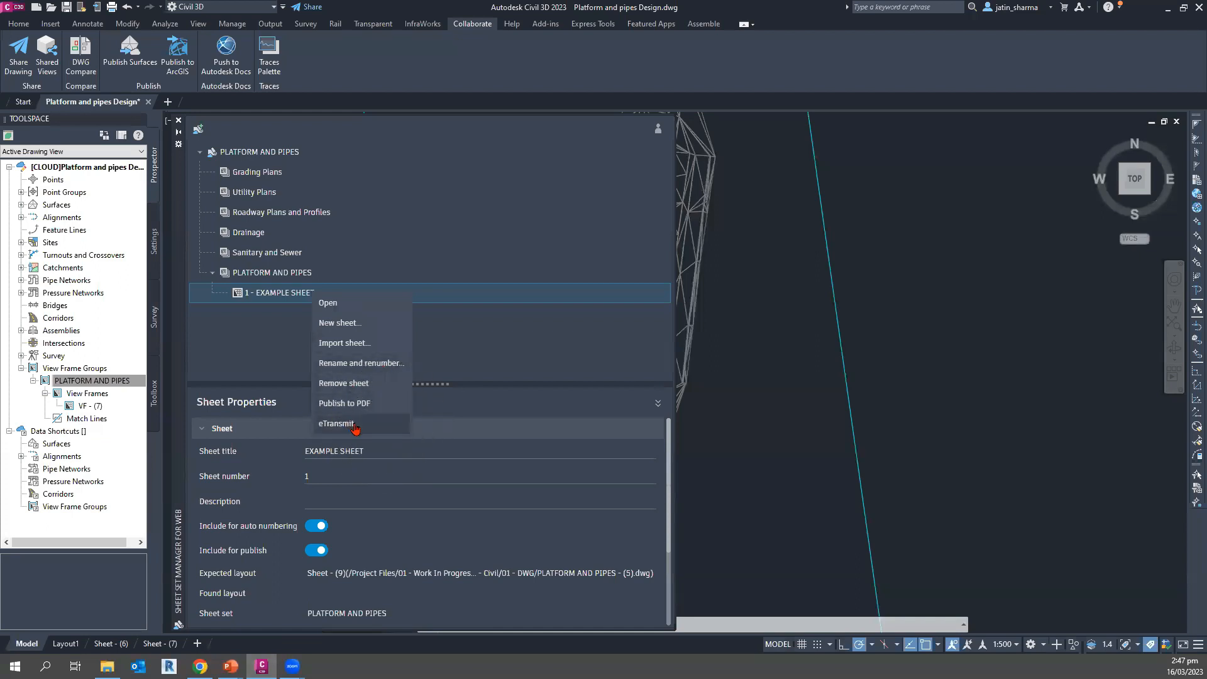
pyautogui.click(526, 371)
# - Inspect the PLATFORM AND PIPE DESIGN.zip transmittal package in the 03 - Sheets folder of Autodesk Docs
pyautogui.click(199, 666)
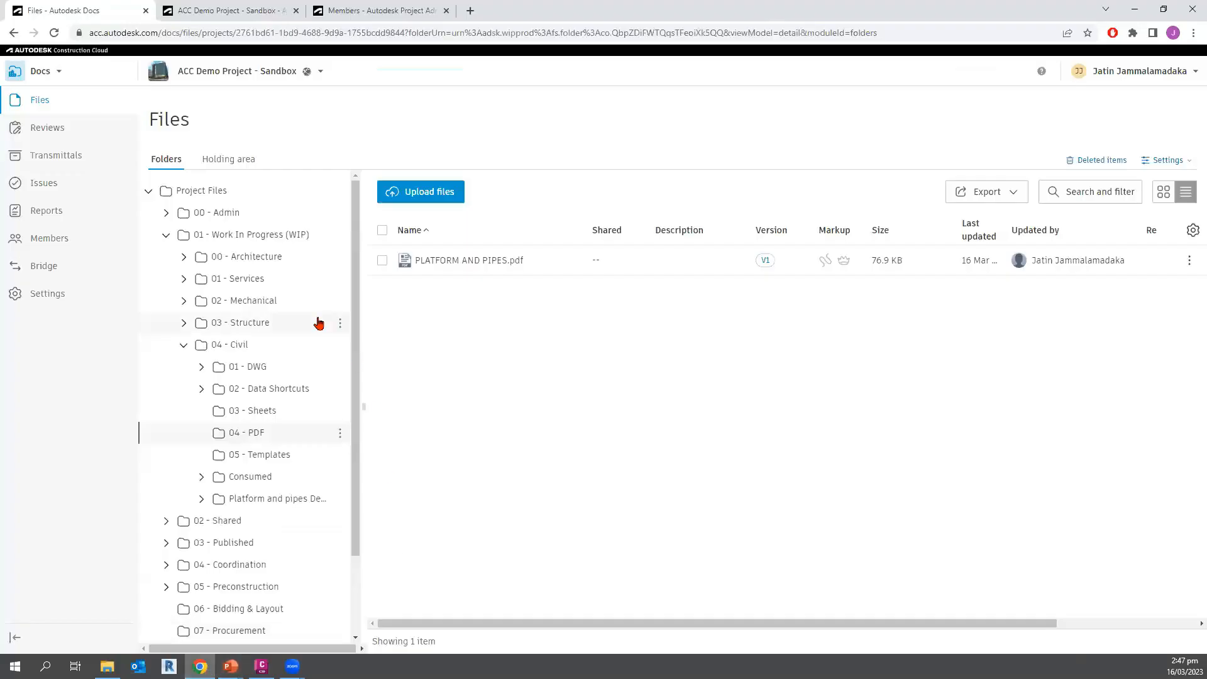
pyautogui.click(288, 411)
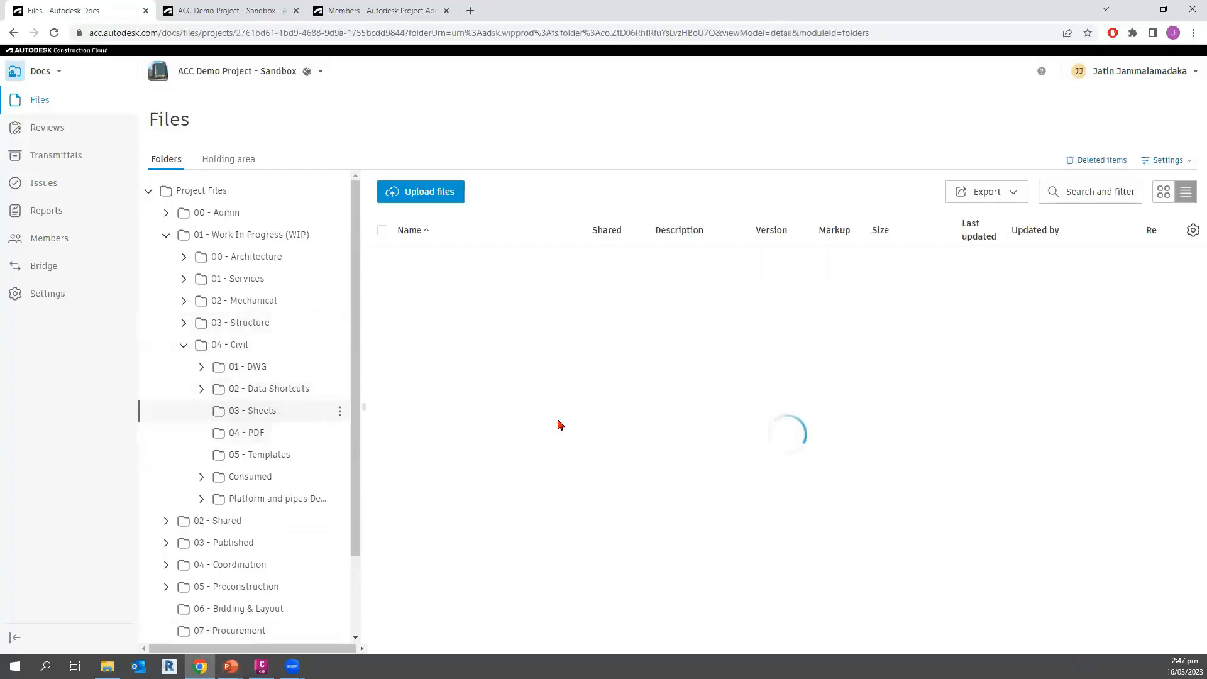
pyautogui.press('ctrl')
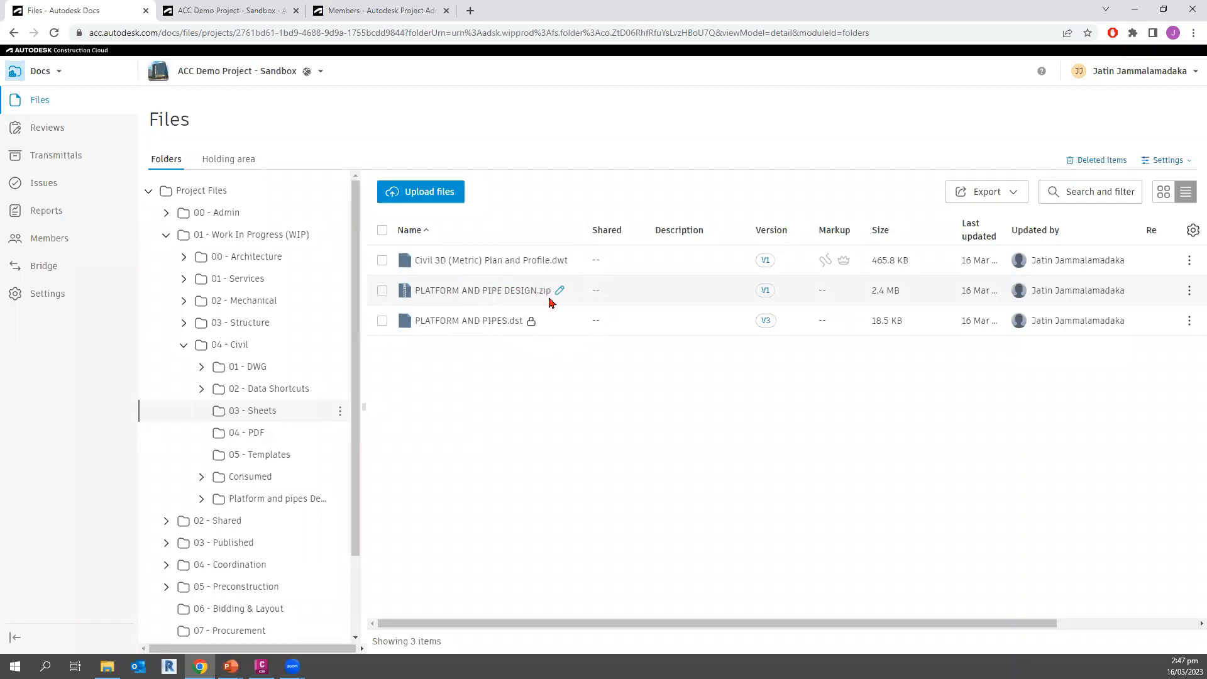
pyautogui.press('ctrl')
pyautogui.click(382, 291)
pyautogui.click(382, 290)
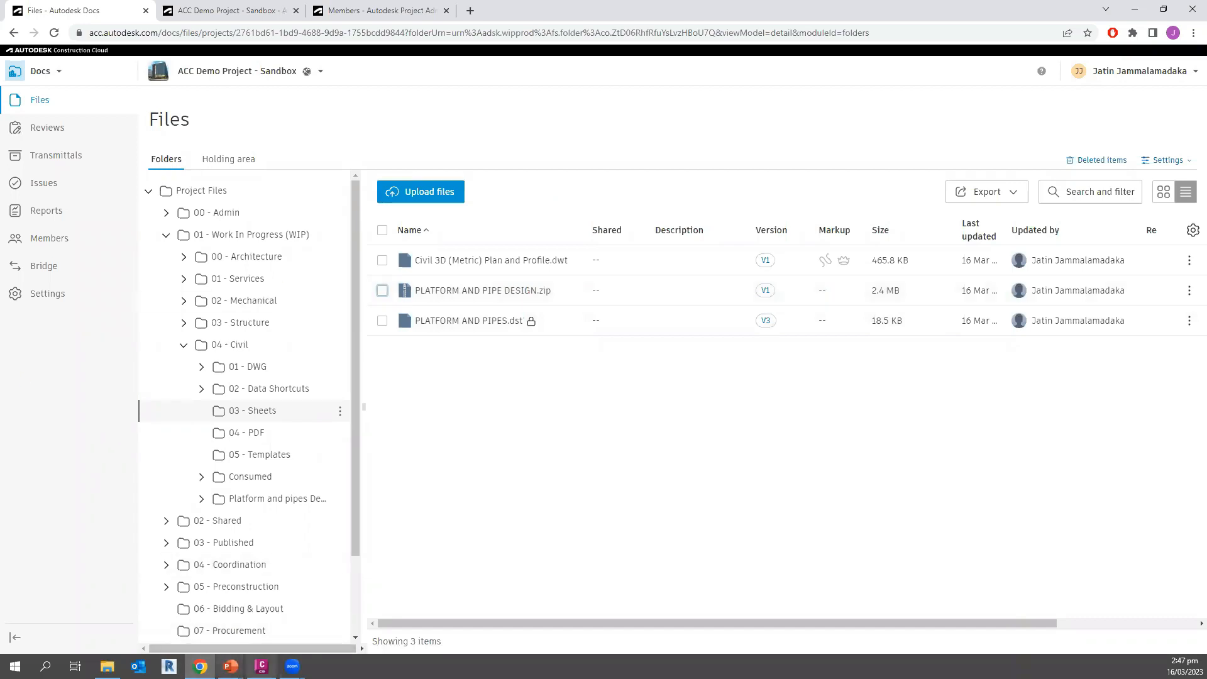
# - Return to Civil 3D, review the import, rename and renumber options for EXAMPLE SHEET, and close Sheet Set Manager for Web
pyautogui.moveTo(260, 666)
pyautogui.click(261, 597)
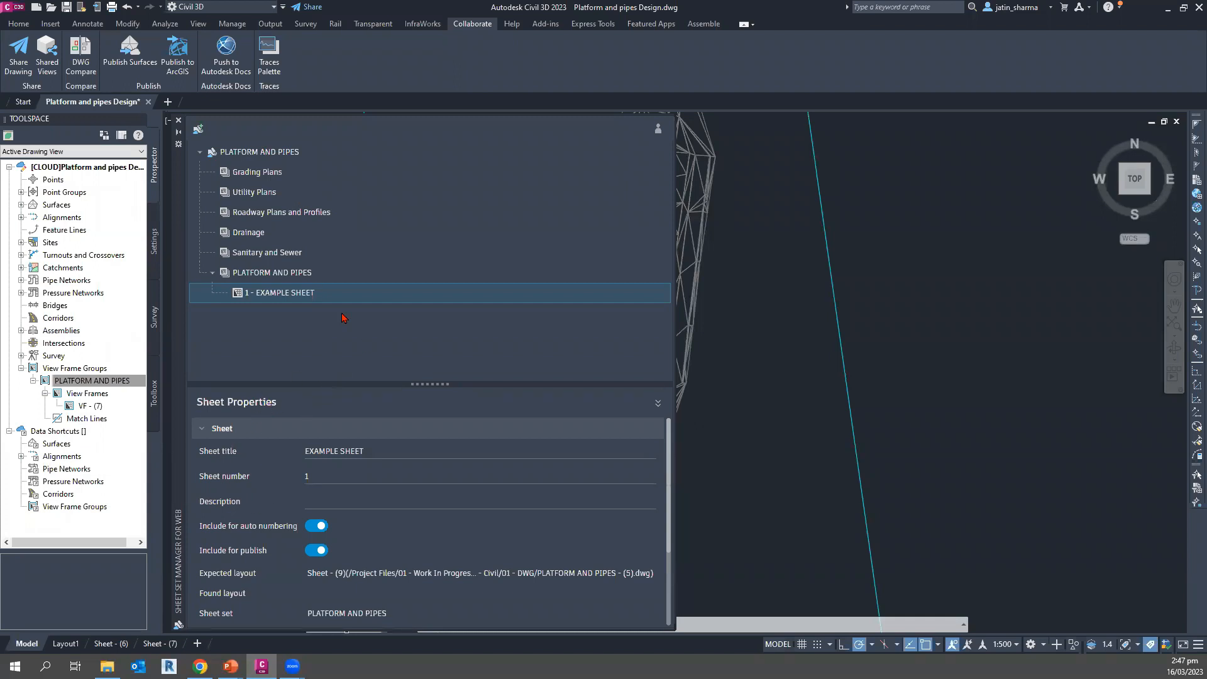
pyautogui.rightClick(332, 295)
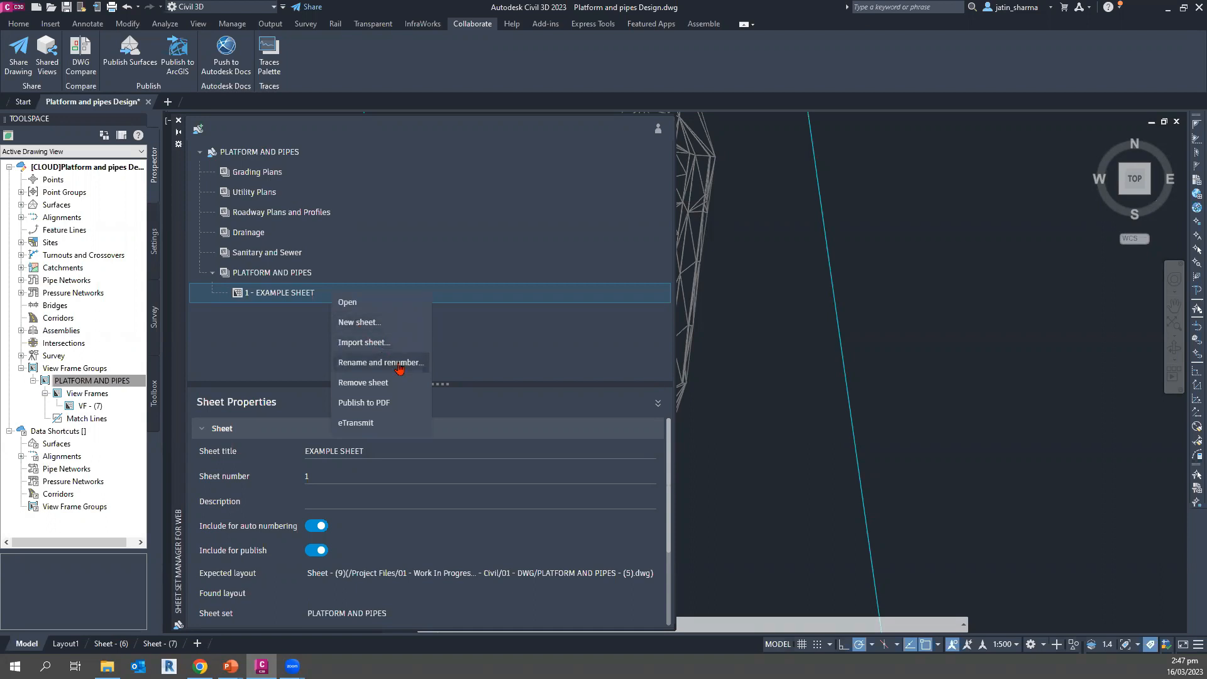
pyautogui.click(413, 412)
pyautogui.press('ctrl')
pyautogui.press('ctrl')
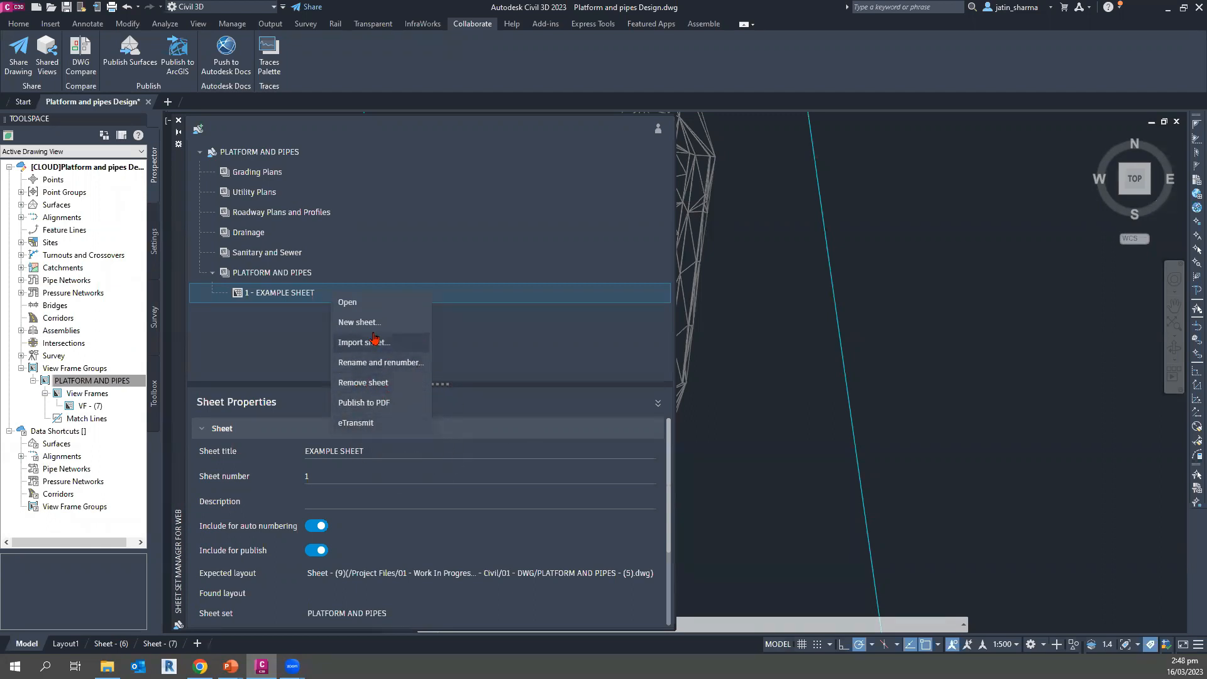
pyautogui.click(276, 346)
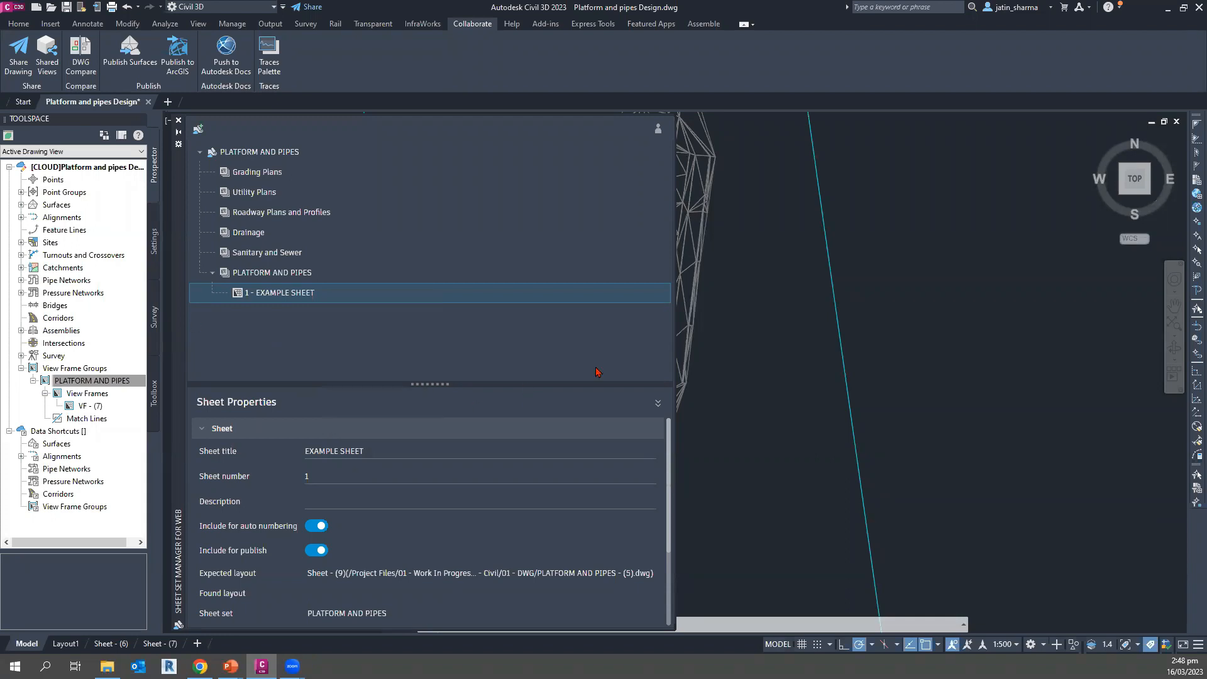
pyautogui.click(179, 120)
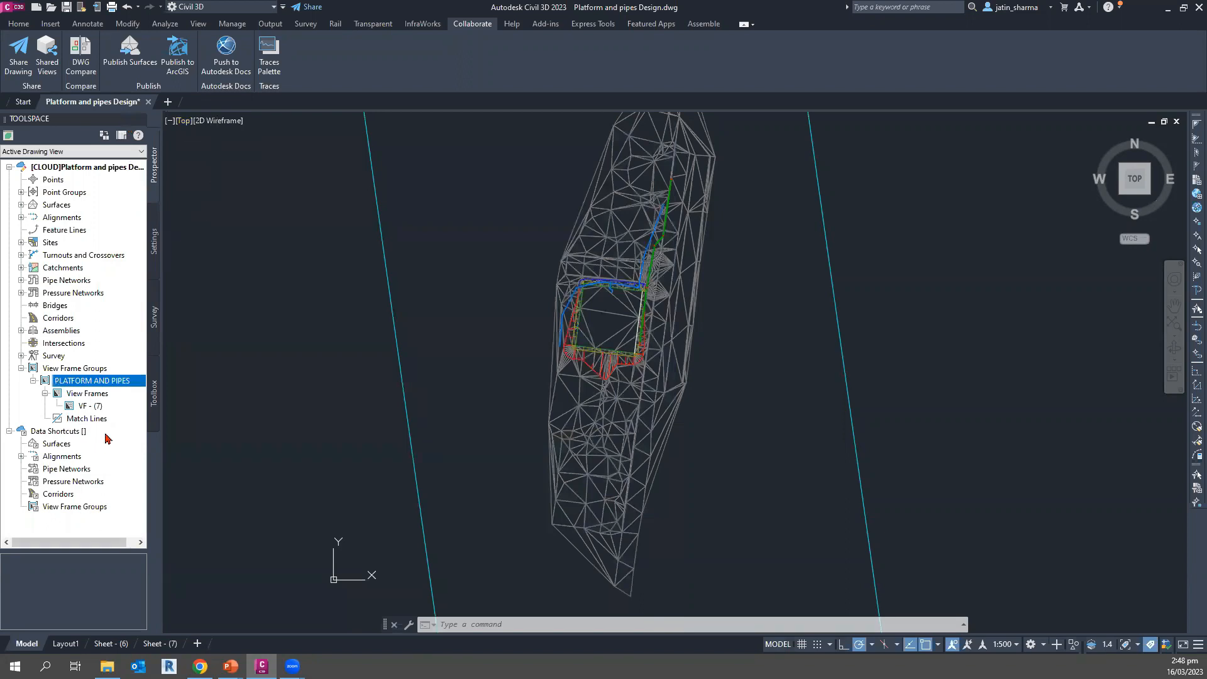
# - View the 04 - Civil subfolders offered as the Data Shortcuts working folder, and cancel the selection
pyautogui.click(104, 432)
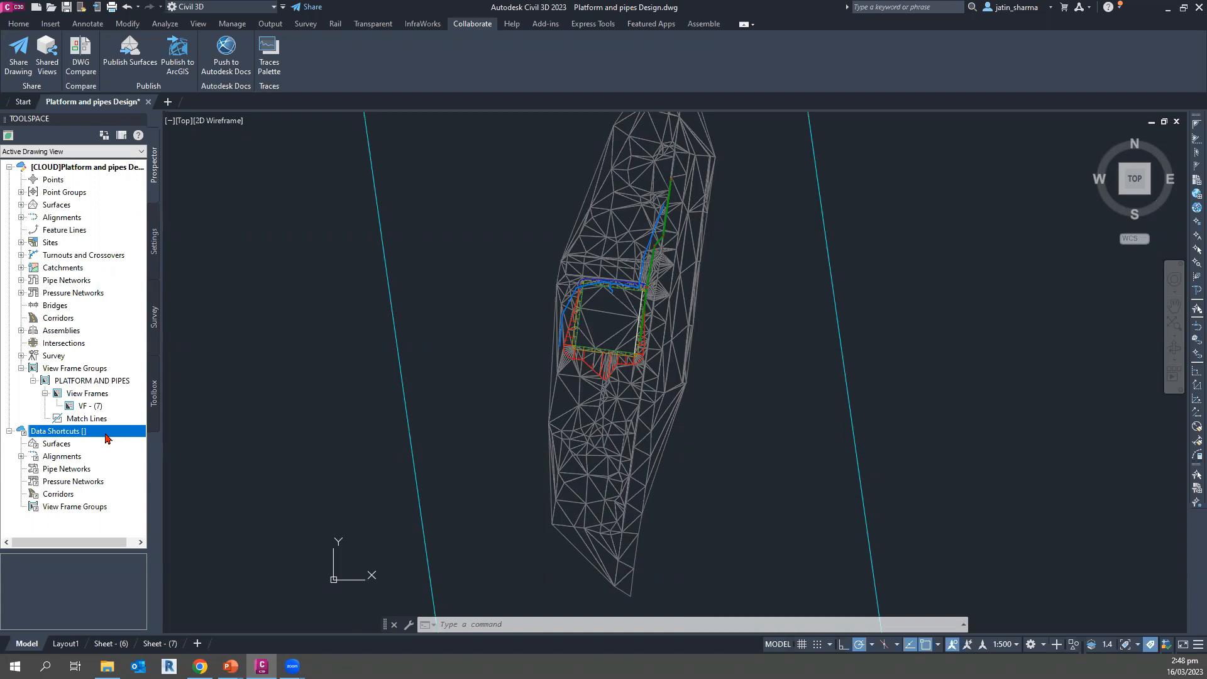
pyautogui.rightClick(101, 433)
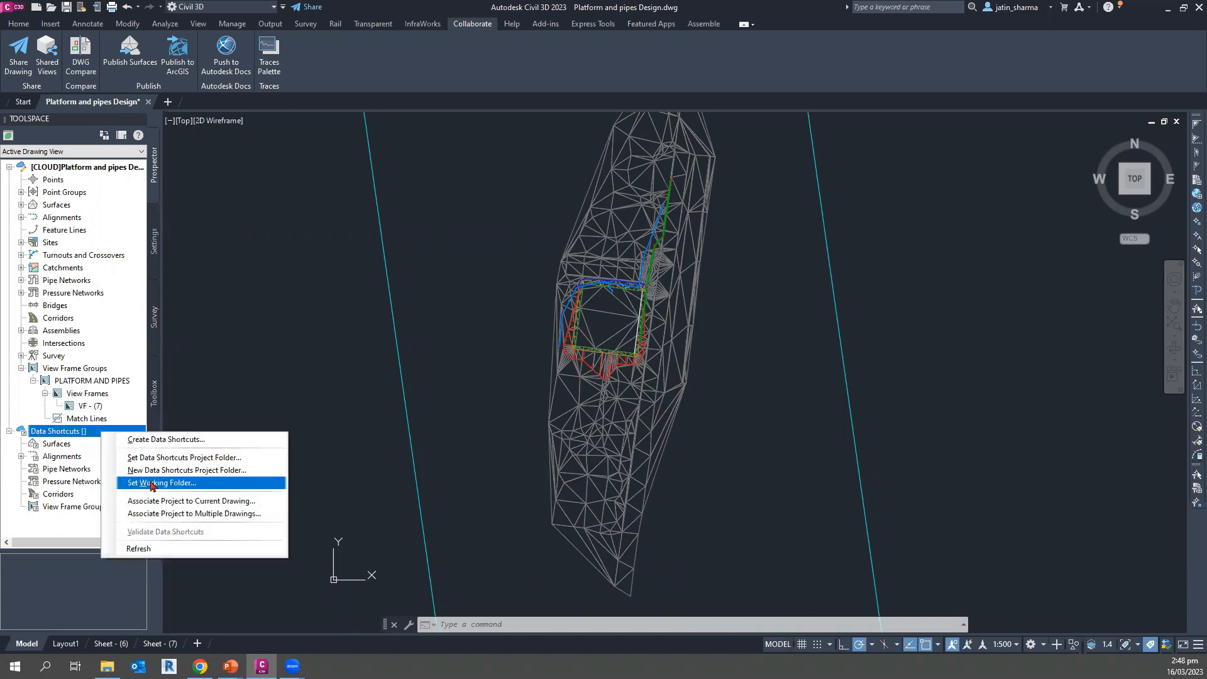
pyautogui.click(215, 484)
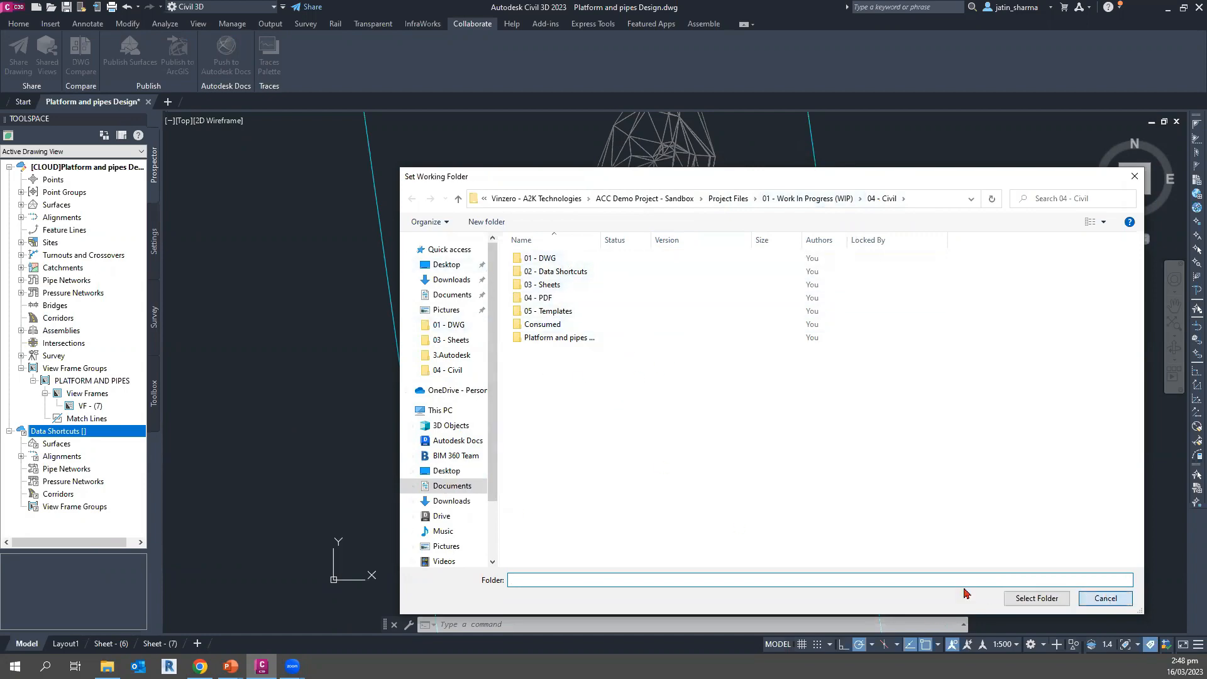
pyautogui.click(1105, 598)
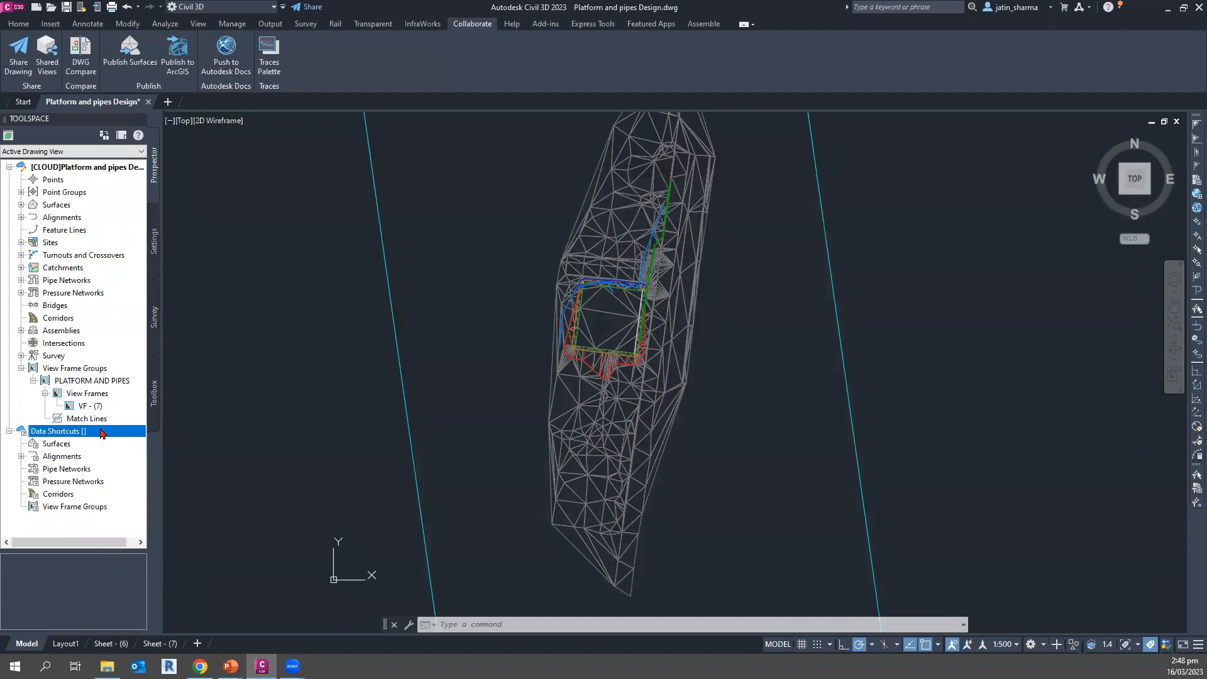
# - Browse into 02 - Data Shortcuts while choosing a working folder for Data Shortcuts, and leave without selecting one
pyautogui.rightClick(100, 432)
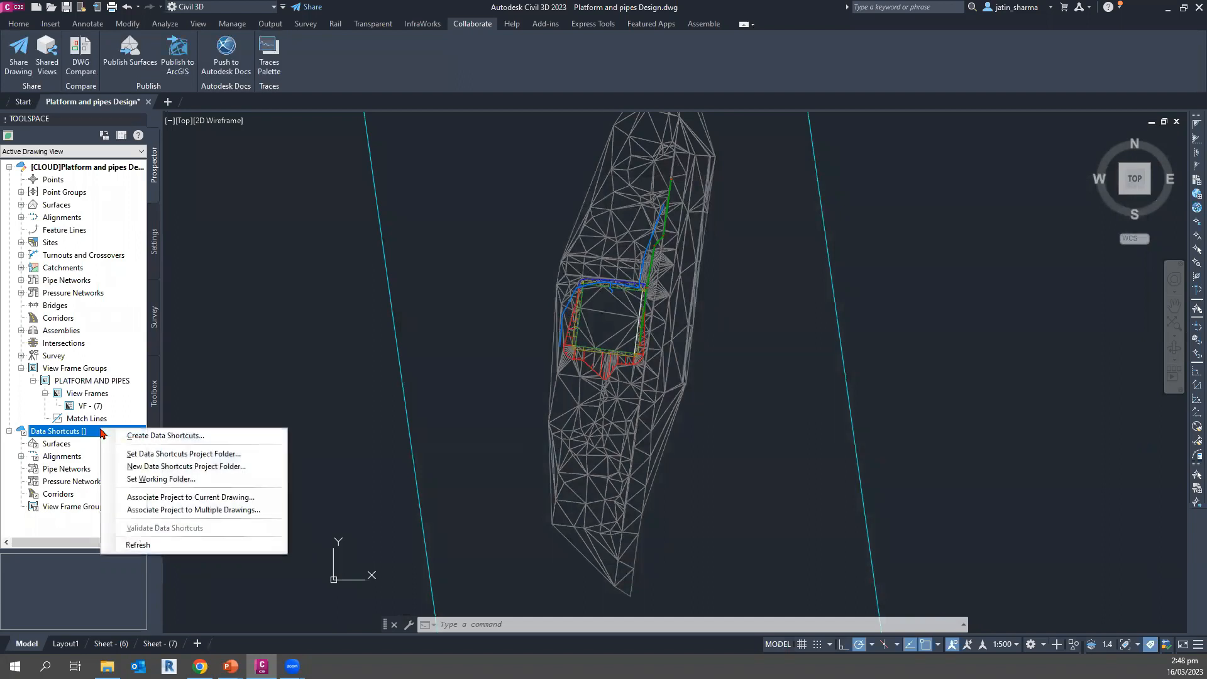
pyautogui.click(245, 482)
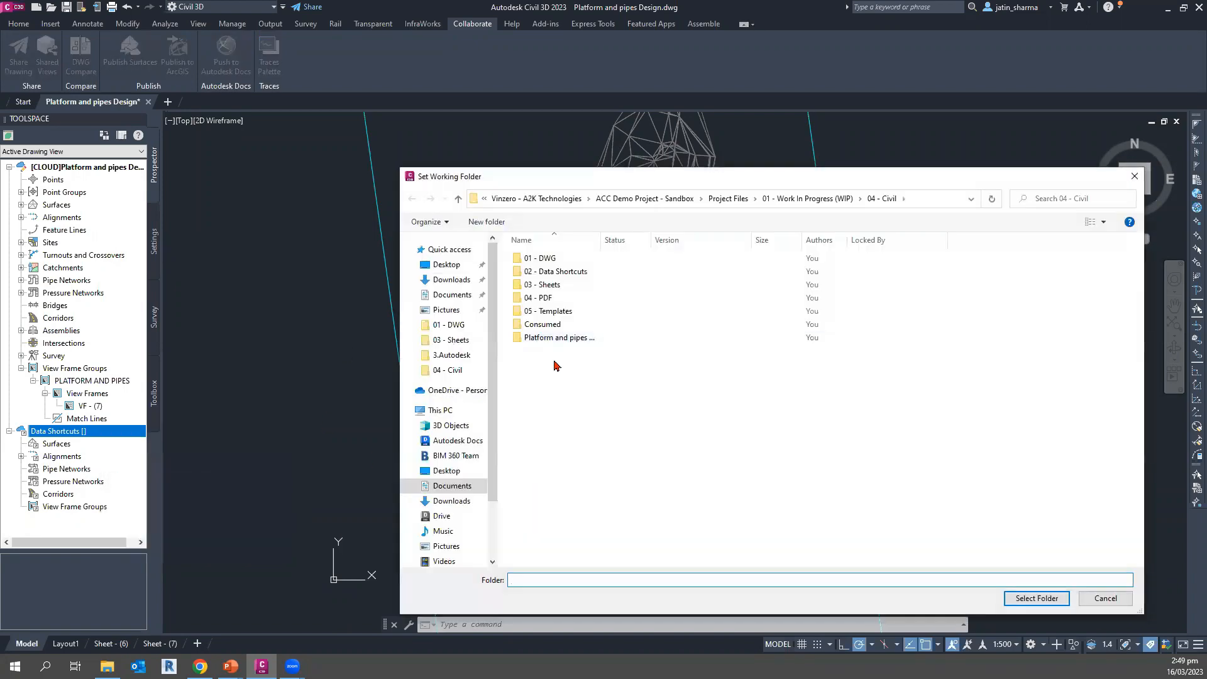
pyautogui.click(534, 299)
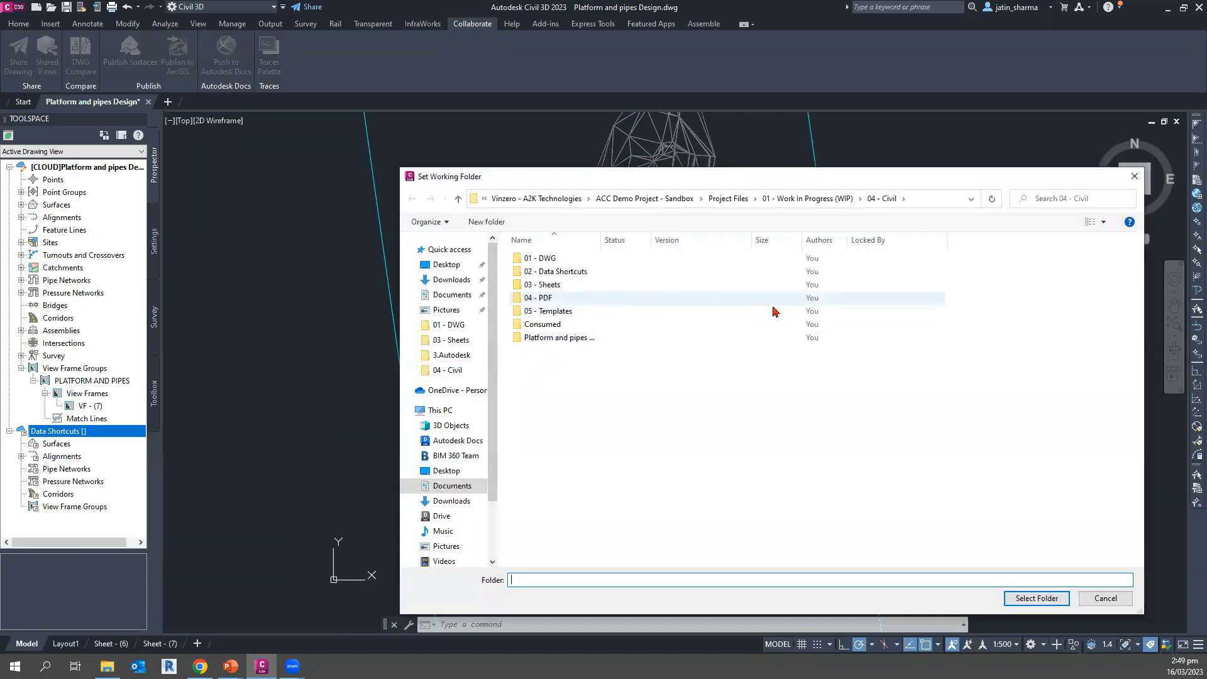
pyautogui.click(542, 271)
pyautogui.doubleClick(548, 272)
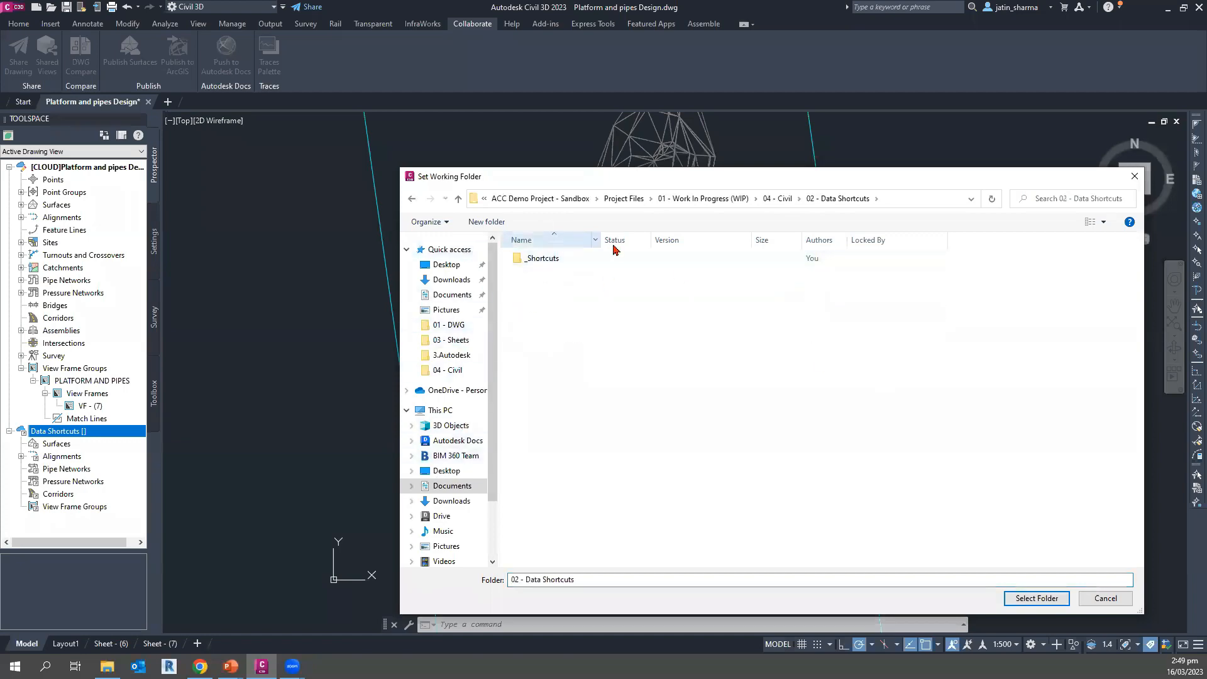
pyautogui.click(1105, 599)
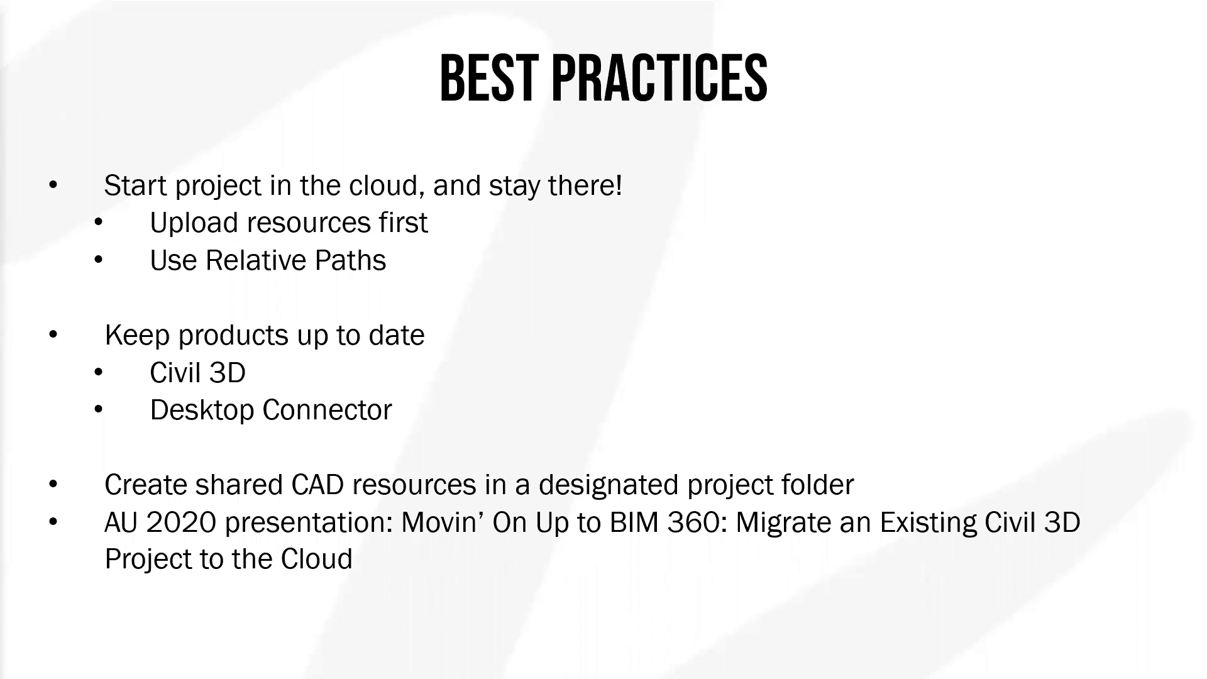
# - Look through the 04 - Civil, 05 - Templates and 01 - DWG folders in Autodesk Docs, and return to the presentation slides
pyautogui.hotkey('alt', 'Tab')
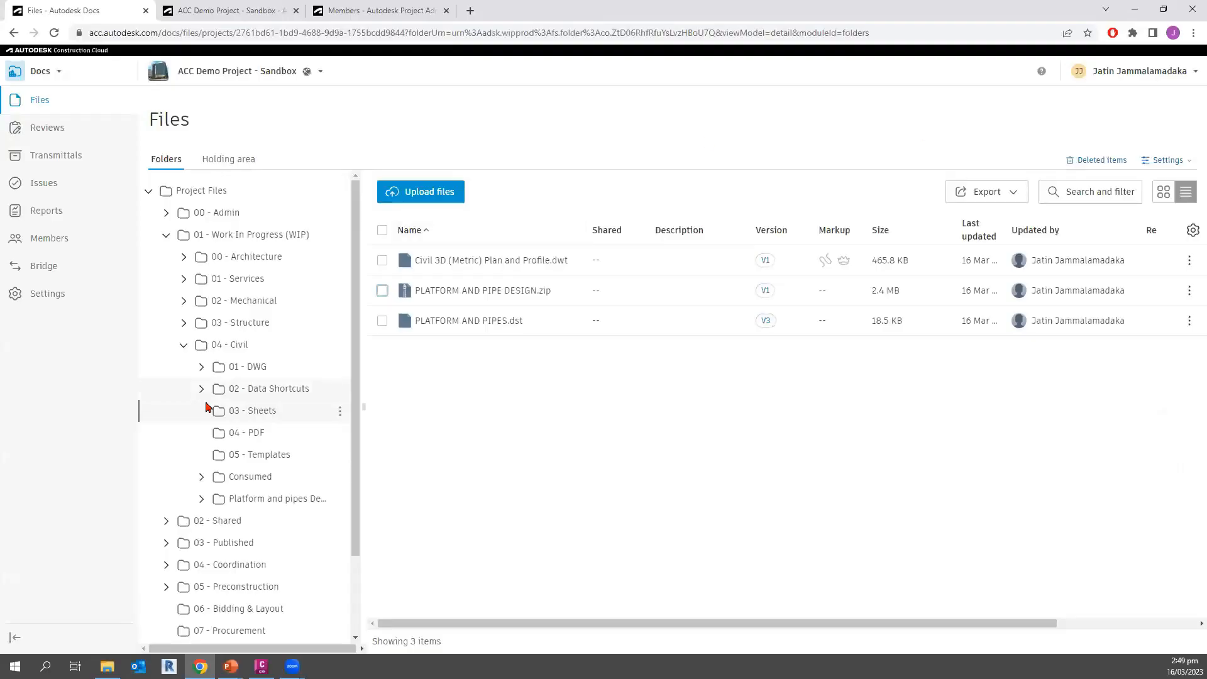
pyautogui.click(252, 350)
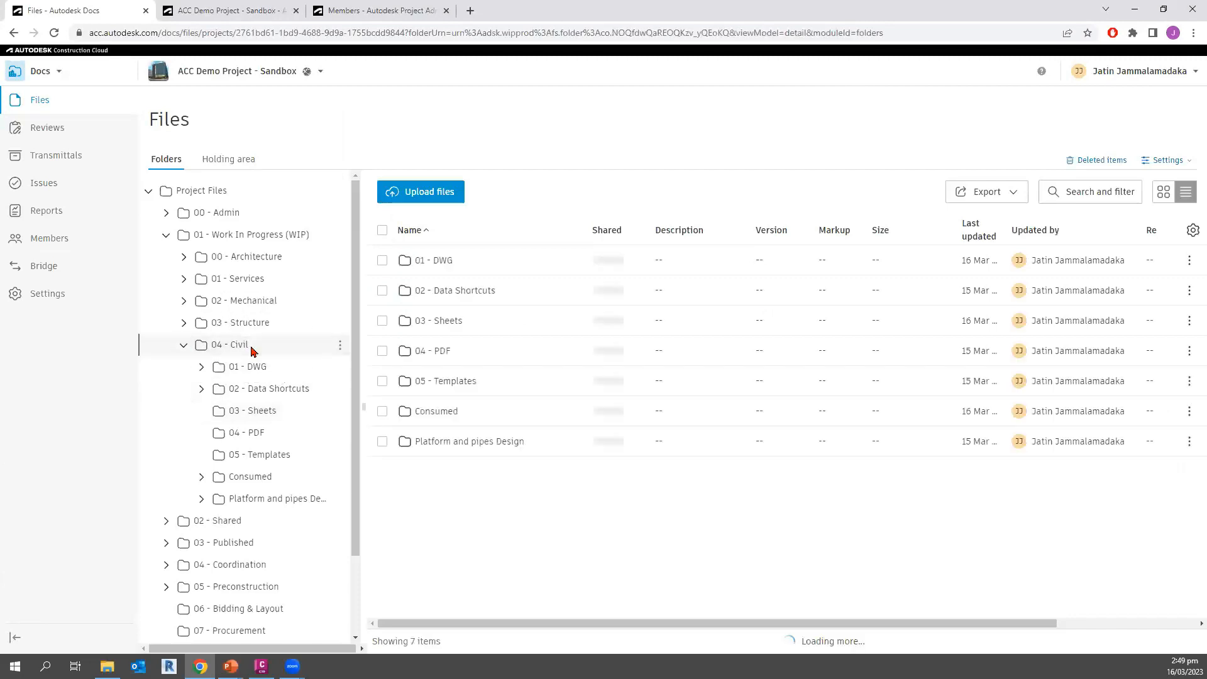
pyautogui.click(284, 459)
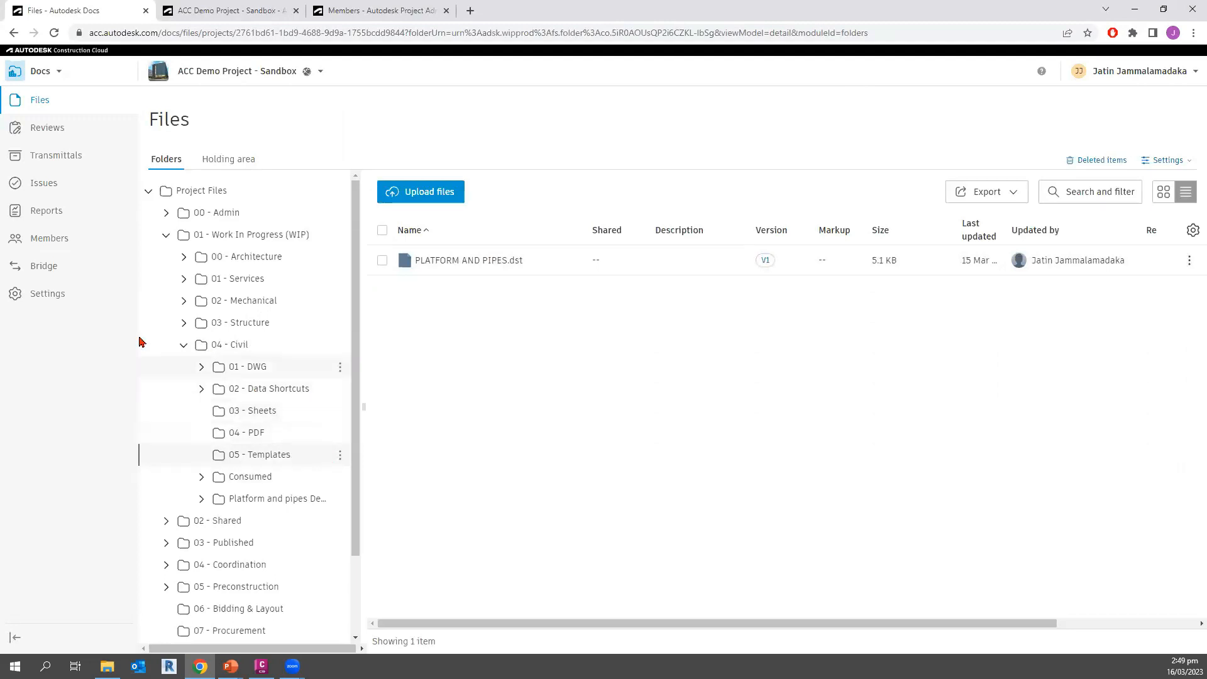
pyautogui.click(295, 374)
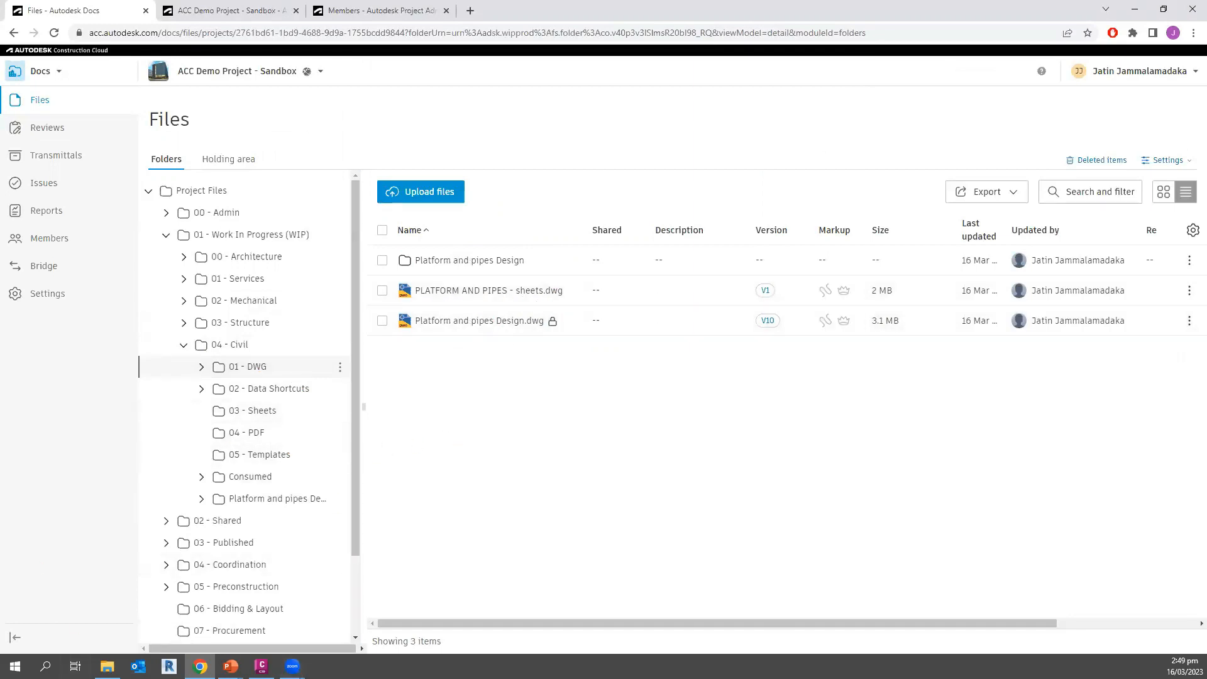
pyautogui.hotkey('alt', 'Tab')
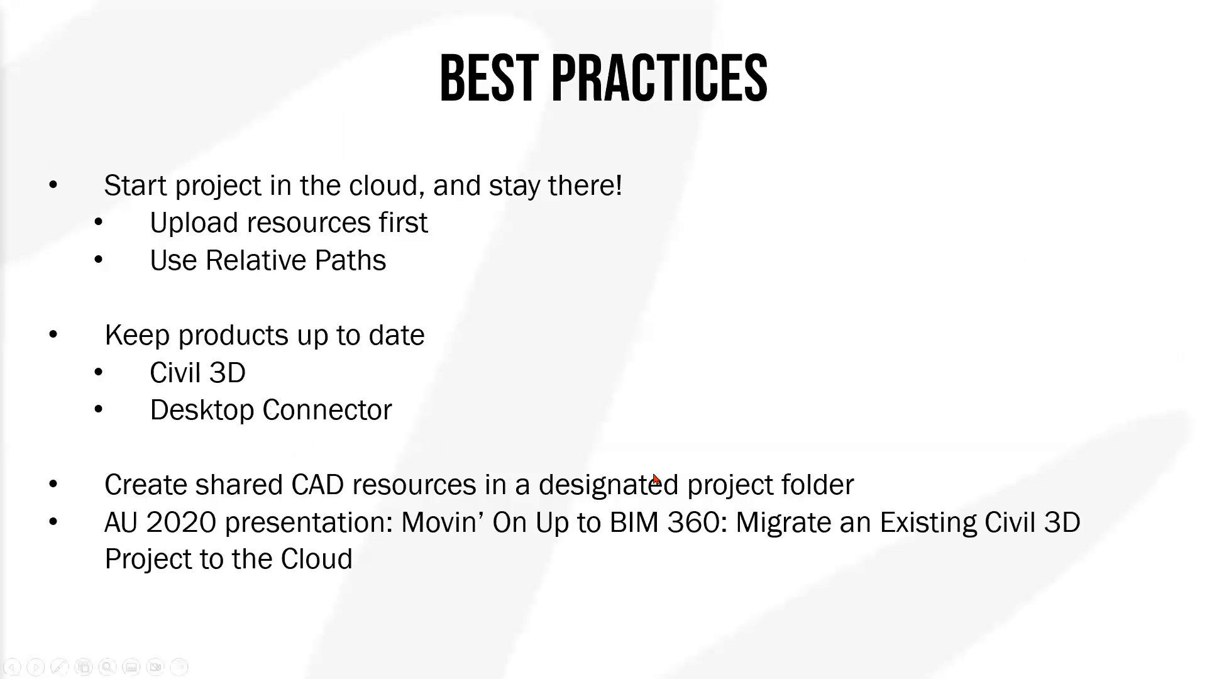